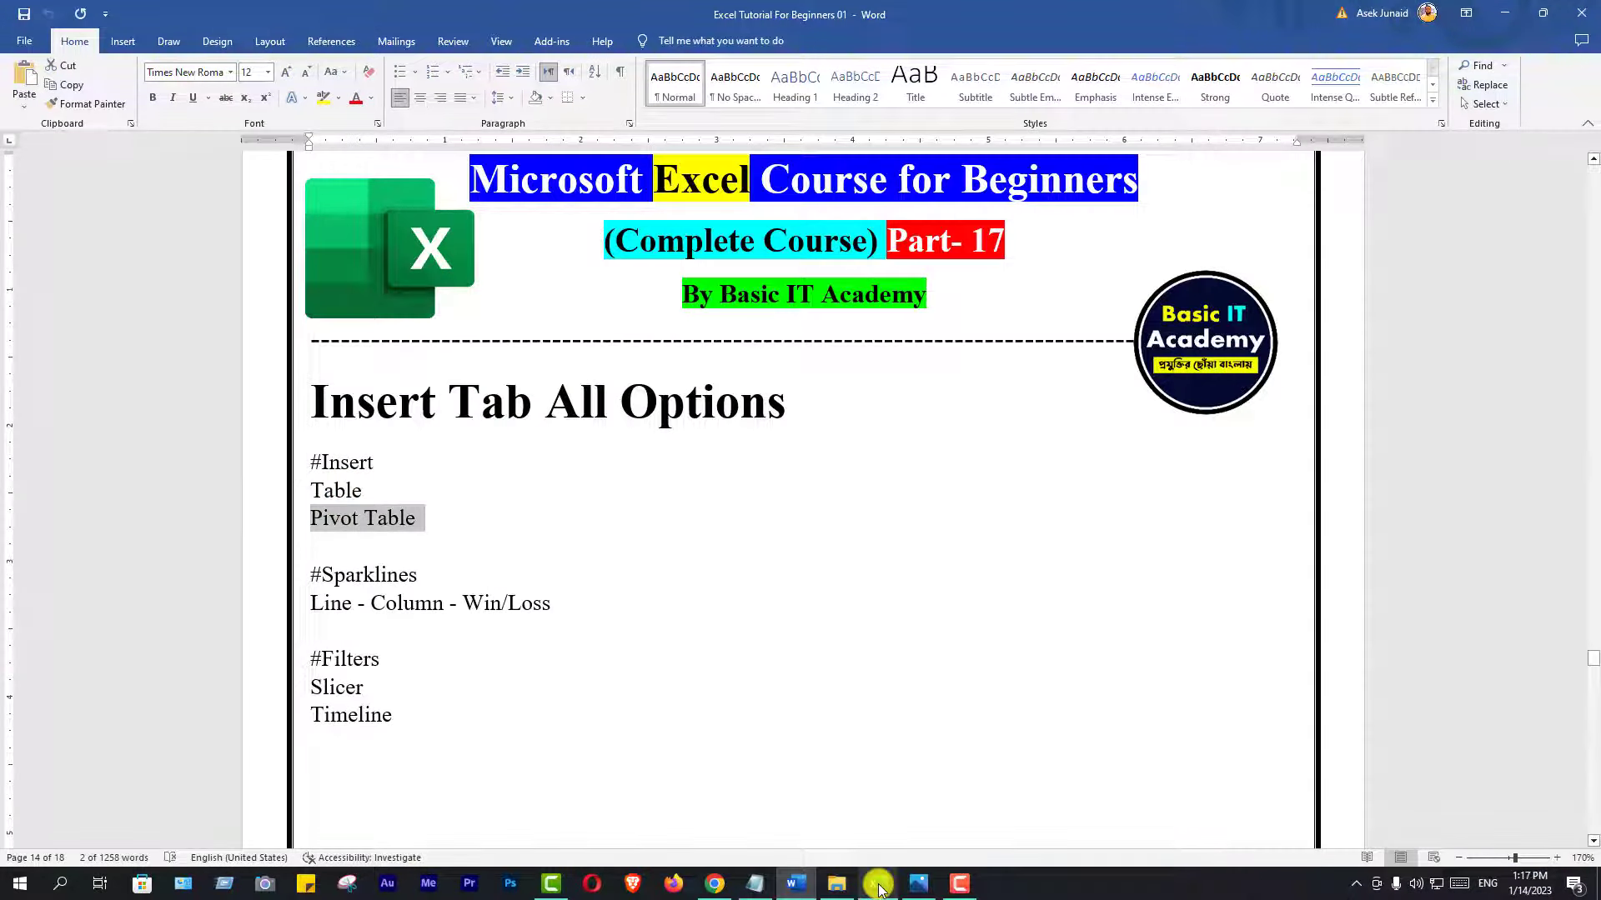
Switch from the Word course notes to the blank Excel workbook Book1.
{"action": "left_click", "coordinate": [877, 884]}
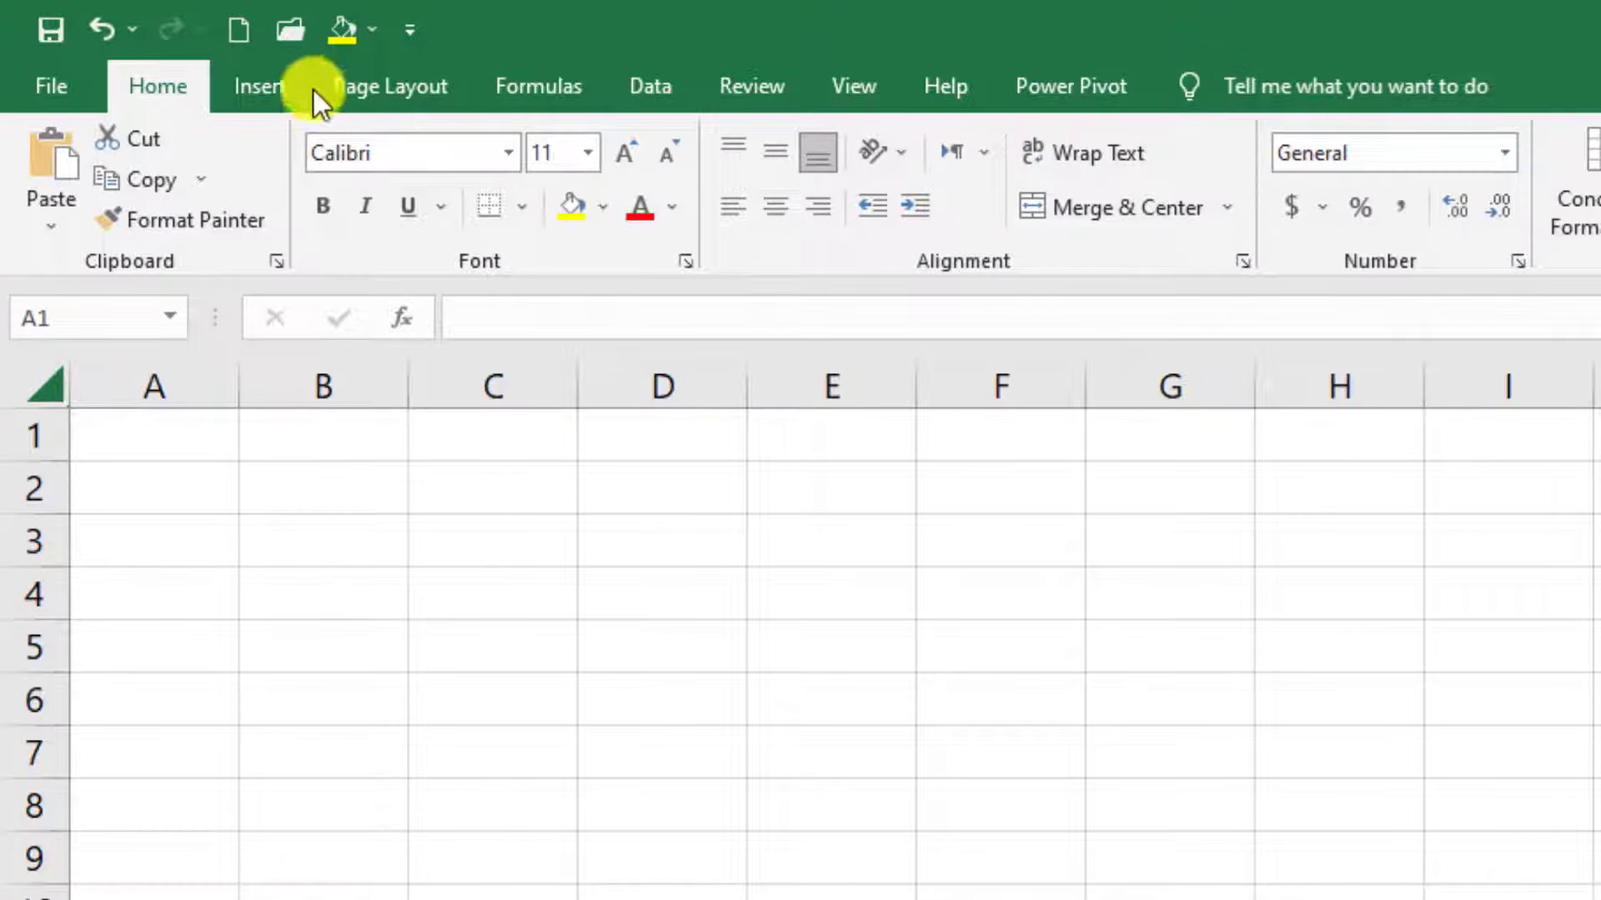
Show the Insert ribbon commands in Book1.
{"action": "left_click", "coordinate": [267, 88]}
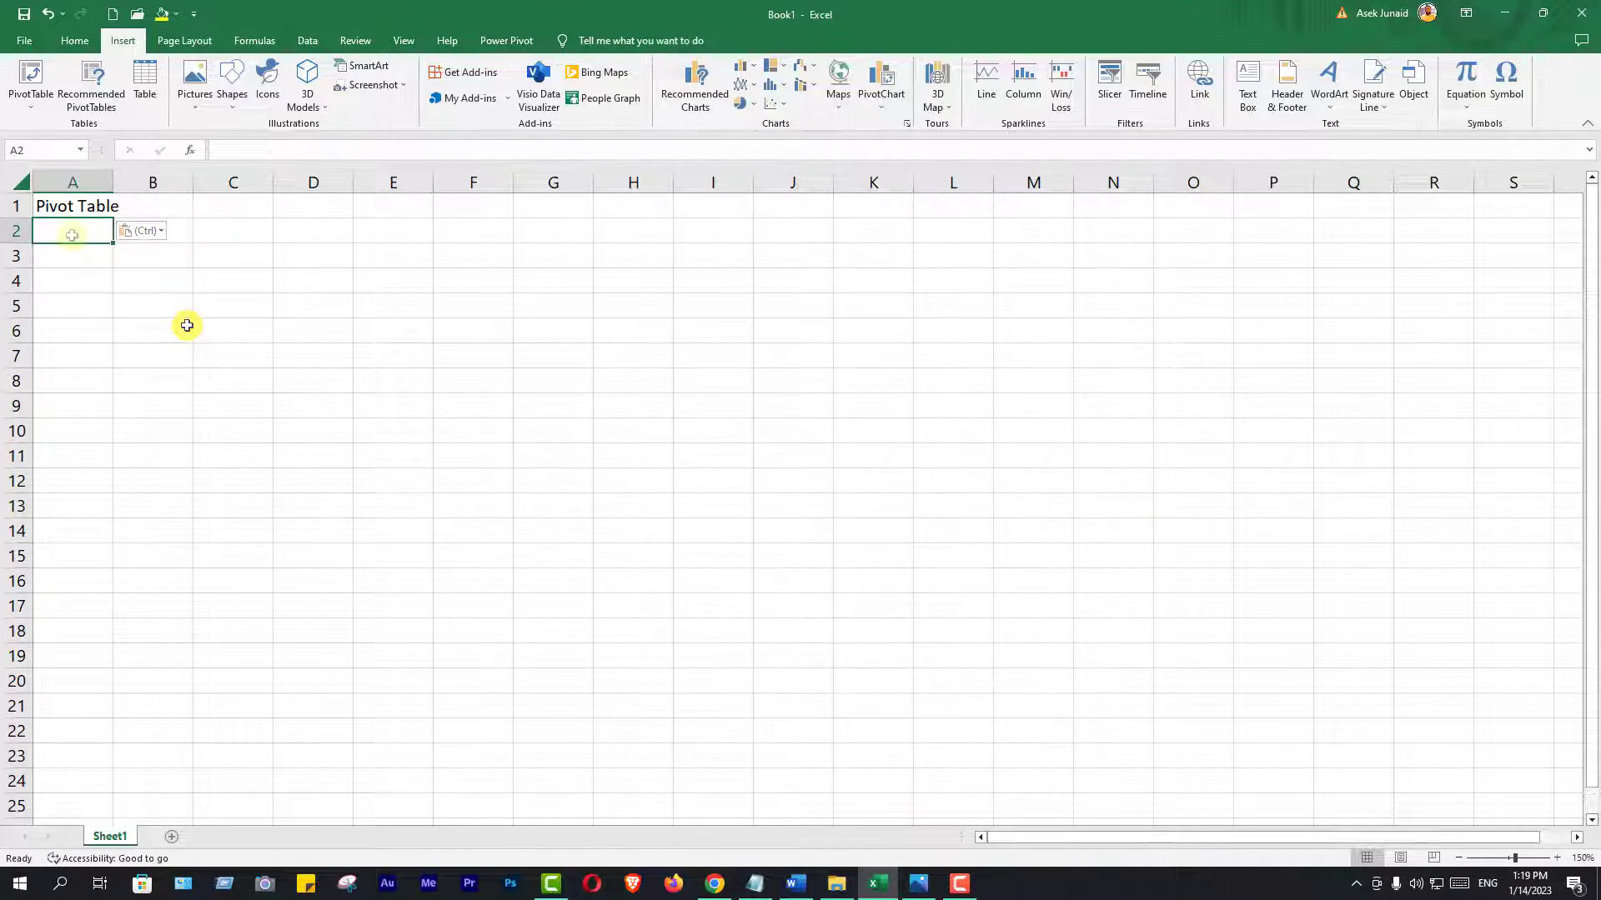
Paste 'Product Name' into A2 and 'Sales Month' into B2, autofitting columns A and B.
{"action": "left_click", "coordinate": [72, 236]}
{"action": "left_click", "coordinate": [116, 380]}
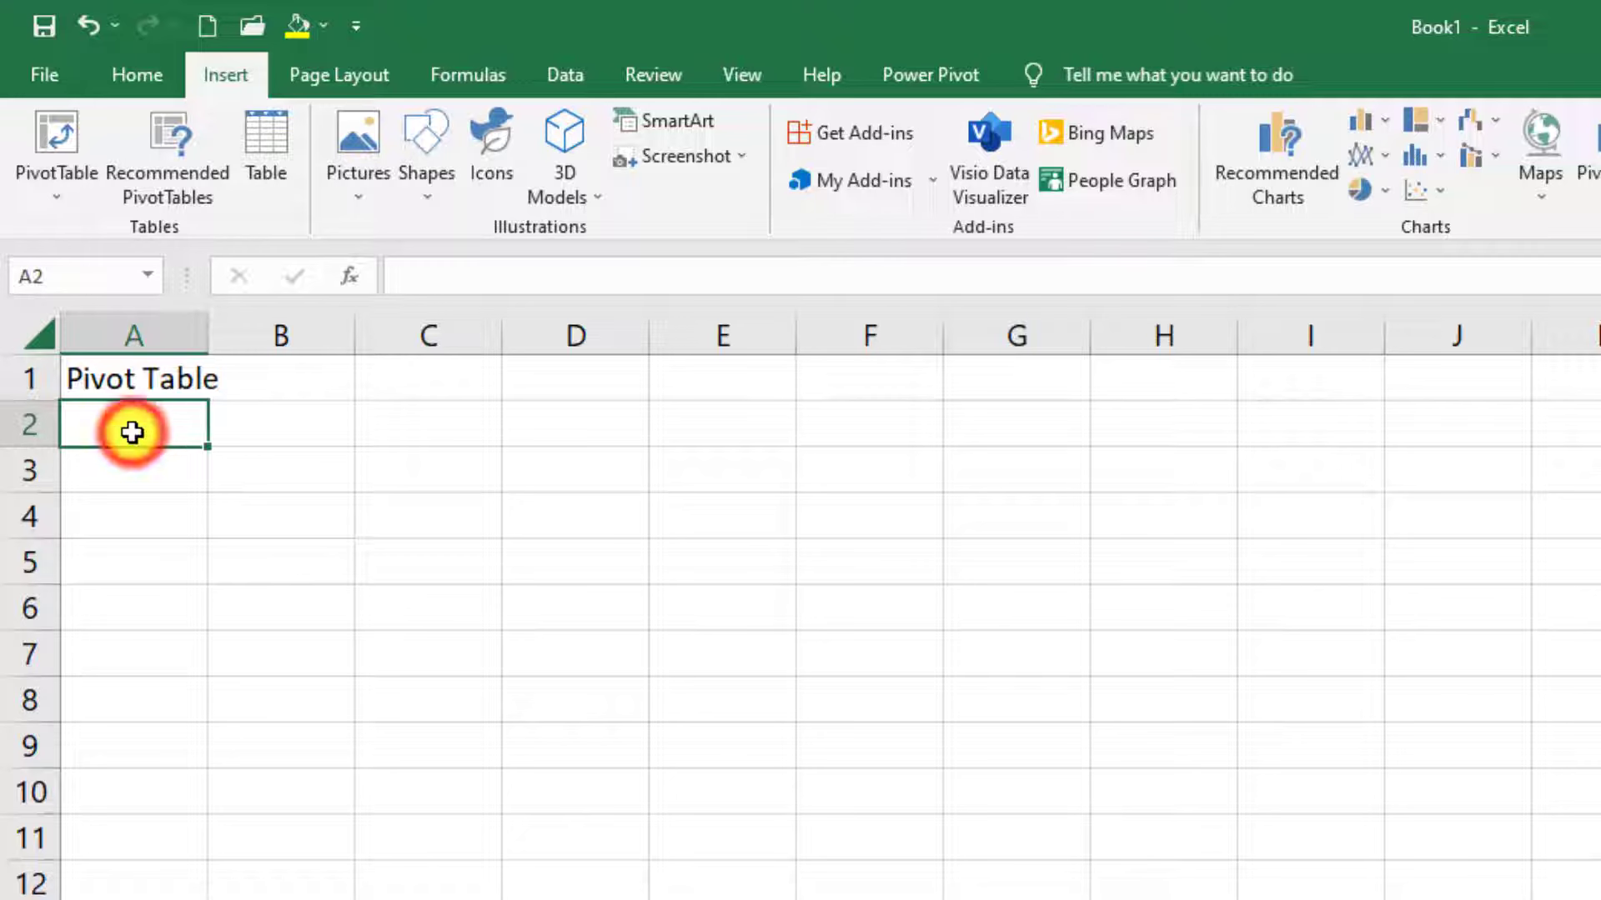
{"action": "type", "text": "Product Name"}
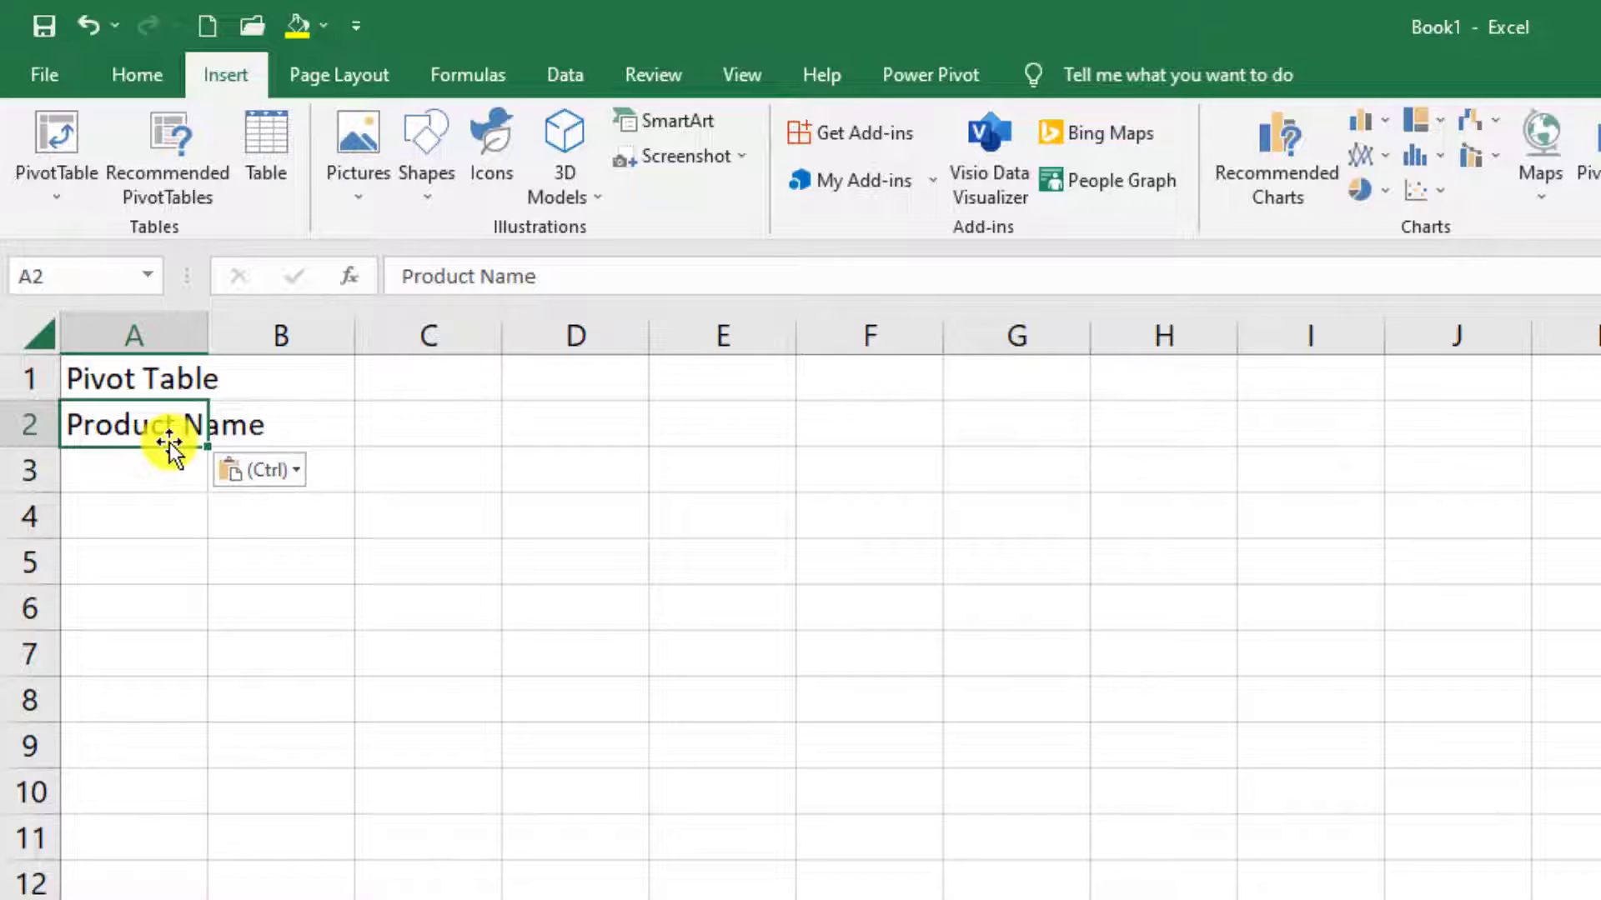
{"action": "double_click", "coordinate": [200, 329]}
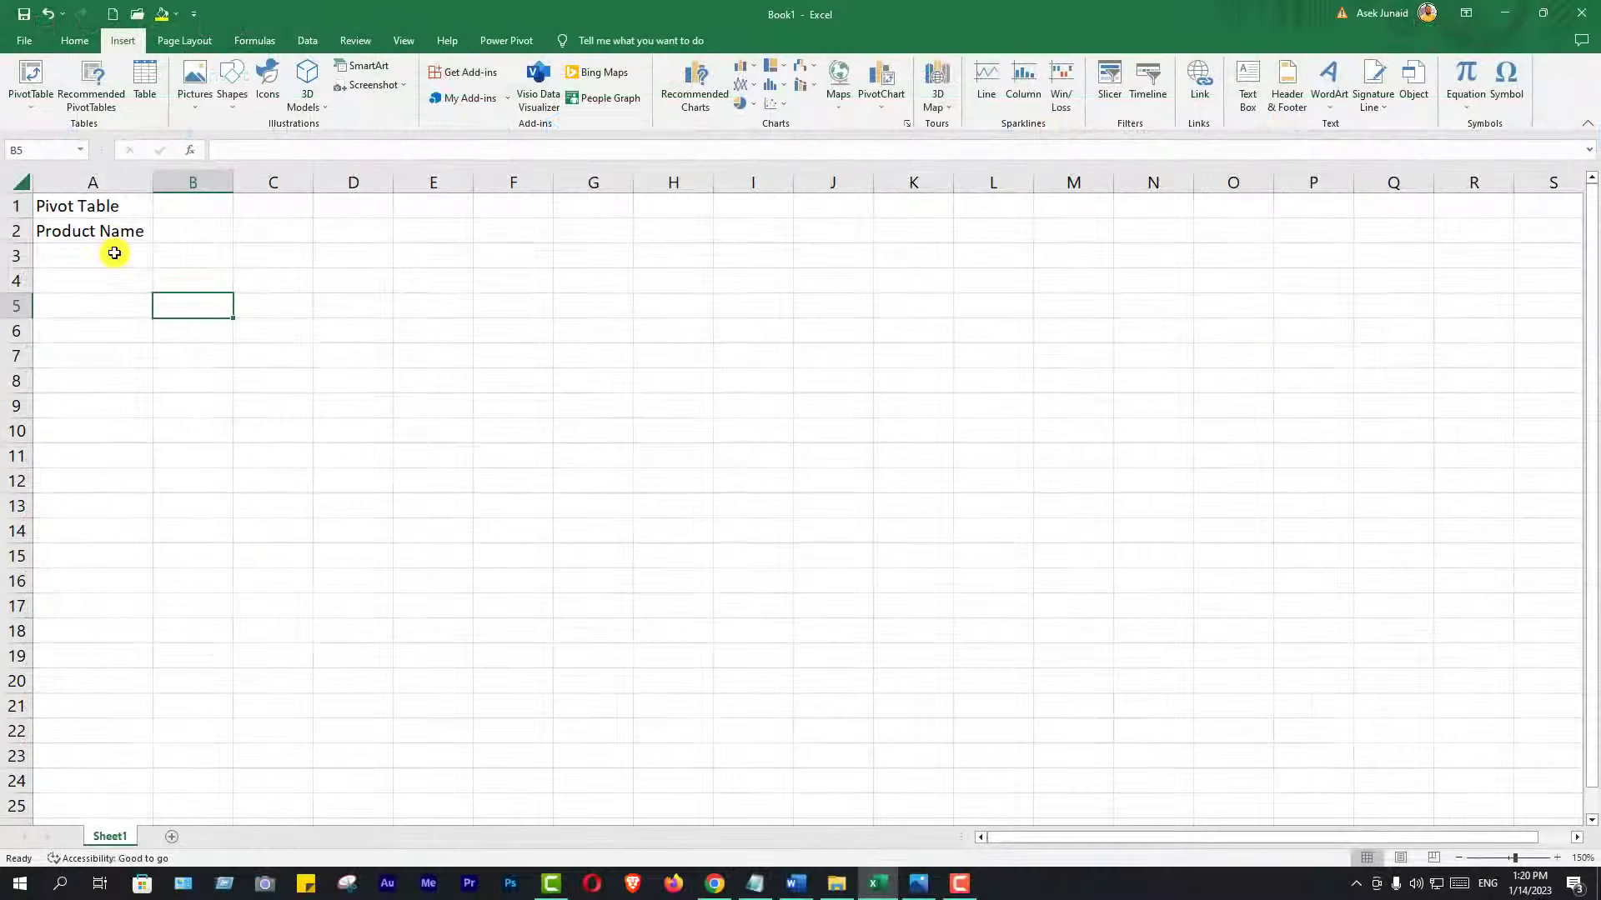
{"action": "left_click", "coordinate": [114, 252]}
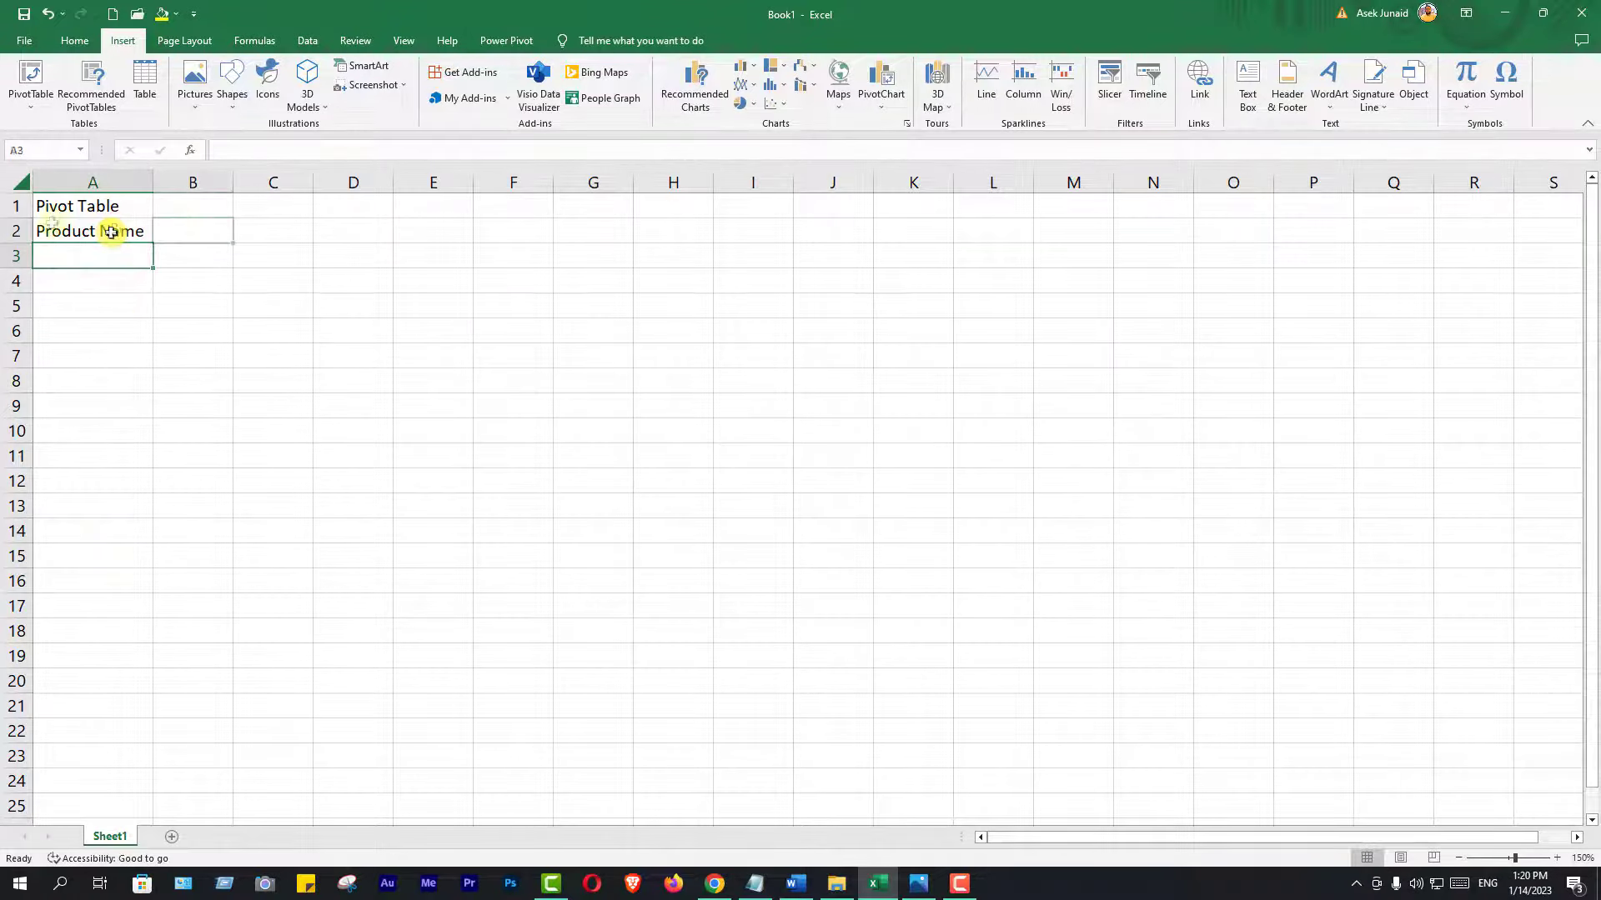
{"action": "left_click", "coordinate": [186, 230]}
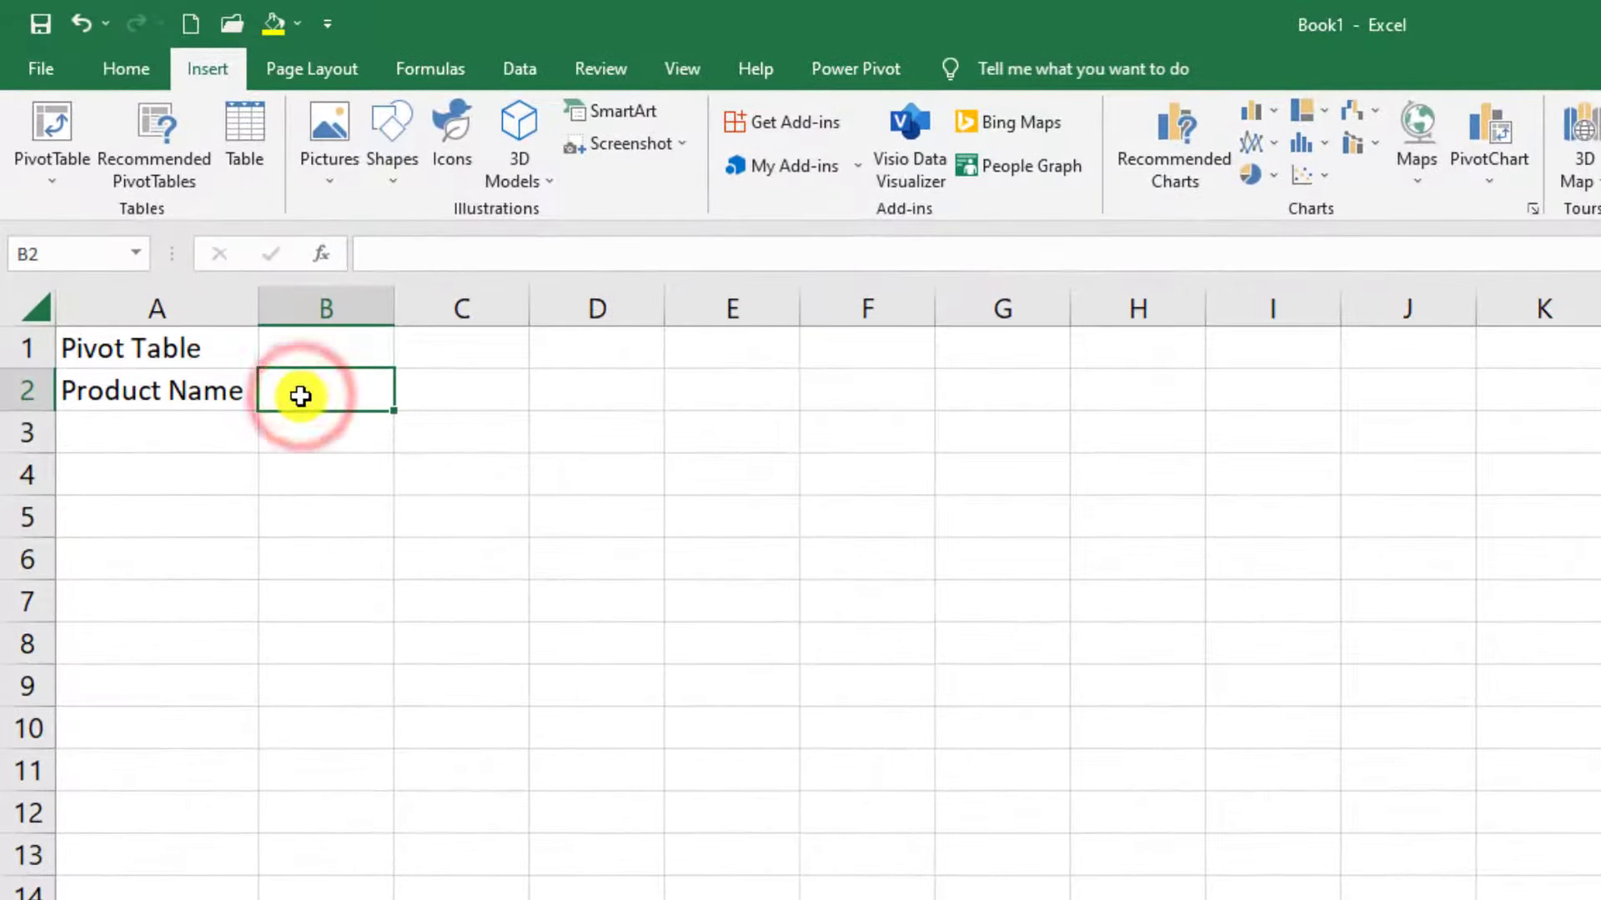
{"action": "type", "text": "Sales Month"}
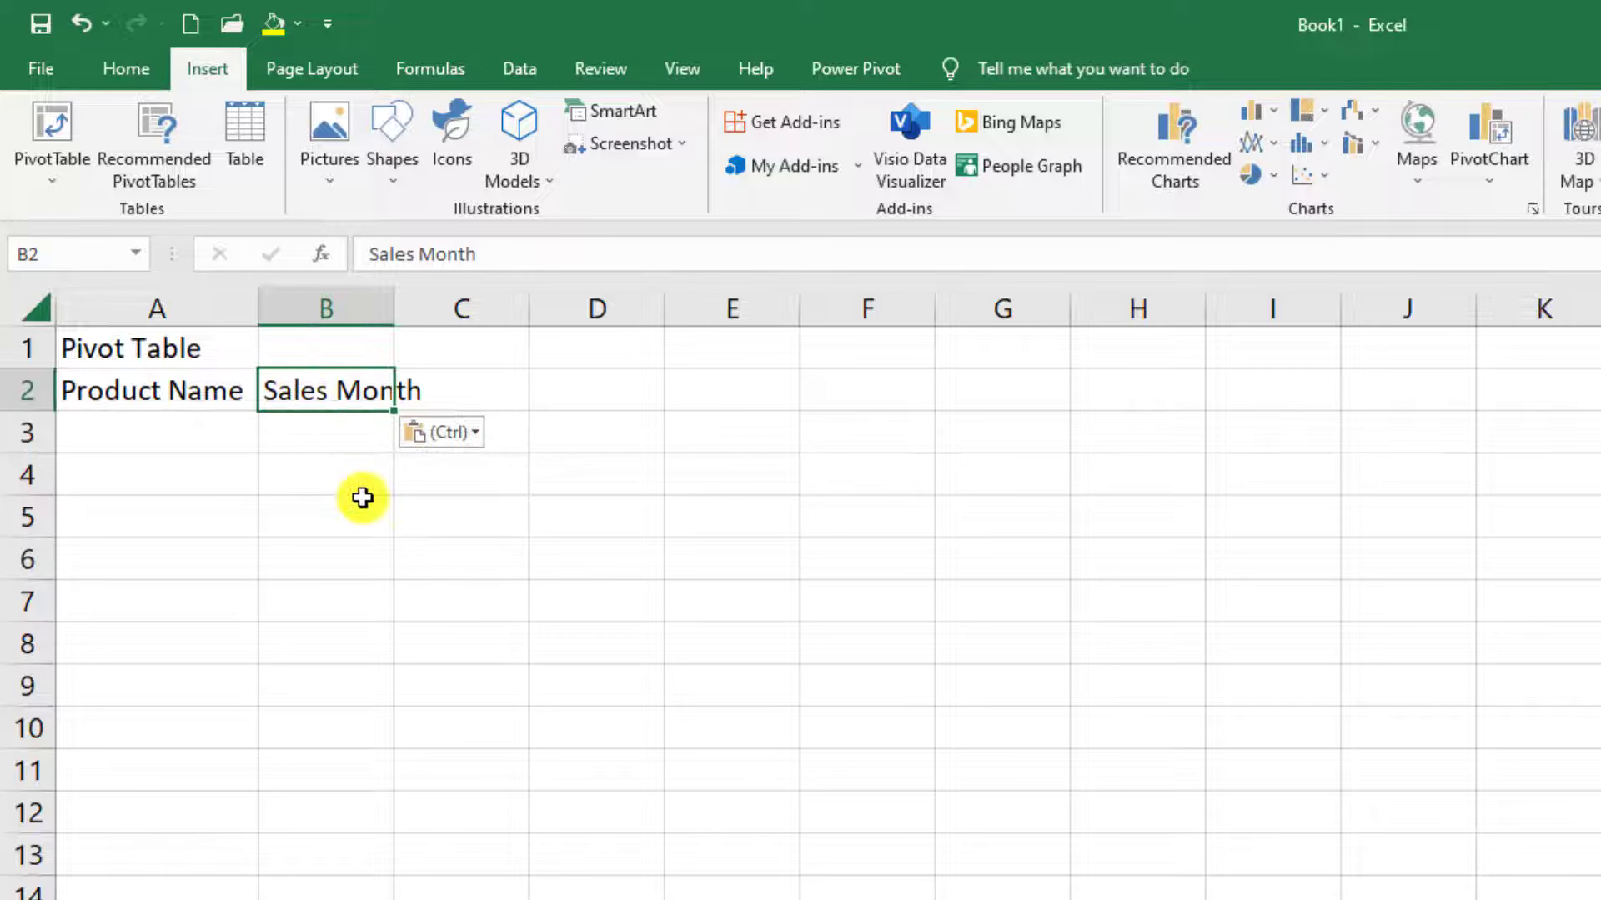
{"action": "left_click", "coordinate": [366, 308]}
{"action": "double_click", "coordinate": [394, 305]}
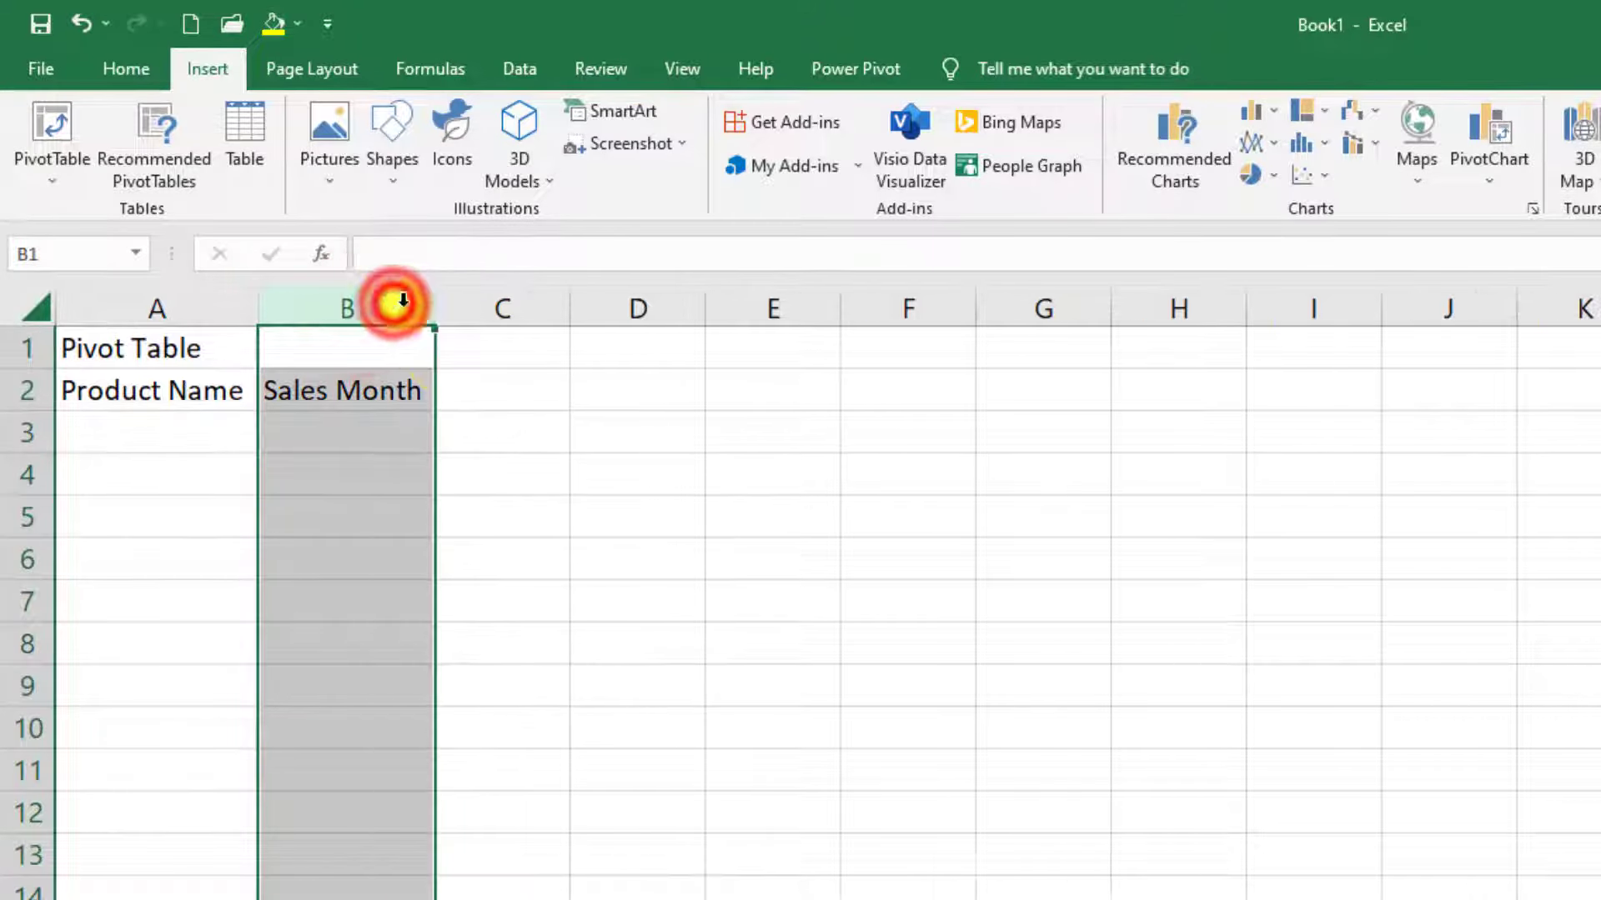
Enter 'Unit', 'Price' and 'Tatal Price' in C2:E2 and autofit column E.
{"action": "left_click", "coordinate": [480, 404]}
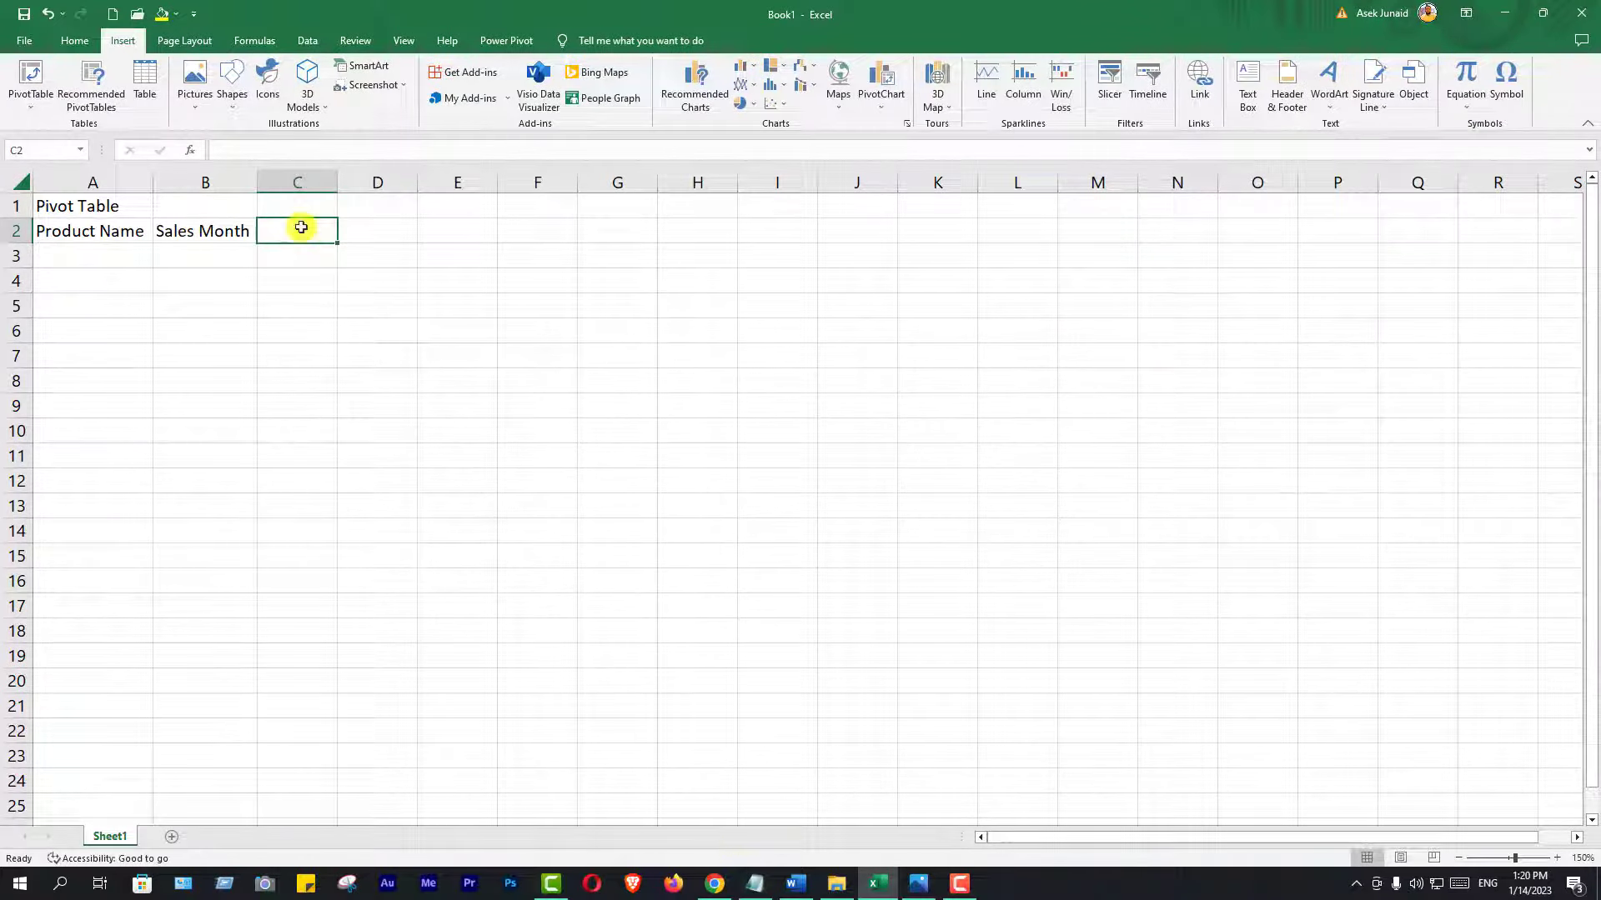
{"action": "type", "text": "Unit"}
{"action": "left_click", "coordinate": [367, 235]}
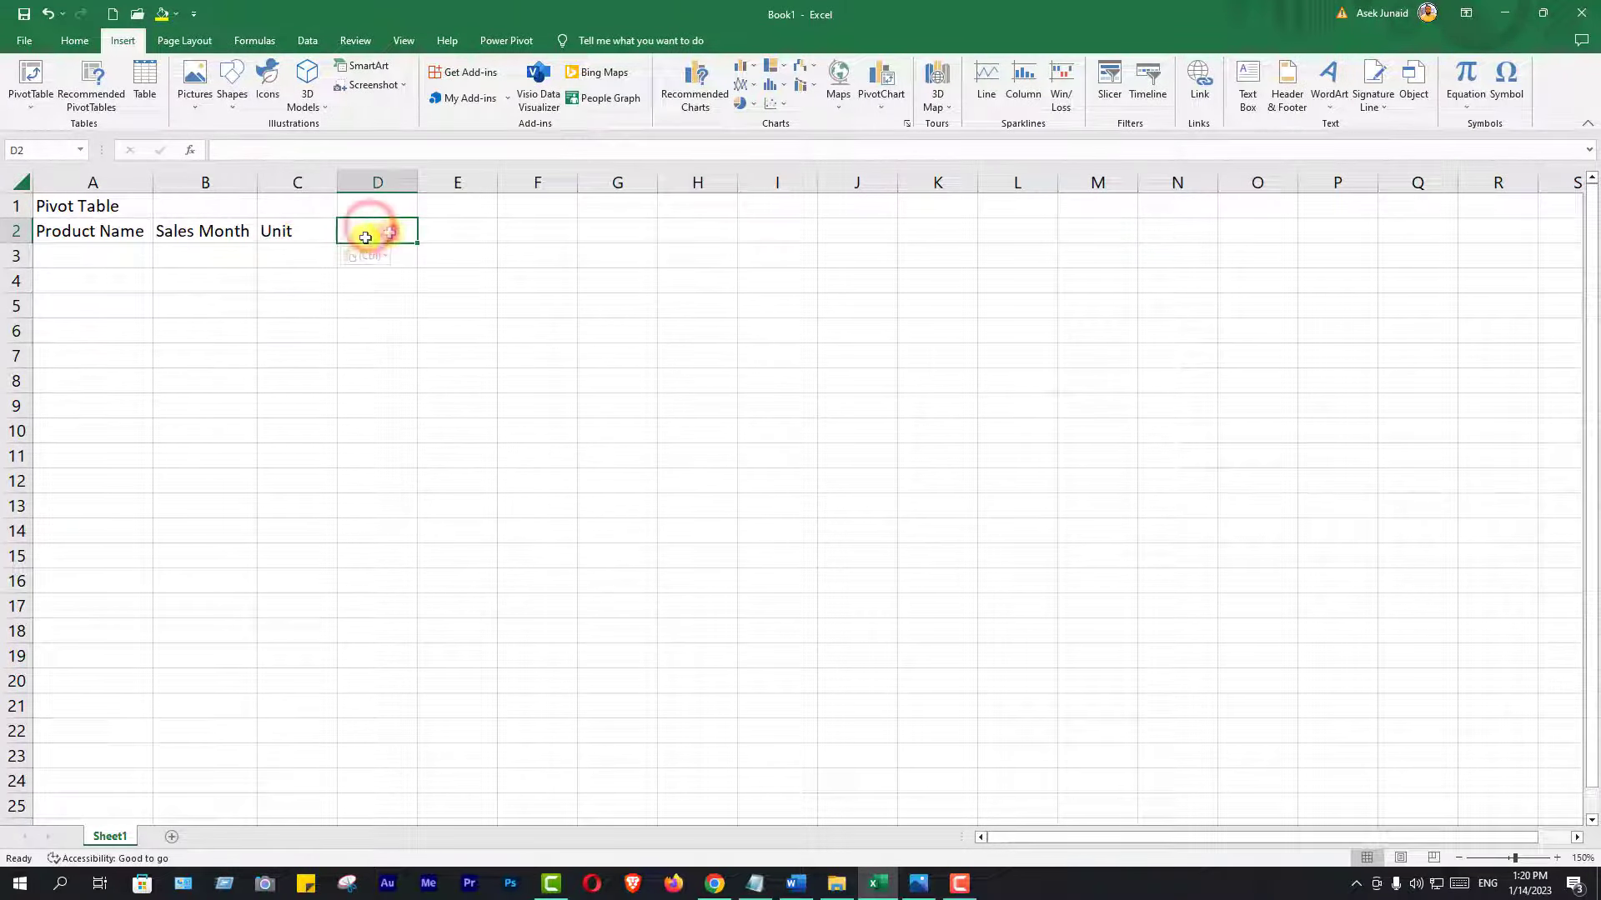
{"action": "type", "text": "Price"}
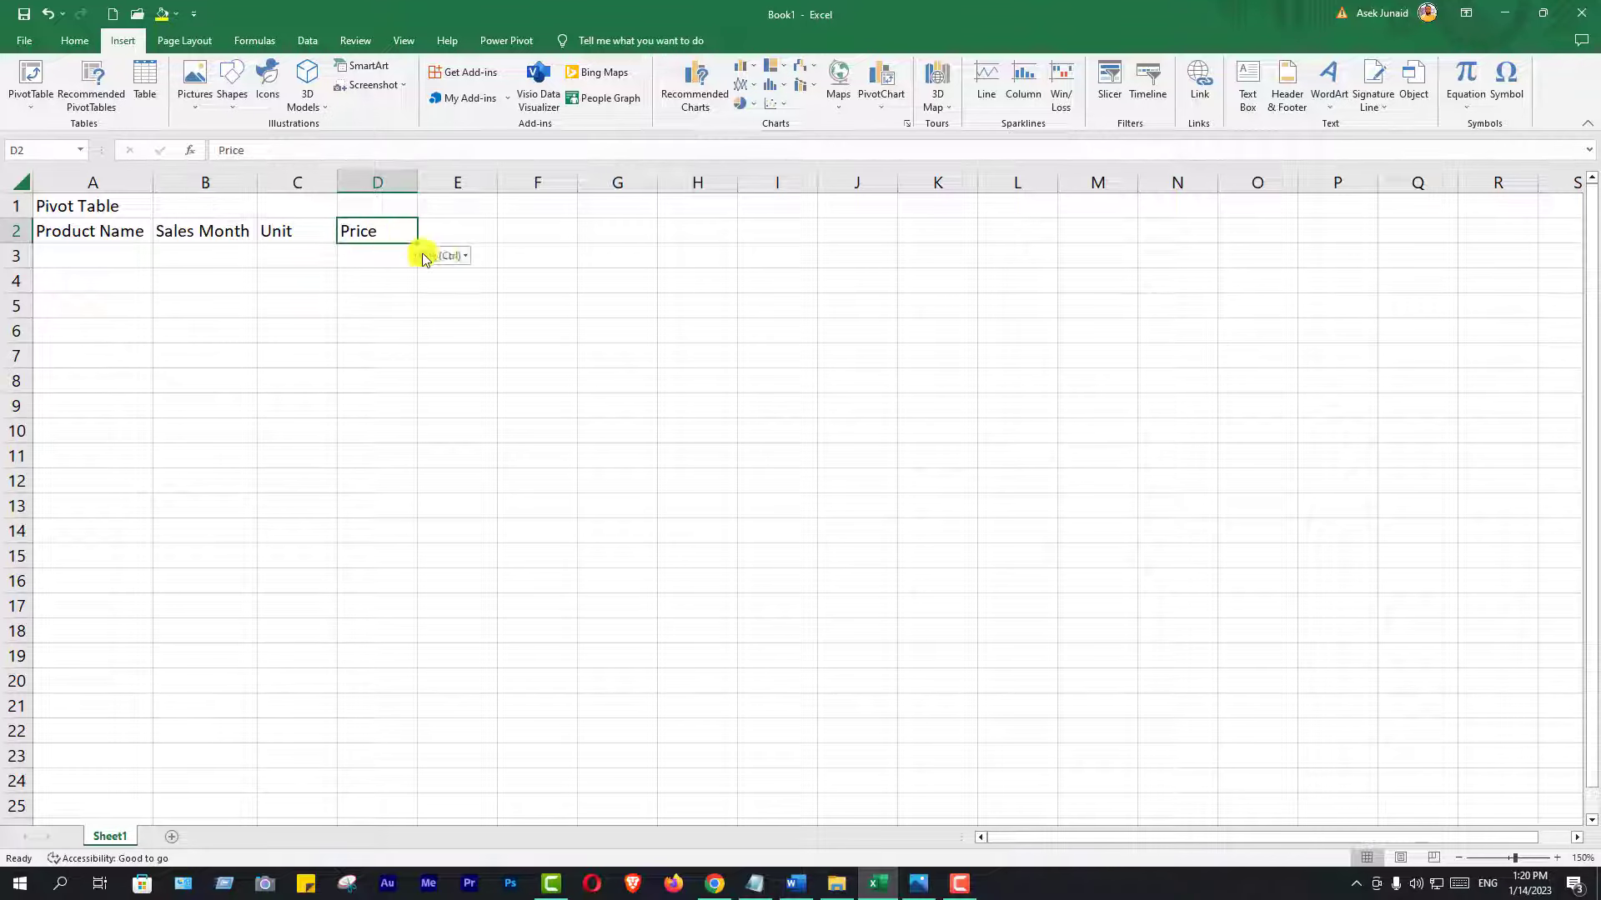
{"action": "left_click", "coordinate": [464, 234]}
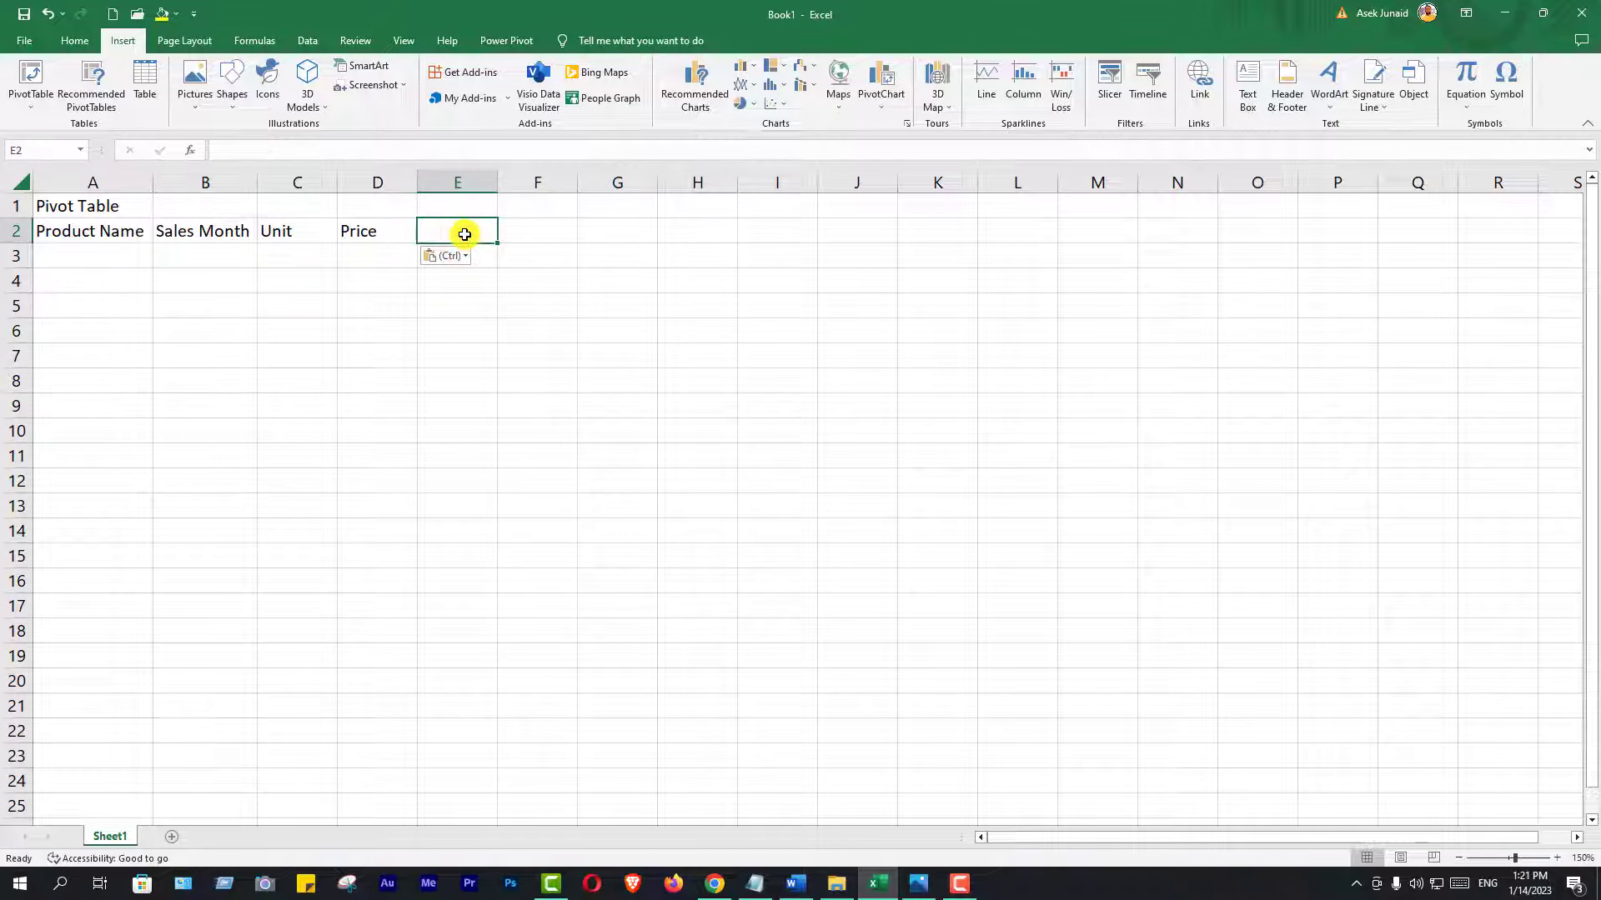
{"action": "type", "text": "Tatal Price"}
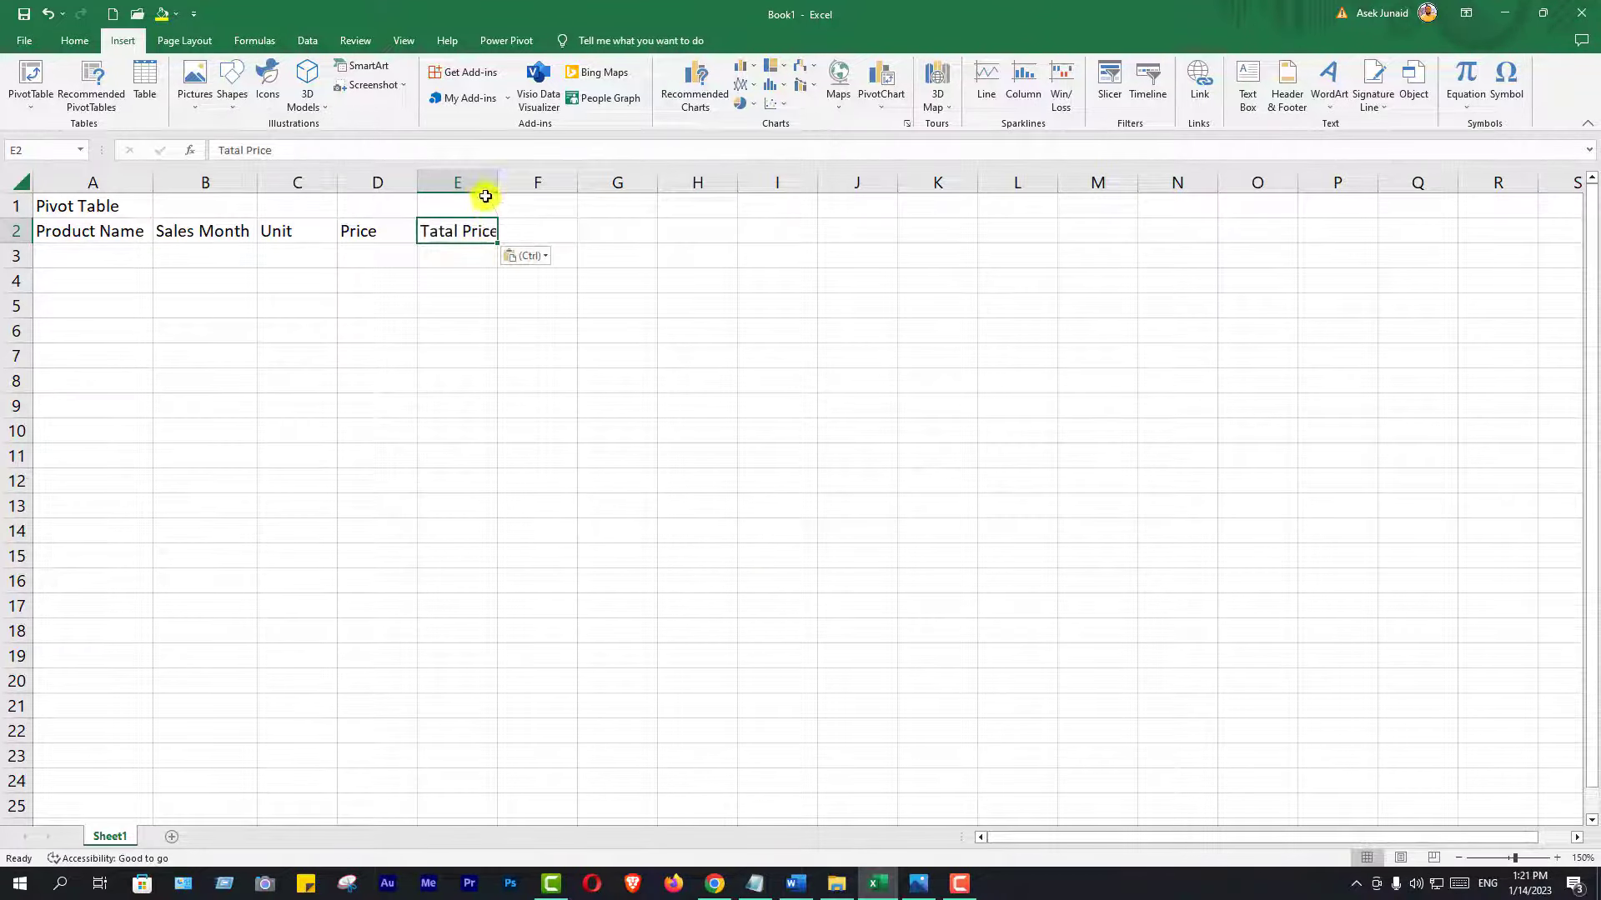
{"action": "left_click", "coordinate": [479, 183]}
{"action": "double_click", "coordinate": [498, 183]}
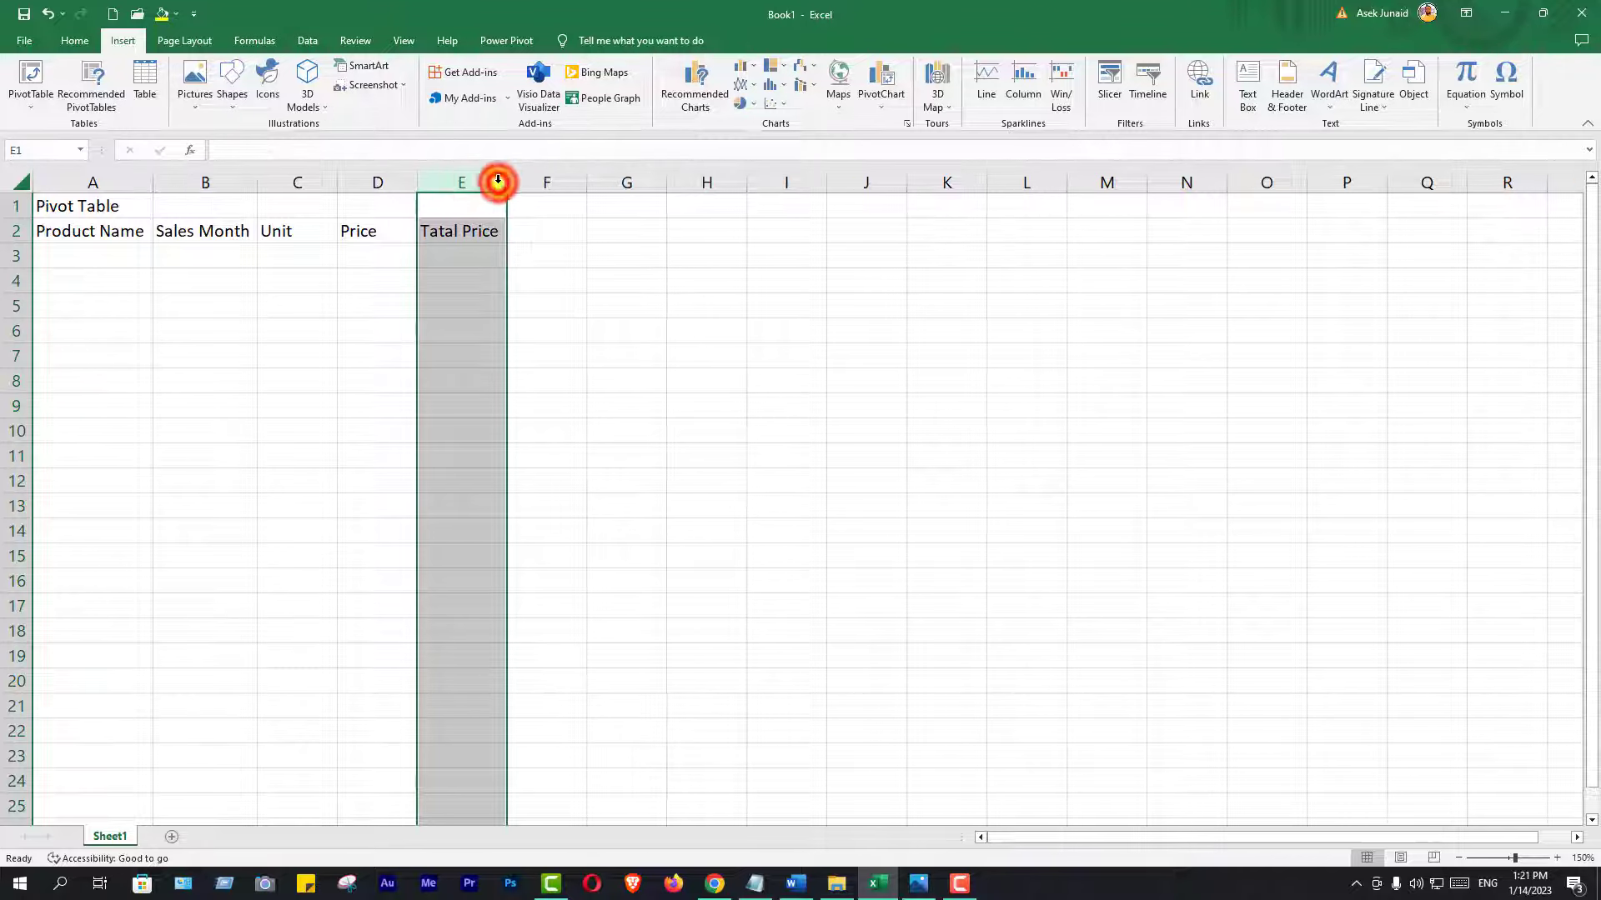
{"action": "left_click", "coordinate": [547, 236]}
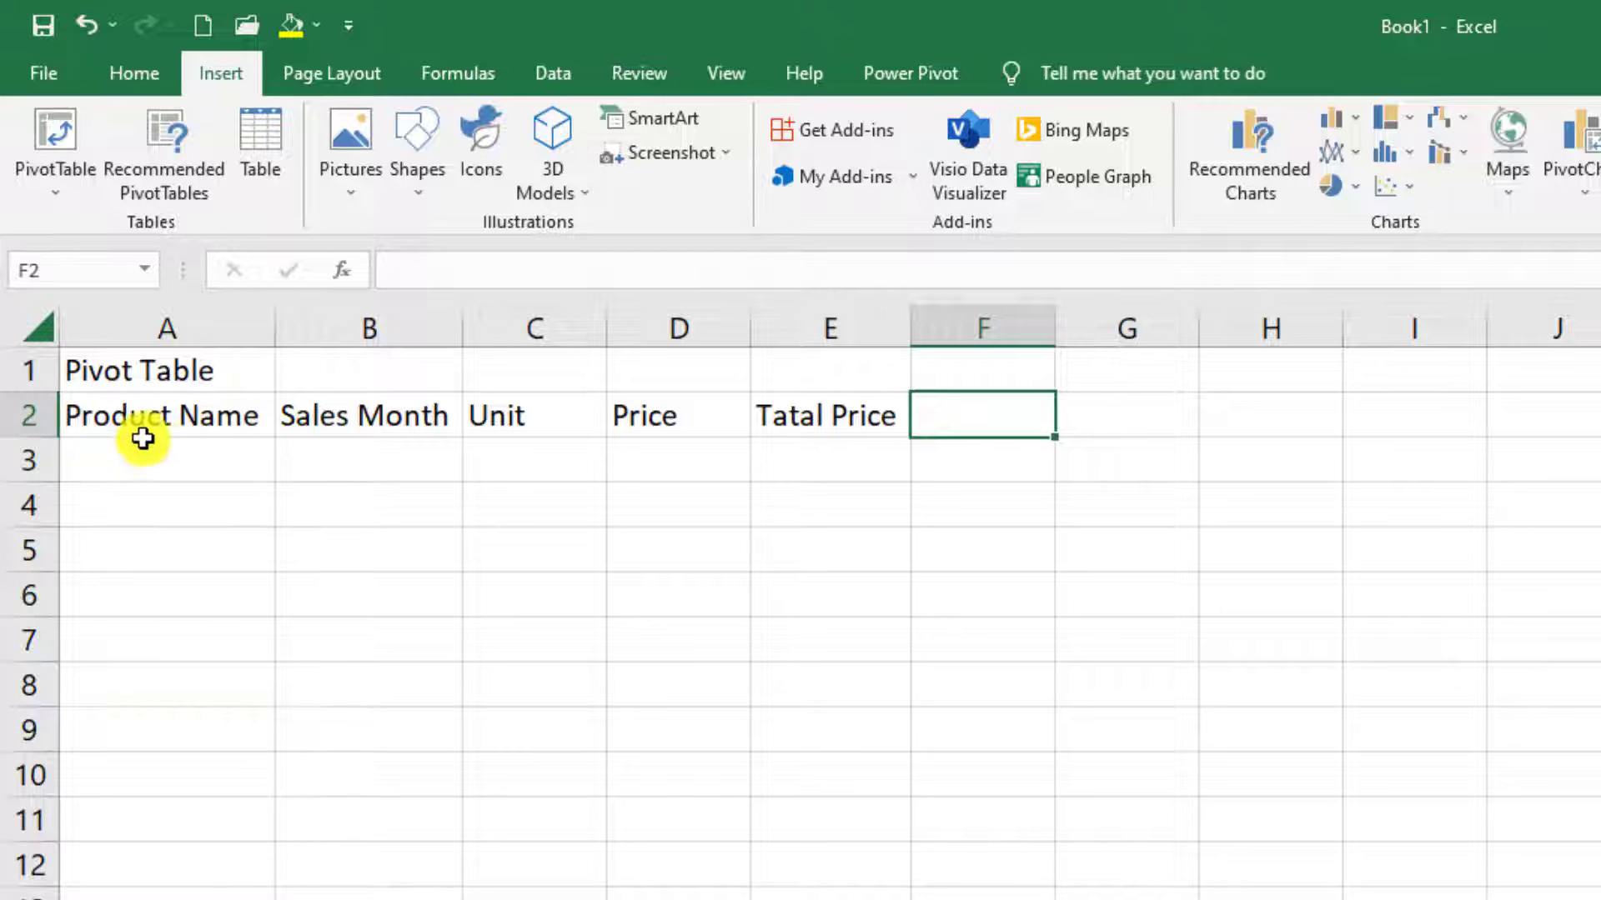
Paste Computer, Laptop, Monitor and Mouse into A3:A6.
{"action": "left_click", "coordinate": [197, 467]}
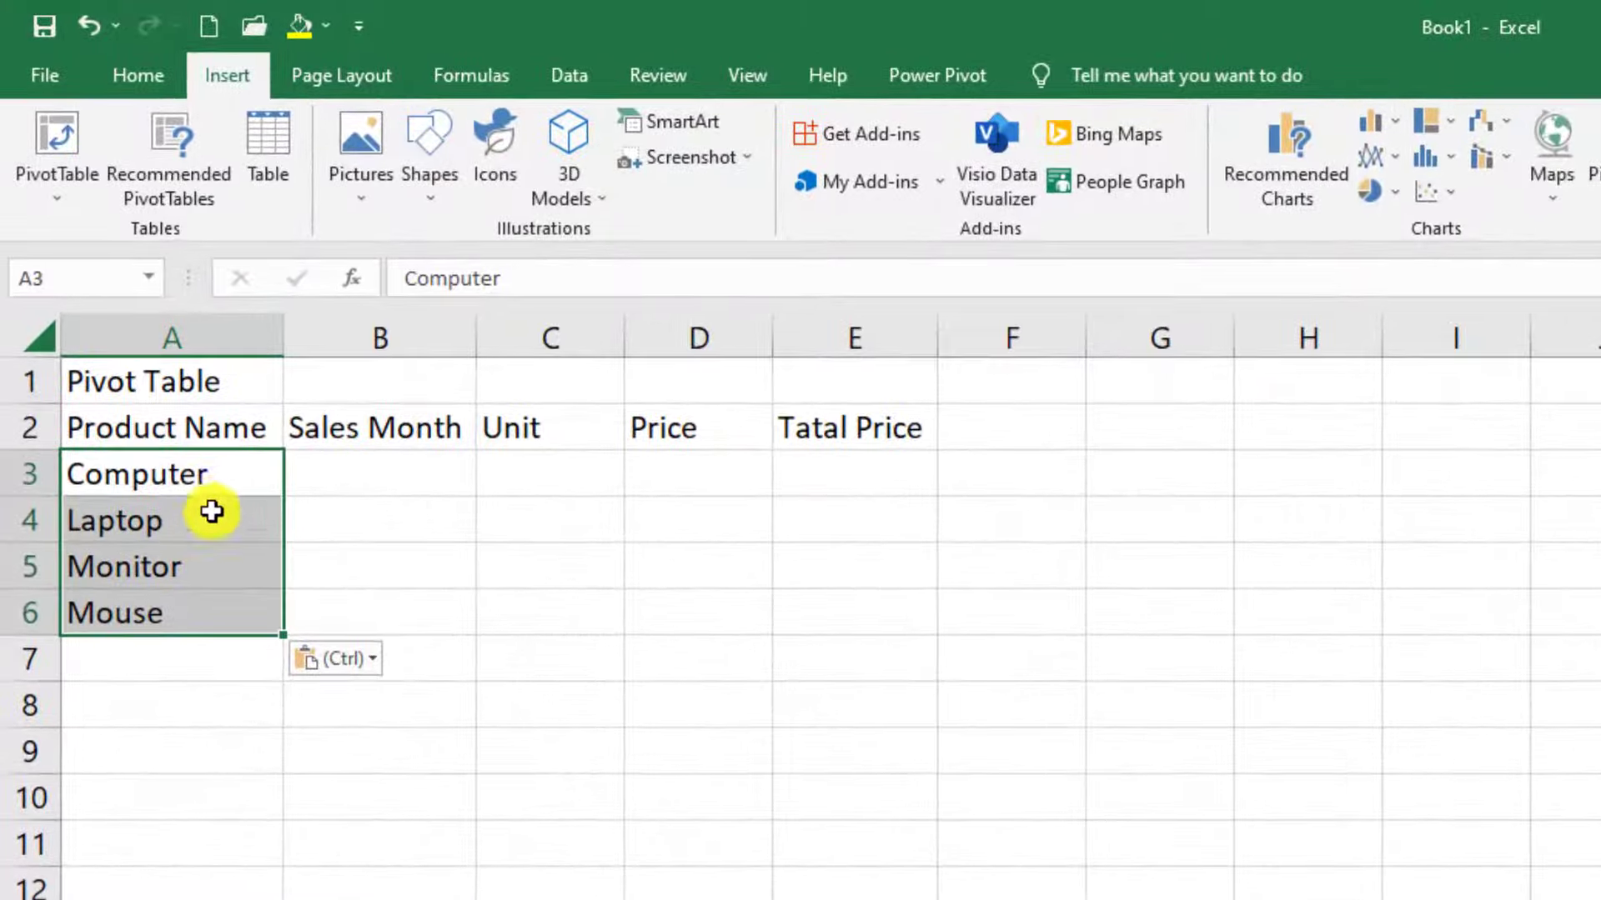
{"action": "left_click", "coordinate": [214, 517]}
{"action": "left_click", "coordinate": [197, 632]}
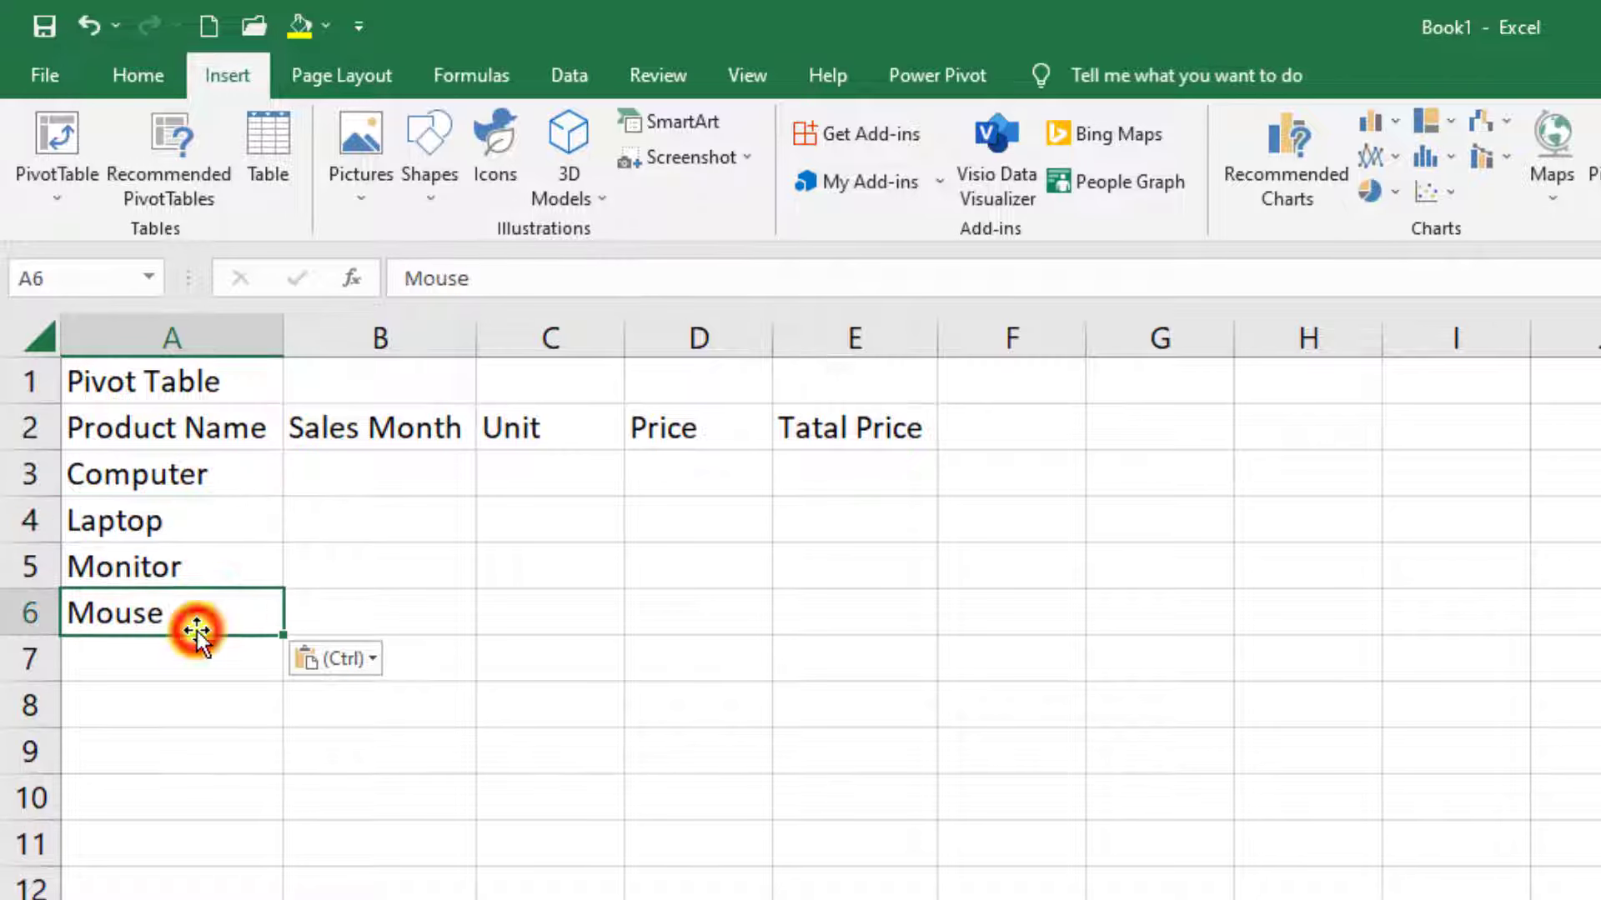
Set January as the Sales Month for the four products in B3:B6.
{"action": "left_click", "coordinate": [361, 486]}
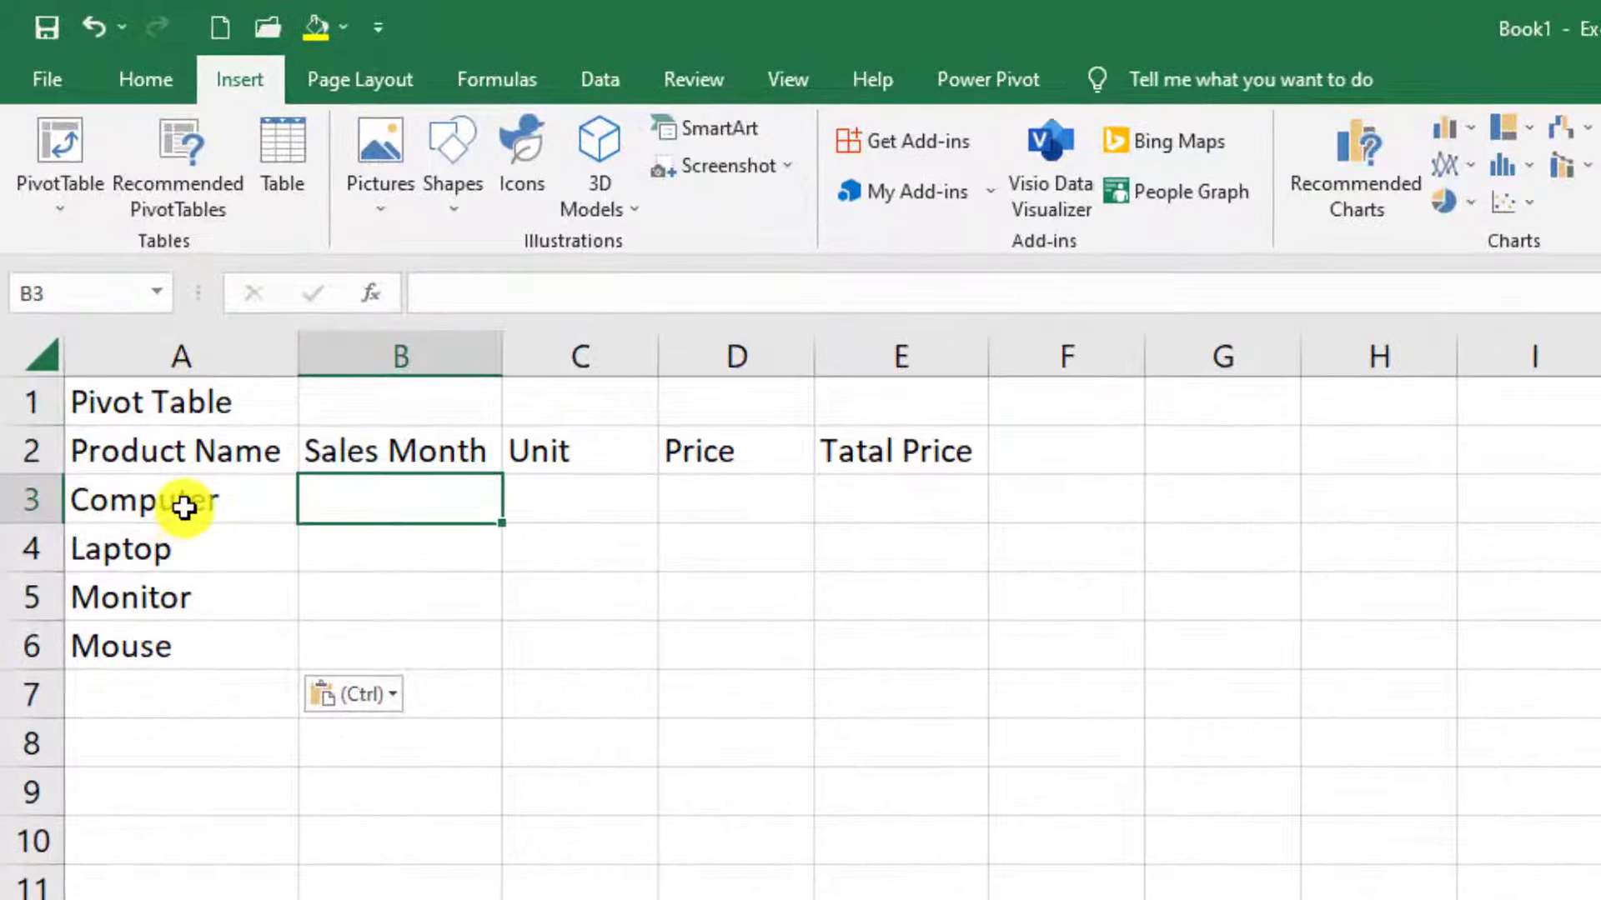
{"action": "left_click", "coordinate": [179, 506]}
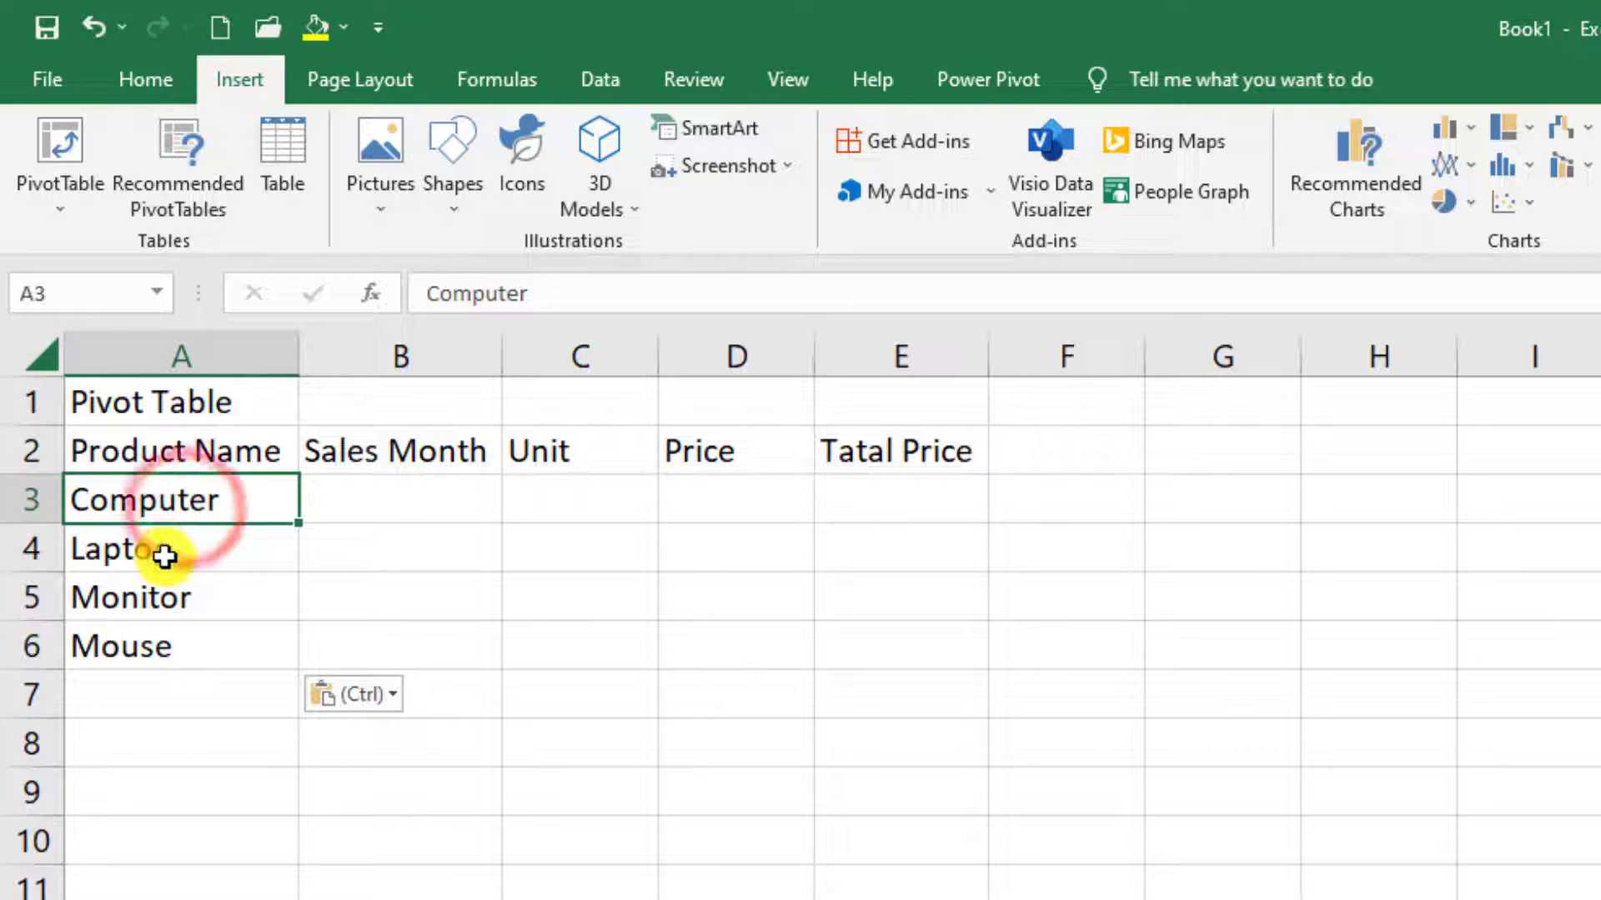
{"action": "left_click", "coordinate": [174, 546]}
{"action": "left_click", "coordinate": [166, 600]}
{"action": "left_click", "coordinate": [159, 659]}
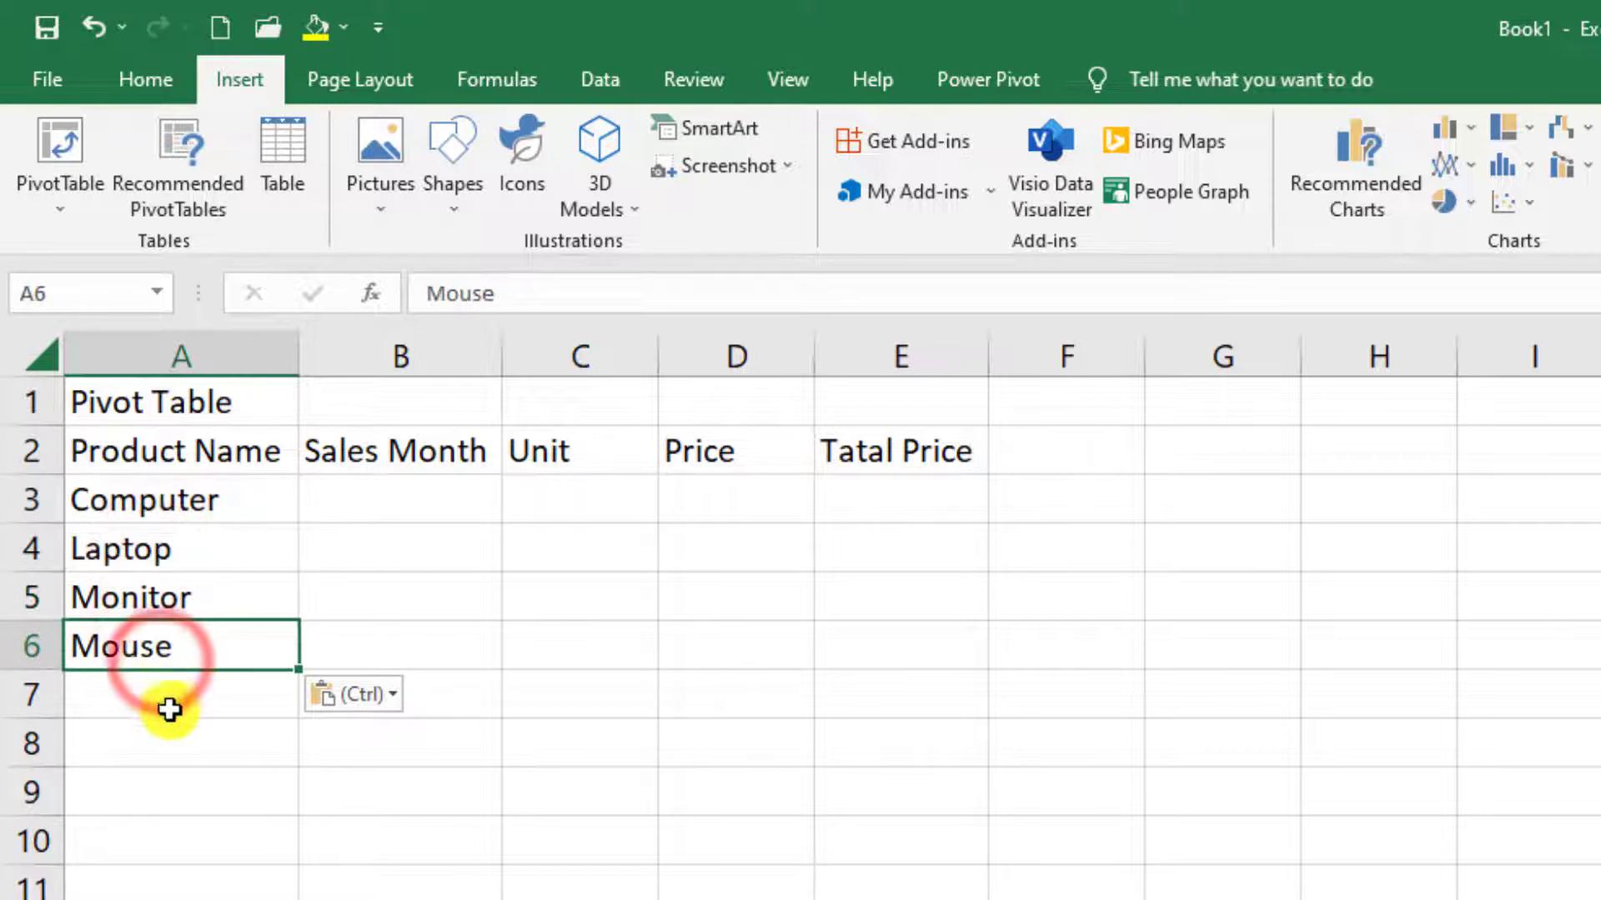
{"action": "left_click", "coordinate": [214, 506]}
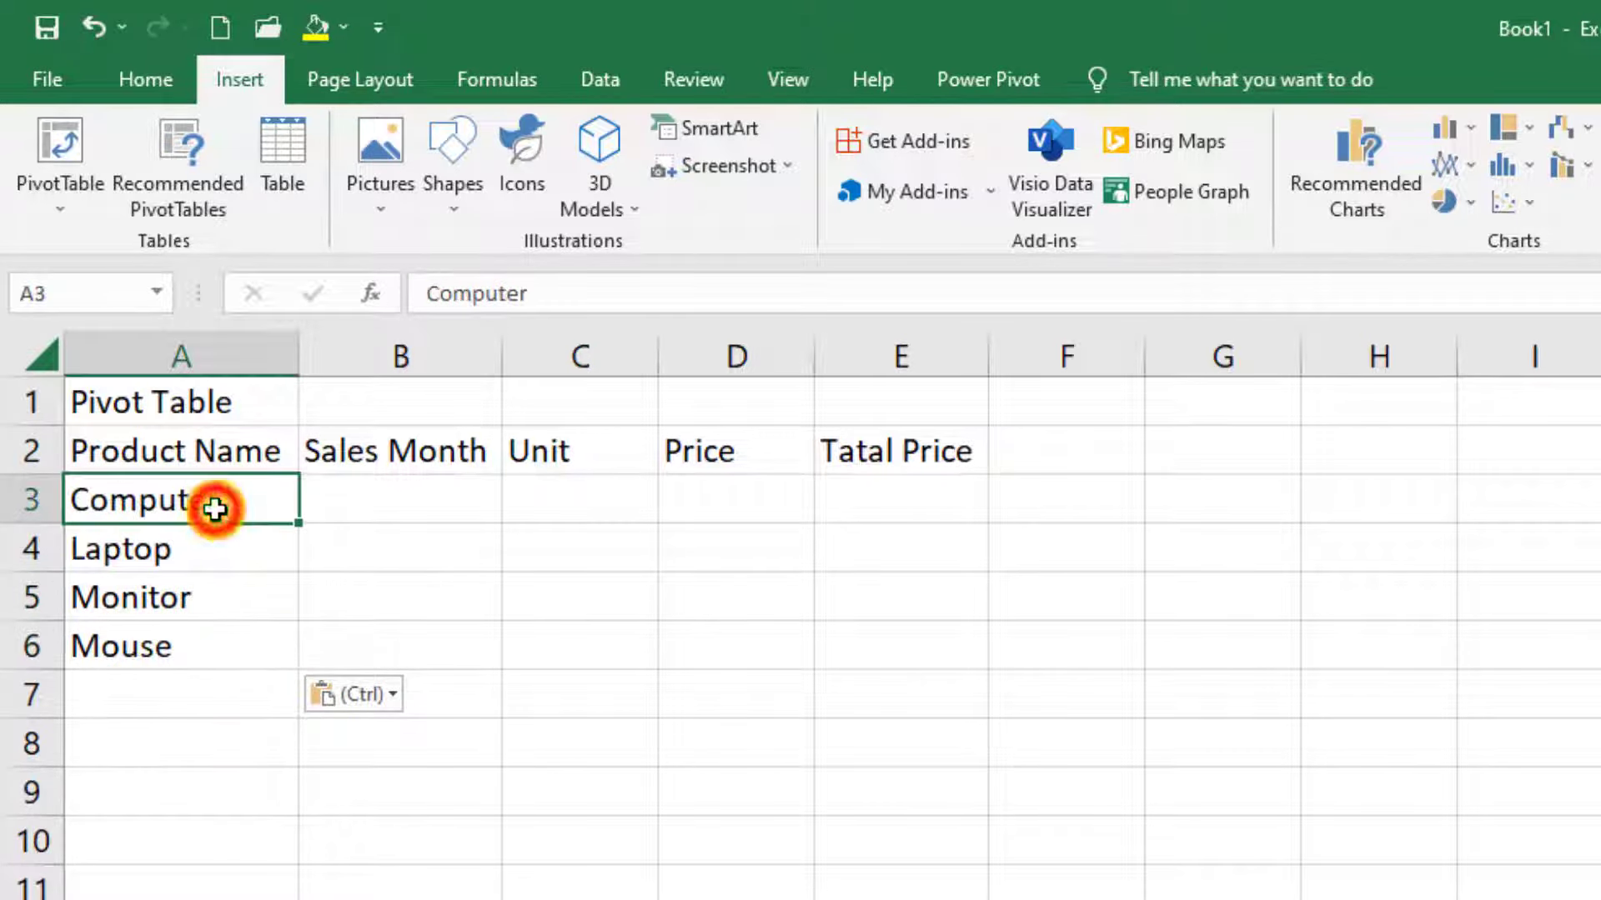
{"action": "left_click", "coordinate": [369, 501]}
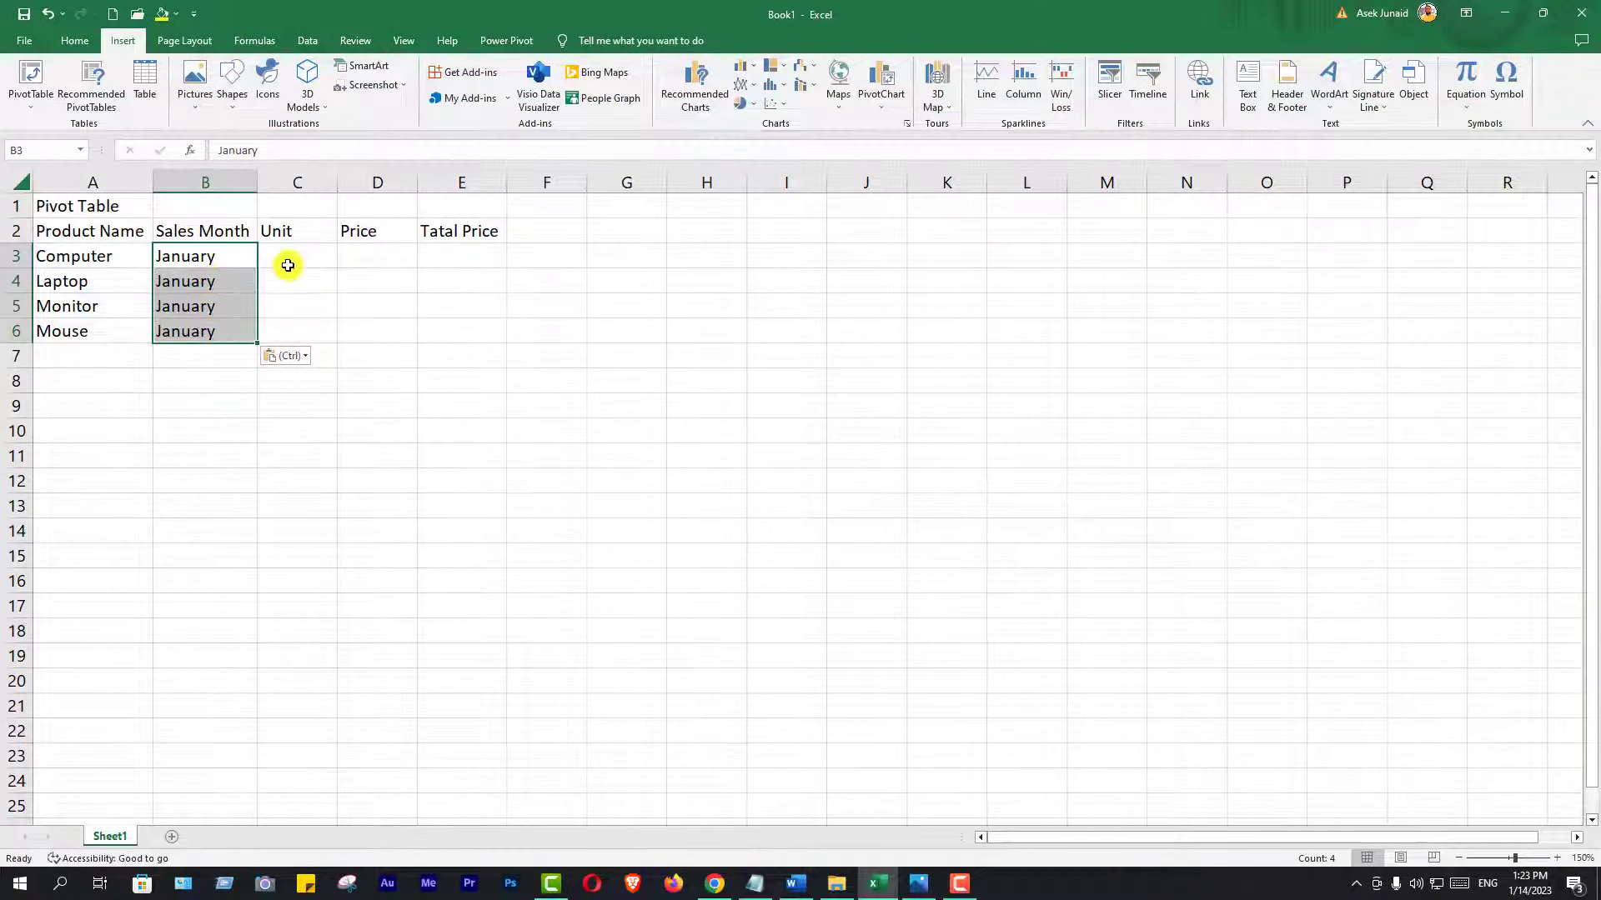
Paste the Unit values 10, 15, 30 and 200 into C3:C6.
{"action": "left_click", "coordinate": [288, 265]}
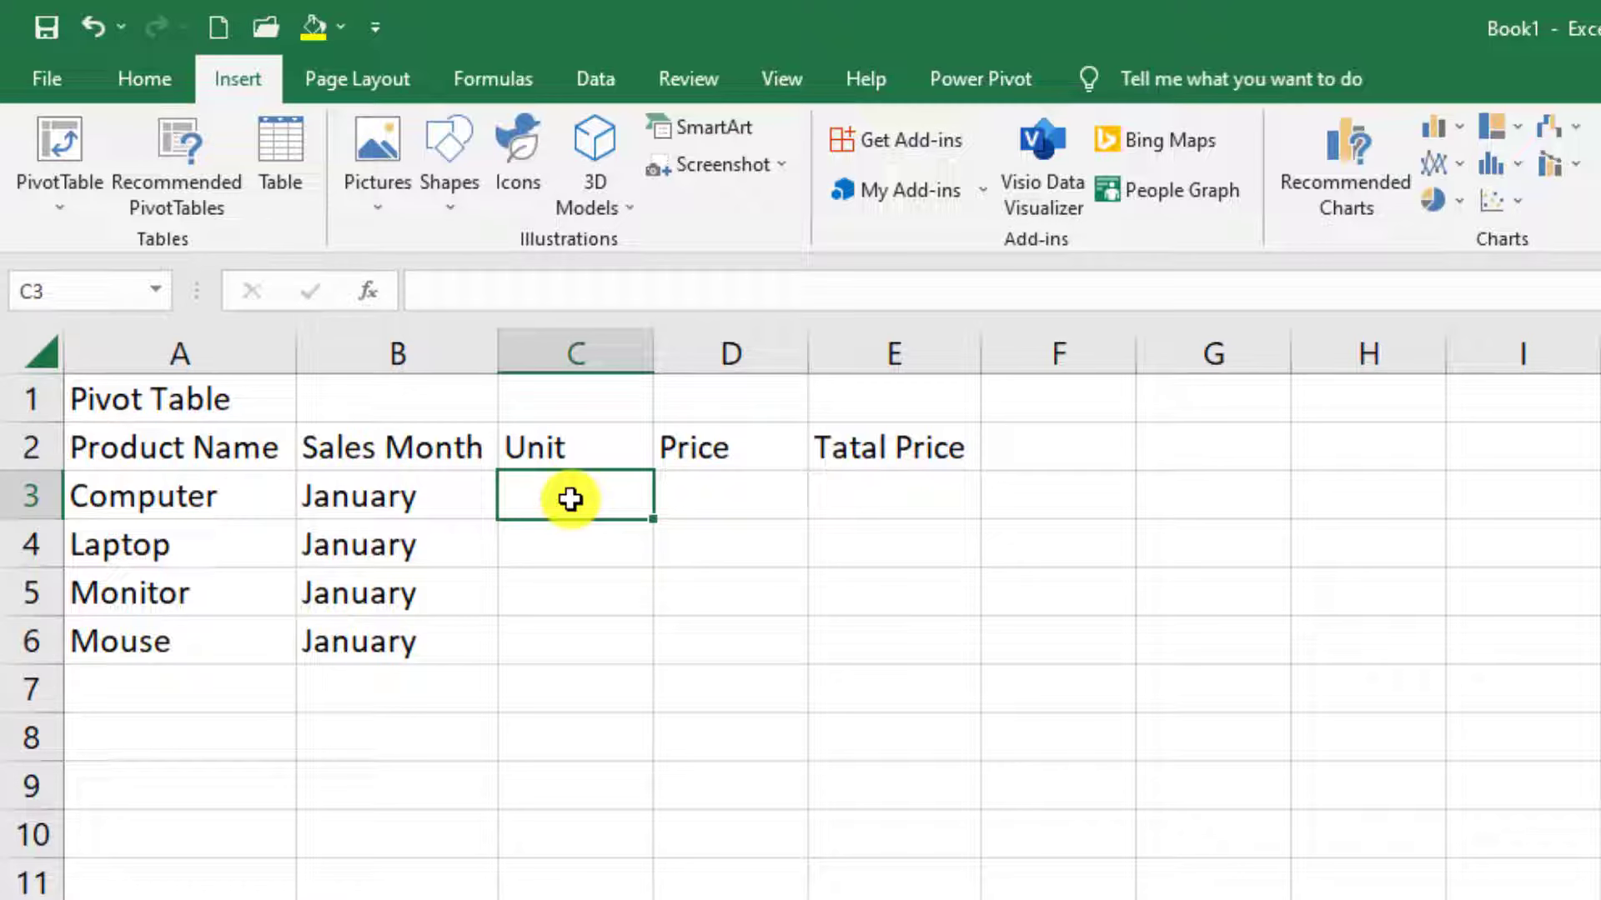
{"action": "left_click", "coordinate": [585, 549]}
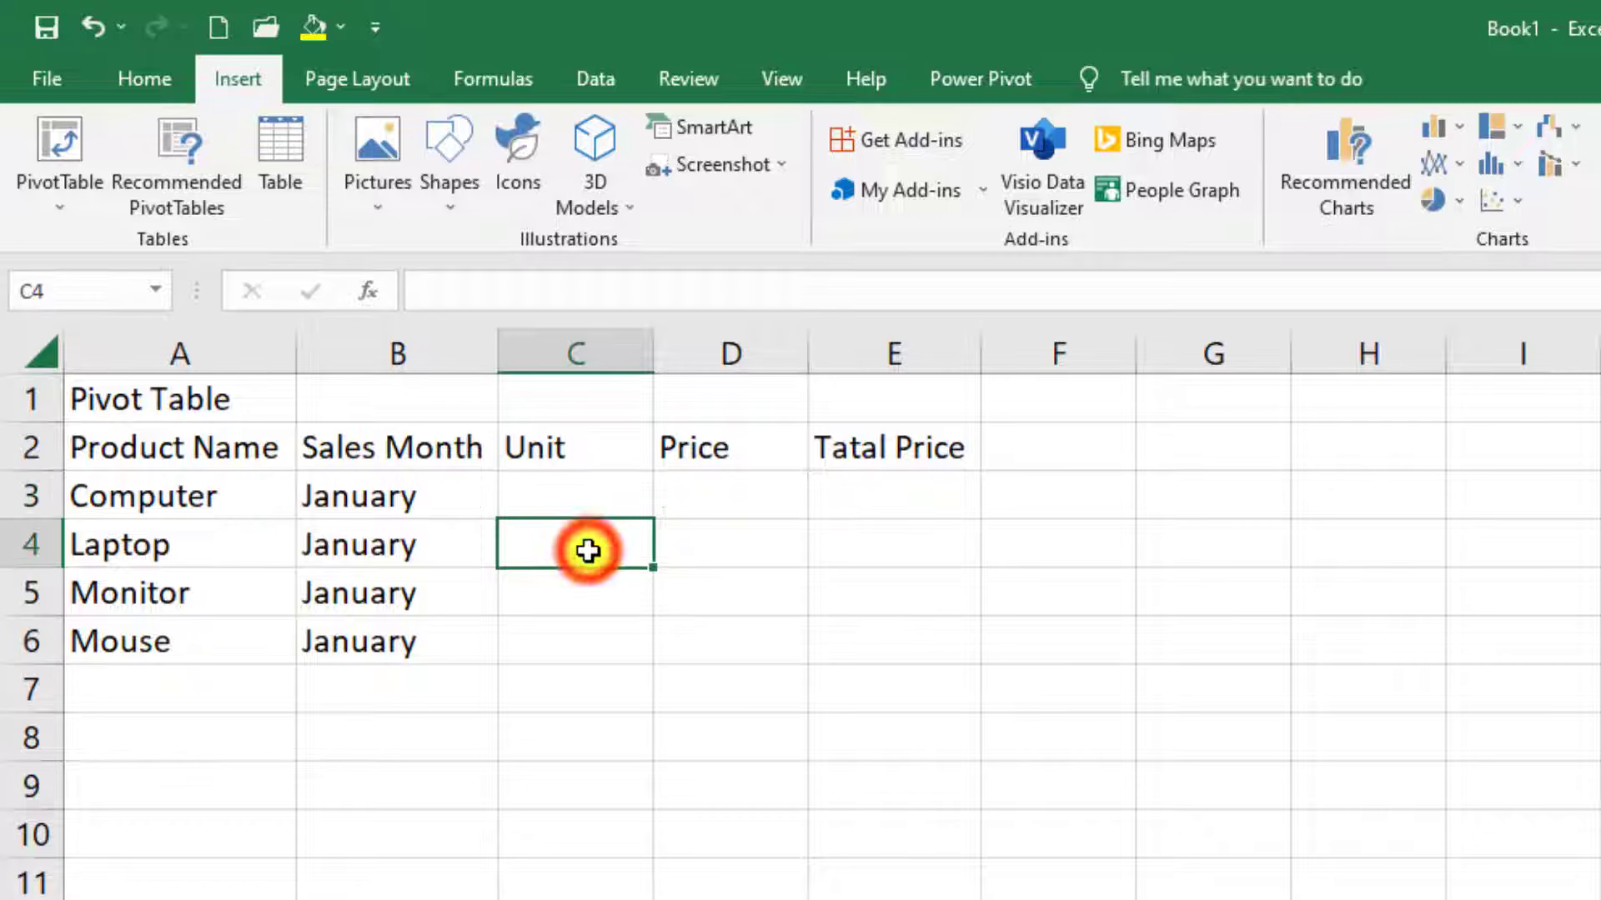
{"action": "left_click", "coordinate": [573, 600]}
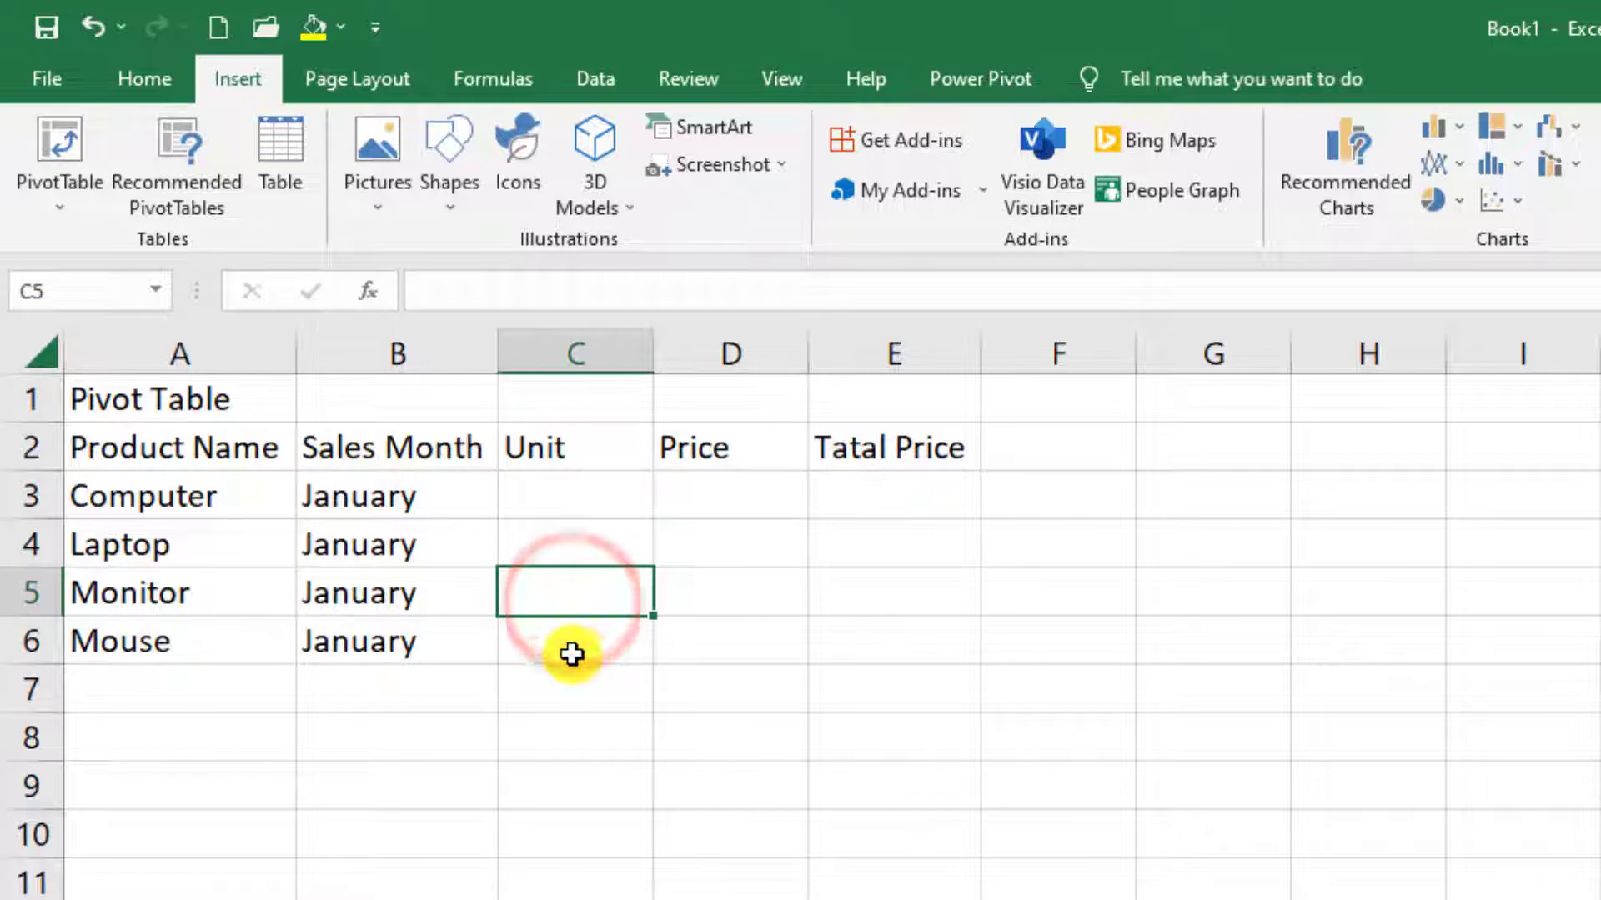
{"action": "left_click", "coordinate": [572, 647]}
{"action": "left_click", "coordinate": [575, 505]}
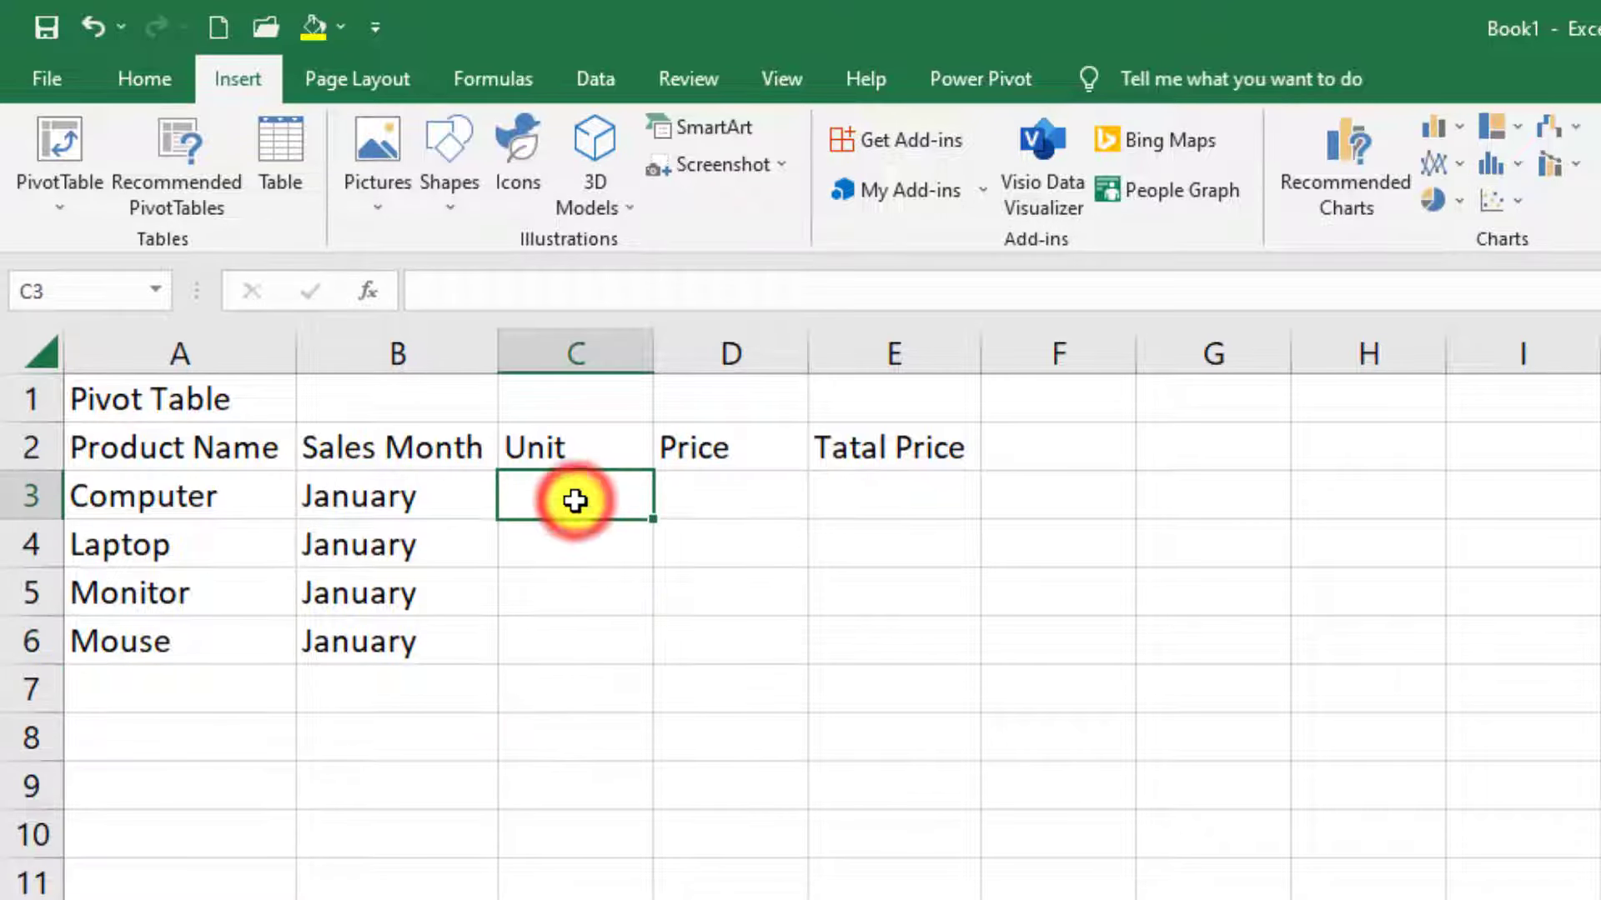
{"action": "type", "text": "10 15 30 200"}
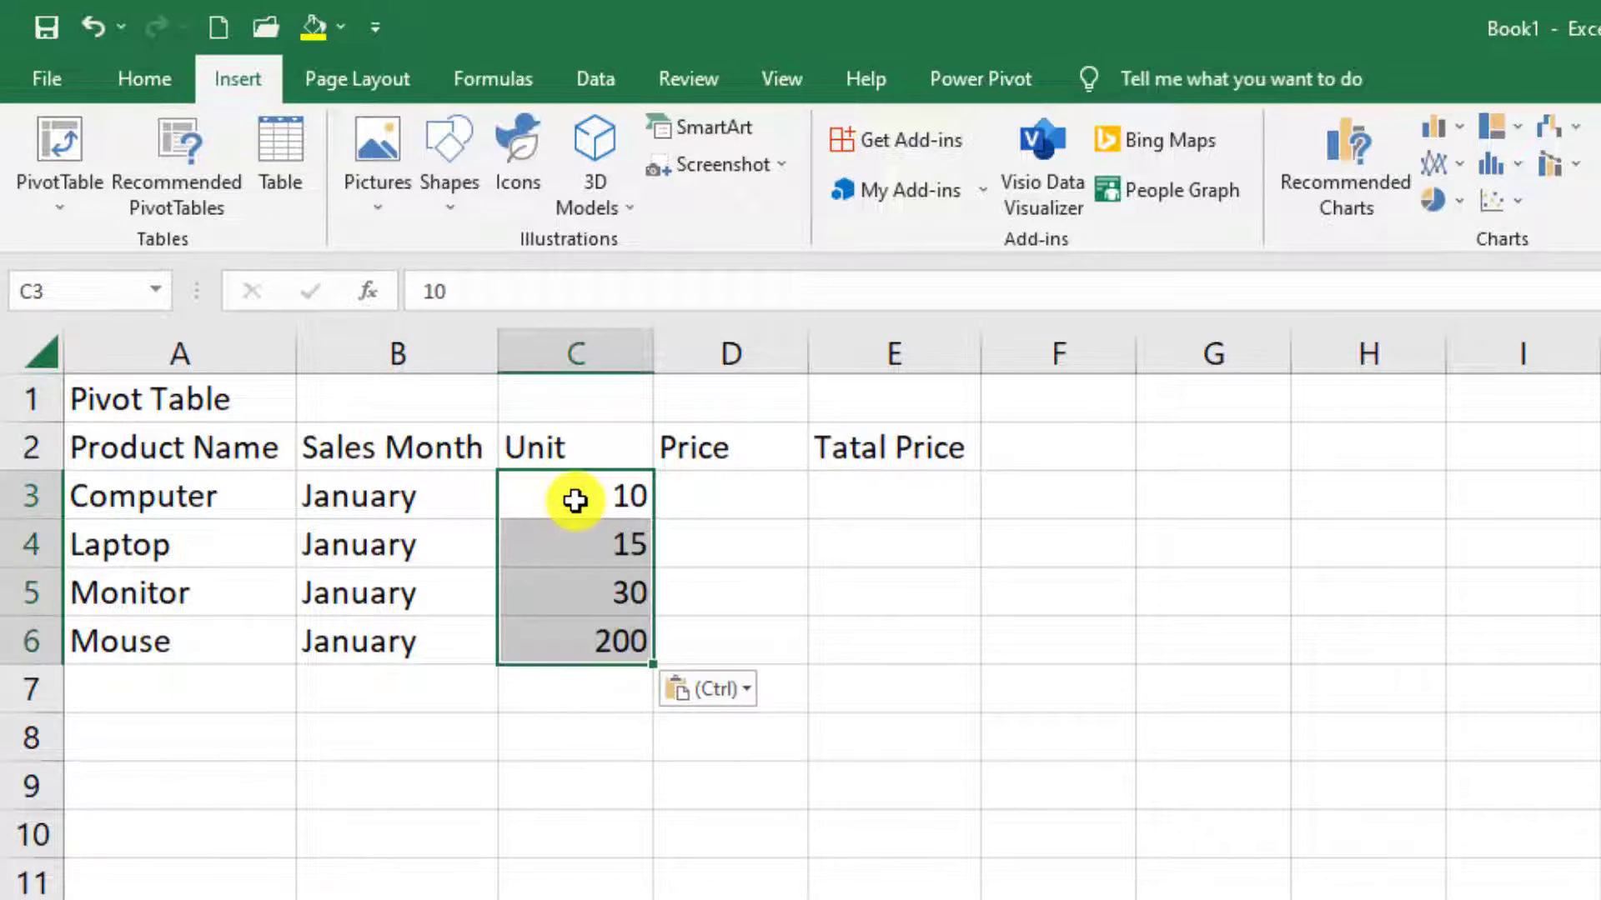
{"action": "left_click", "coordinate": [575, 505]}
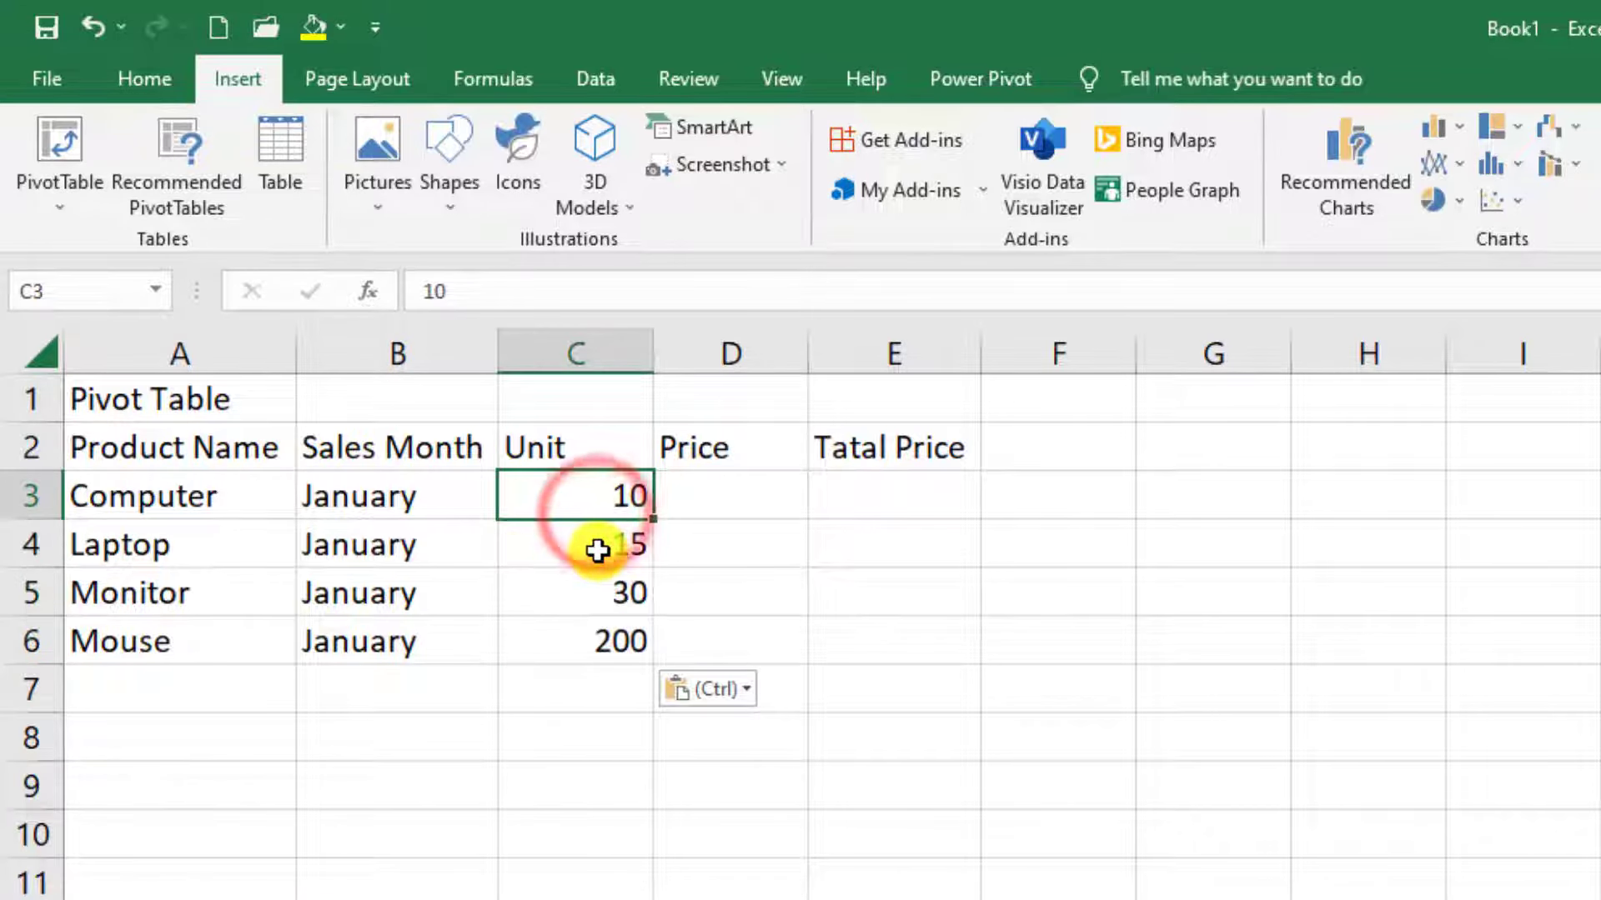
{"action": "left_click", "coordinate": [597, 550]}
{"action": "left_click", "coordinate": [583, 596]}
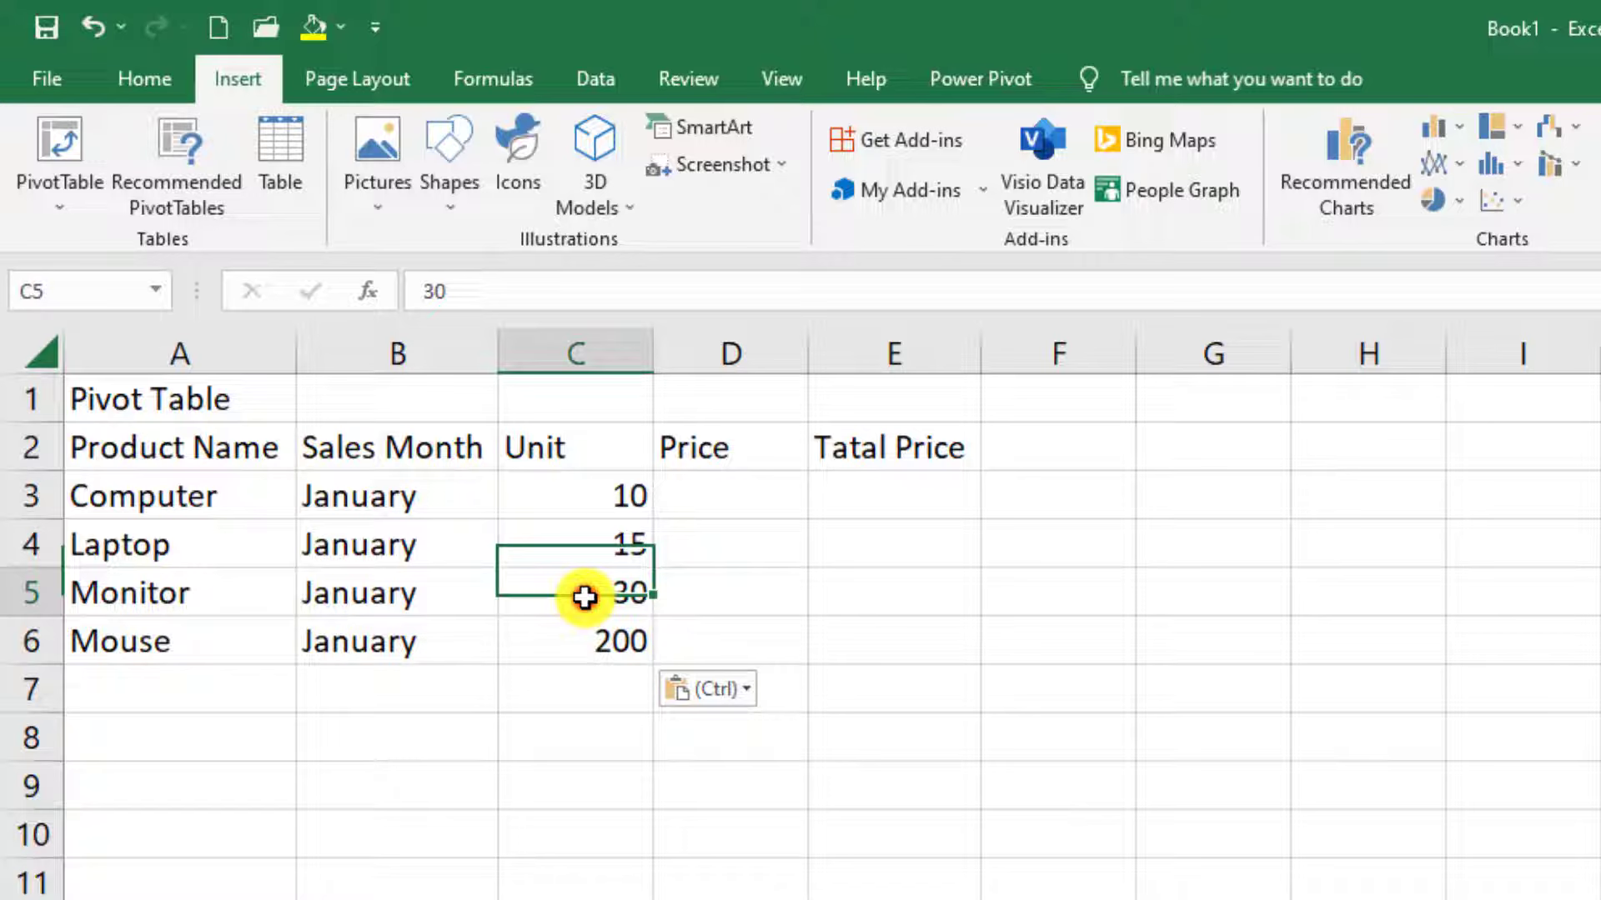
{"action": "left_click", "coordinate": [575, 658]}
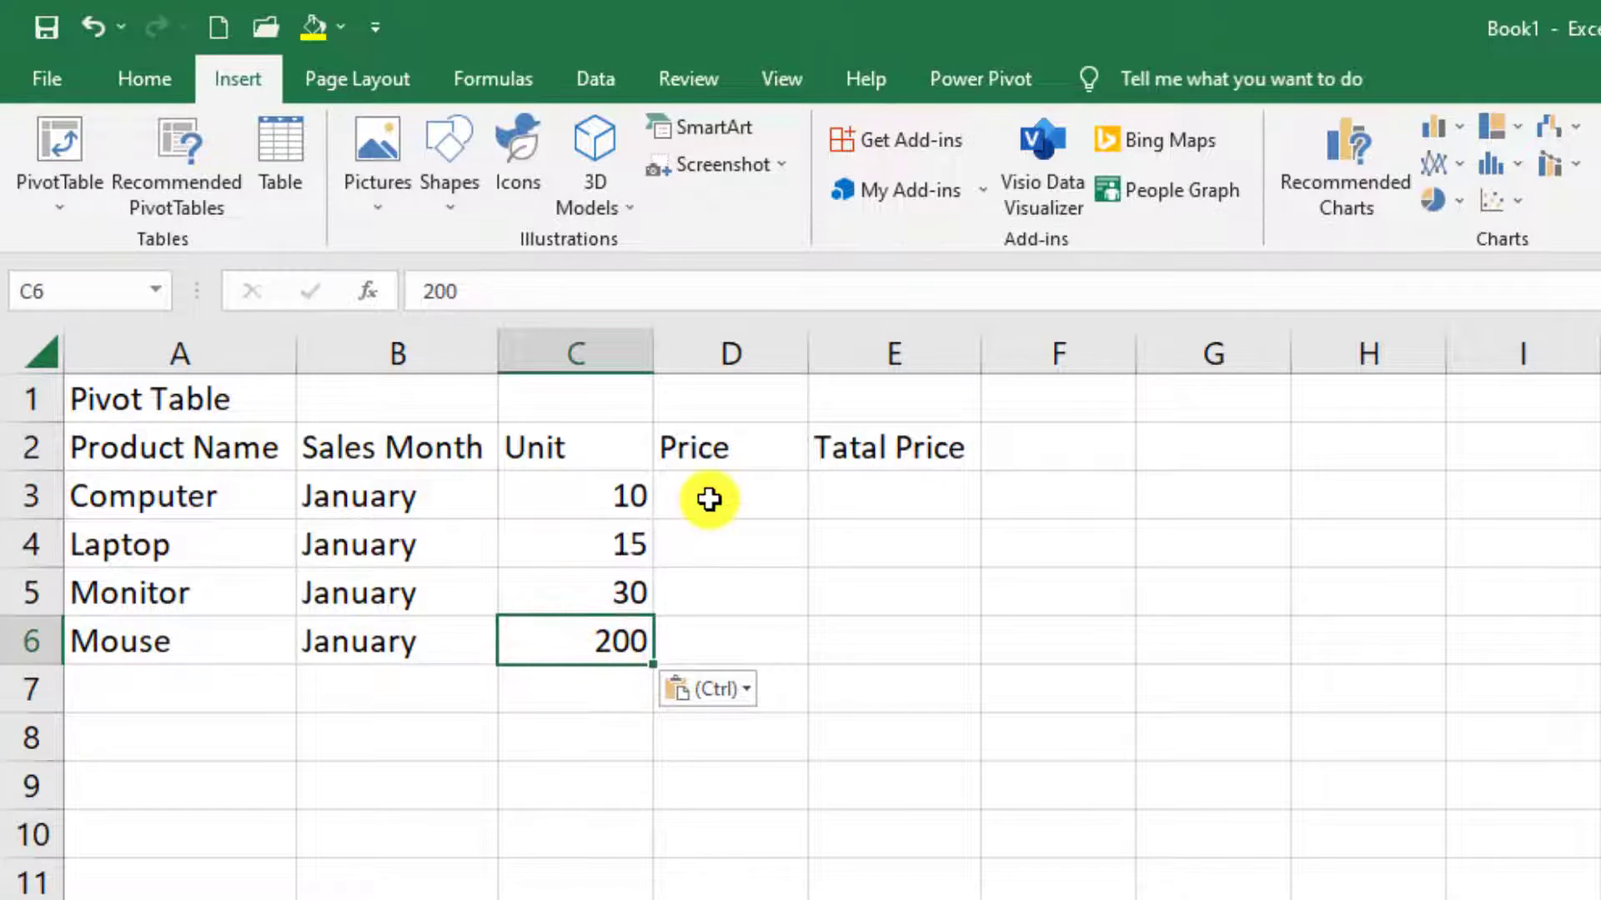
Enter prices 35000, 65000, 12000 and 500 into D3:D6.
{"action": "left_click", "coordinate": [709, 499]}
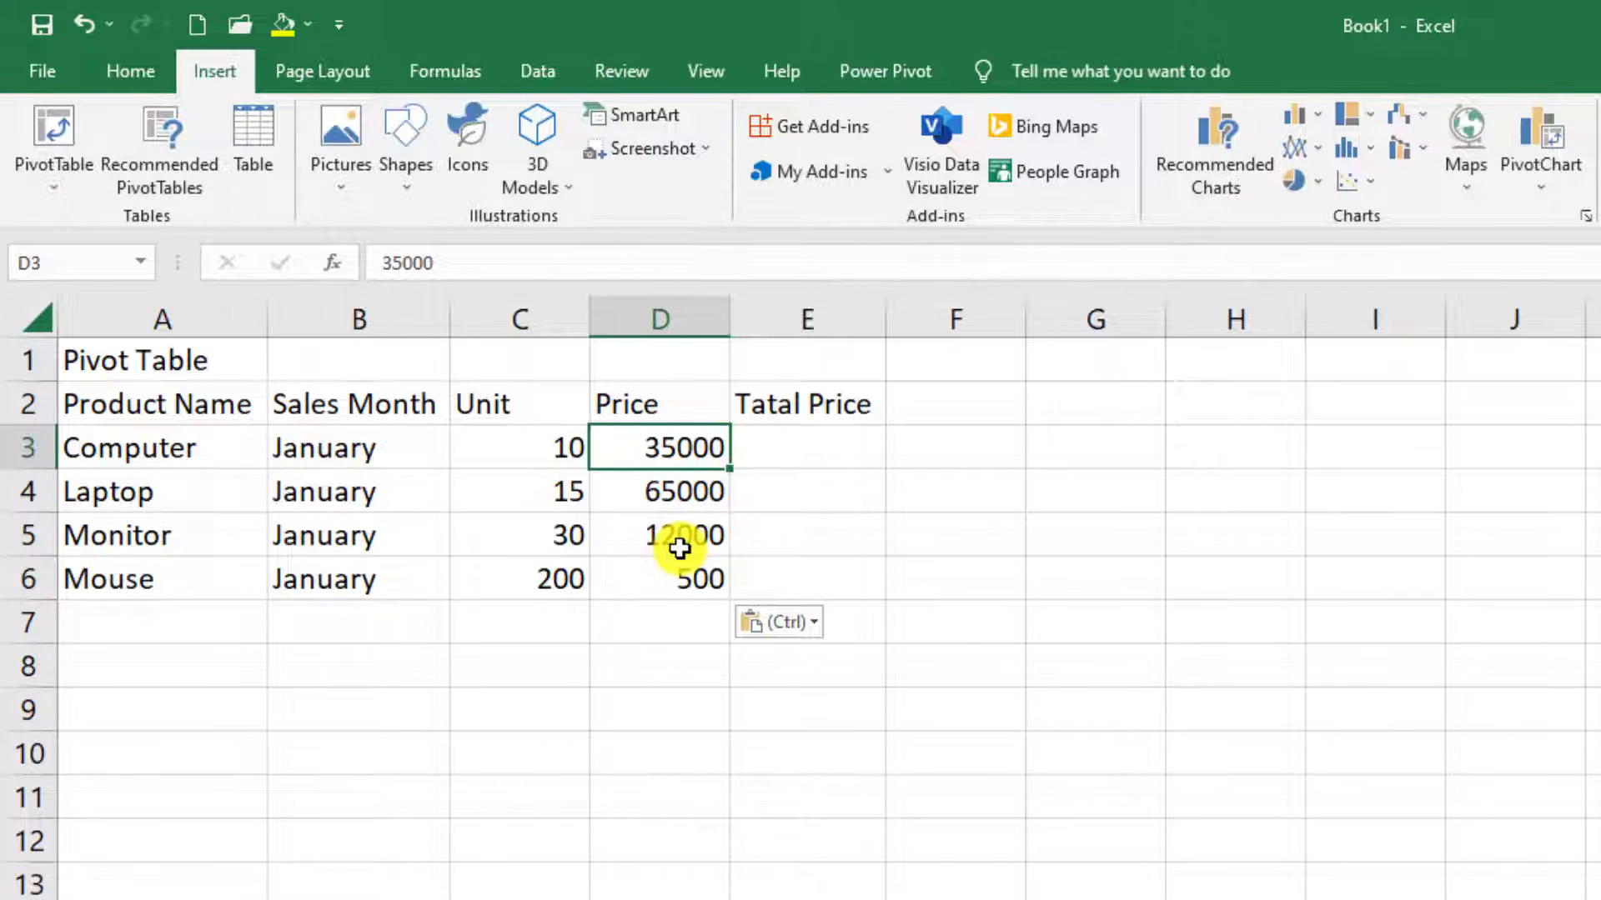
{"action": "left_click", "coordinate": [676, 581]}
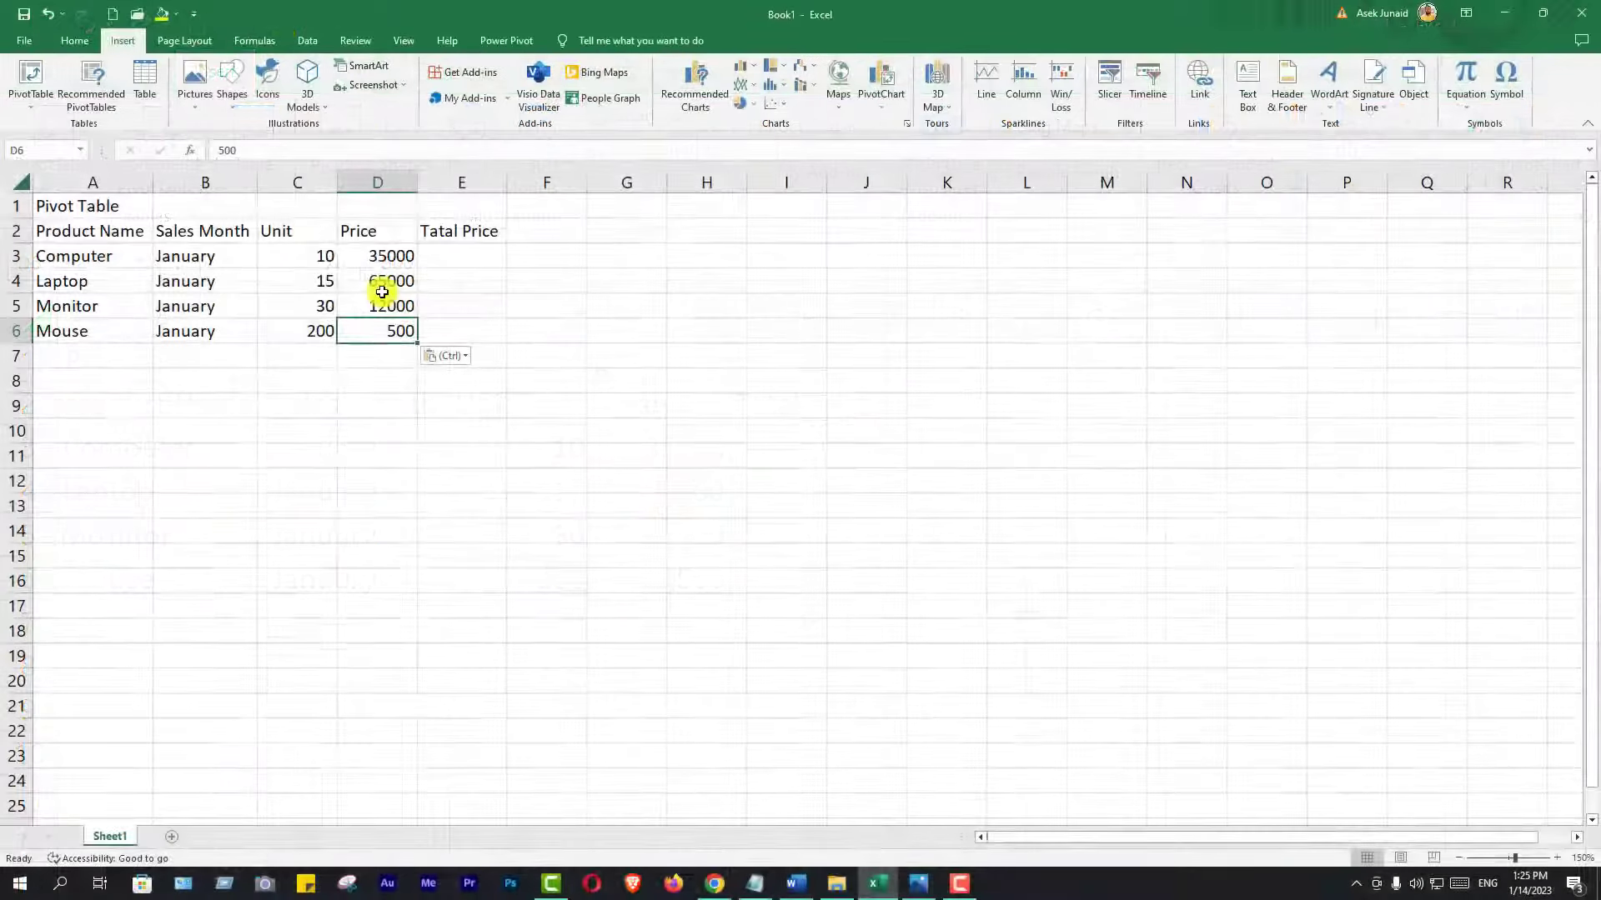
{"action": "left_click", "coordinate": [380, 259]}
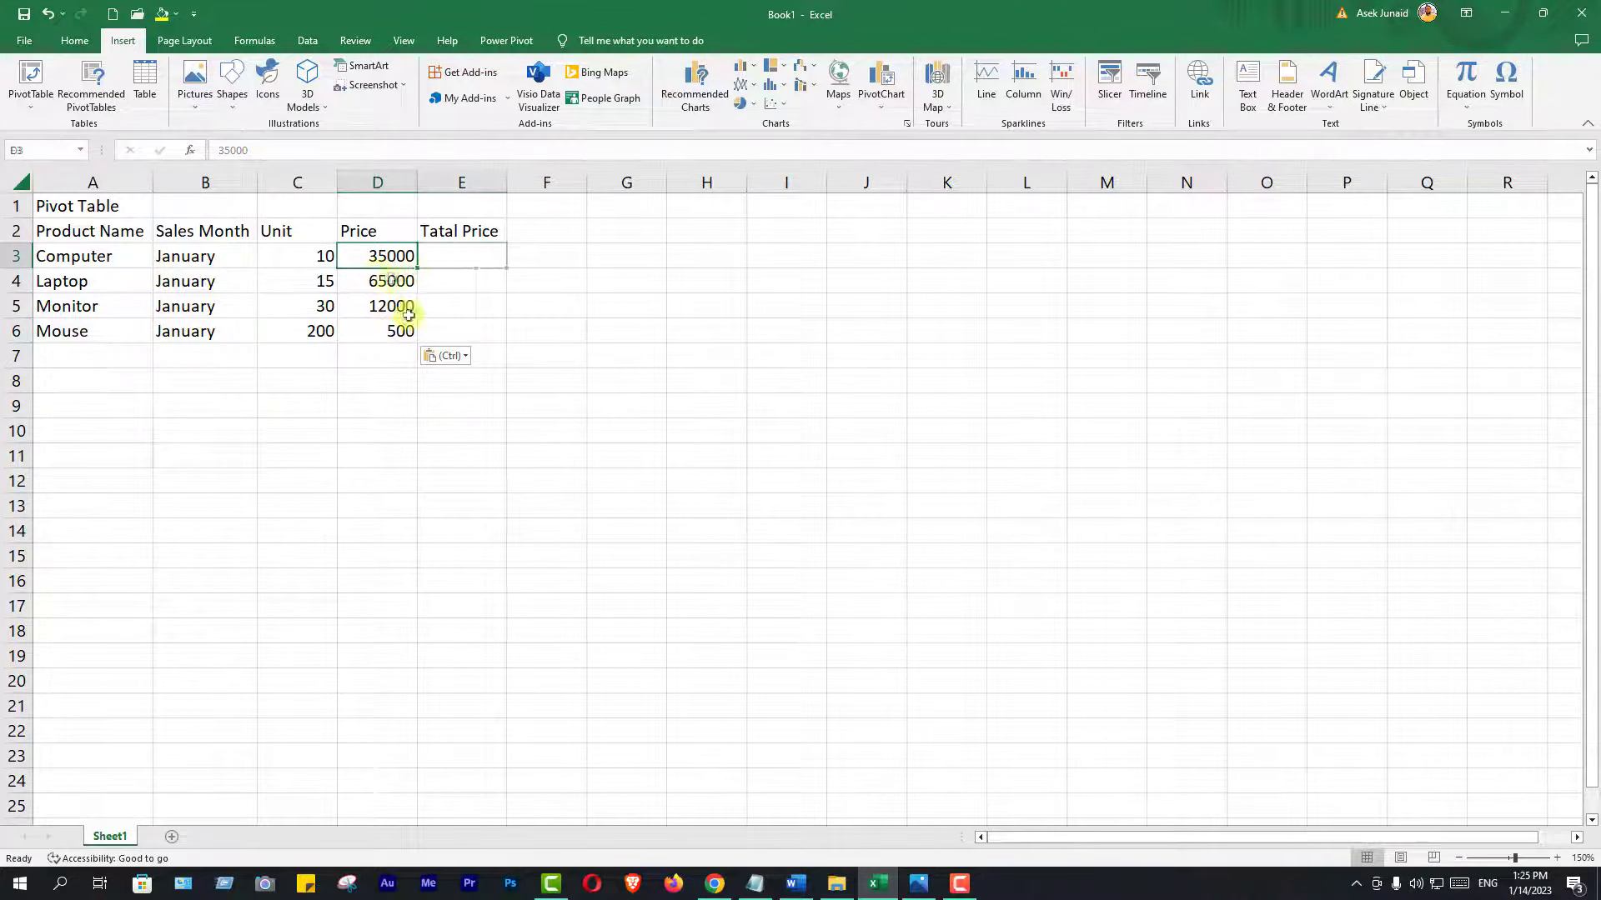
{"action": "left_click", "coordinate": [461, 256]}
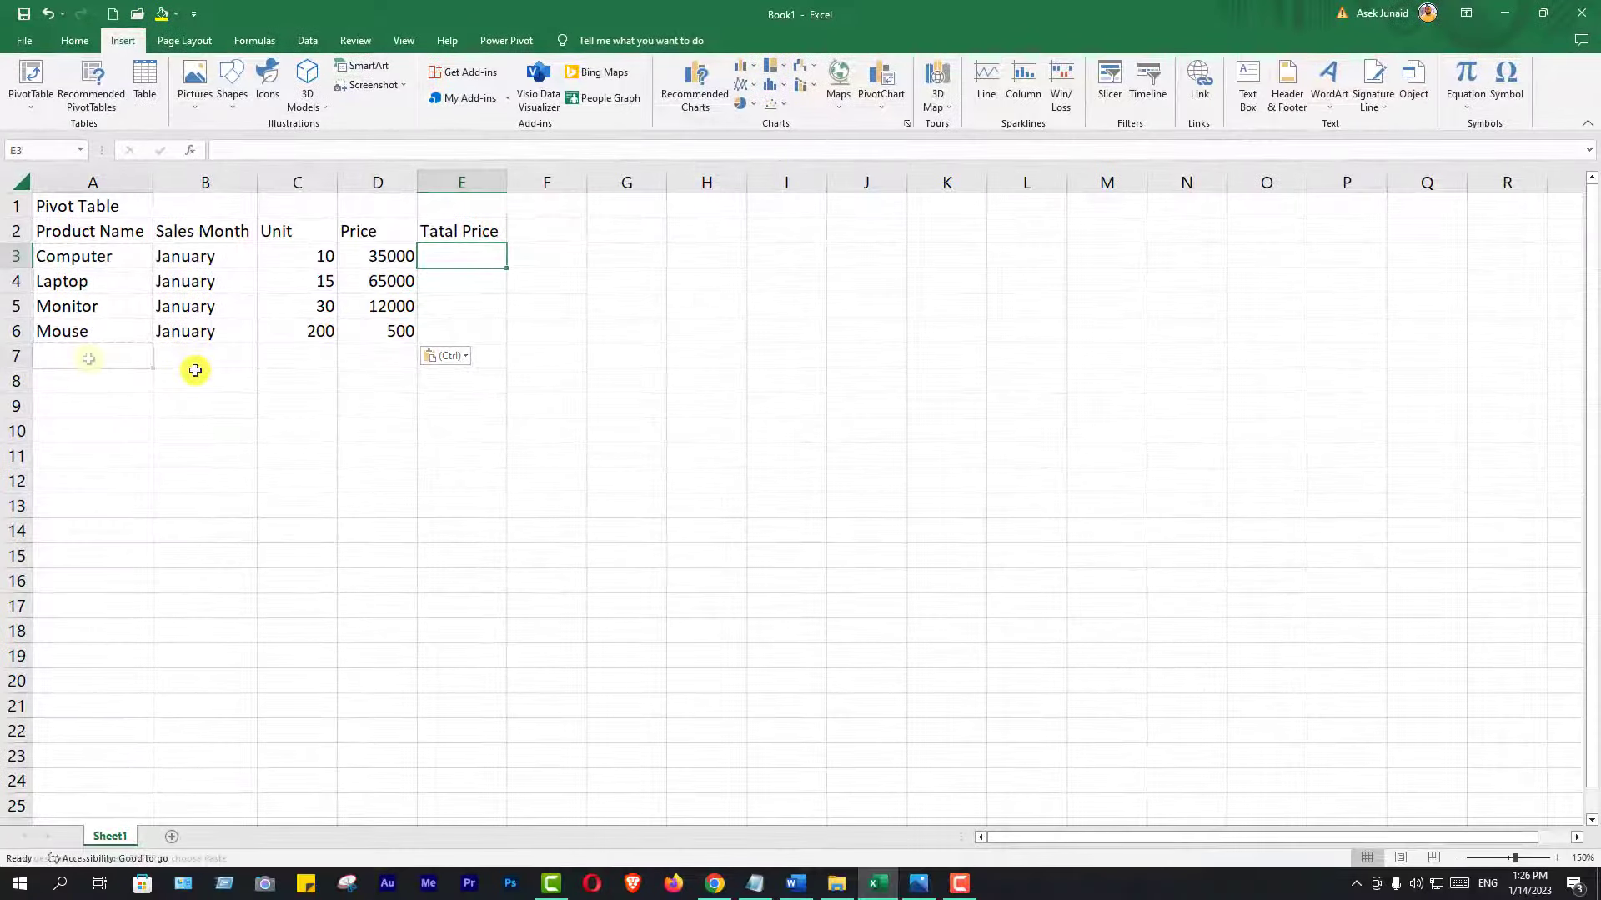
Paste Computer, Laptop, Monitor and Mouse at A7, A11 and A15, filling A7:A18.
{"action": "left_click", "coordinate": [89, 357]}
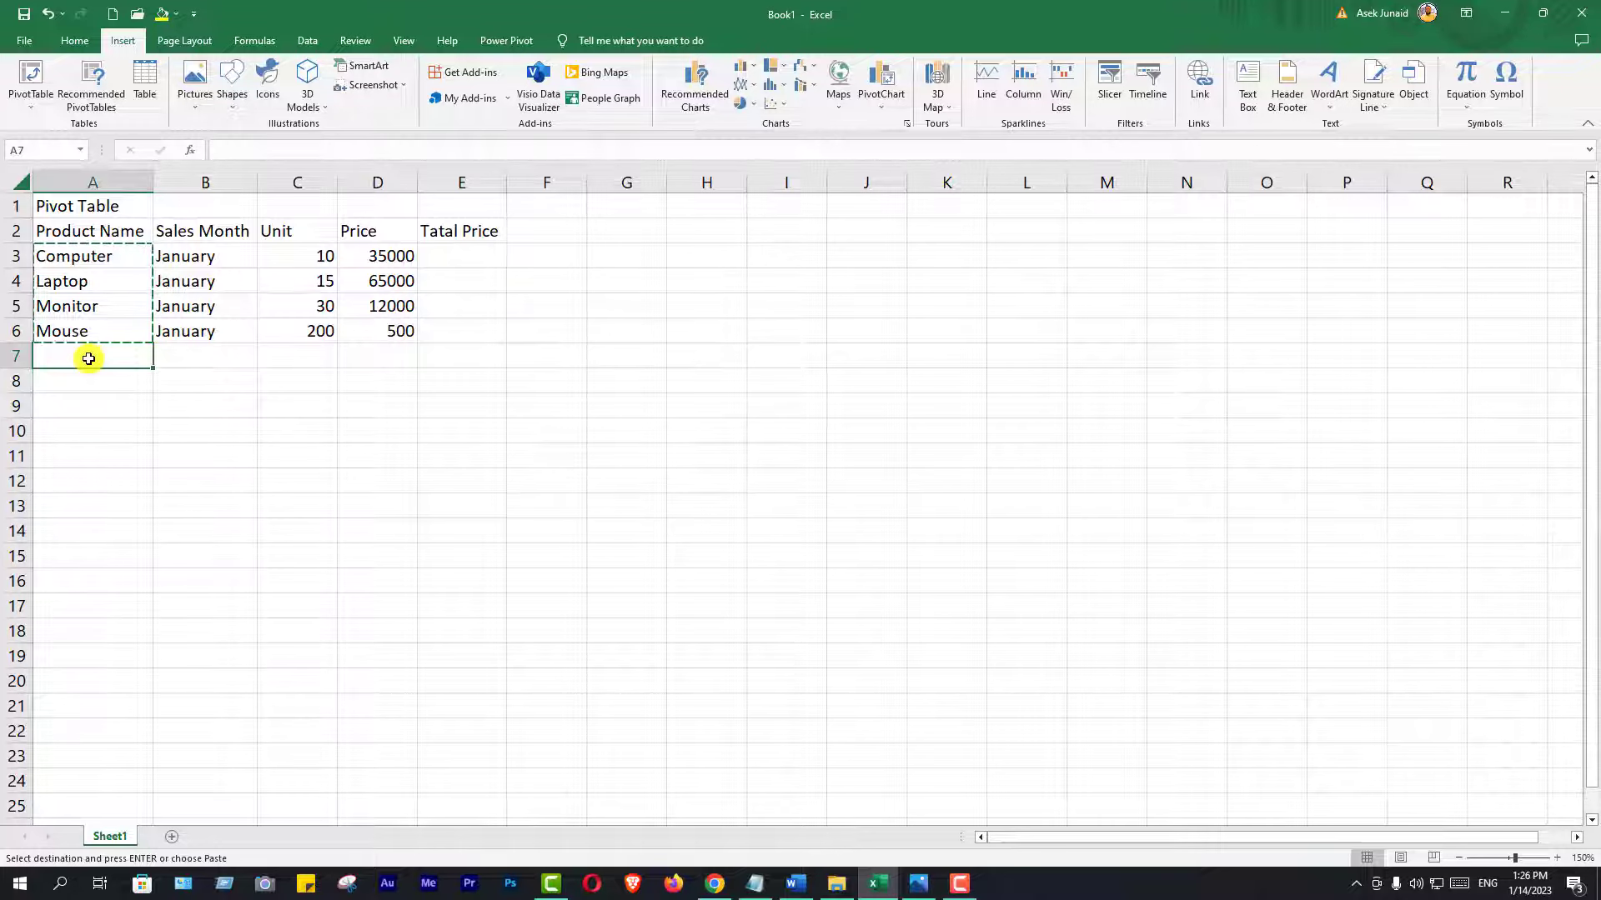
{"action": "key", "text": "ctrl+v"}
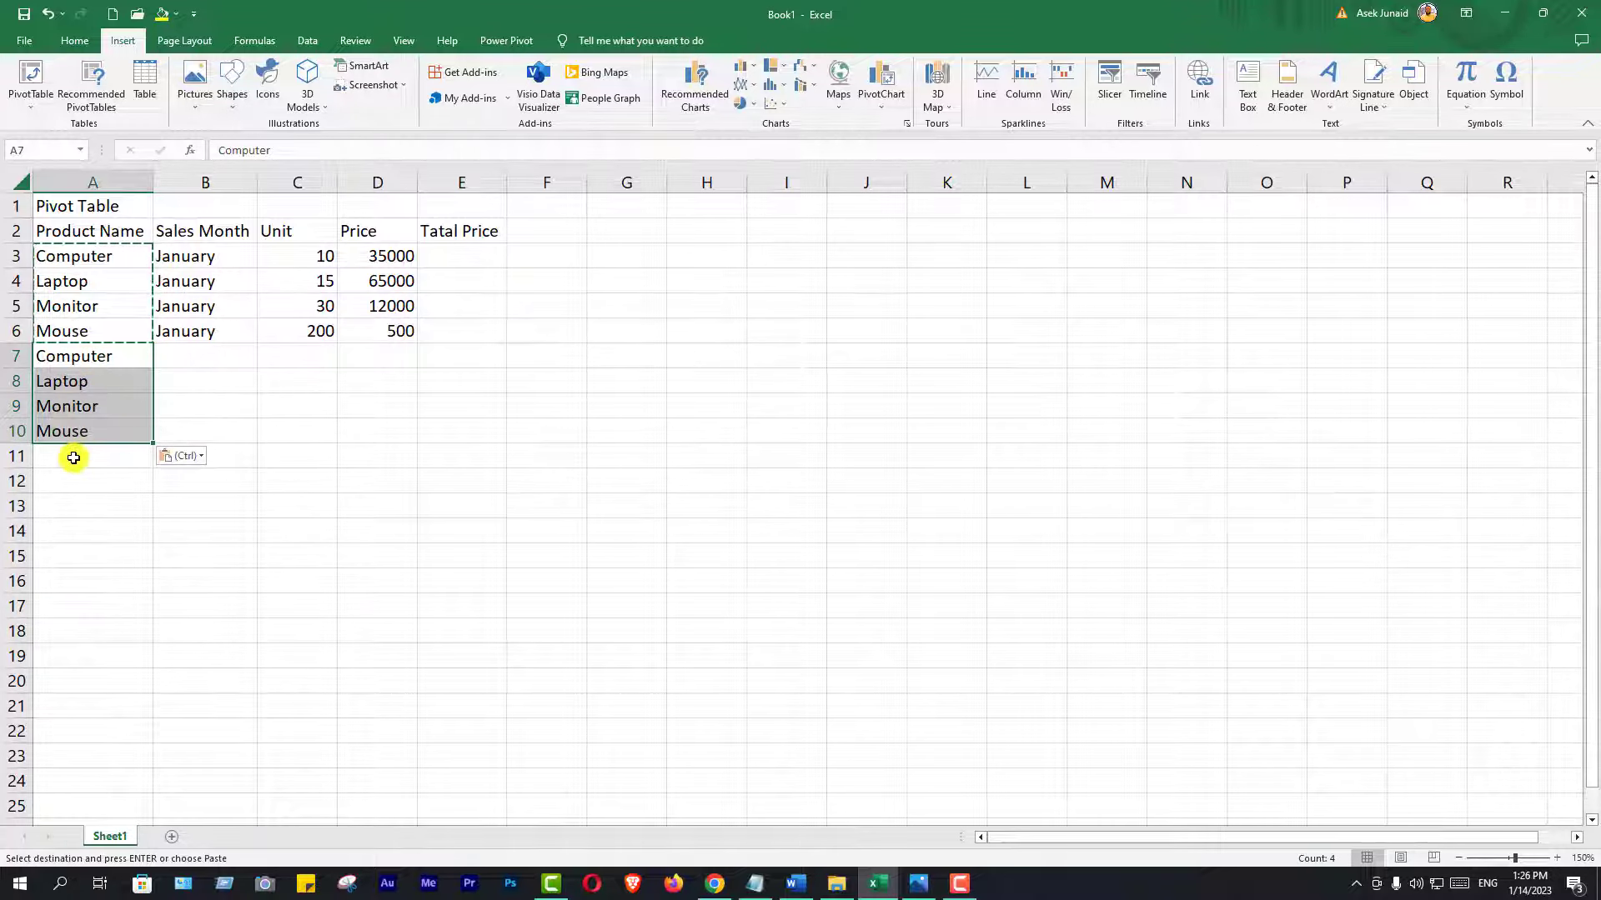
{"action": "left_click", "coordinate": [74, 458]}
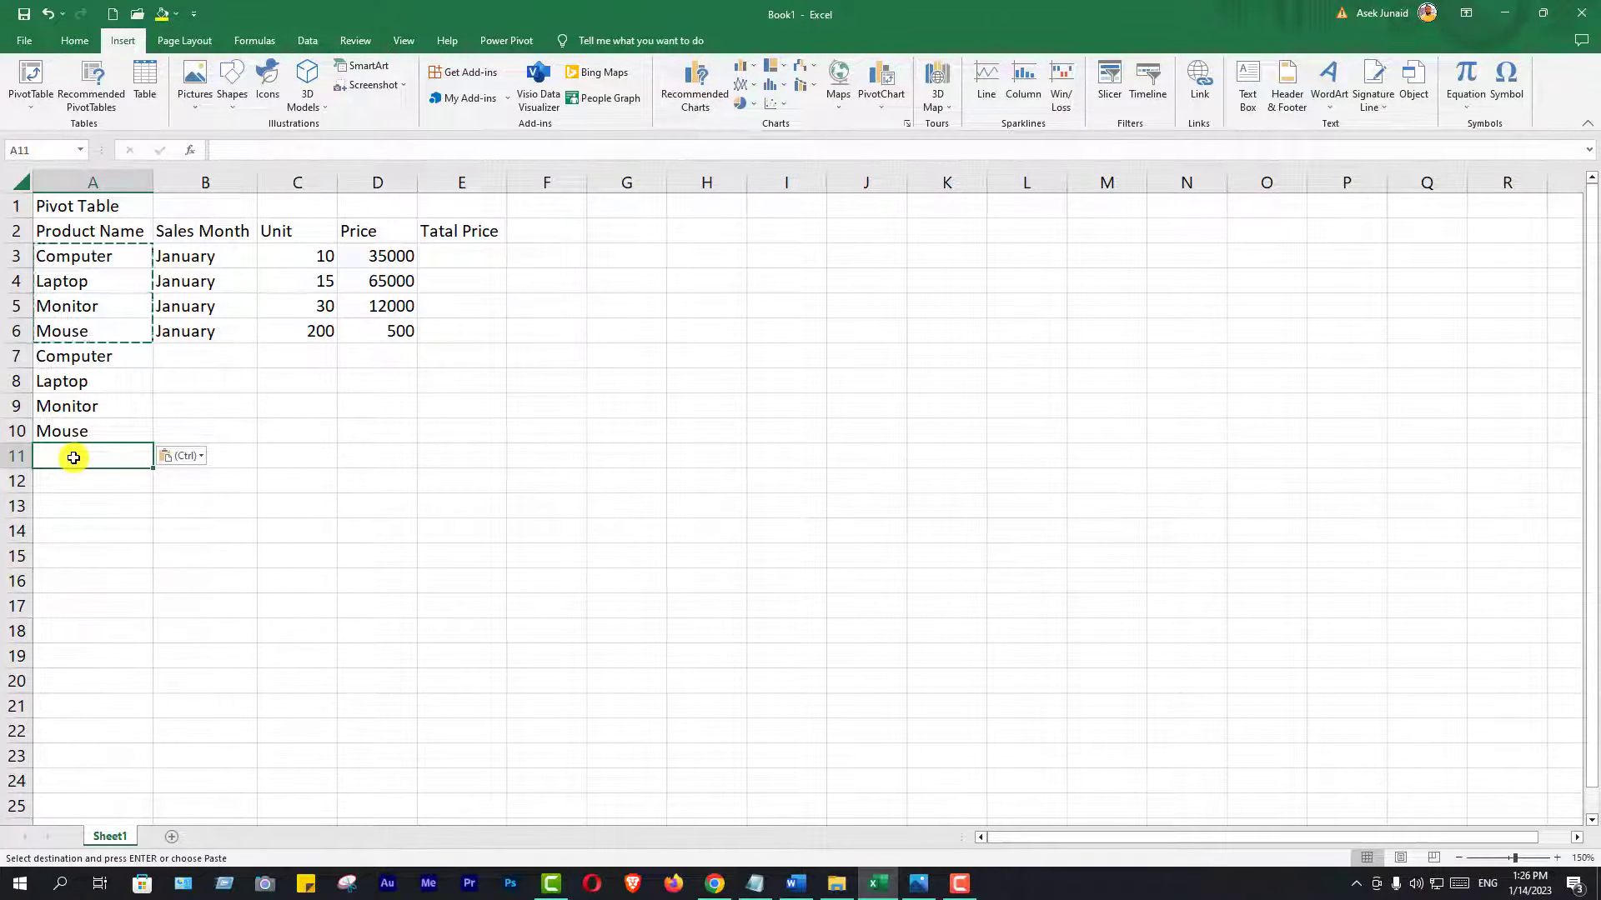
{"action": "key", "text": "ctrl+v"}
{"action": "left_click", "coordinate": [124, 554]}
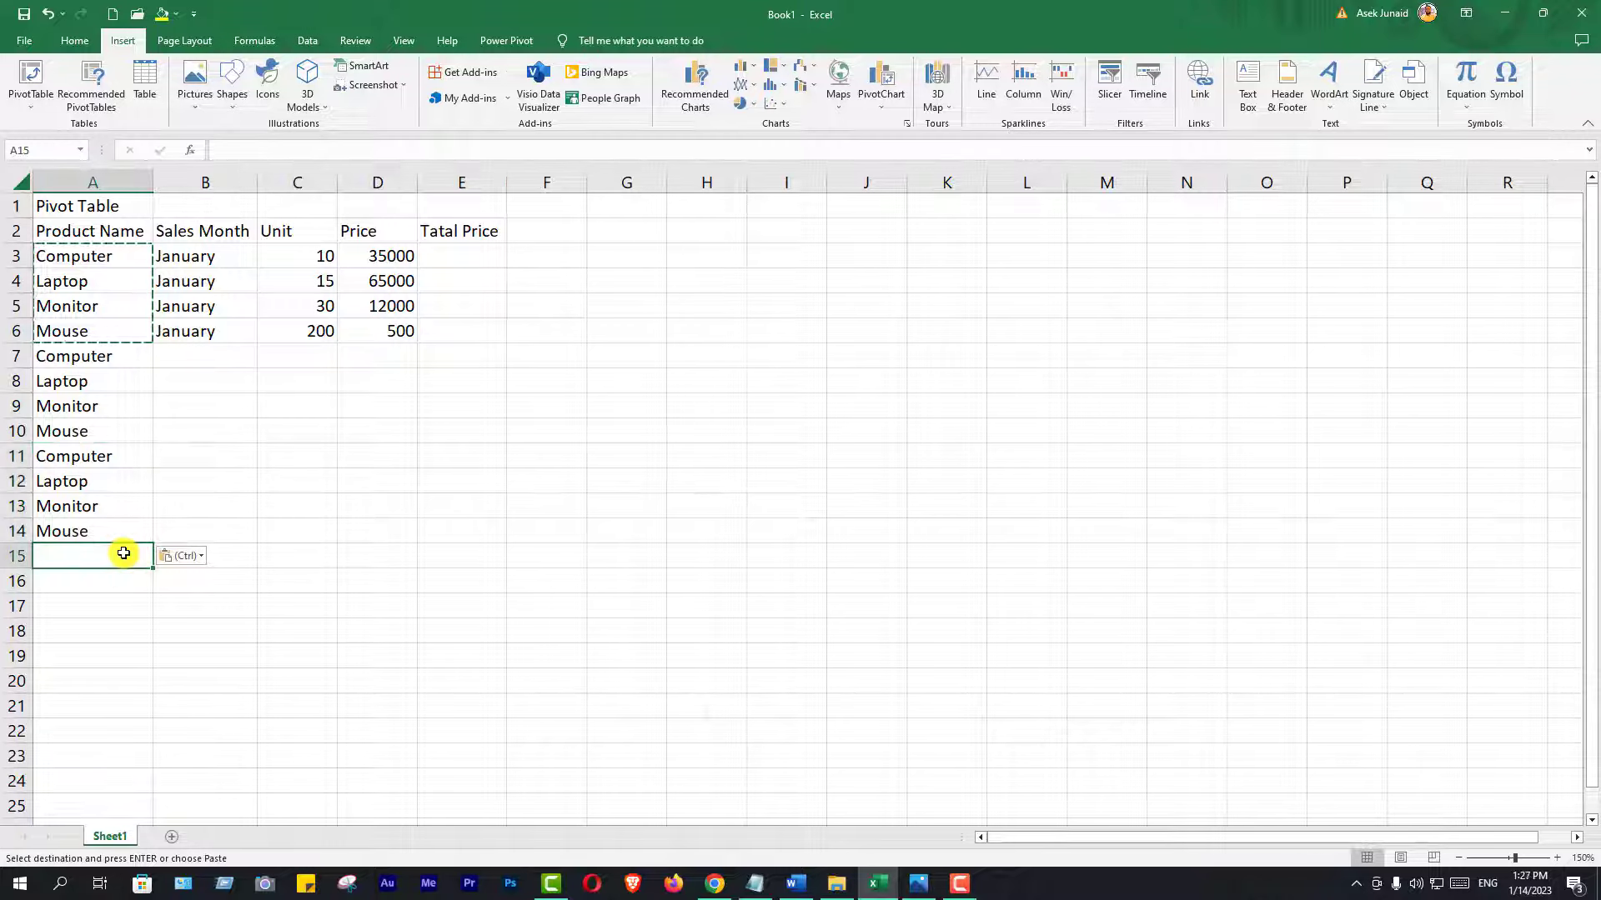
{"action": "key", "text": "ctrl+v"}
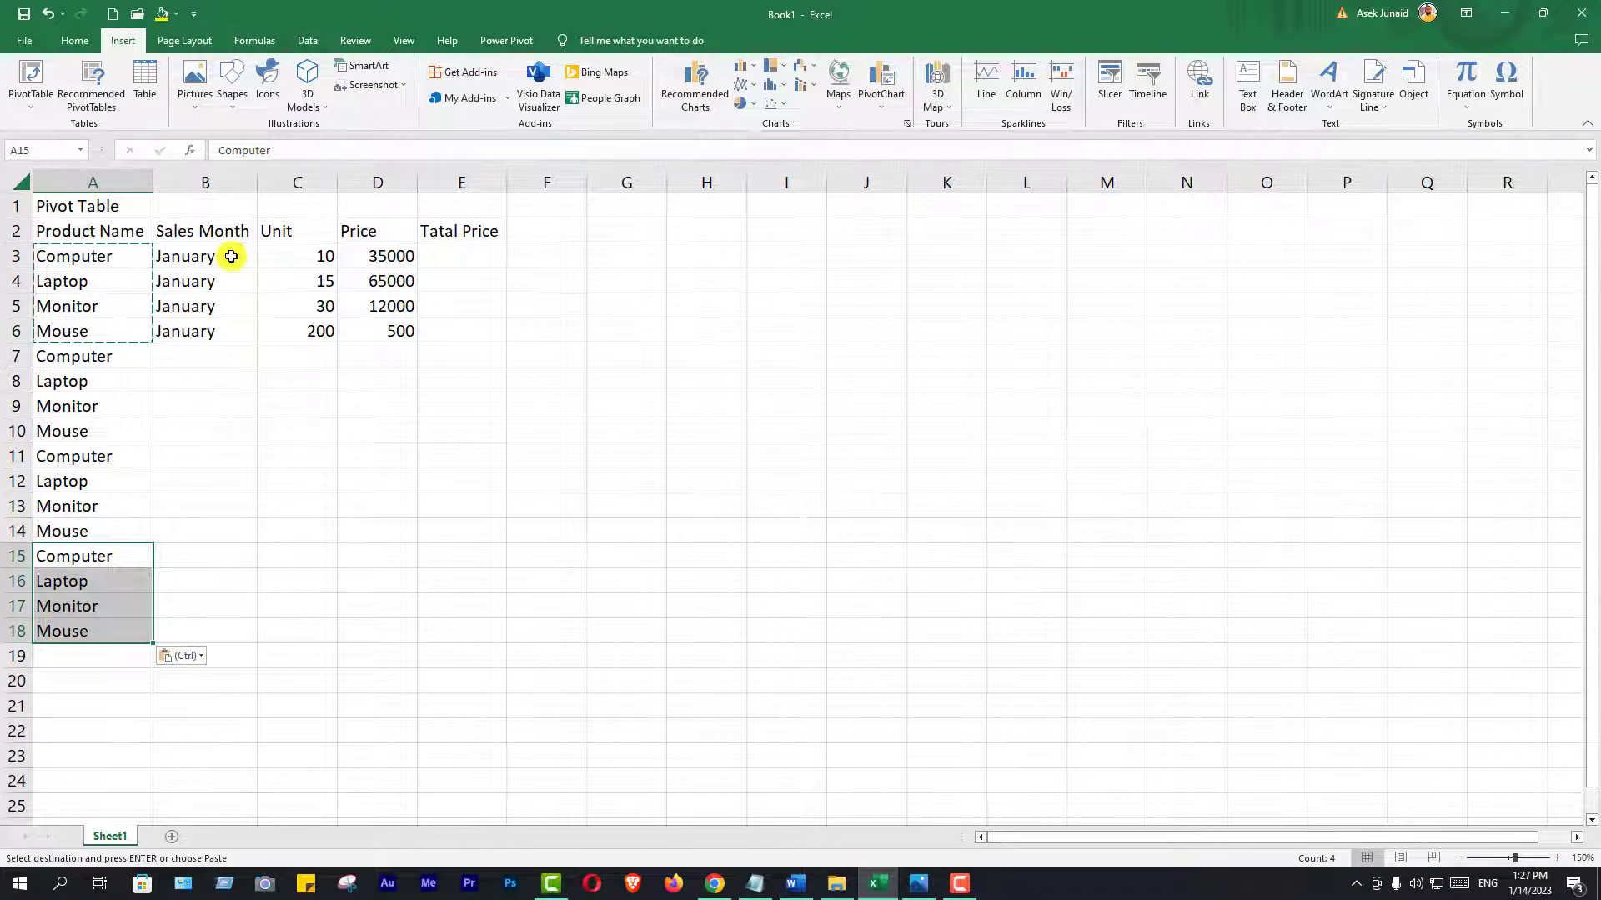
{"action": "left_click", "coordinate": [205, 356]}
Enter February in B7 and fill it down through B10.
{"action": "key", "text": "Escape"}
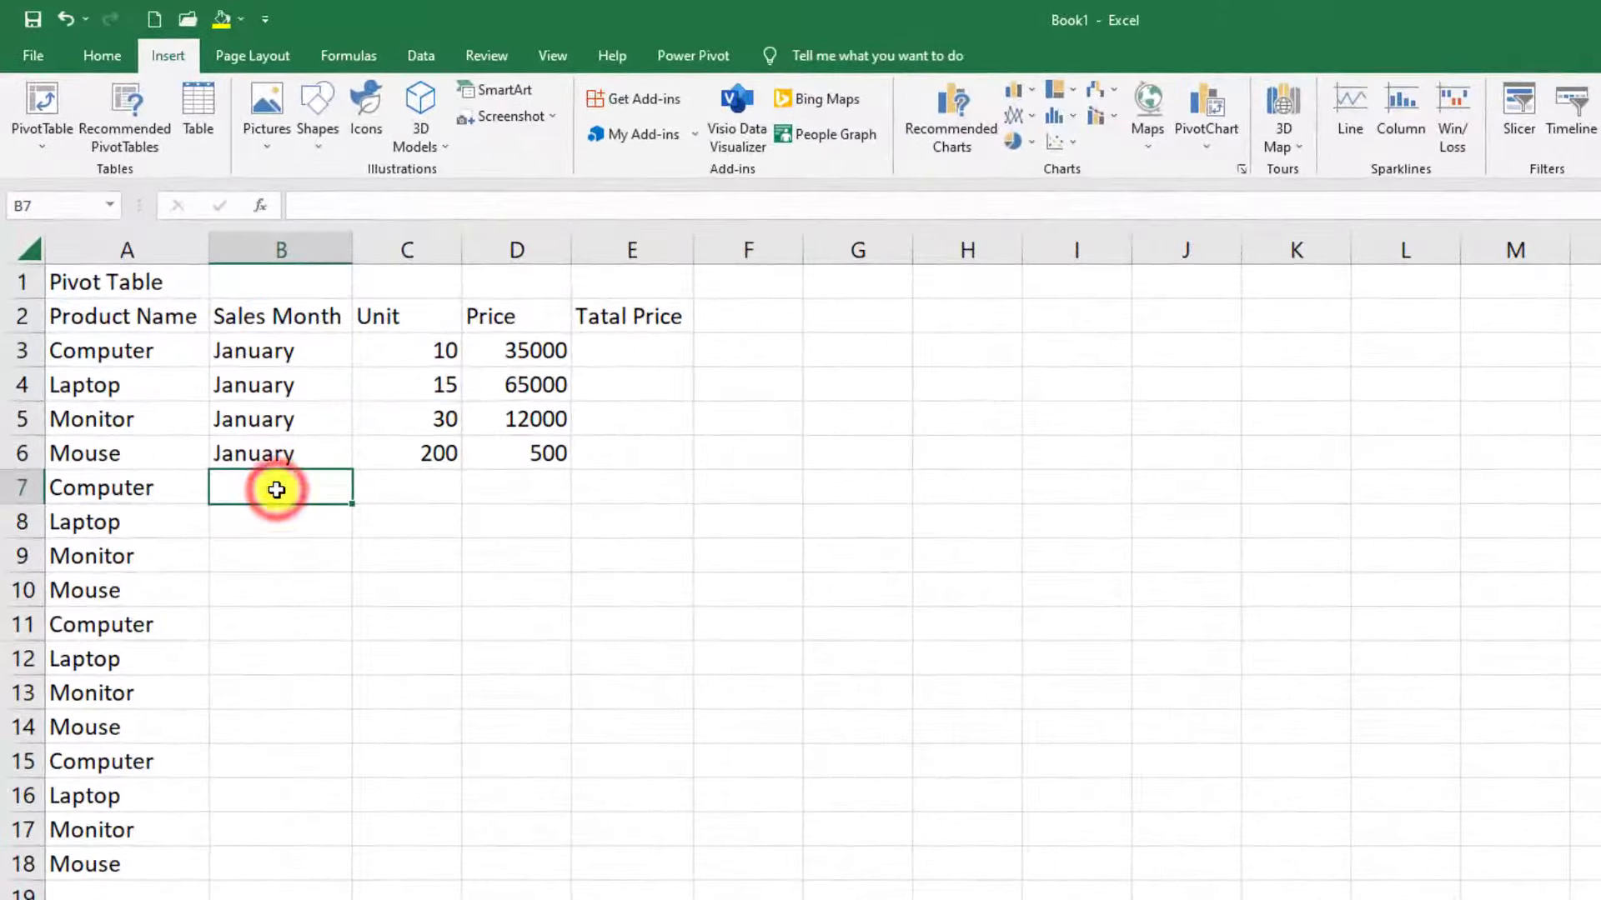
{"action": "key", "text": "ctrl+v"}
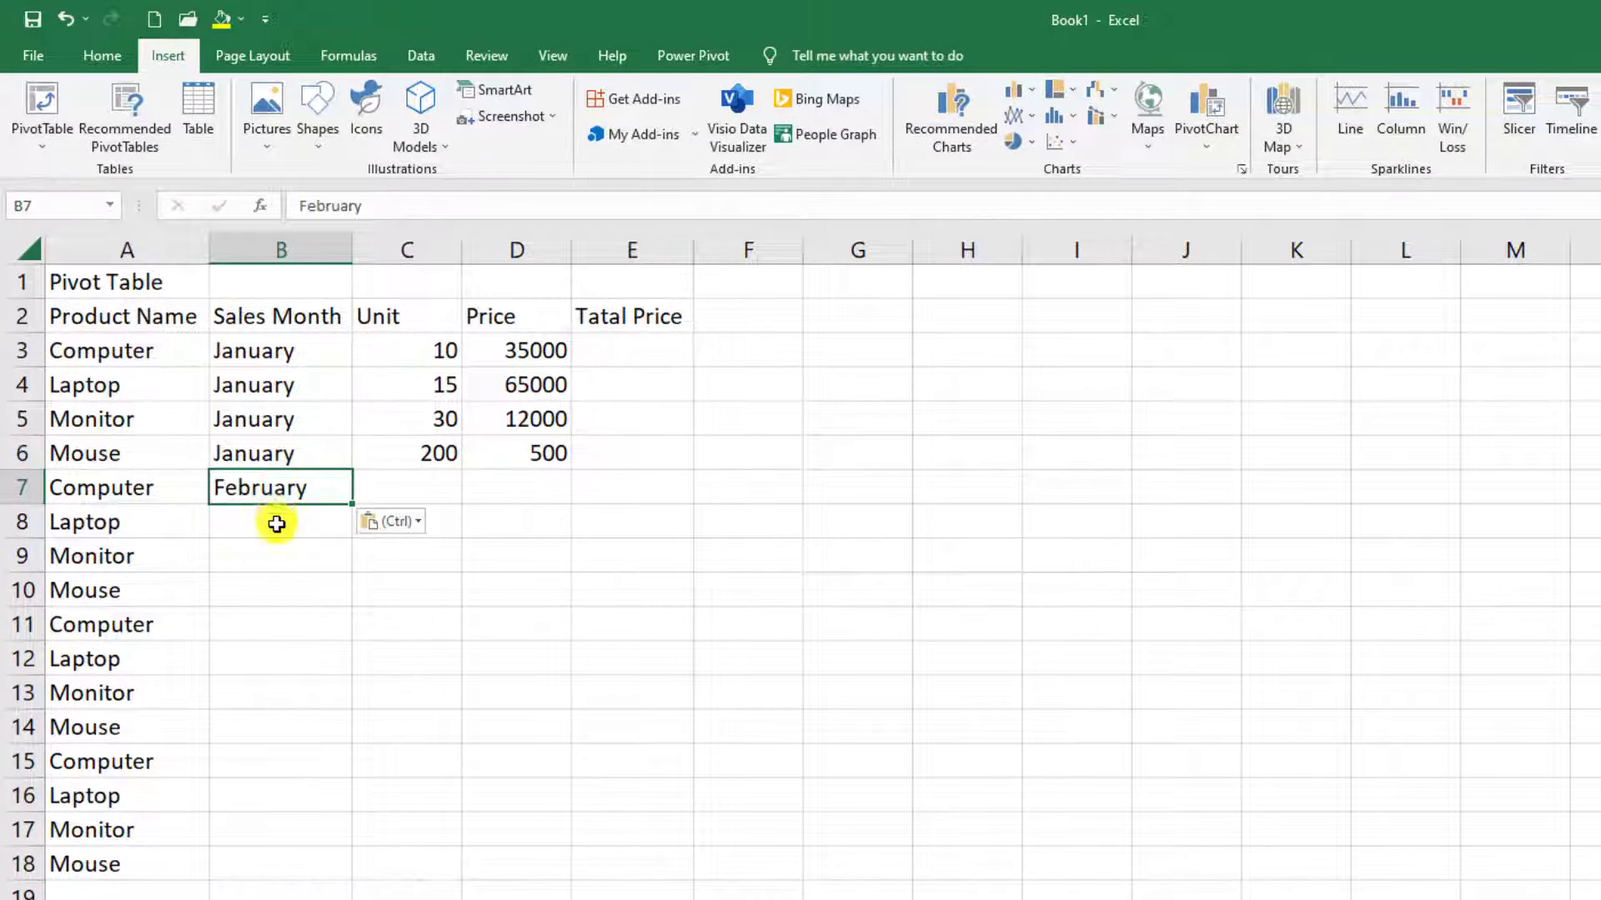
{"action": "left_click", "coordinate": [272, 491]}
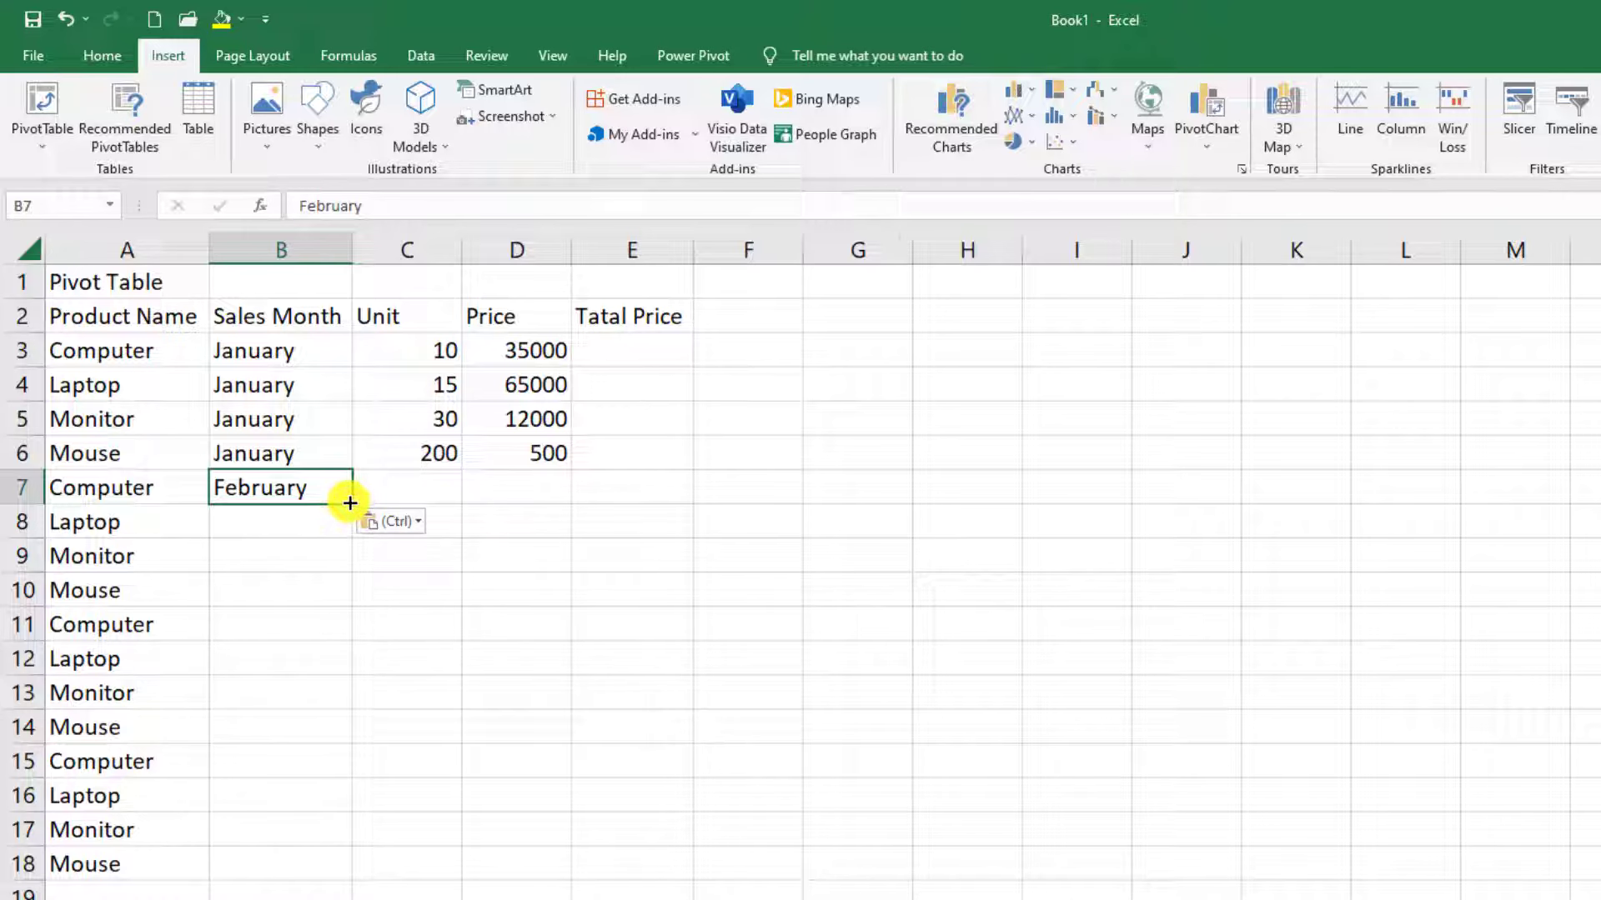
{"action": "left_click_drag", "start_coordinate": [348, 502], "coordinate": [351, 568]}
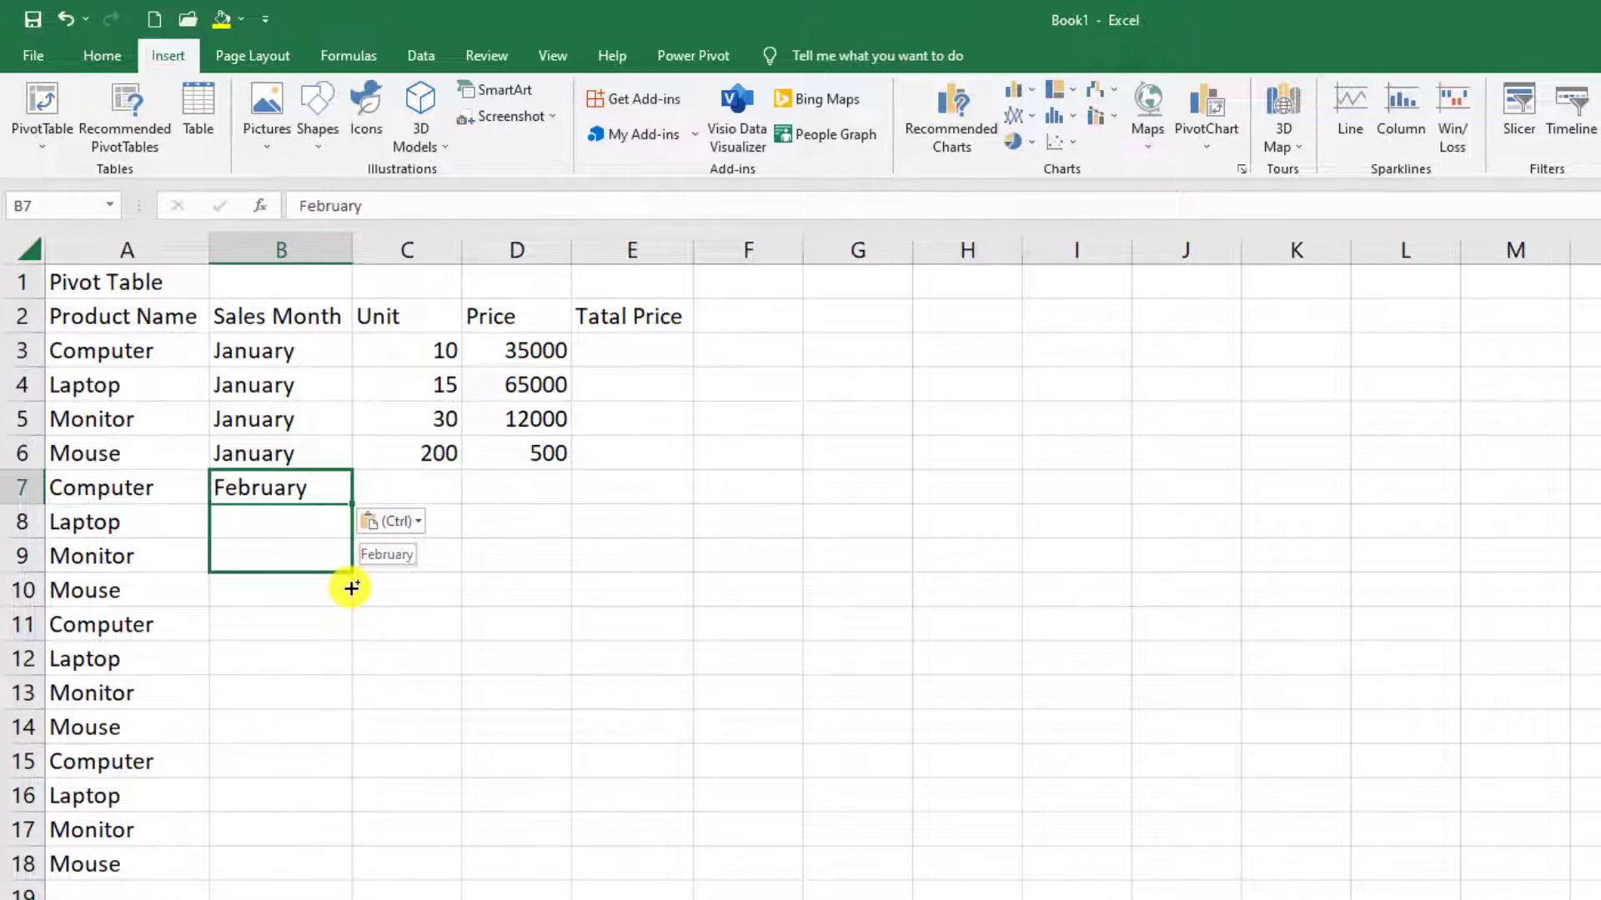
{"action": "left_click_drag", "start_coordinate": [351, 588], "coordinate": [350, 594]}
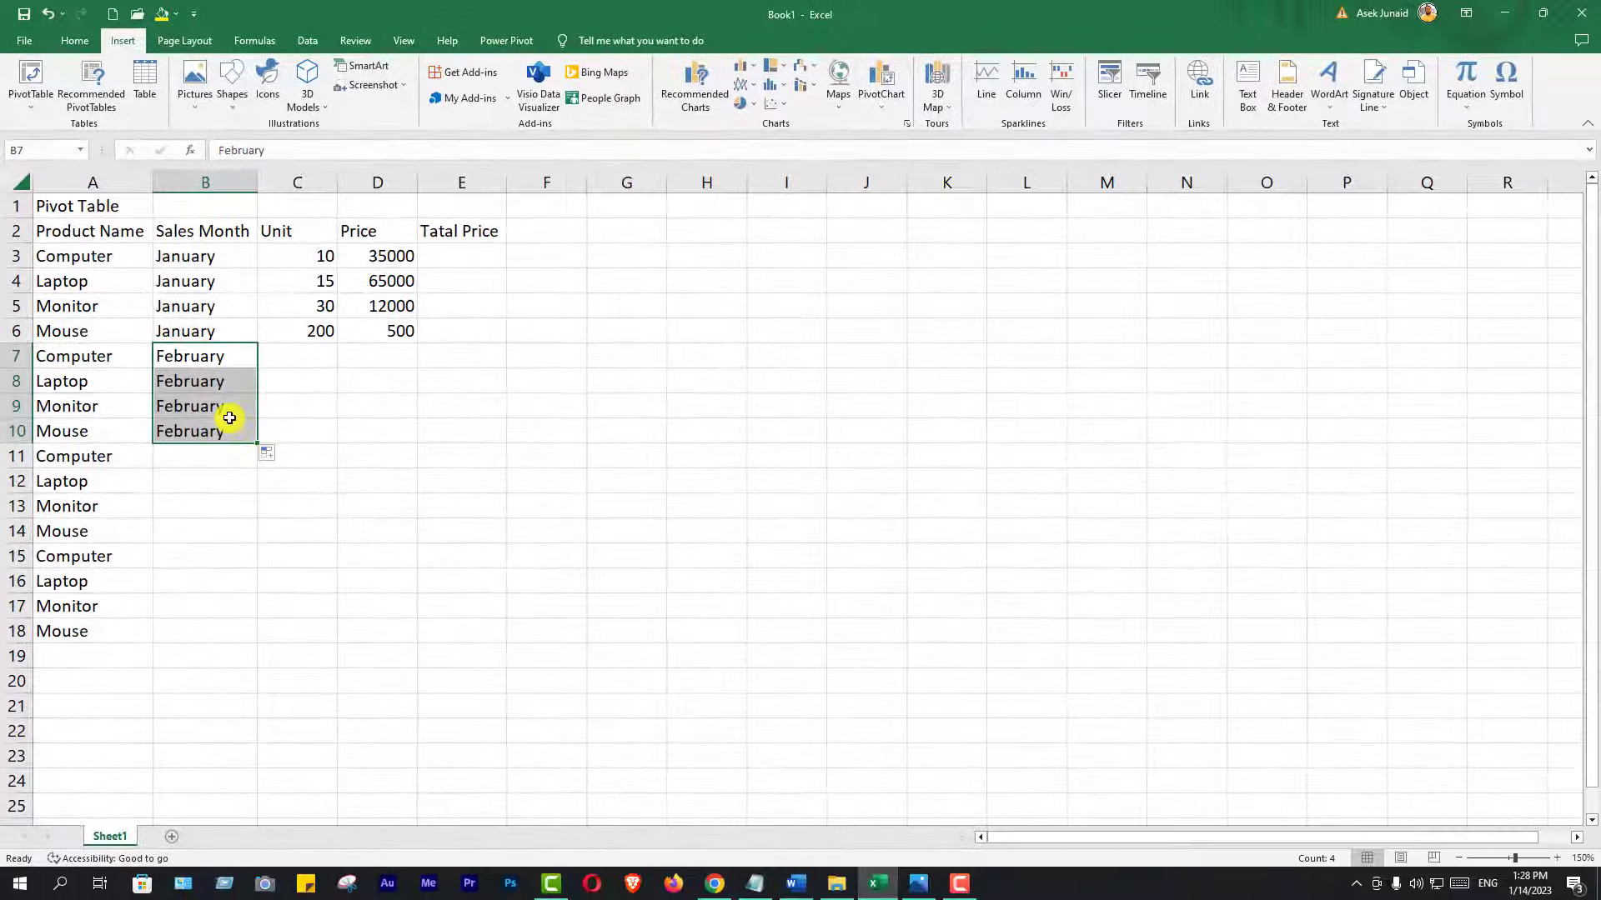
{"action": "left_click", "coordinate": [227, 413]}
Fill March into B11:B14 and April into B15:B18.
{"action": "left_click", "coordinate": [207, 452]}
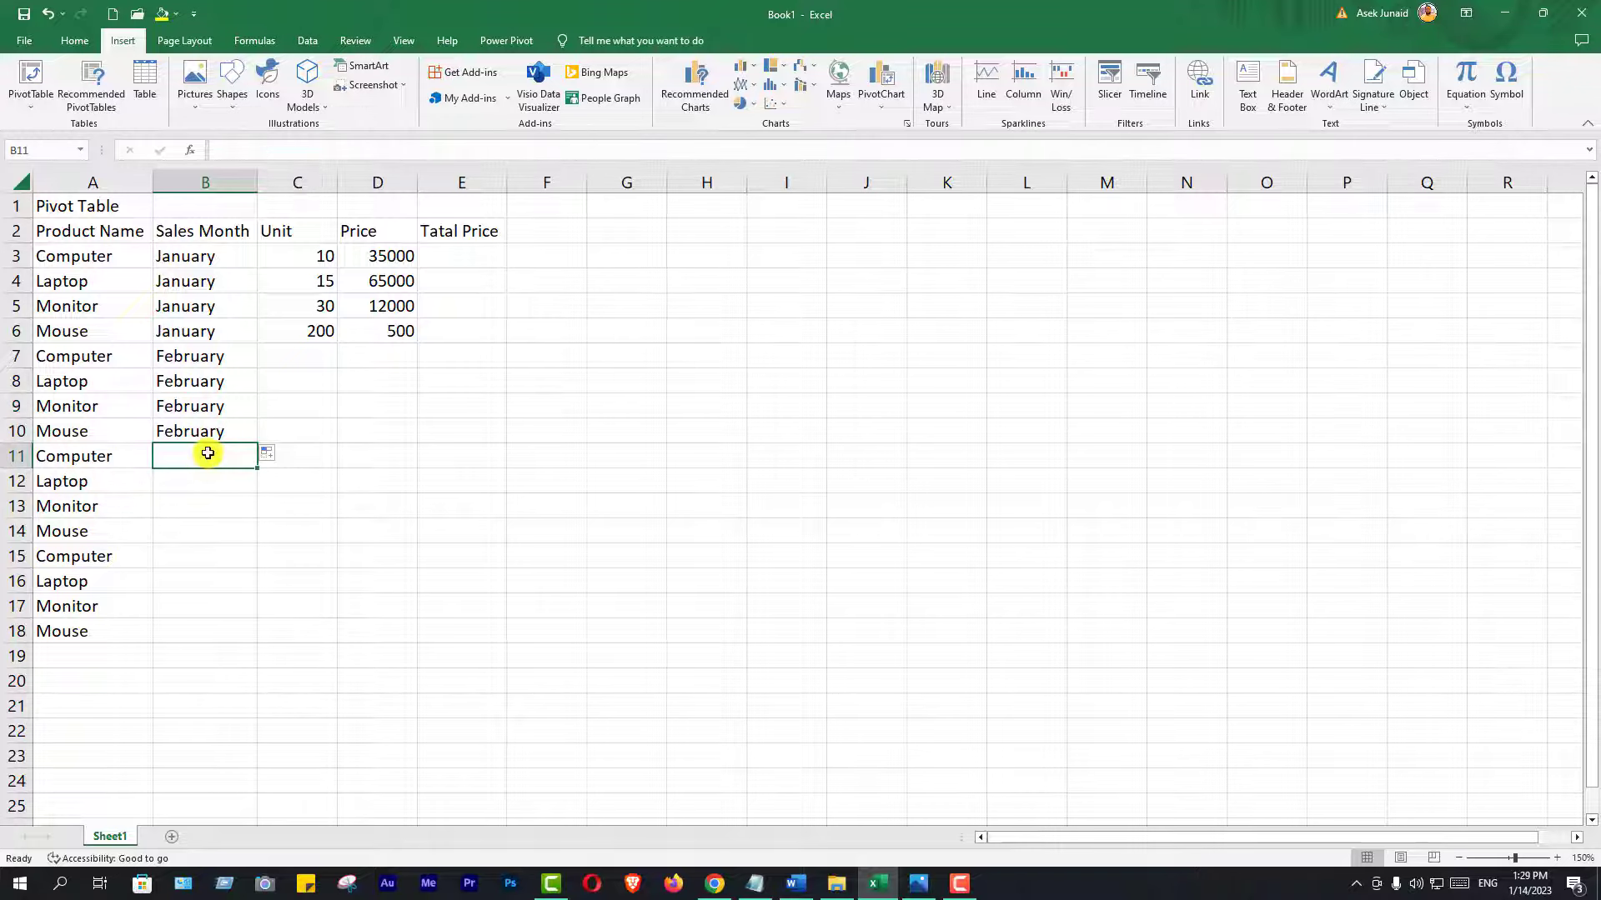
{"action": "key", "text": "ctrl+v"}
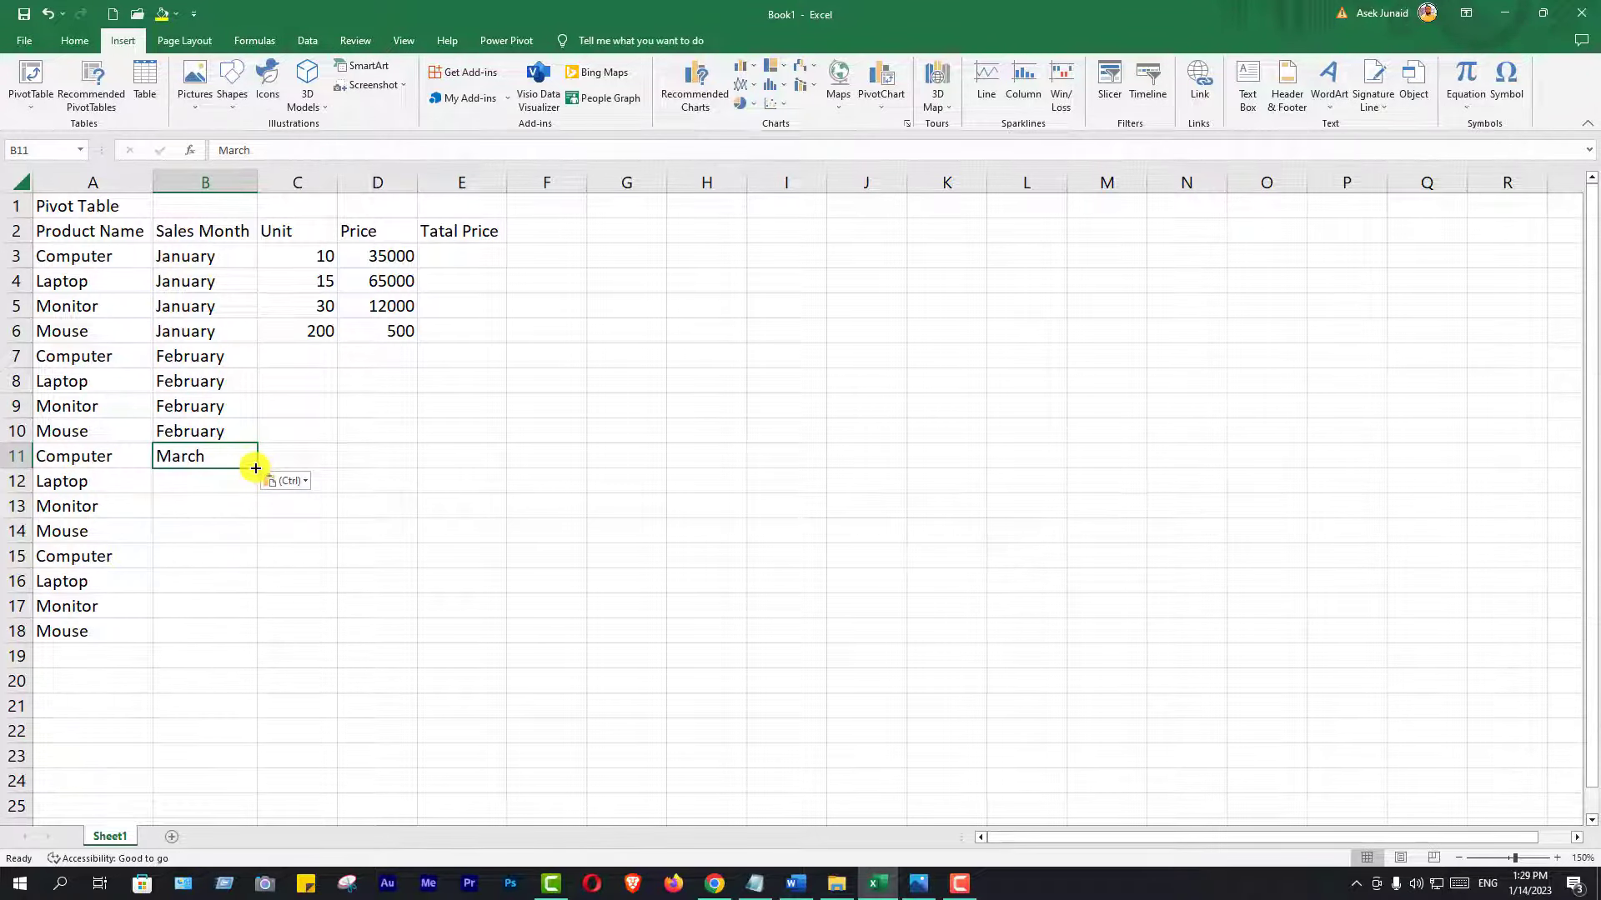
{"action": "left_click_drag", "start_coordinate": [254, 468], "coordinate": [256, 538]}
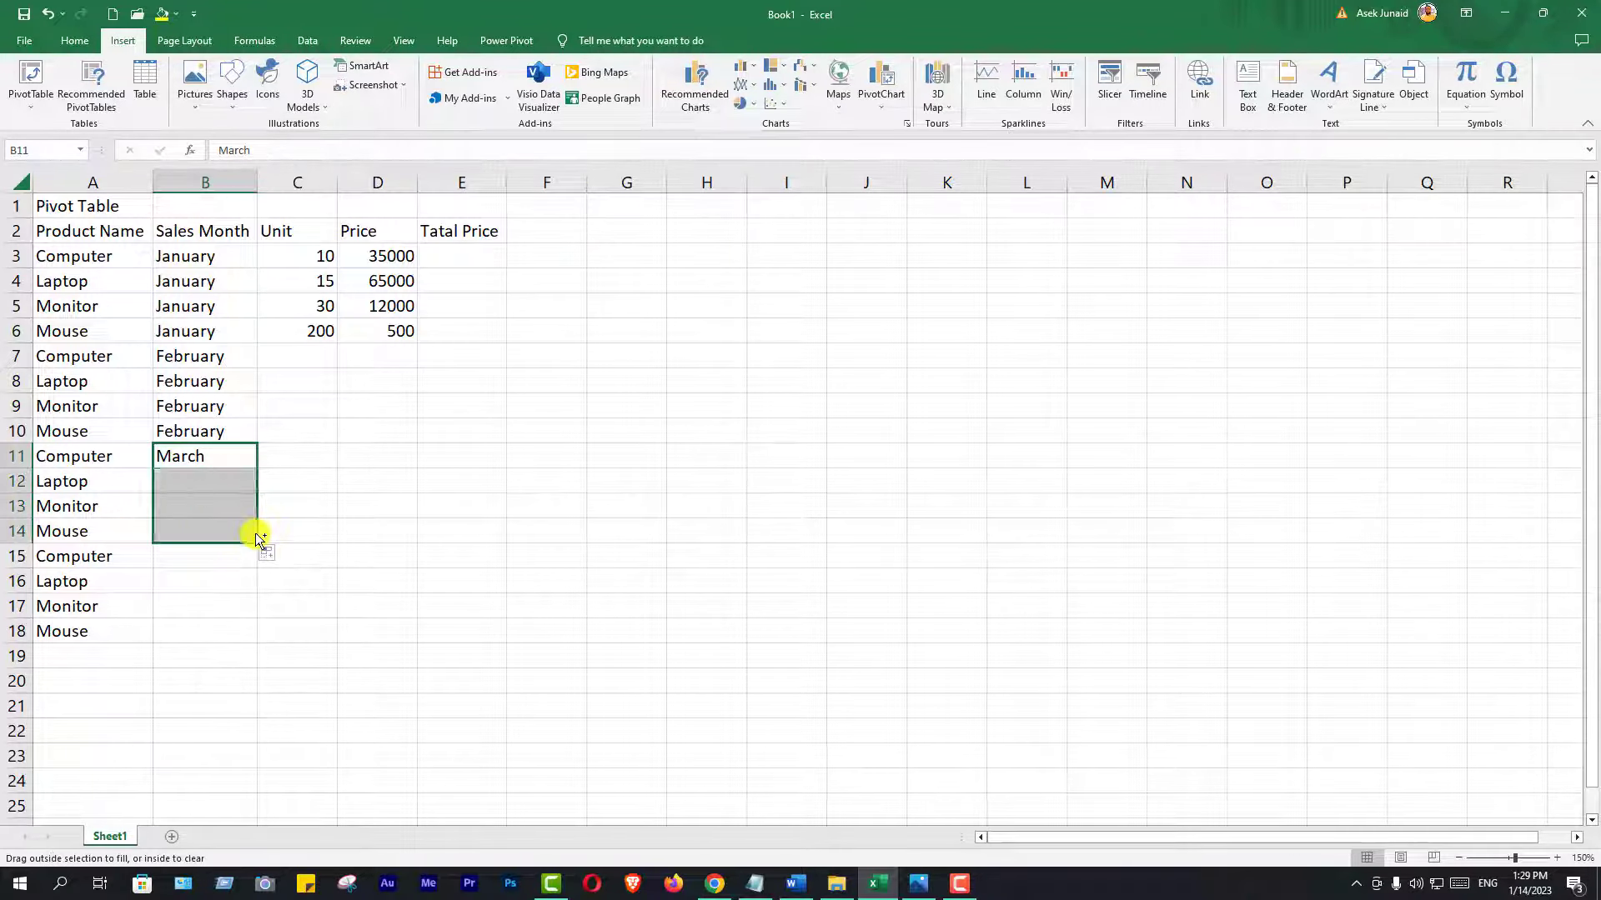
{"action": "left_click", "coordinate": [211, 560]}
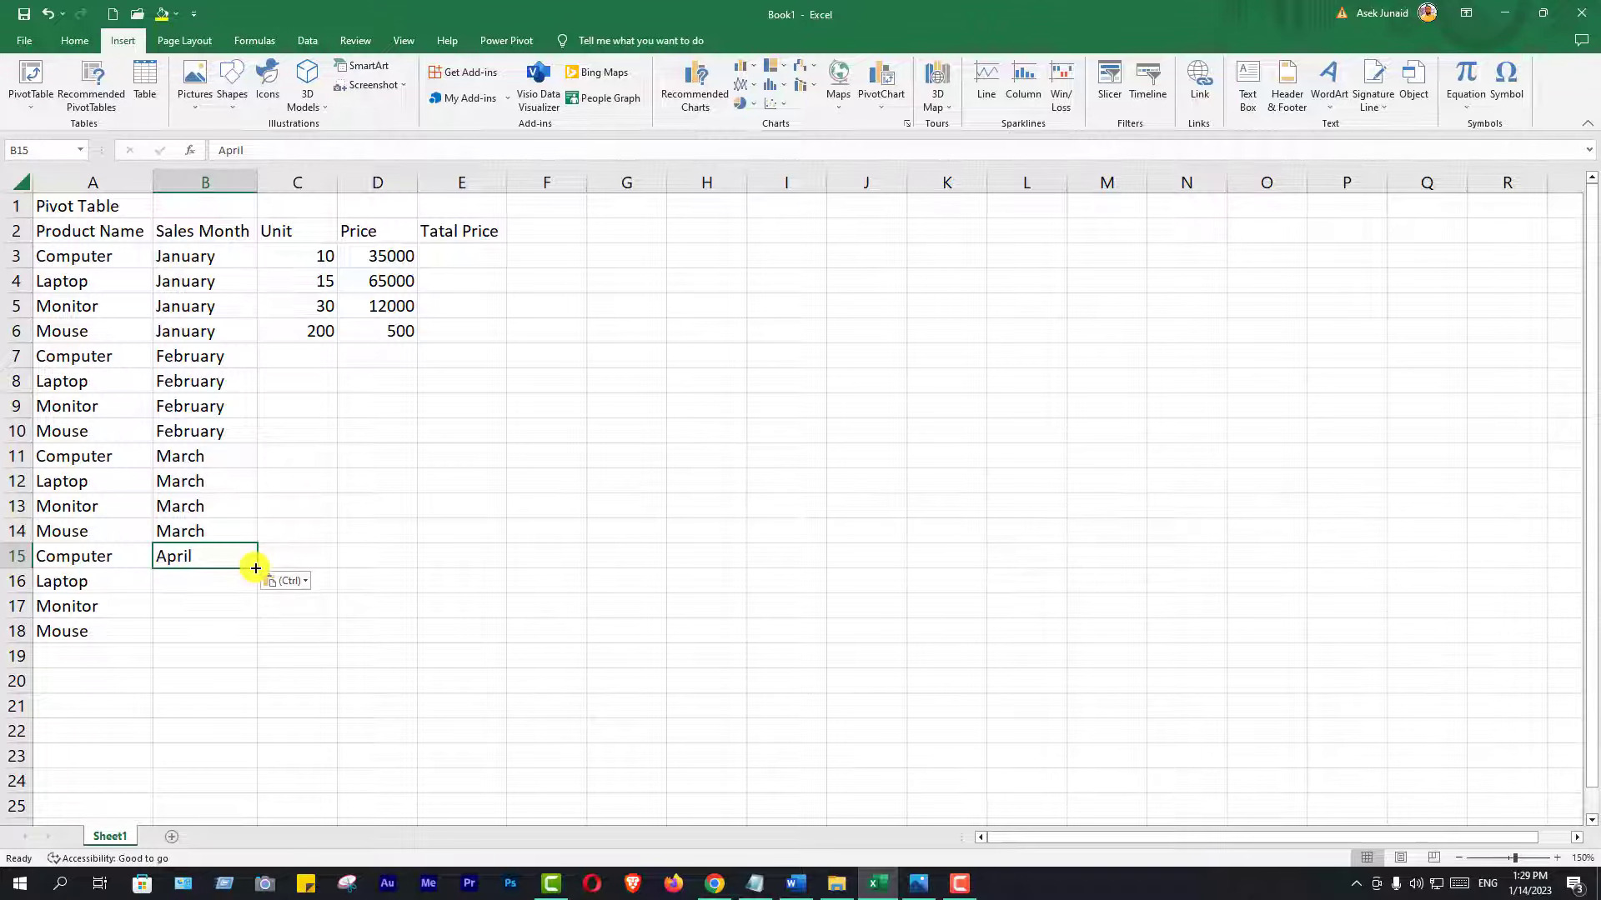
{"action": "left_click_drag", "start_coordinate": [256, 568], "coordinate": [252, 636]}
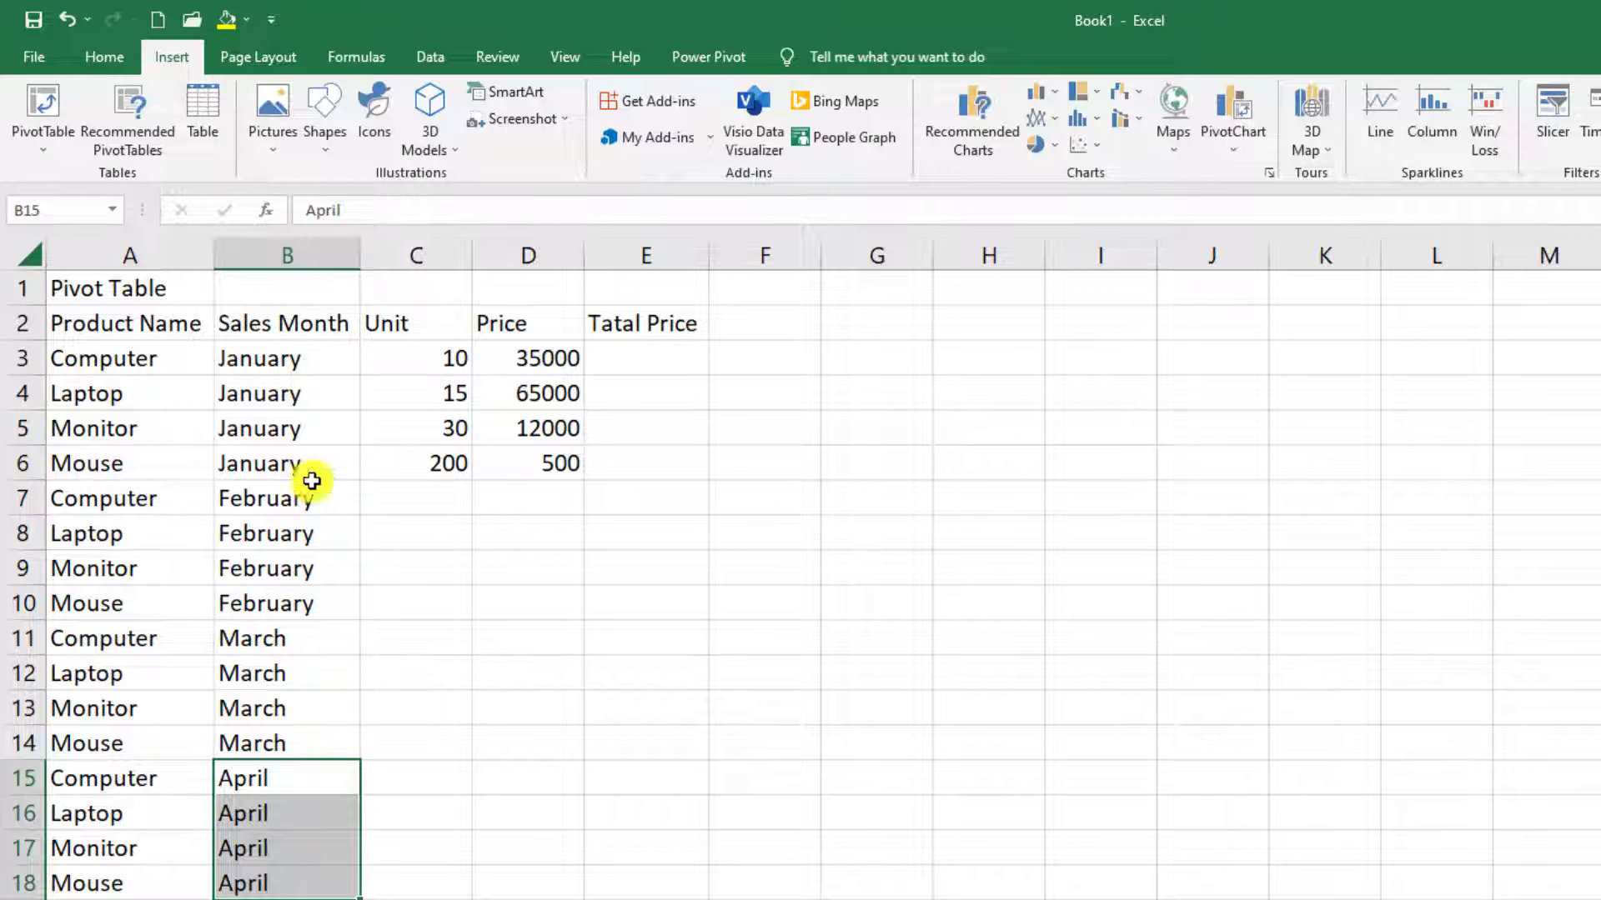
{"action": "left_click", "coordinate": [409, 501]}
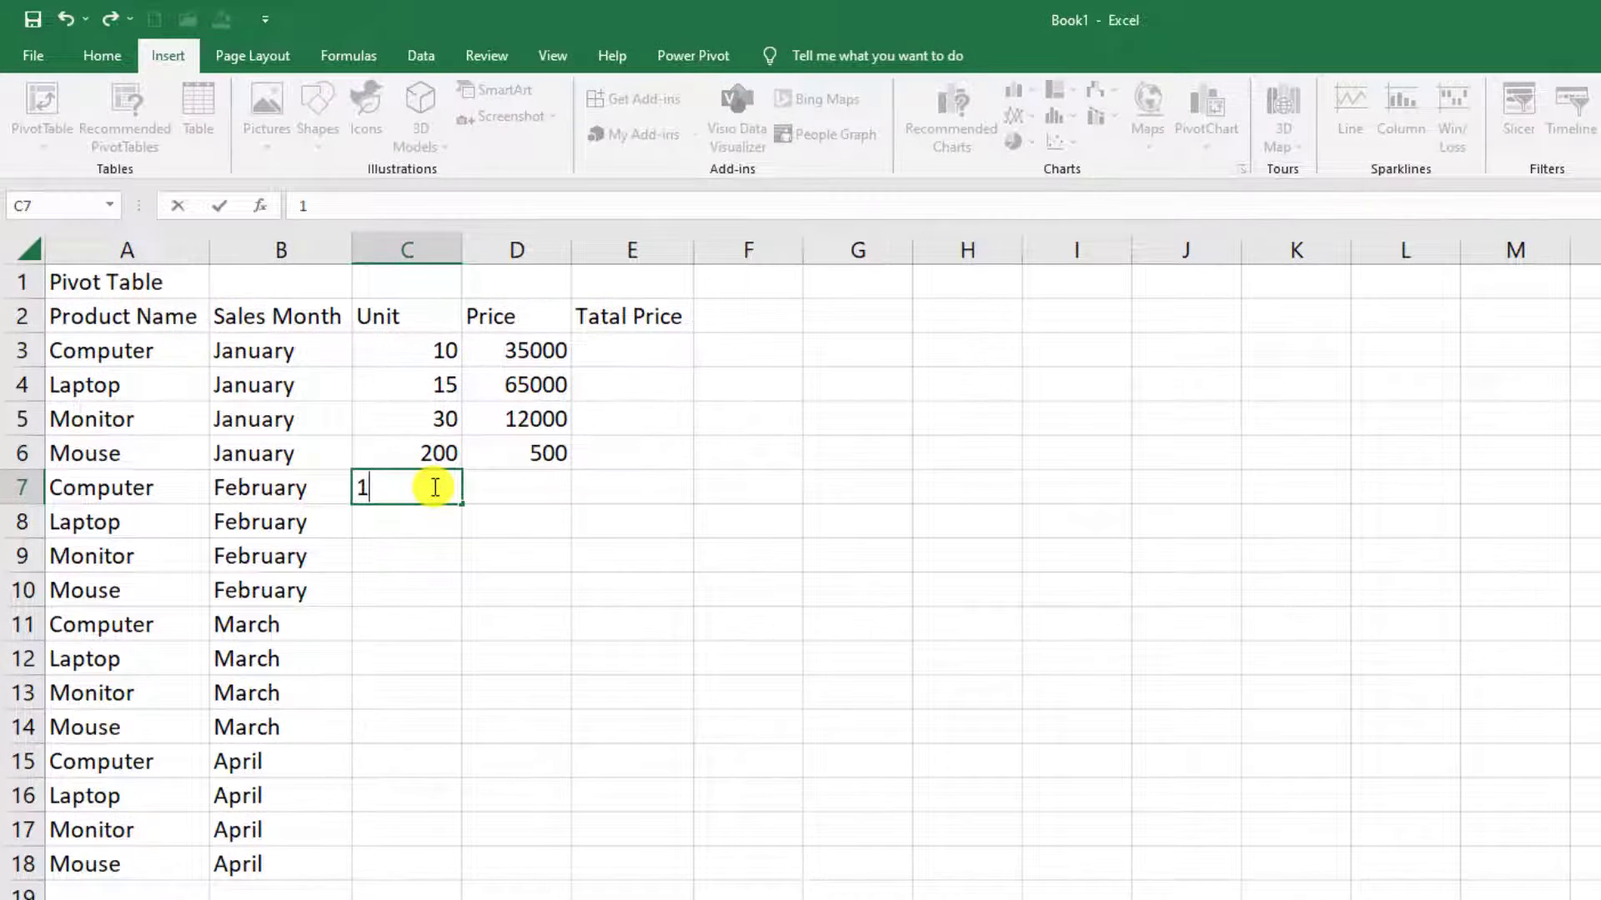
Enter February units 15, 20, 30 and 100 in C7:C10.
{"action": "left_click", "coordinate": [417, 524]}
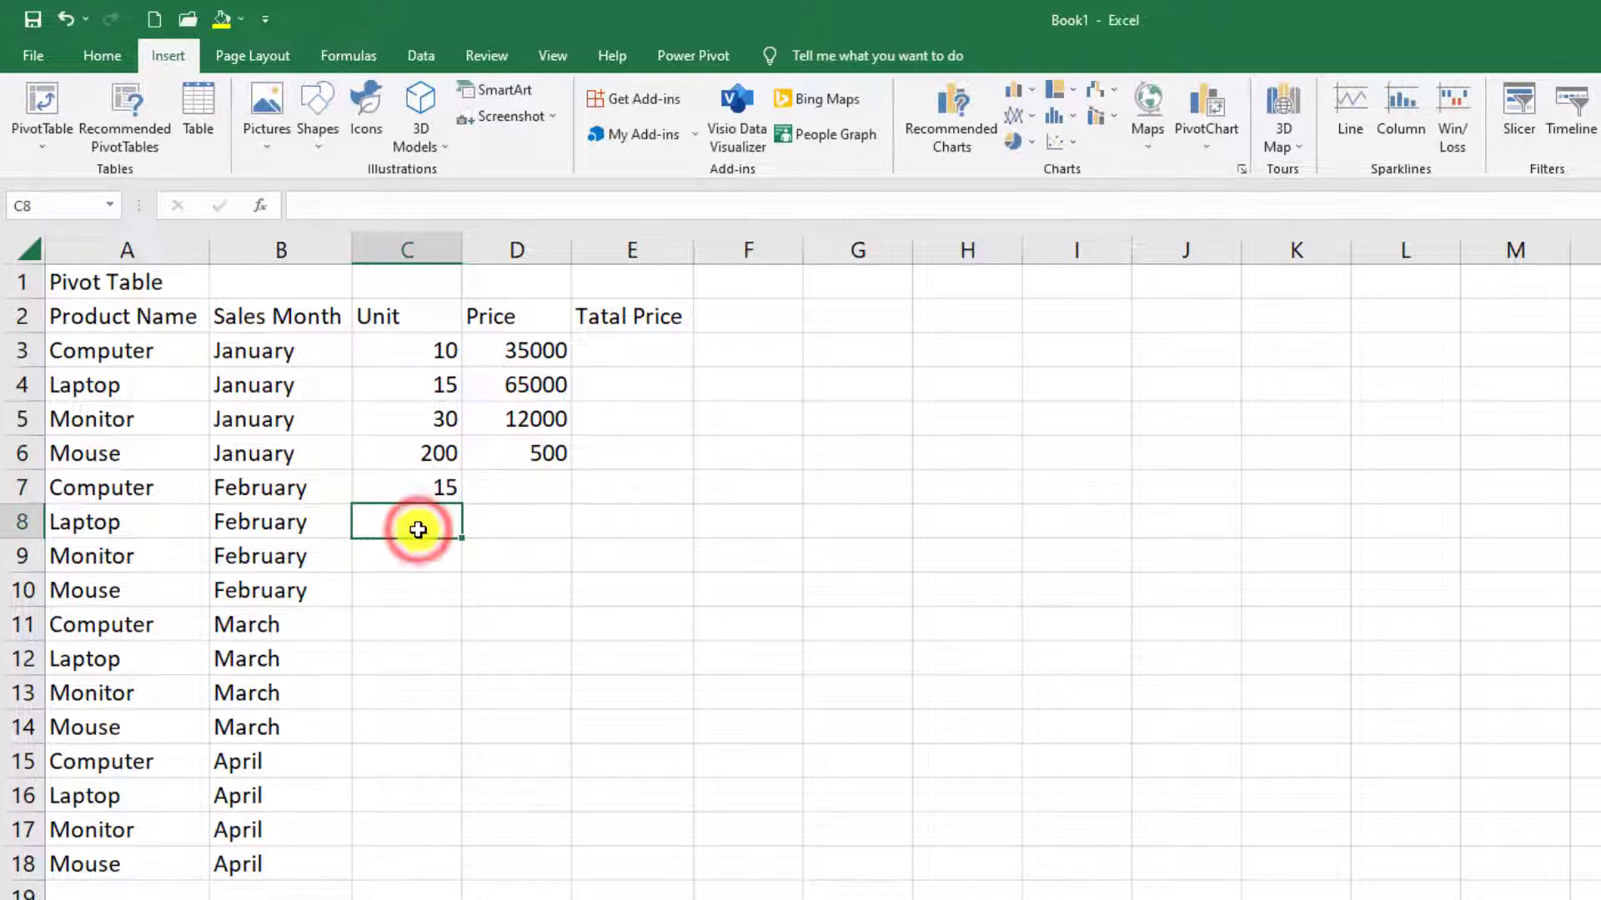
{"action": "type", "text": "20"}
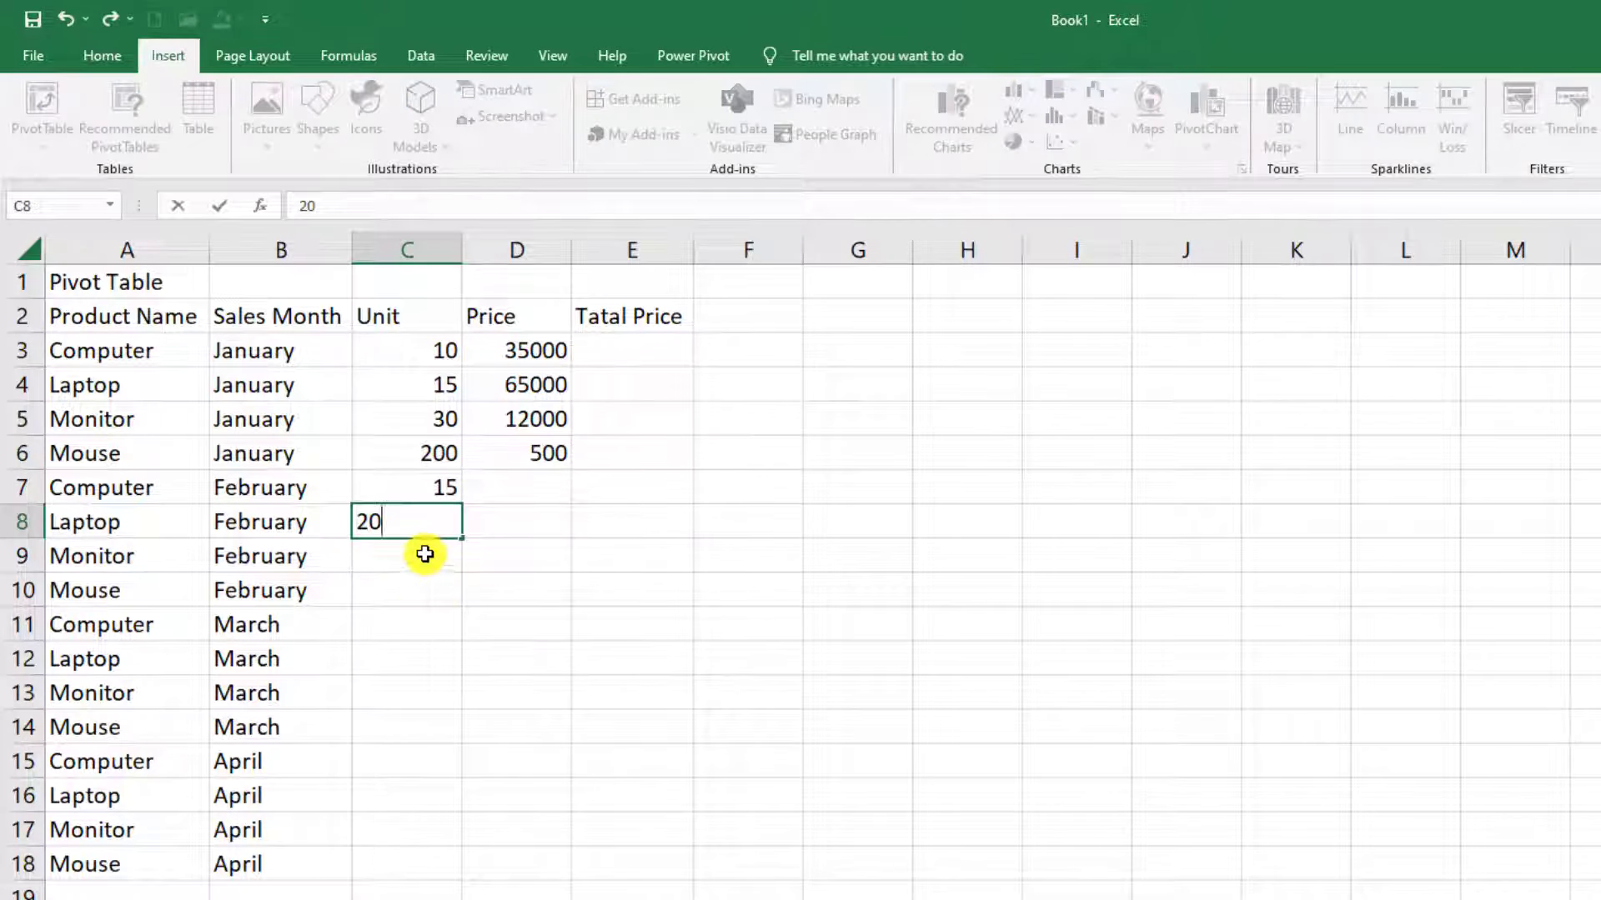
{"action": "left_click", "coordinate": [425, 554]}
{"action": "type", "text": "30"}
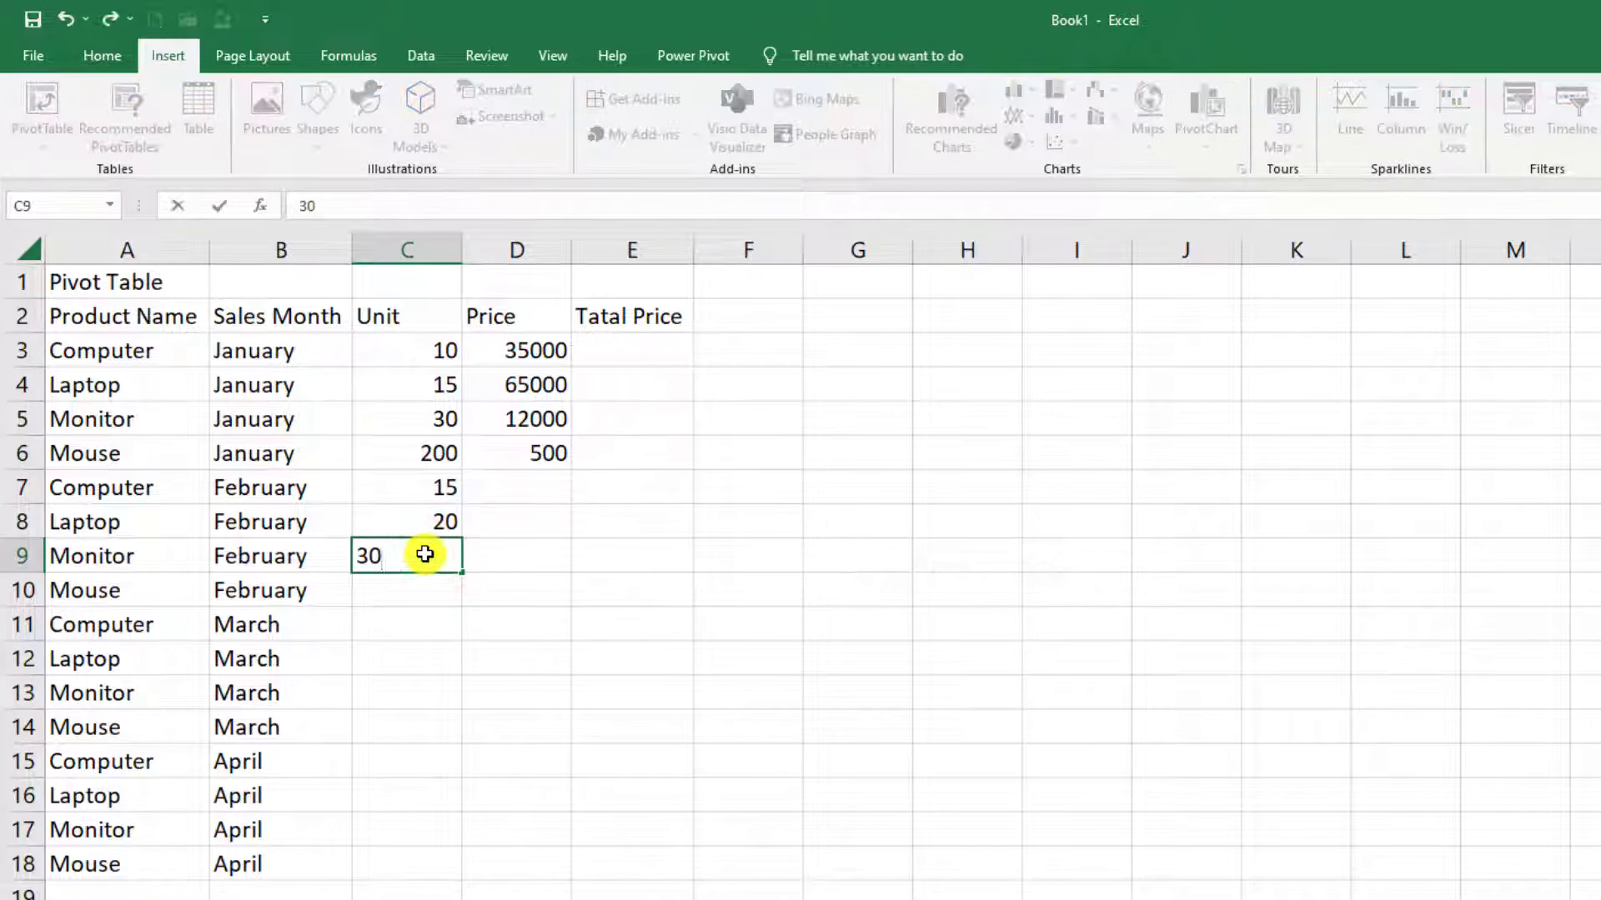
{"action": "left_click", "coordinate": [417, 590]}
{"action": "type", "text": "100"}
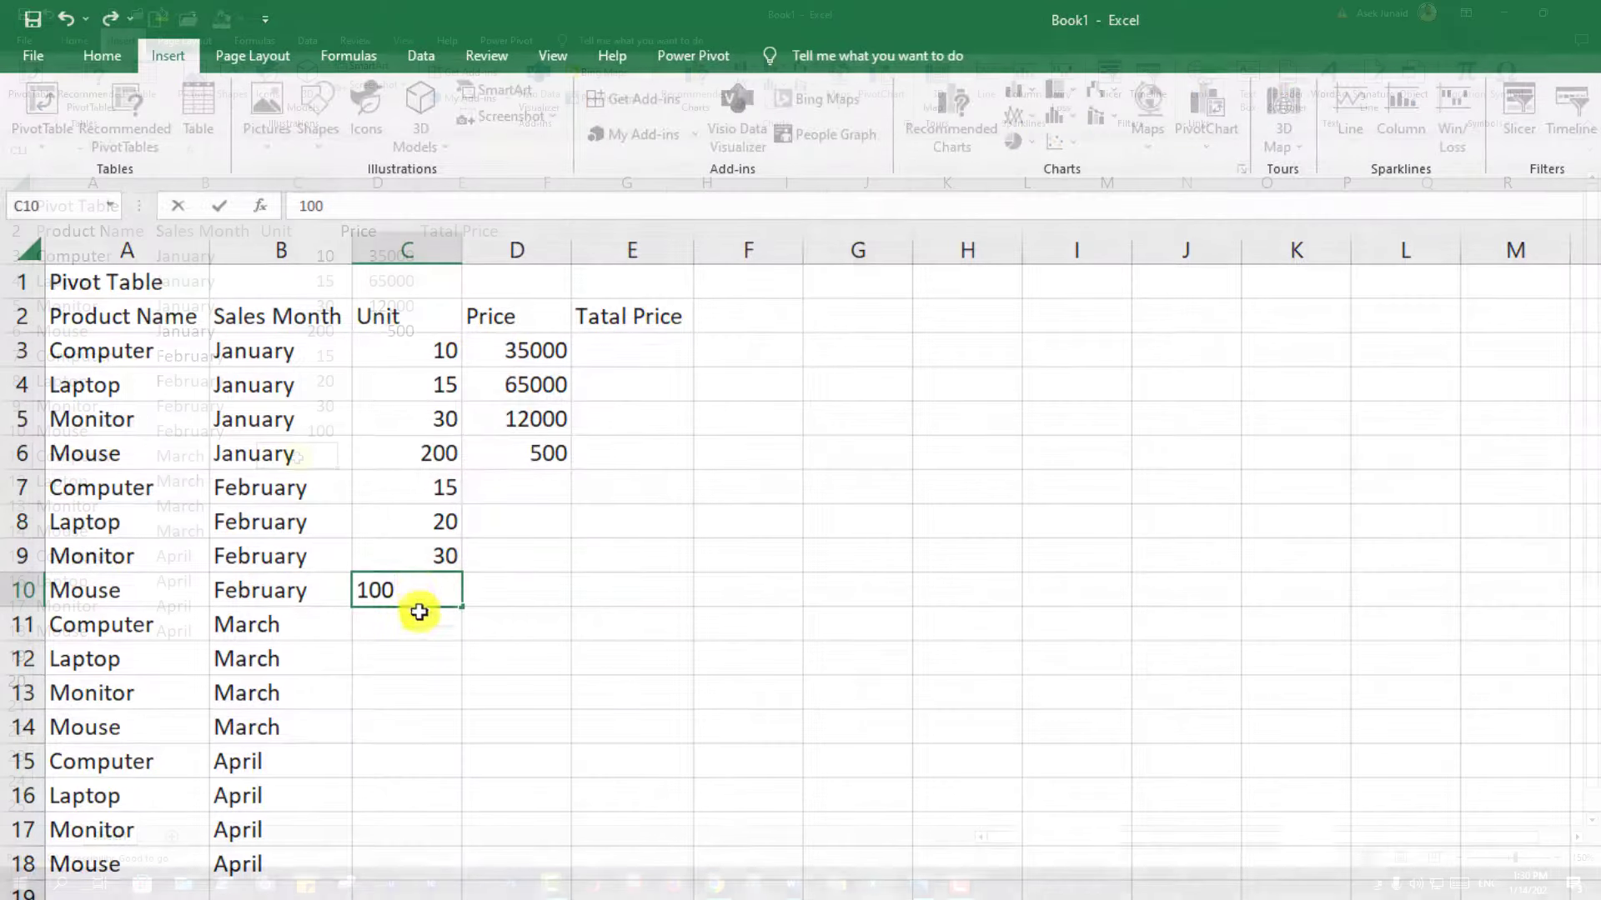
{"action": "left_click", "coordinate": [417, 624]}
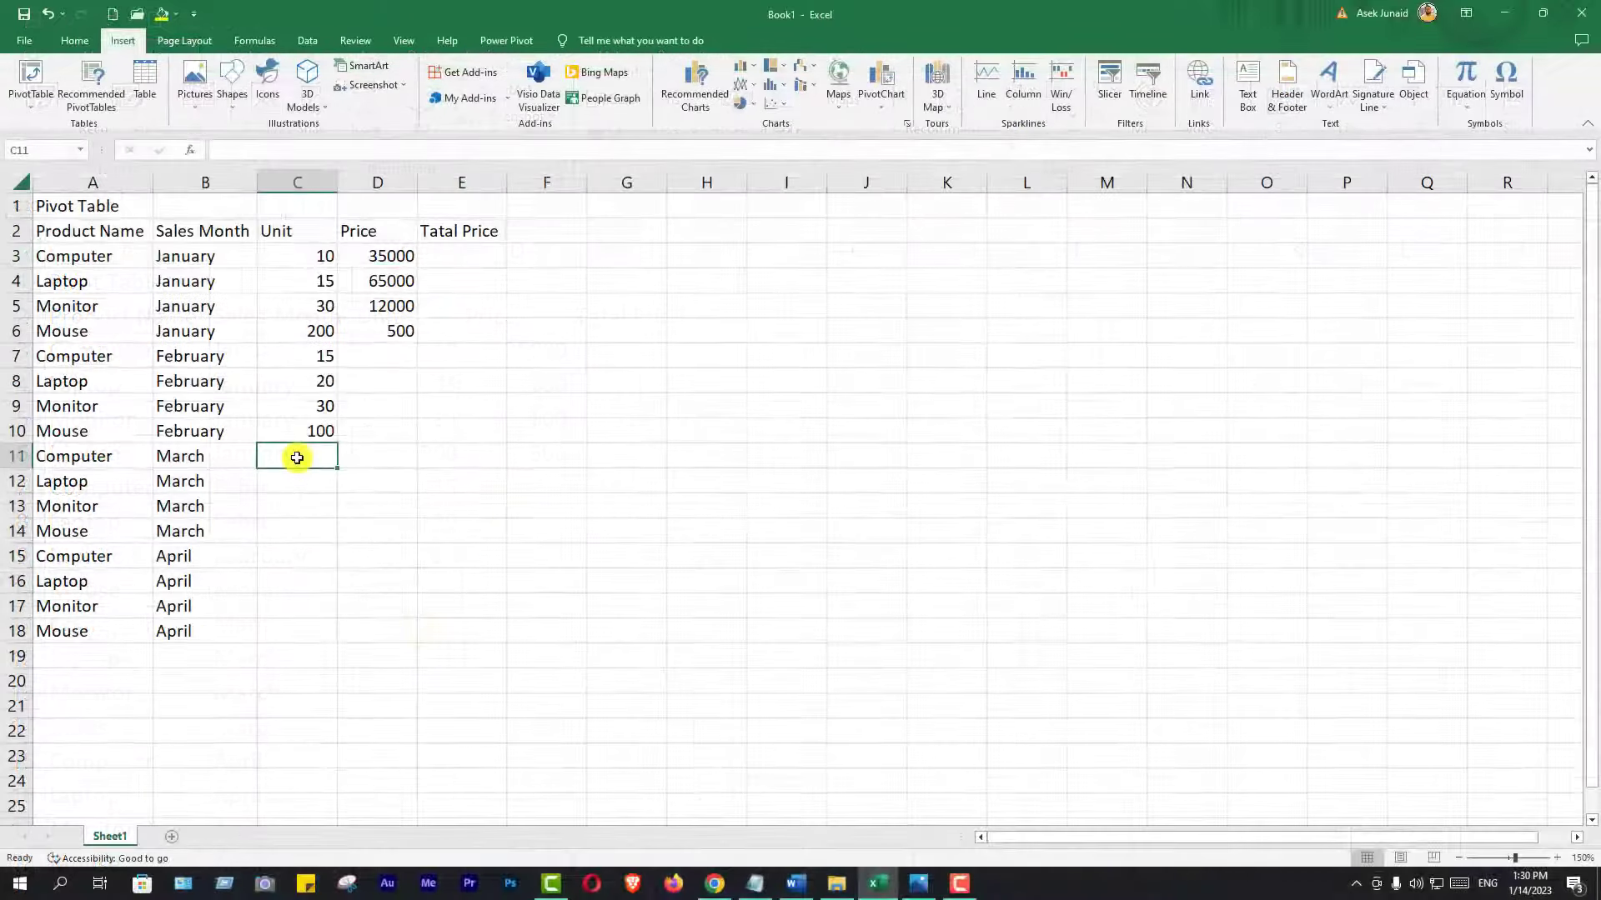
Enter March units 5, 10, 15 and 50 in C11:C14.
{"action": "type", "text": "5"}
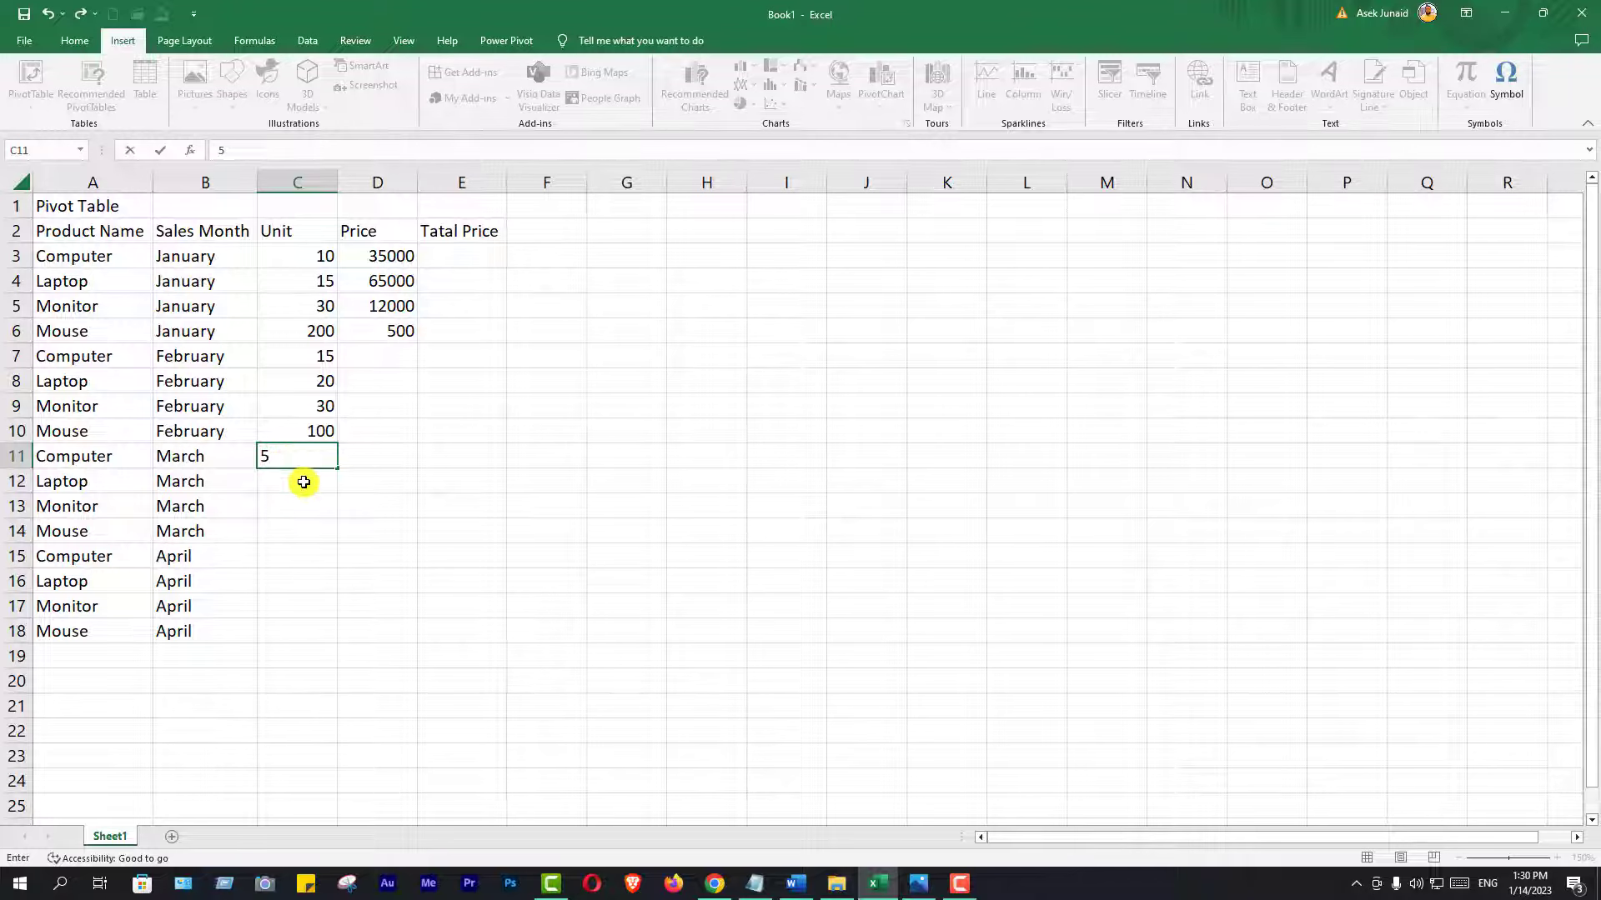
{"action": "left_click", "coordinate": [304, 482]}
{"action": "type", "text": "10"}
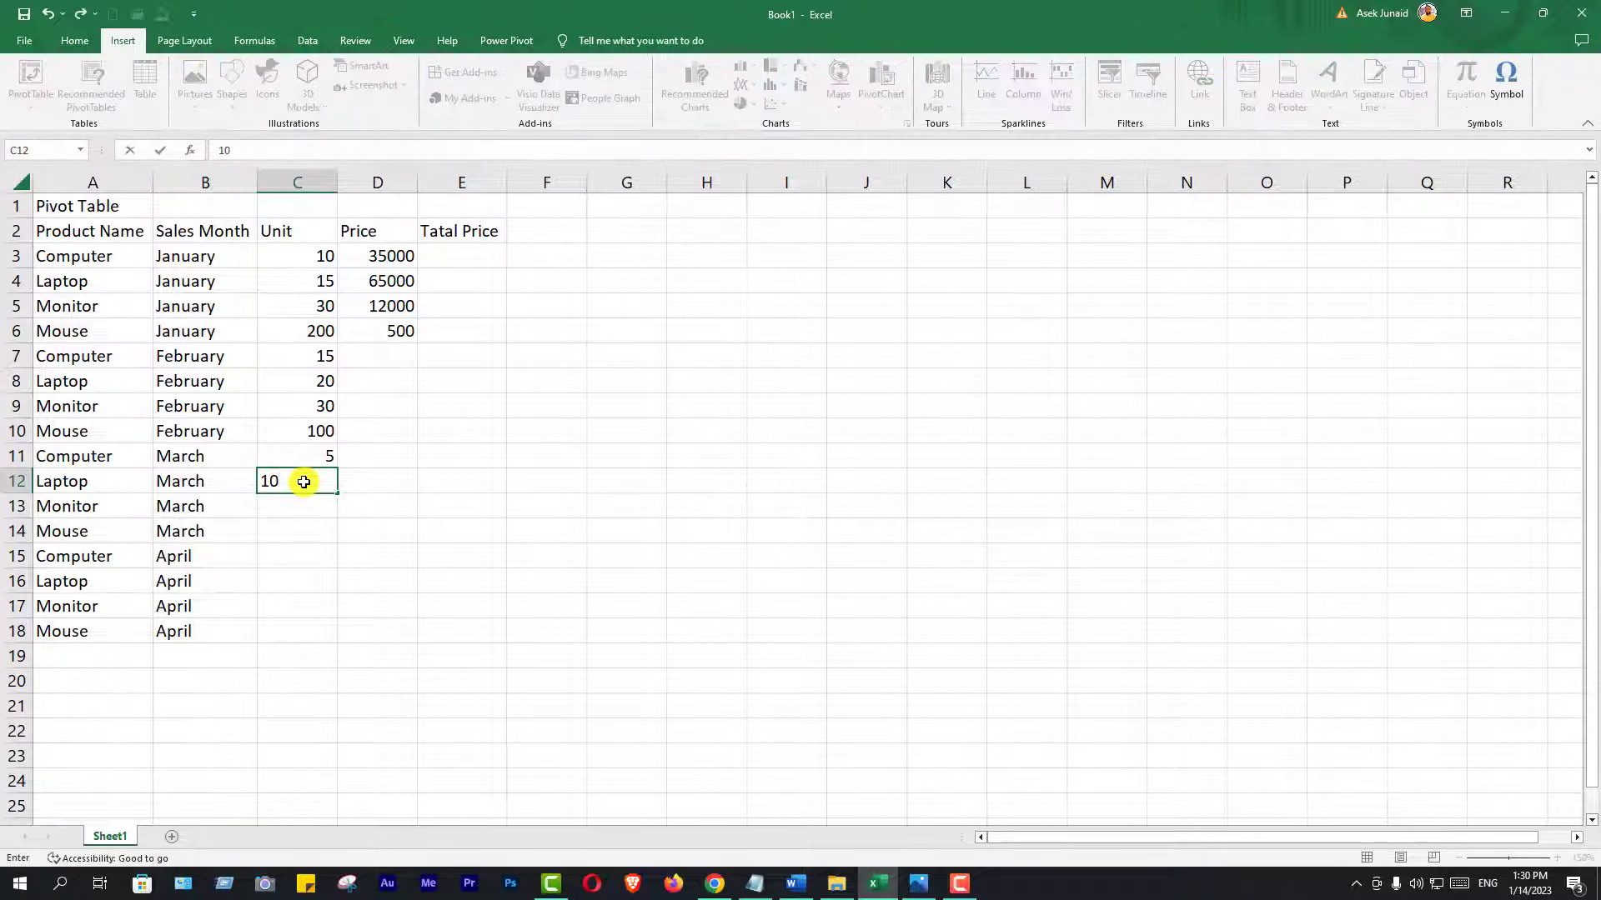
{"action": "left_click", "coordinate": [309, 510]}
{"action": "type", "text": "15"}
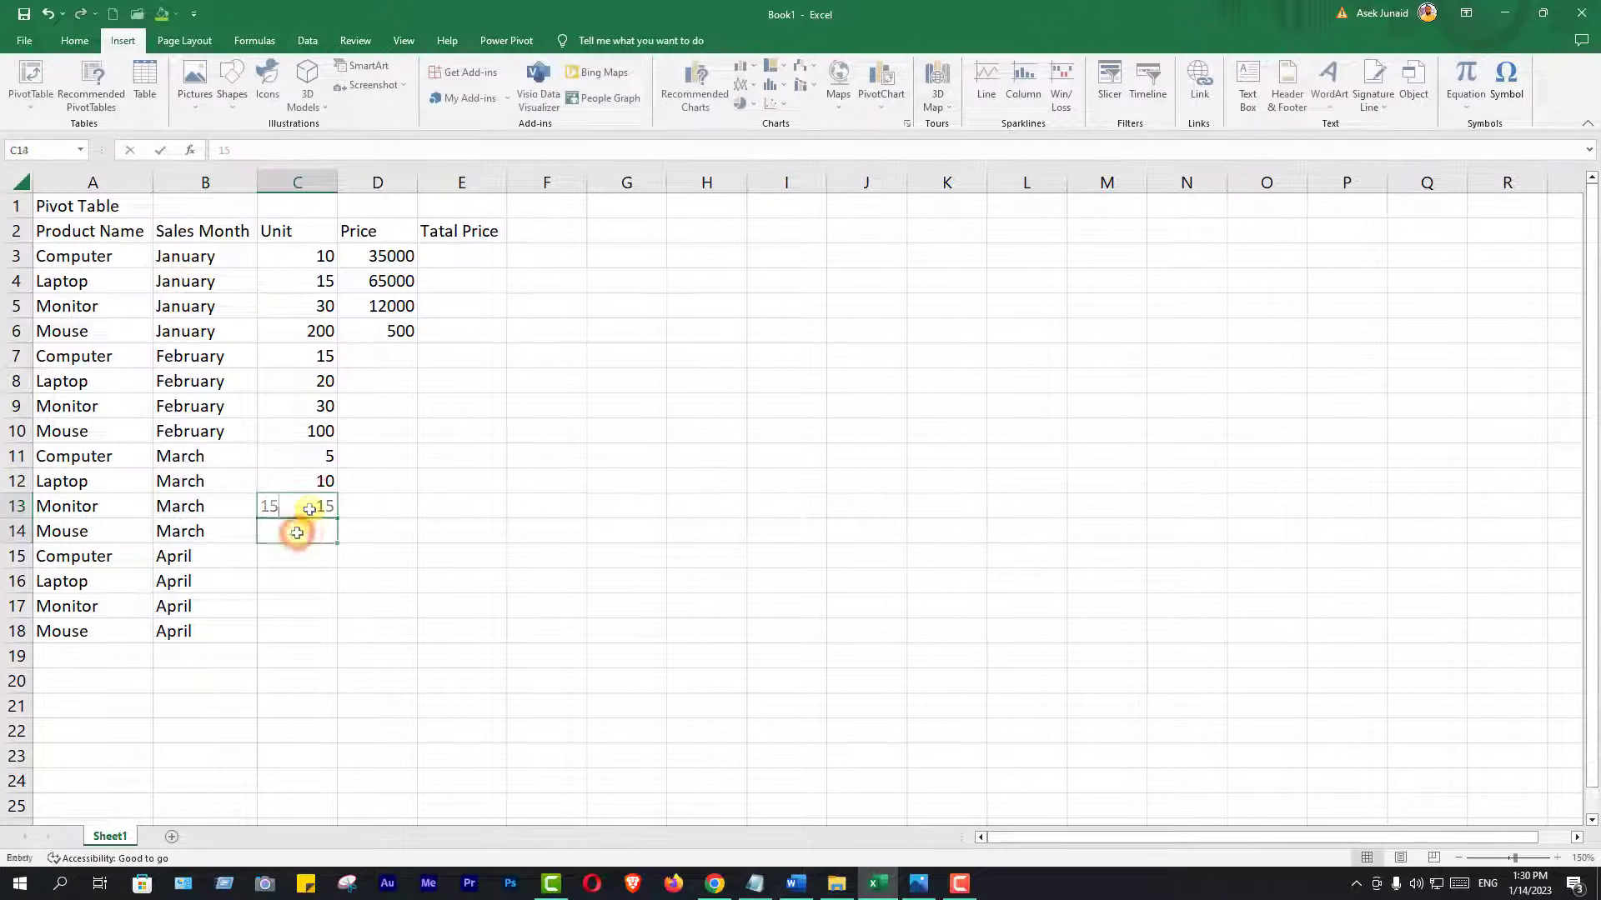
{"action": "left_click", "coordinate": [297, 533]}
{"action": "type", "text": "50"}
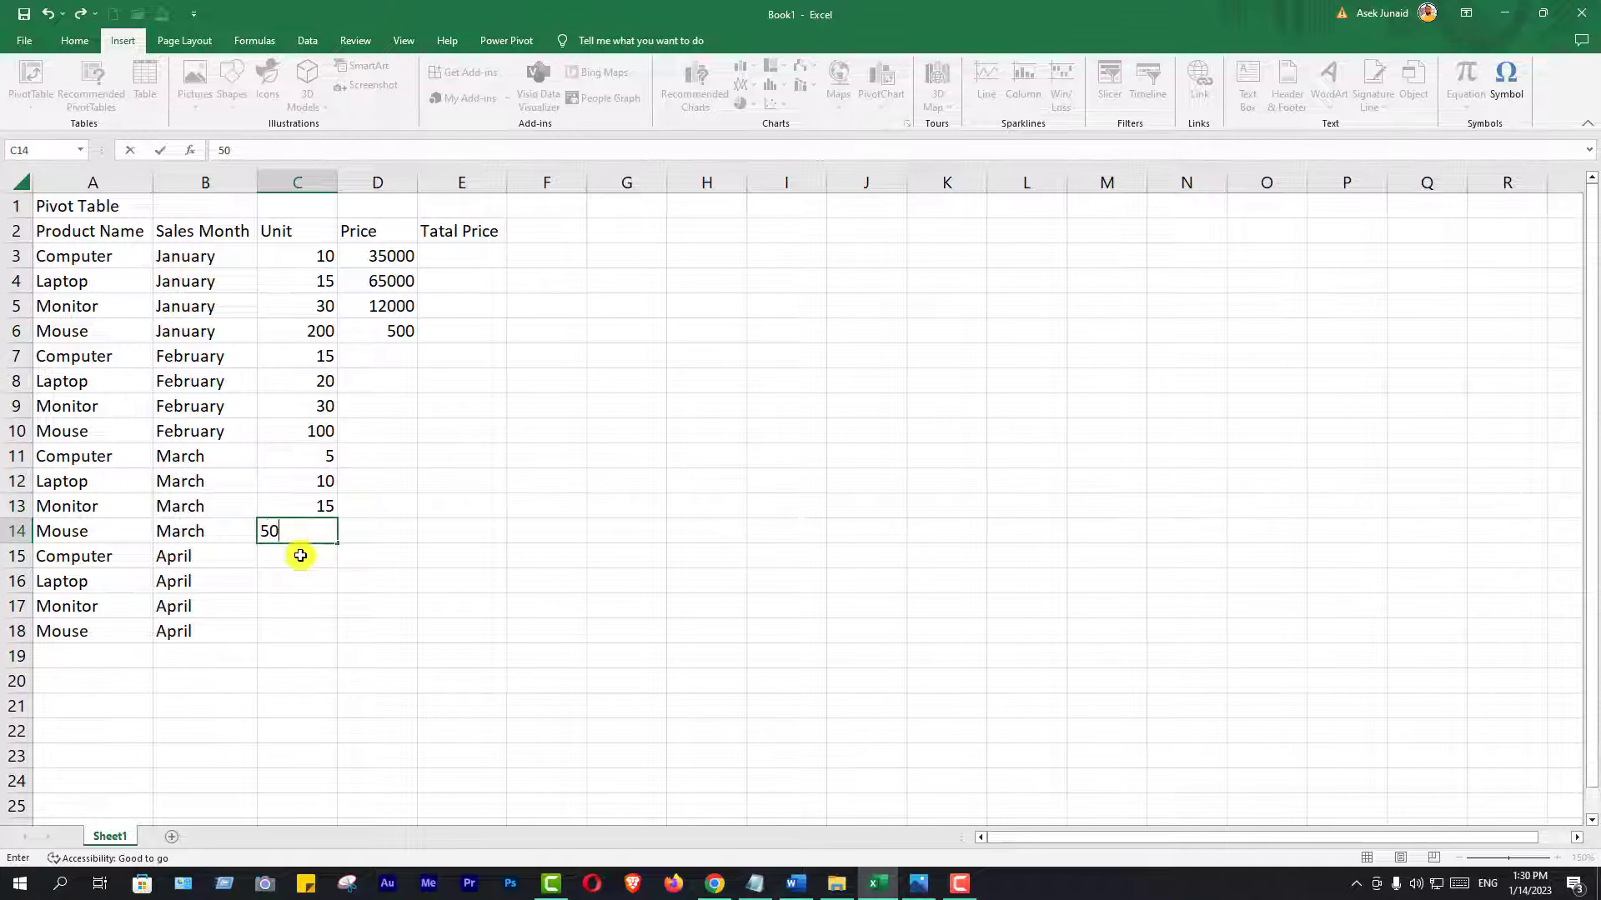
{"action": "left_click", "coordinate": [300, 558]}
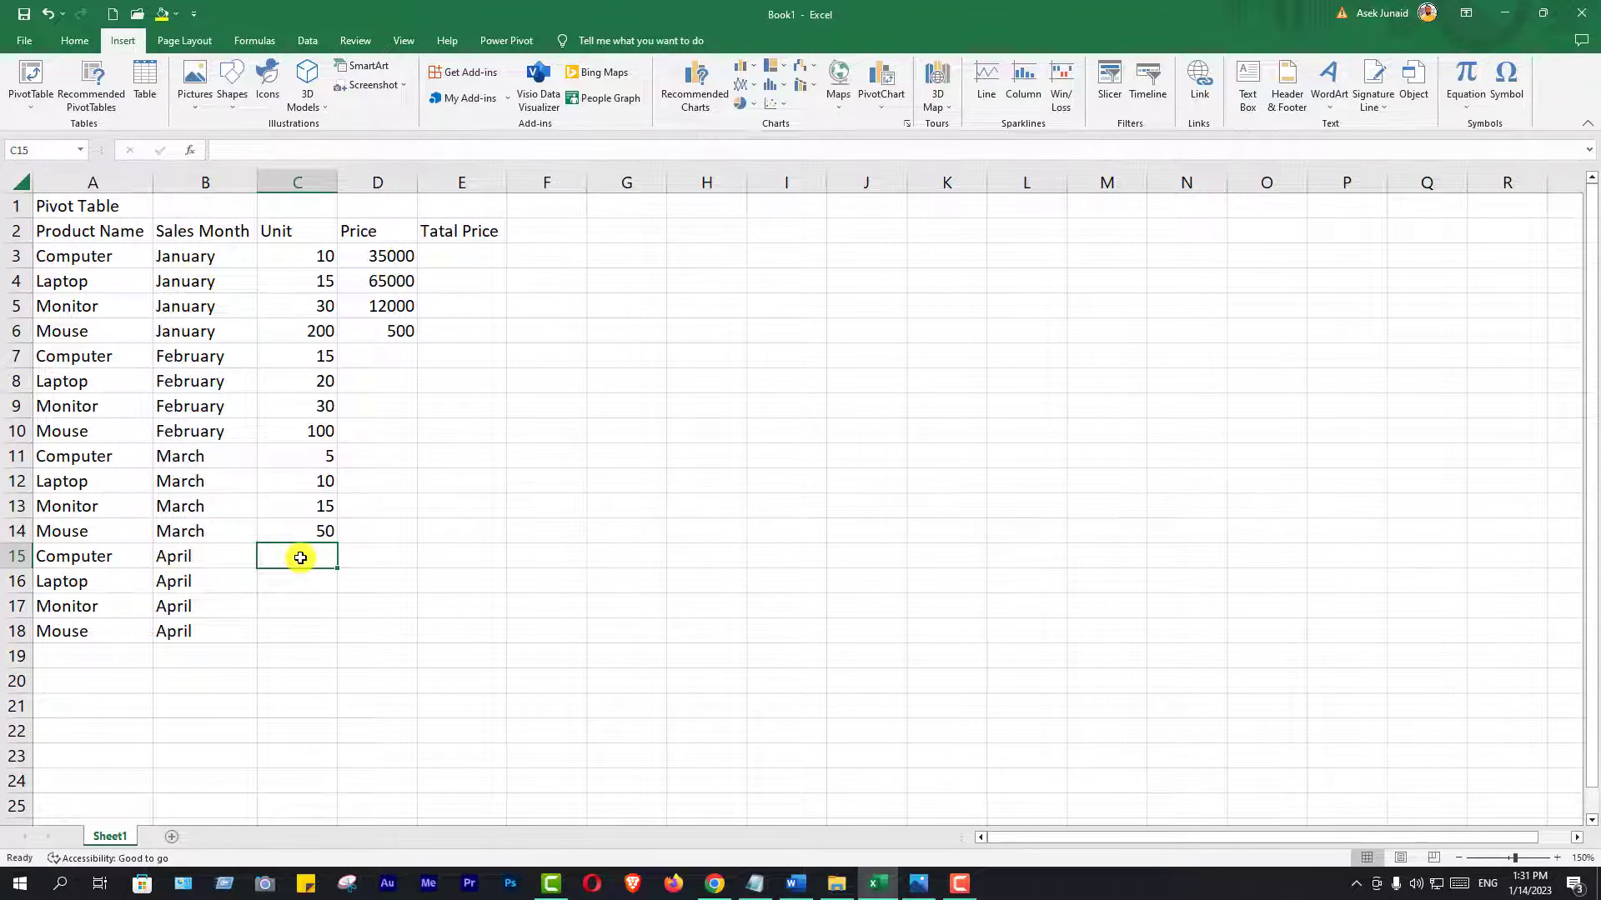
Enter April units 50, 30, 60 and 300 in C15:C18.
{"action": "type", "text": "50"}
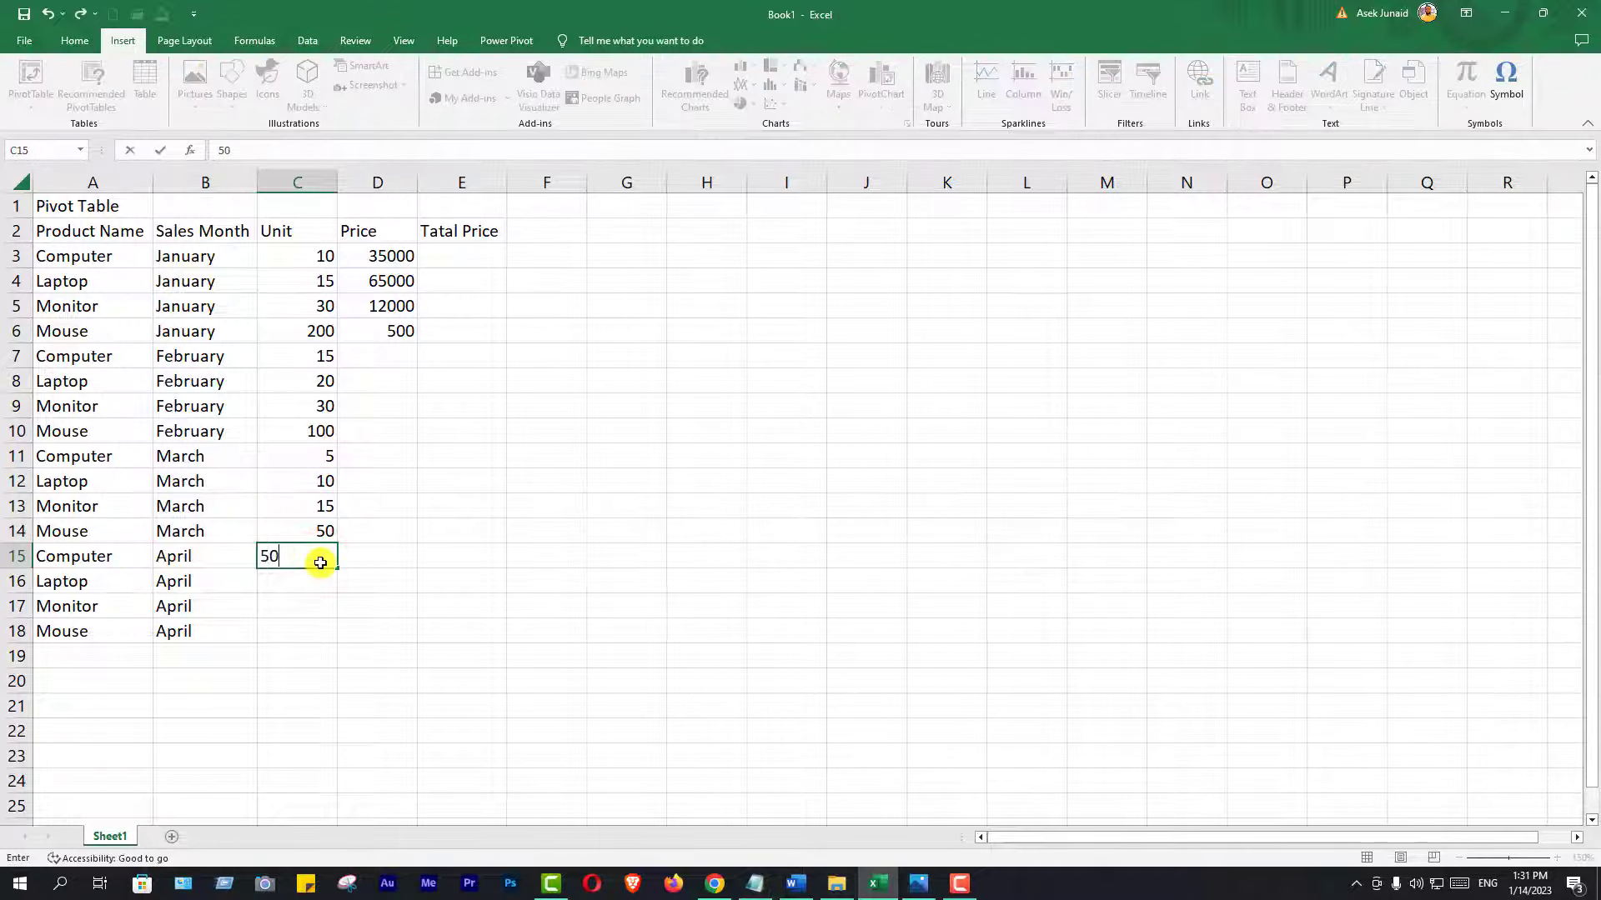
{"action": "left_click", "coordinate": [317, 581]}
{"action": "type", "text": "30"}
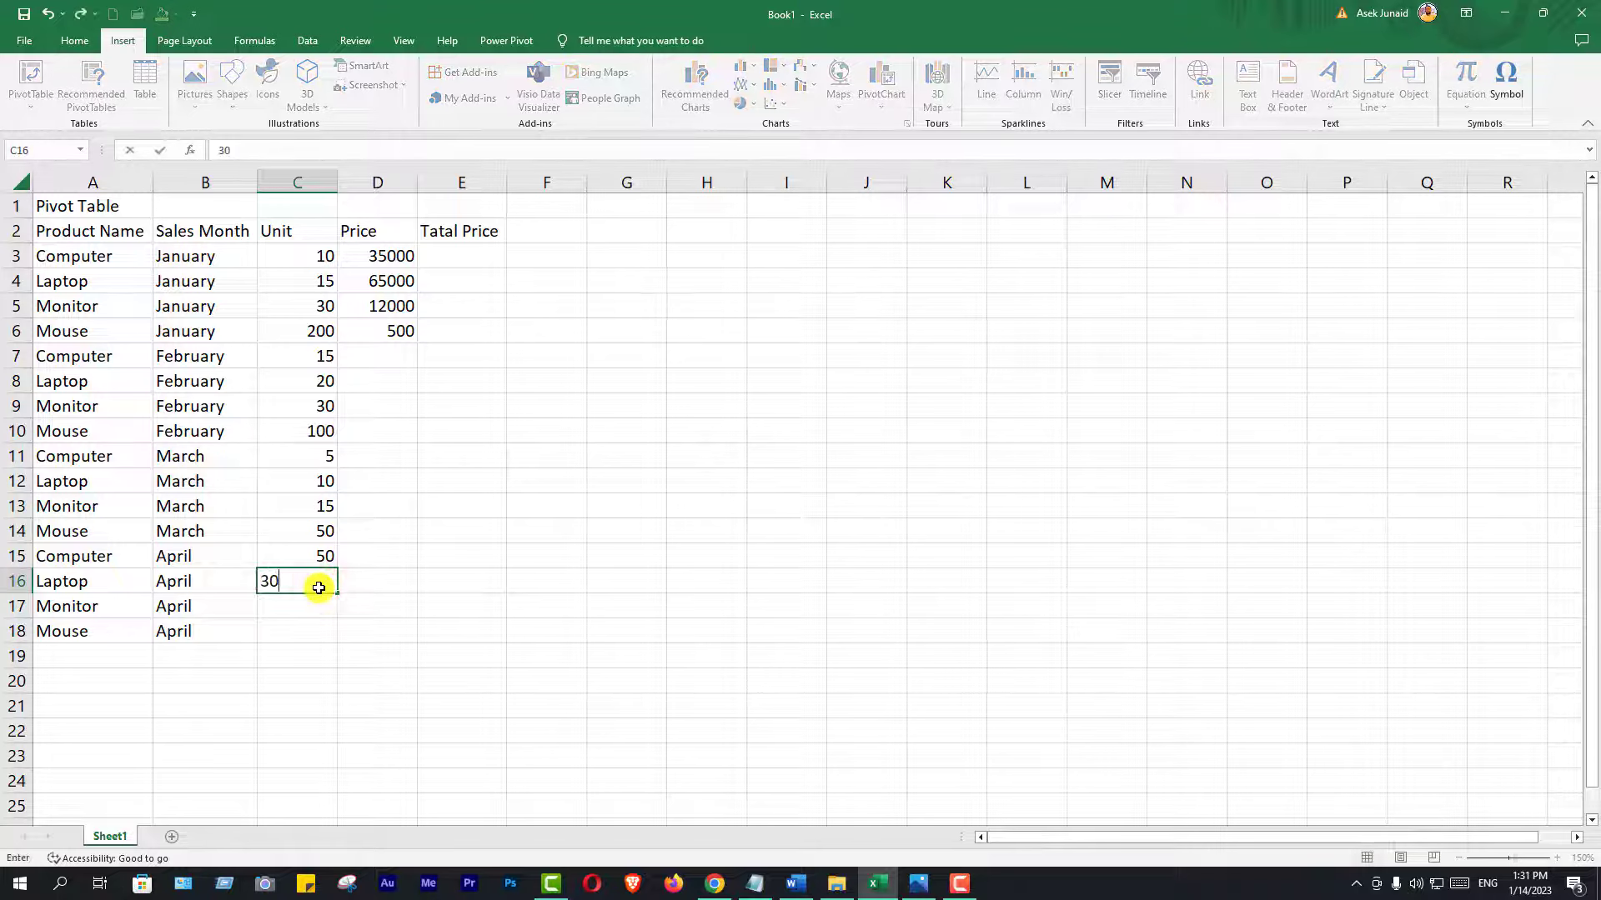
{"action": "left_click", "coordinate": [312, 607]}
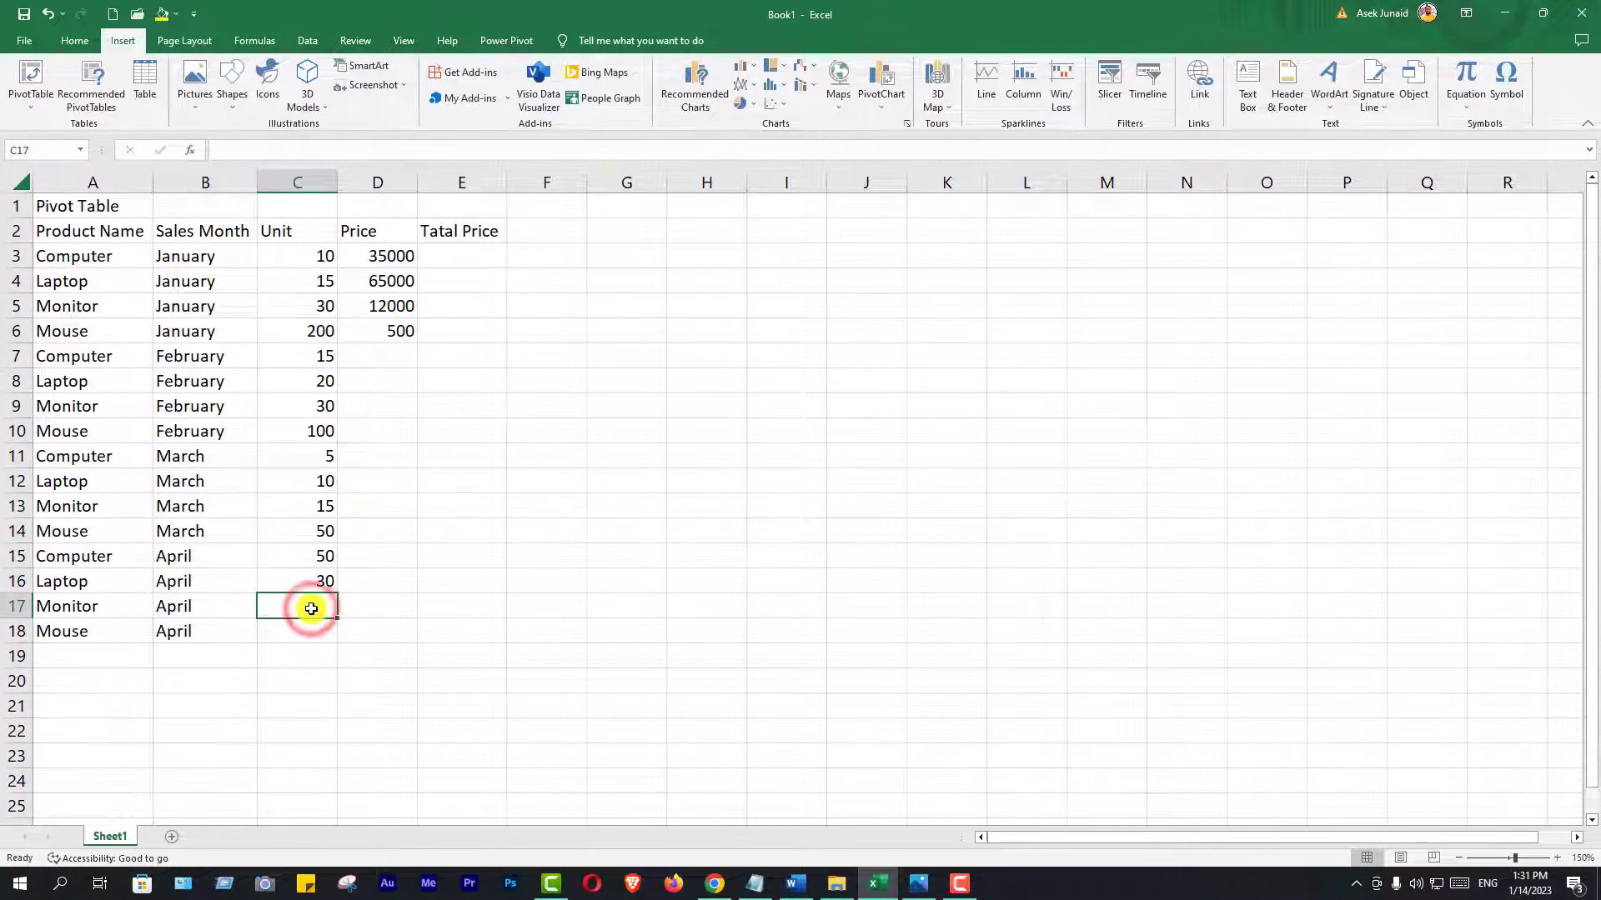
{"action": "type", "text": "60"}
{"action": "left_click", "coordinate": [312, 629]}
{"action": "type", "text": "300"}
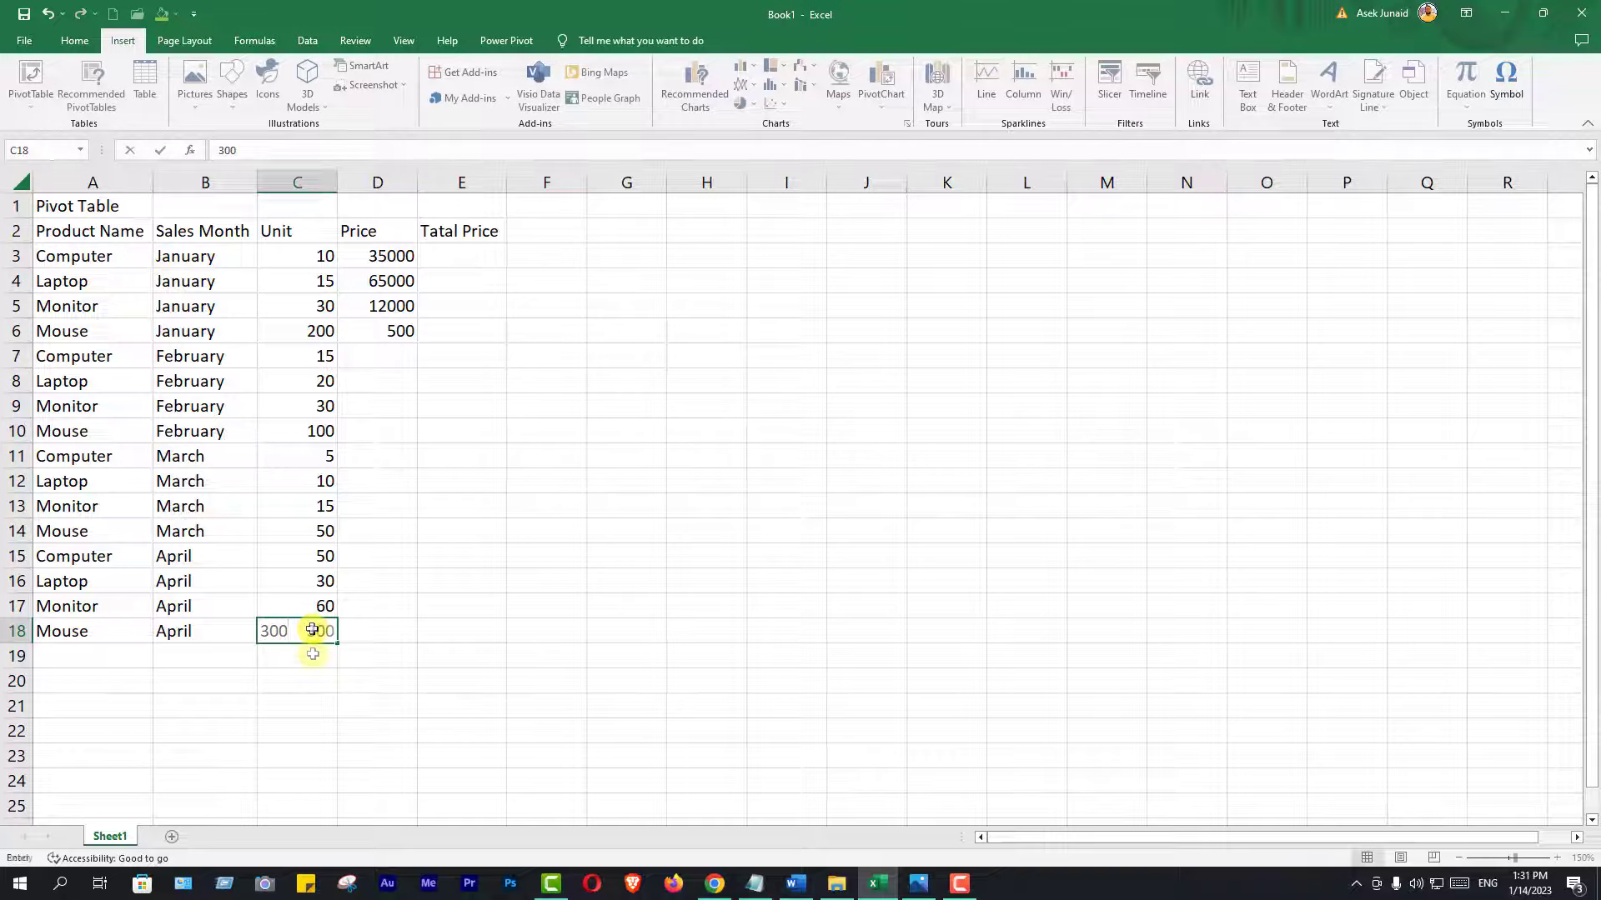
{"action": "key", "text": "Return"}
{"action": "left_click", "coordinate": [312, 631]}
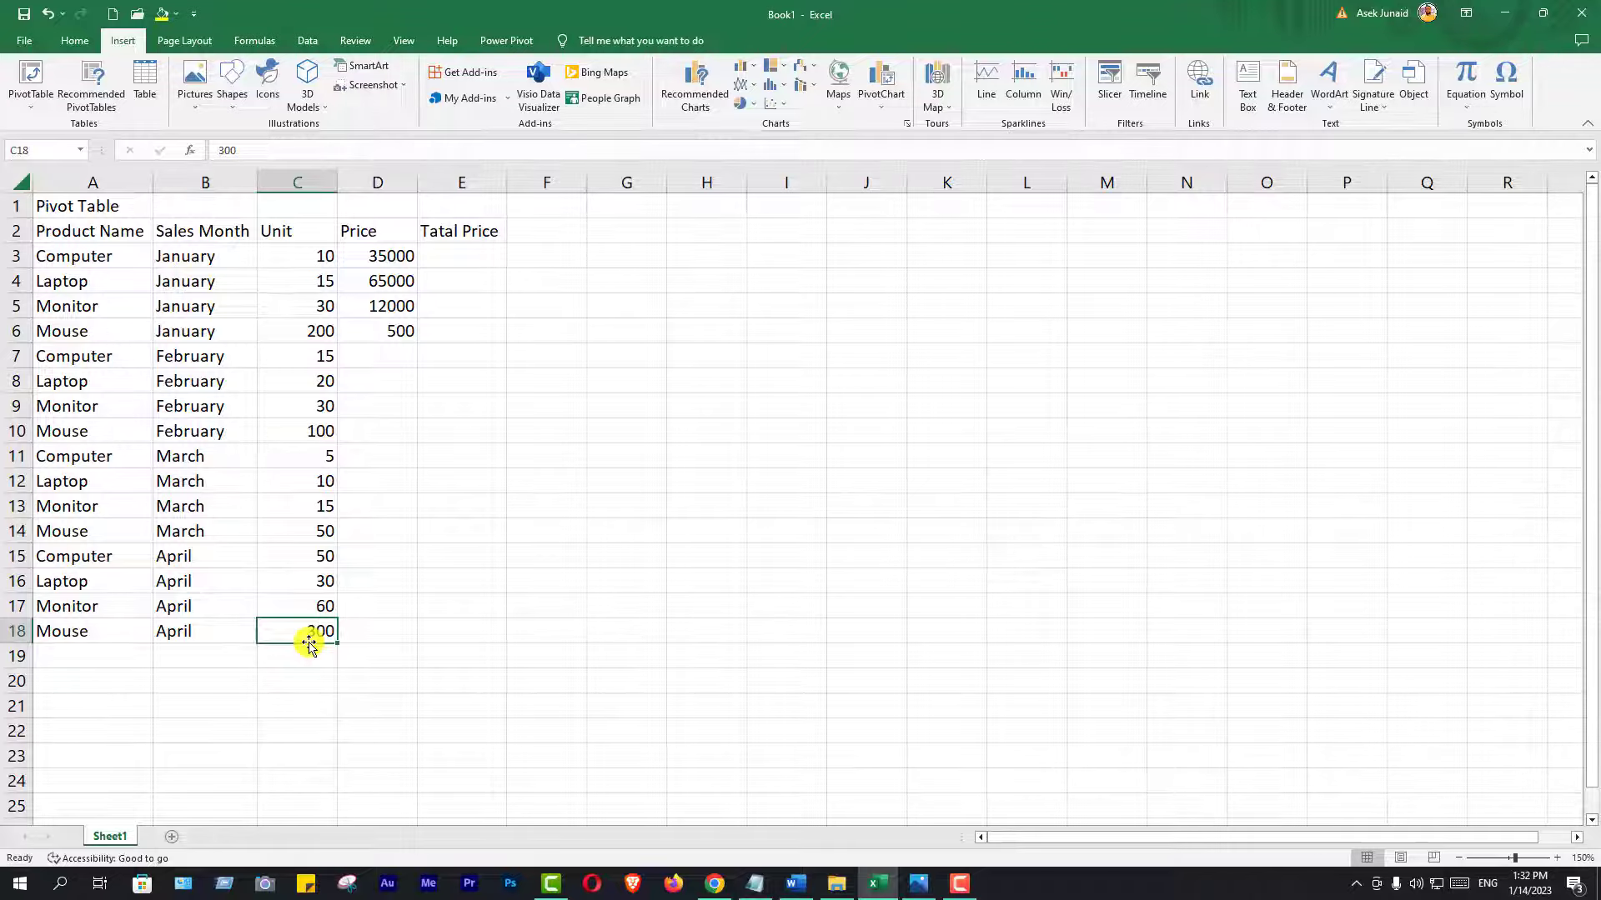
Copy the January prices in D3:D6.
{"action": "left_click", "coordinate": [378, 356]}
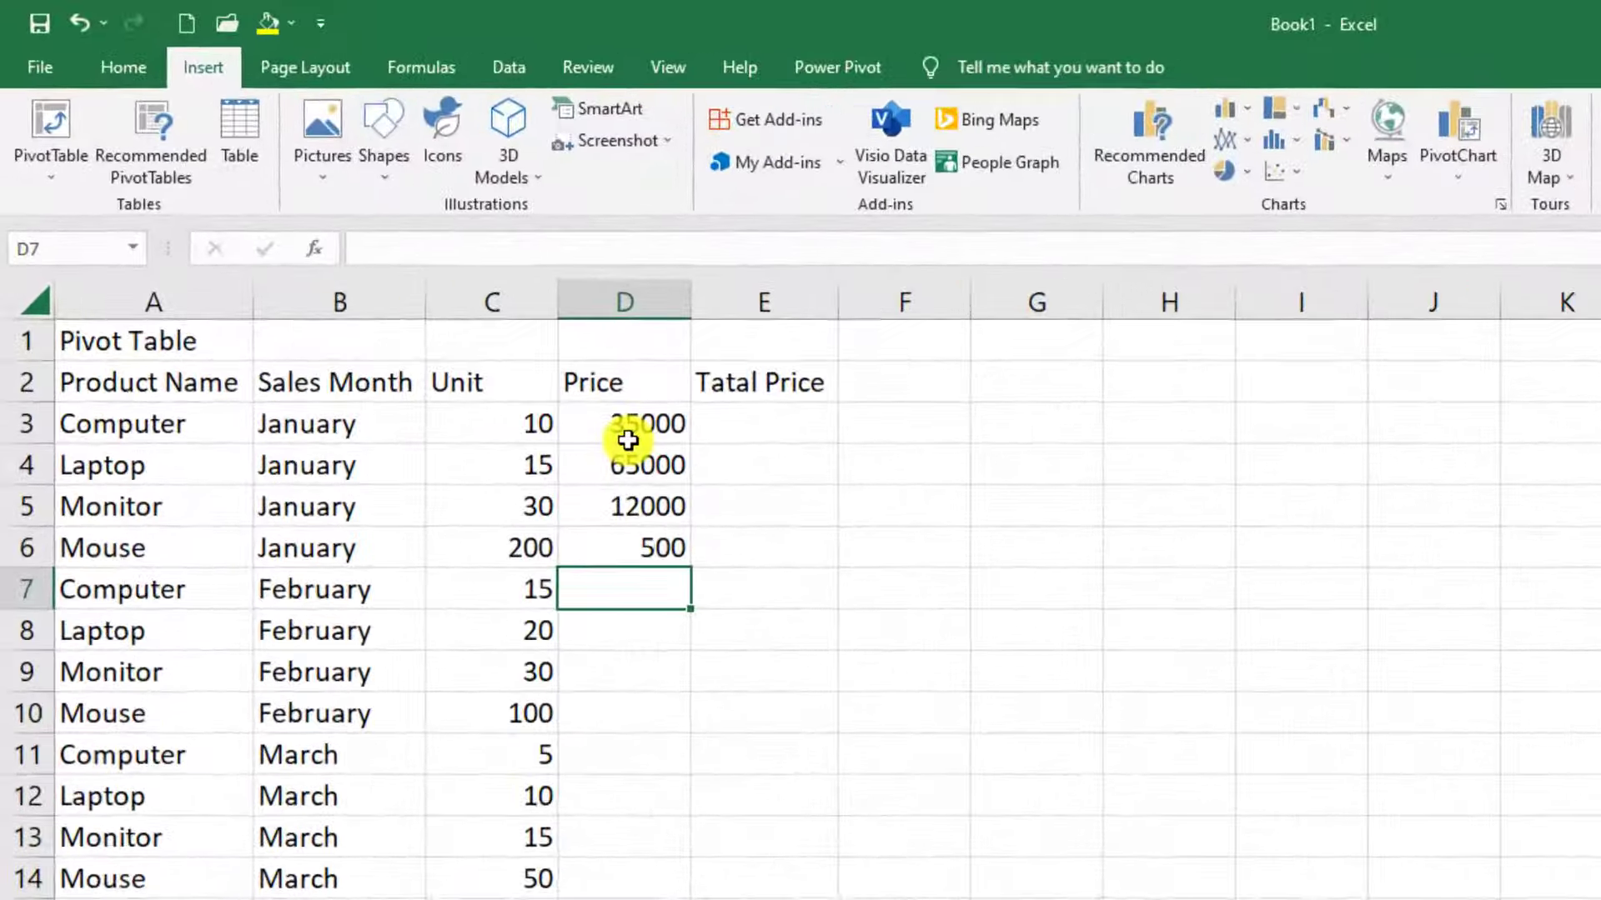
{"action": "left_click", "coordinate": [641, 432]}
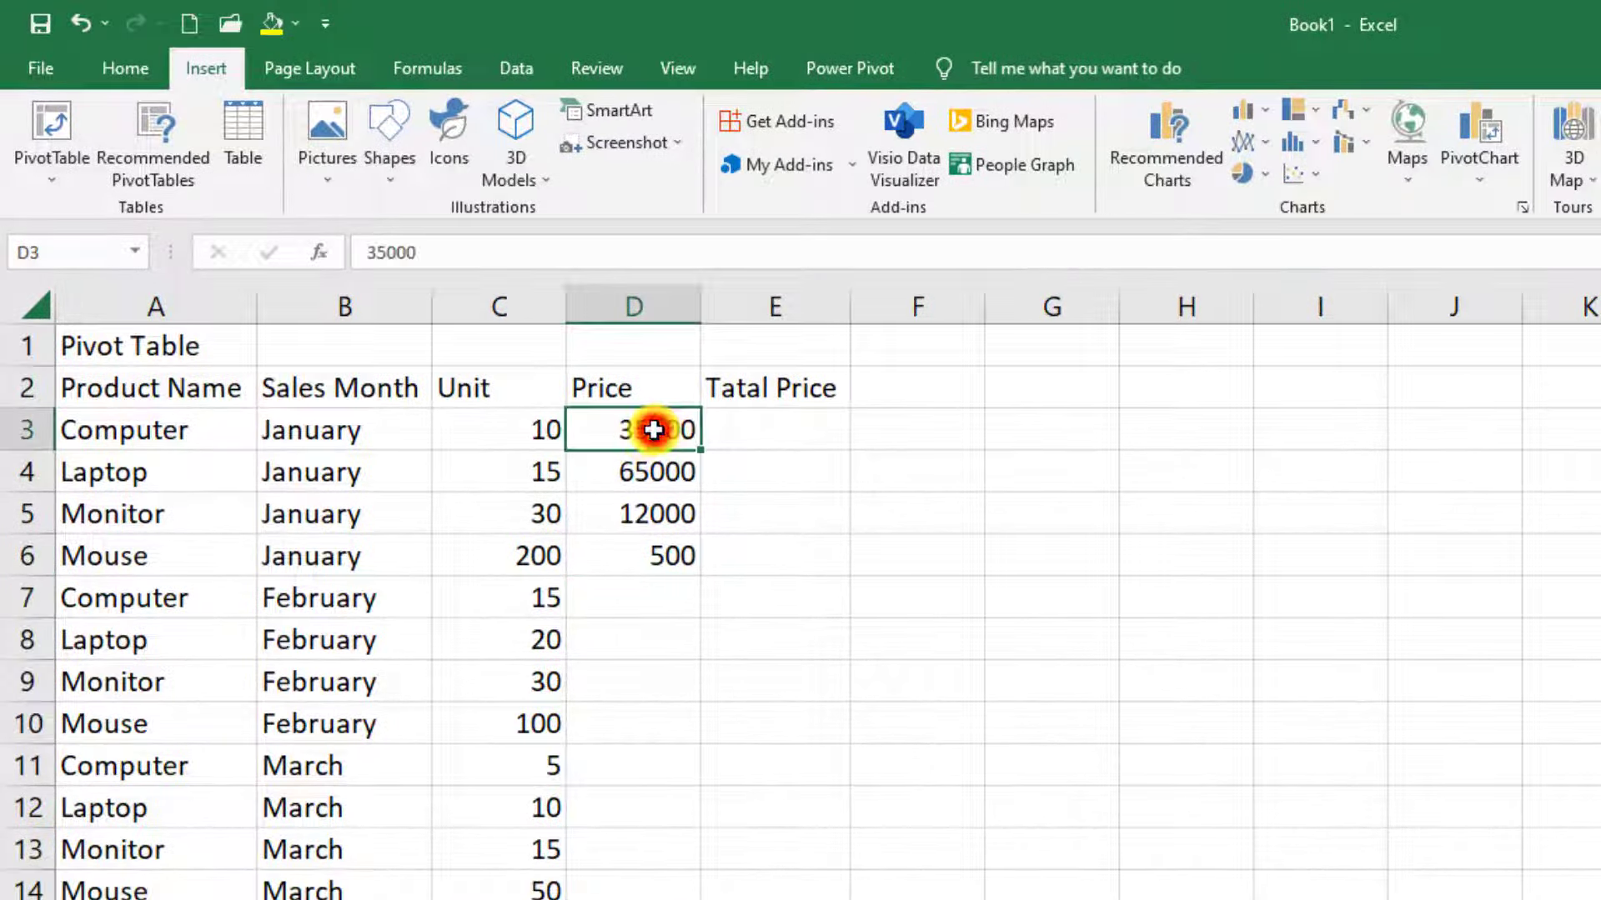
{"action": "left_click", "coordinate": [649, 481]}
{"action": "left_click", "coordinate": [647, 523]}
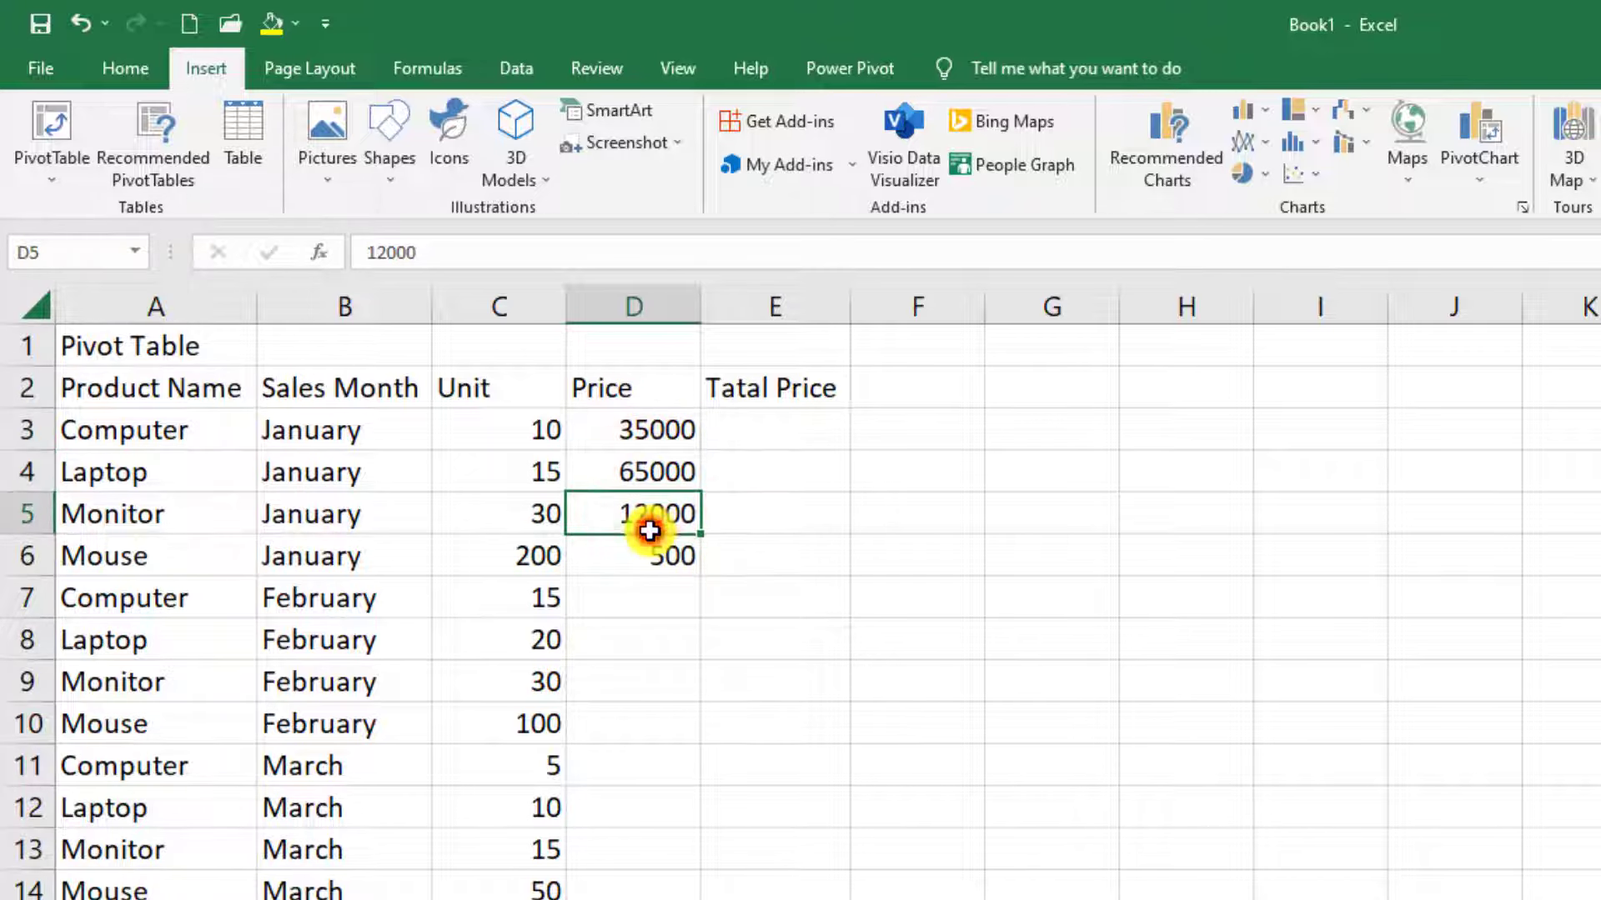
{"action": "left_click", "coordinate": [658, 559]}
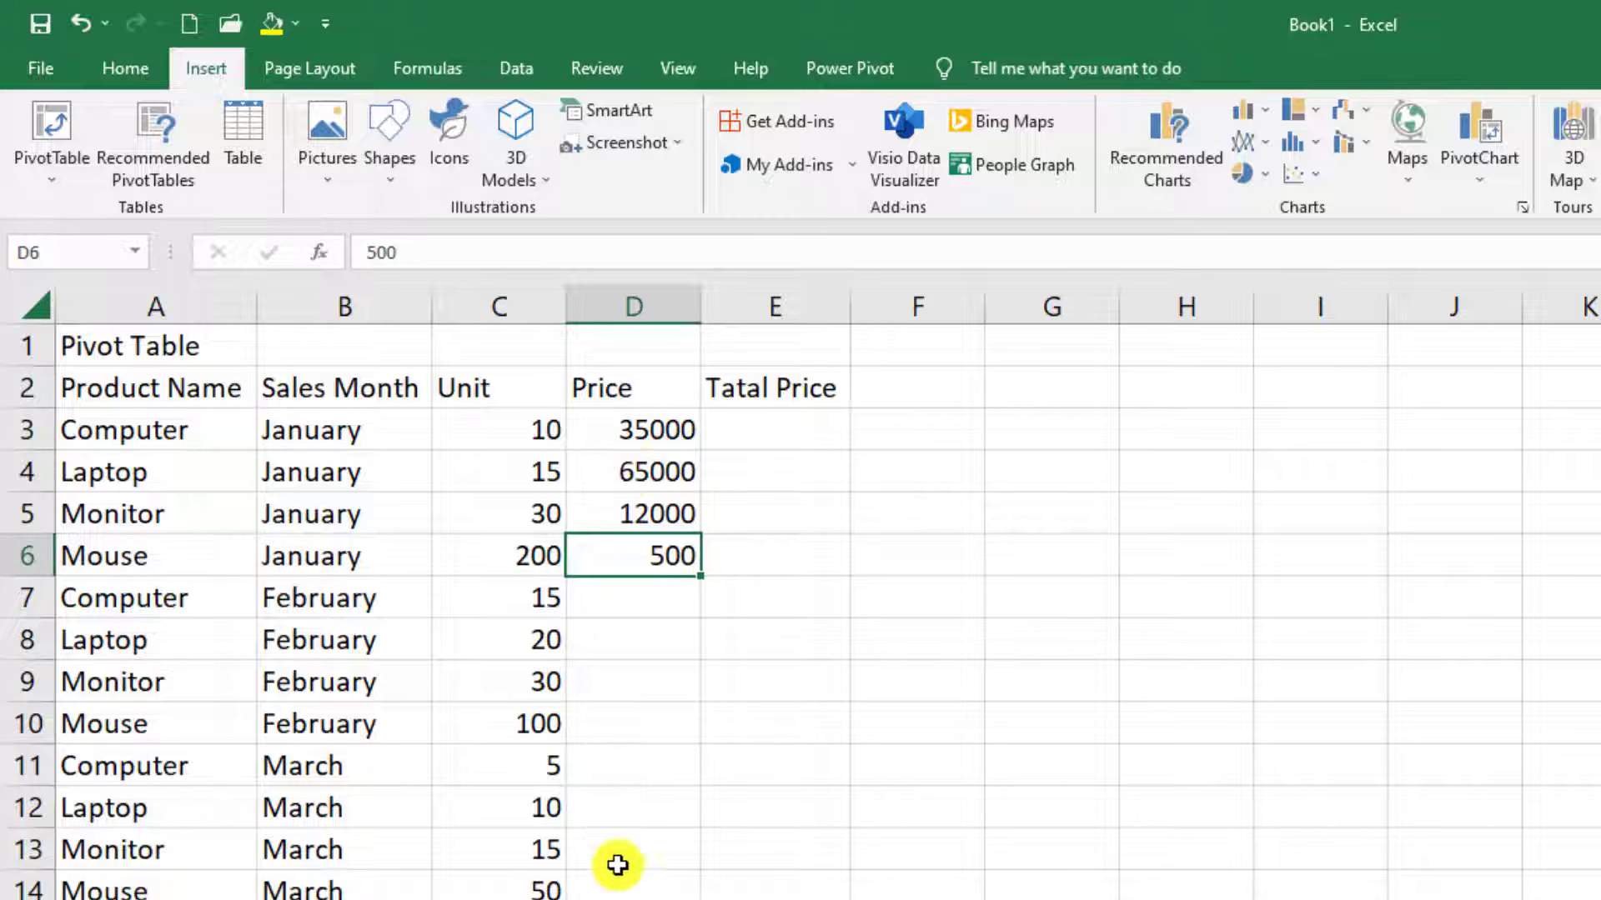
{"action": "left_click_drag", "start_coordinate": [629, 429], "coordinate": [648, 557]}
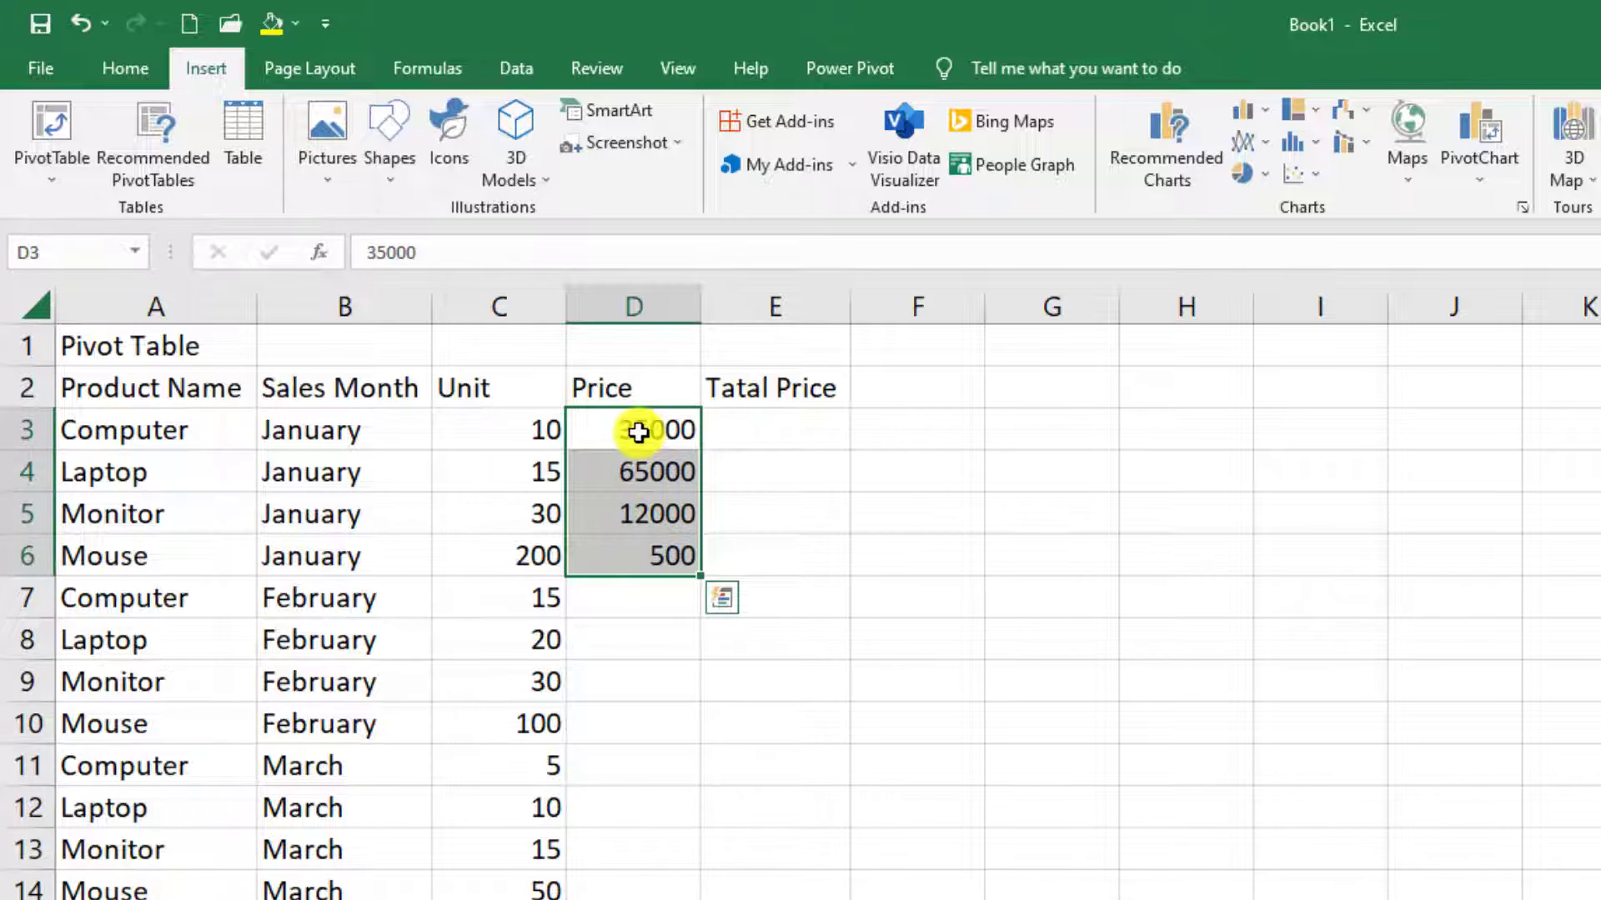
{"action": "right_click", "coordinate": [638, 432]}
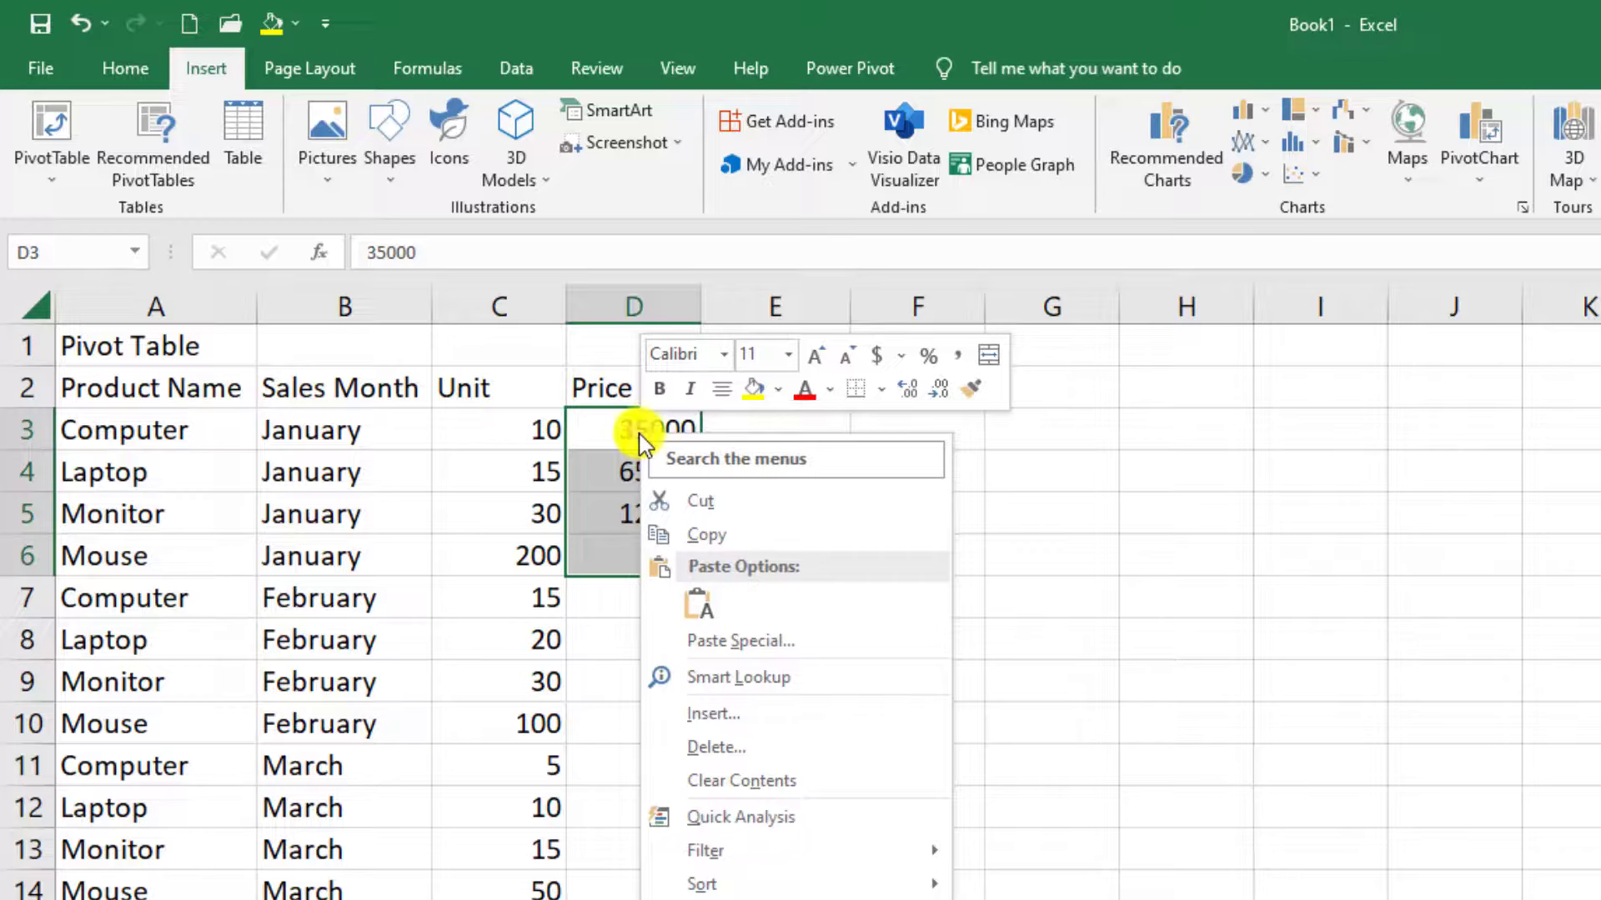
{"action": "left_click", "coordinate": [705, 533]}
Paste the prices at D7, D11 and D15, then fill 35000 into D8.
{"action": "left_click", "coordinate": [635, 599]}
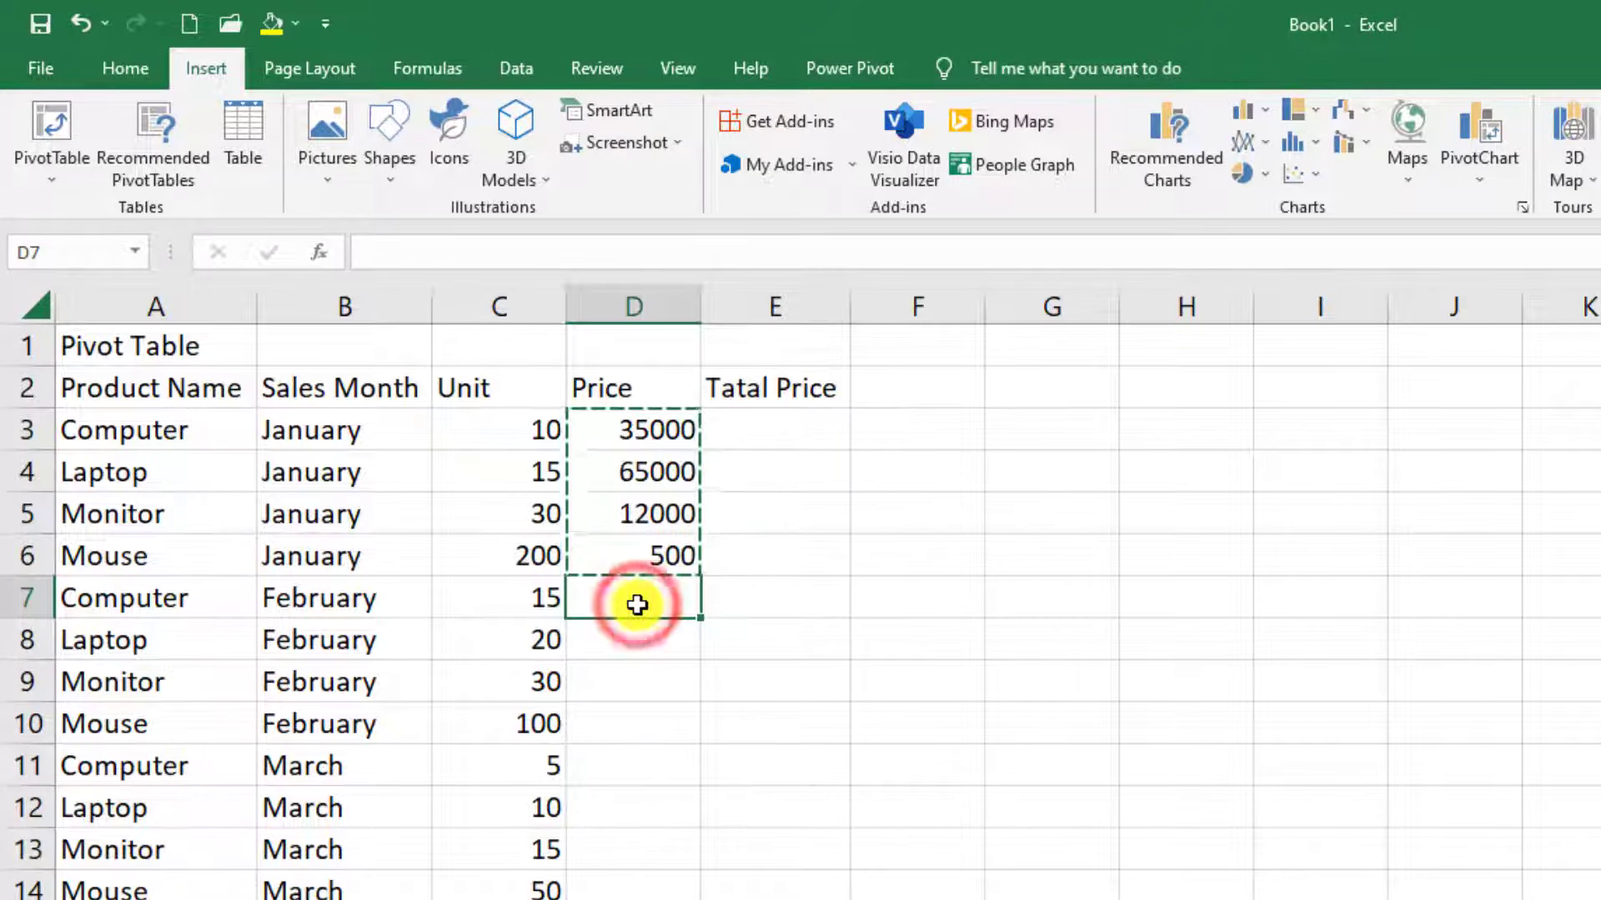
{"action": "key", "text": "ctrl+v"}
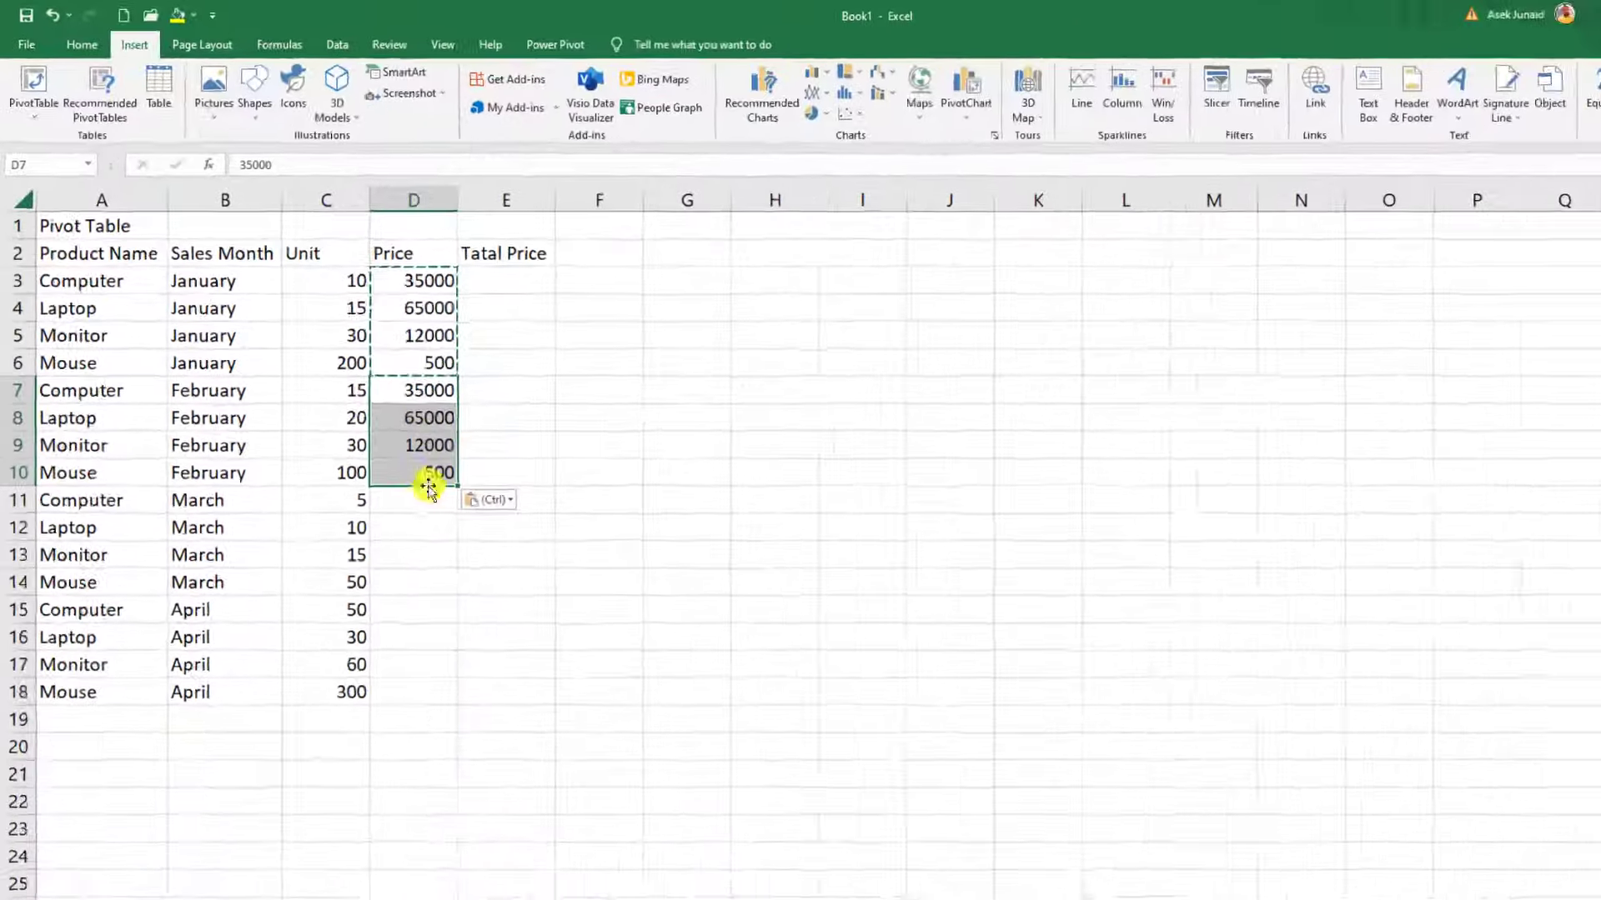
{"action": "left_click", "coordinate": [386, 457]}
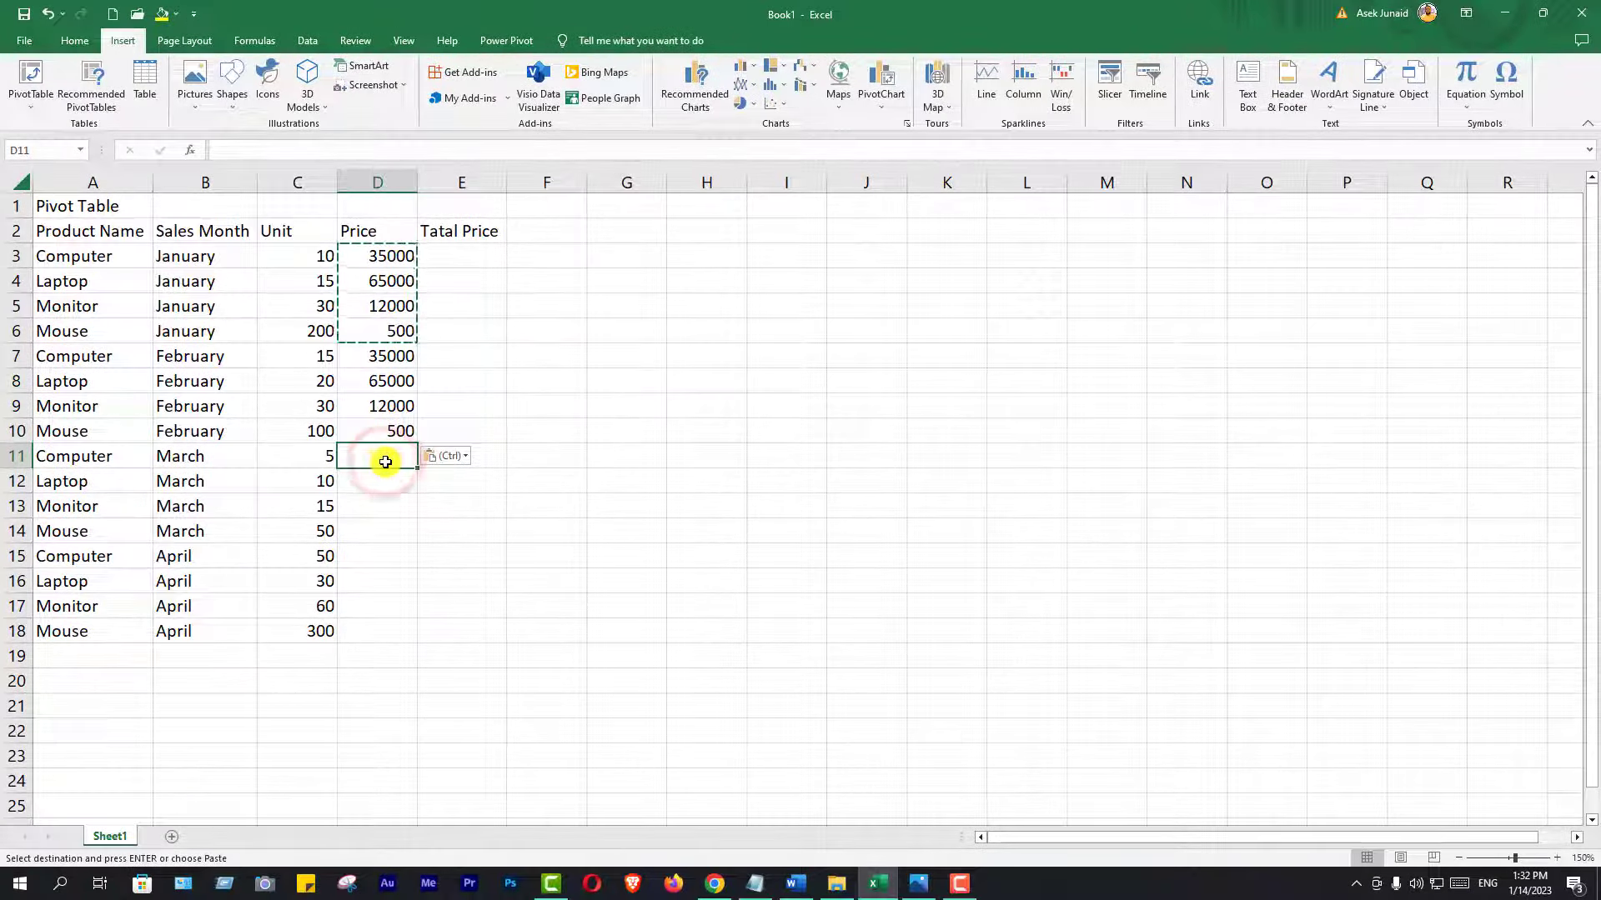
{"action": "key", "text": "ctrl+v"}
{"action": "left_click", "coordinate": [371, 559]}
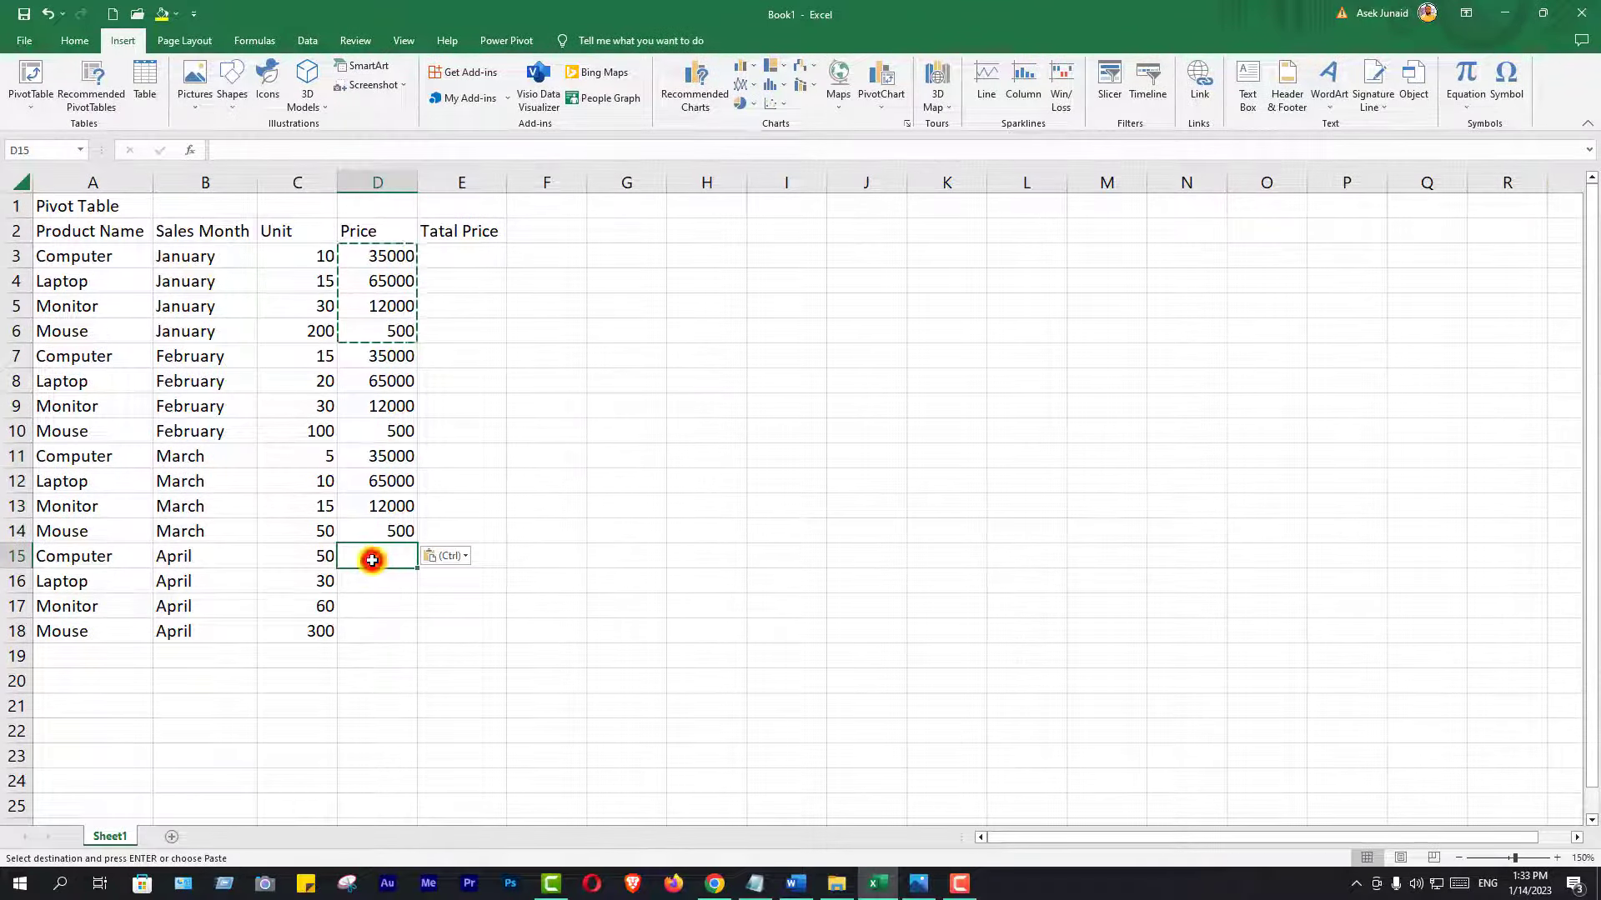
{"action": "key", "text": "ctrl+v"}
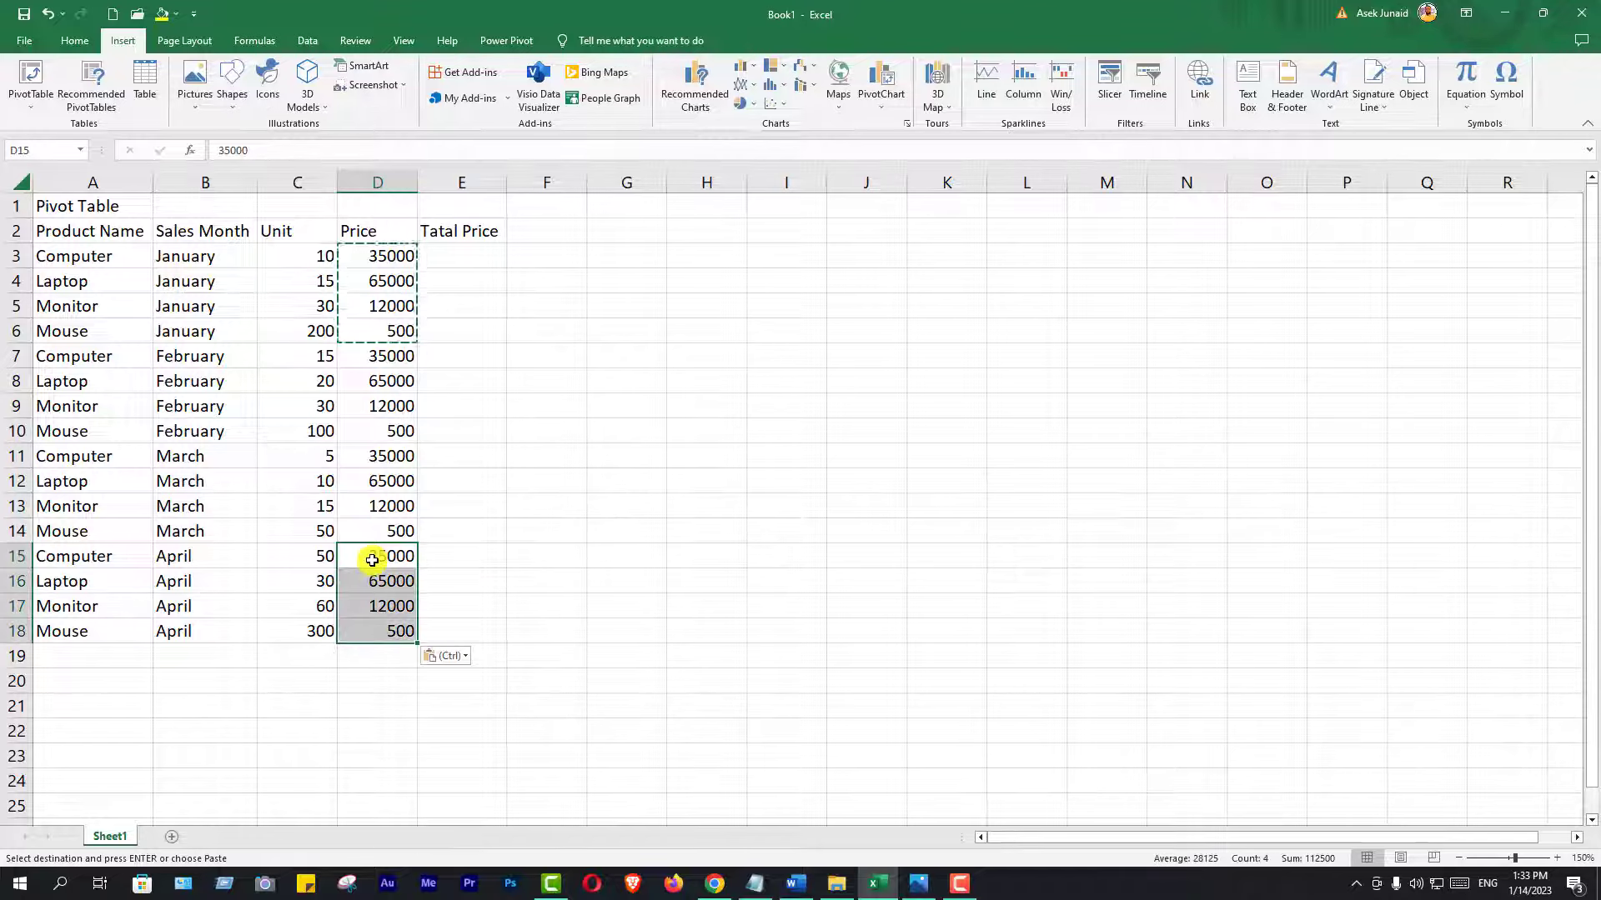
{"action": "left_click", "coordinate": [398, 408]}
{"action": "left_click", "coordinate": [377, 307]}
{"action": "left_click", "coordinate": [383, 379]}
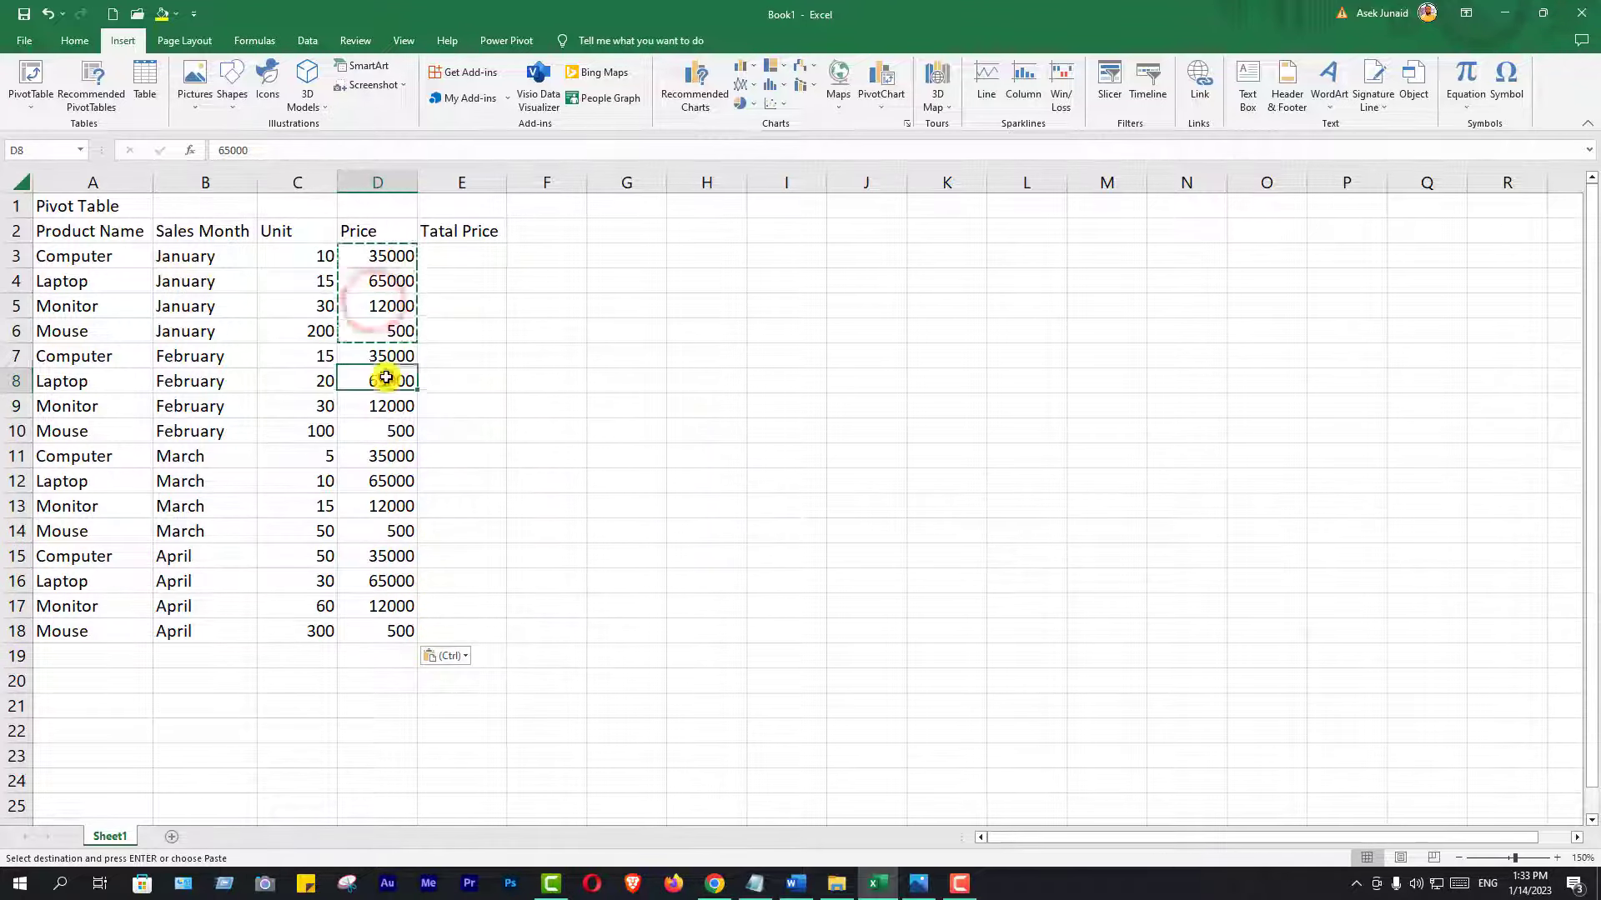
{"action": "key", "text": "ctrl+d"}
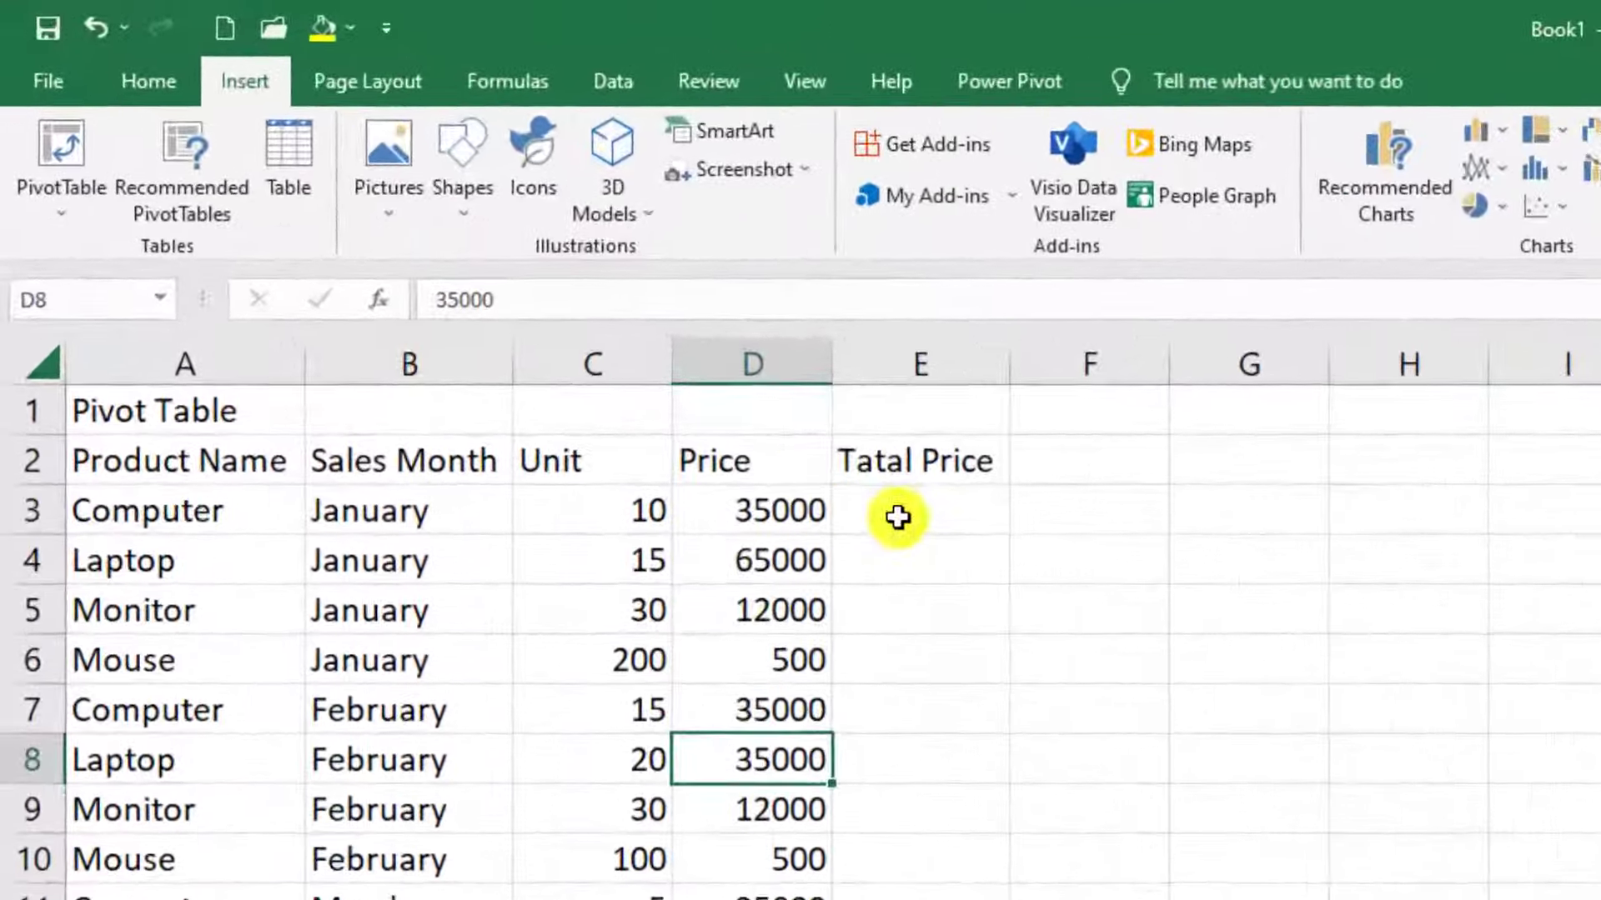
Select E3 for the first Total Price and bring up the Home ribbon's AutoSum commands.
{"action": "left_click", "coordinate": [451, 260]}
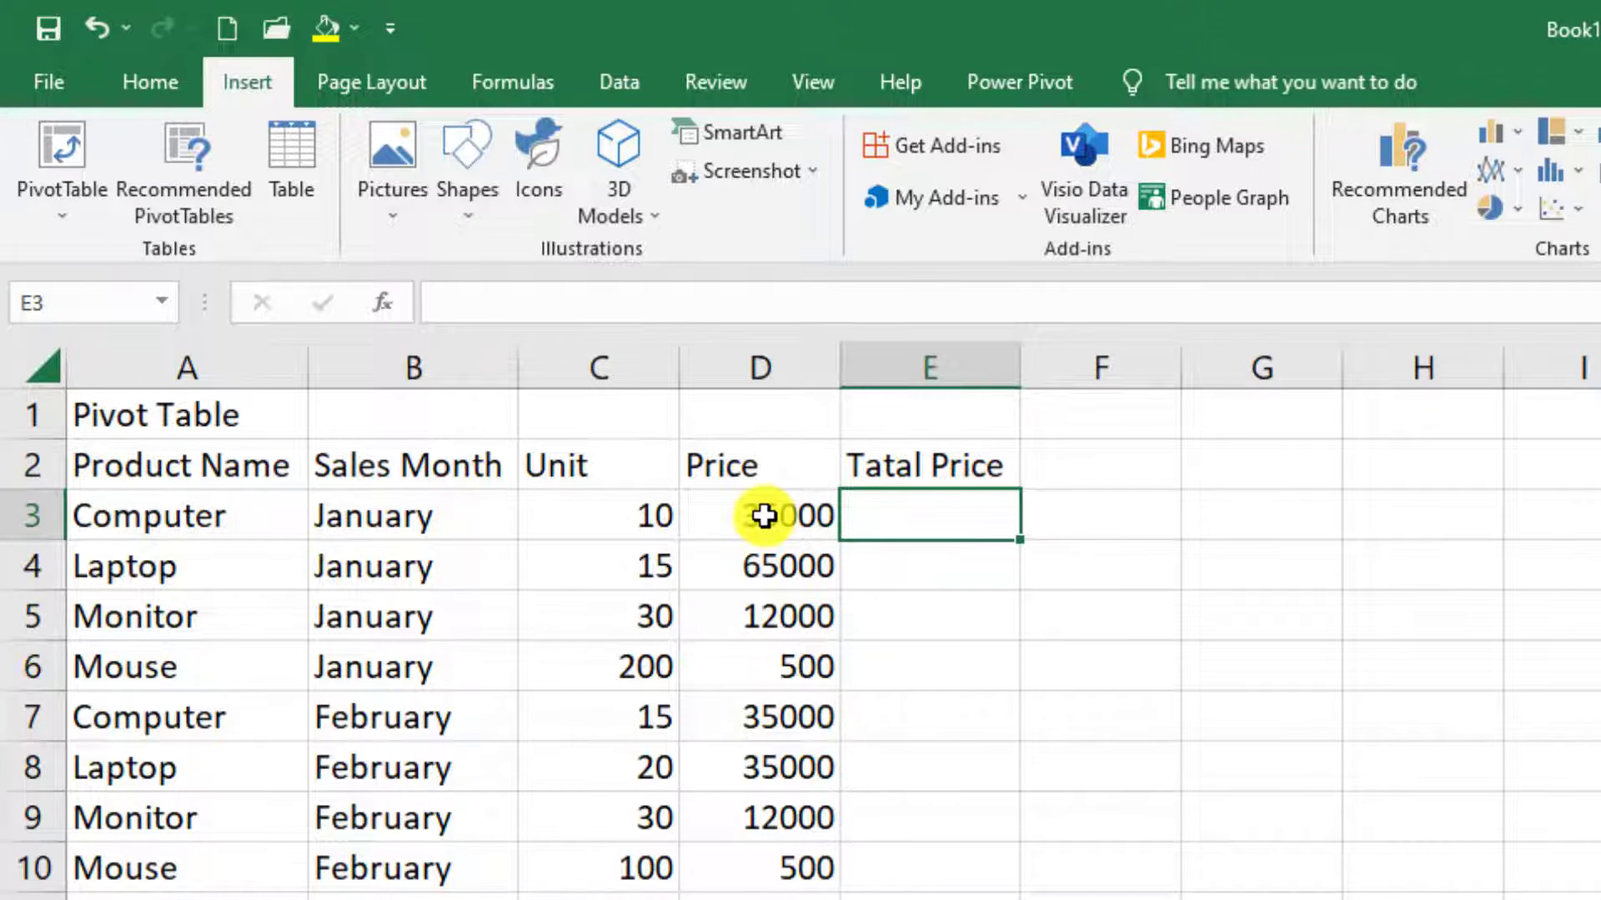
{"action": "left_click", "coordinate": [905, 516]}
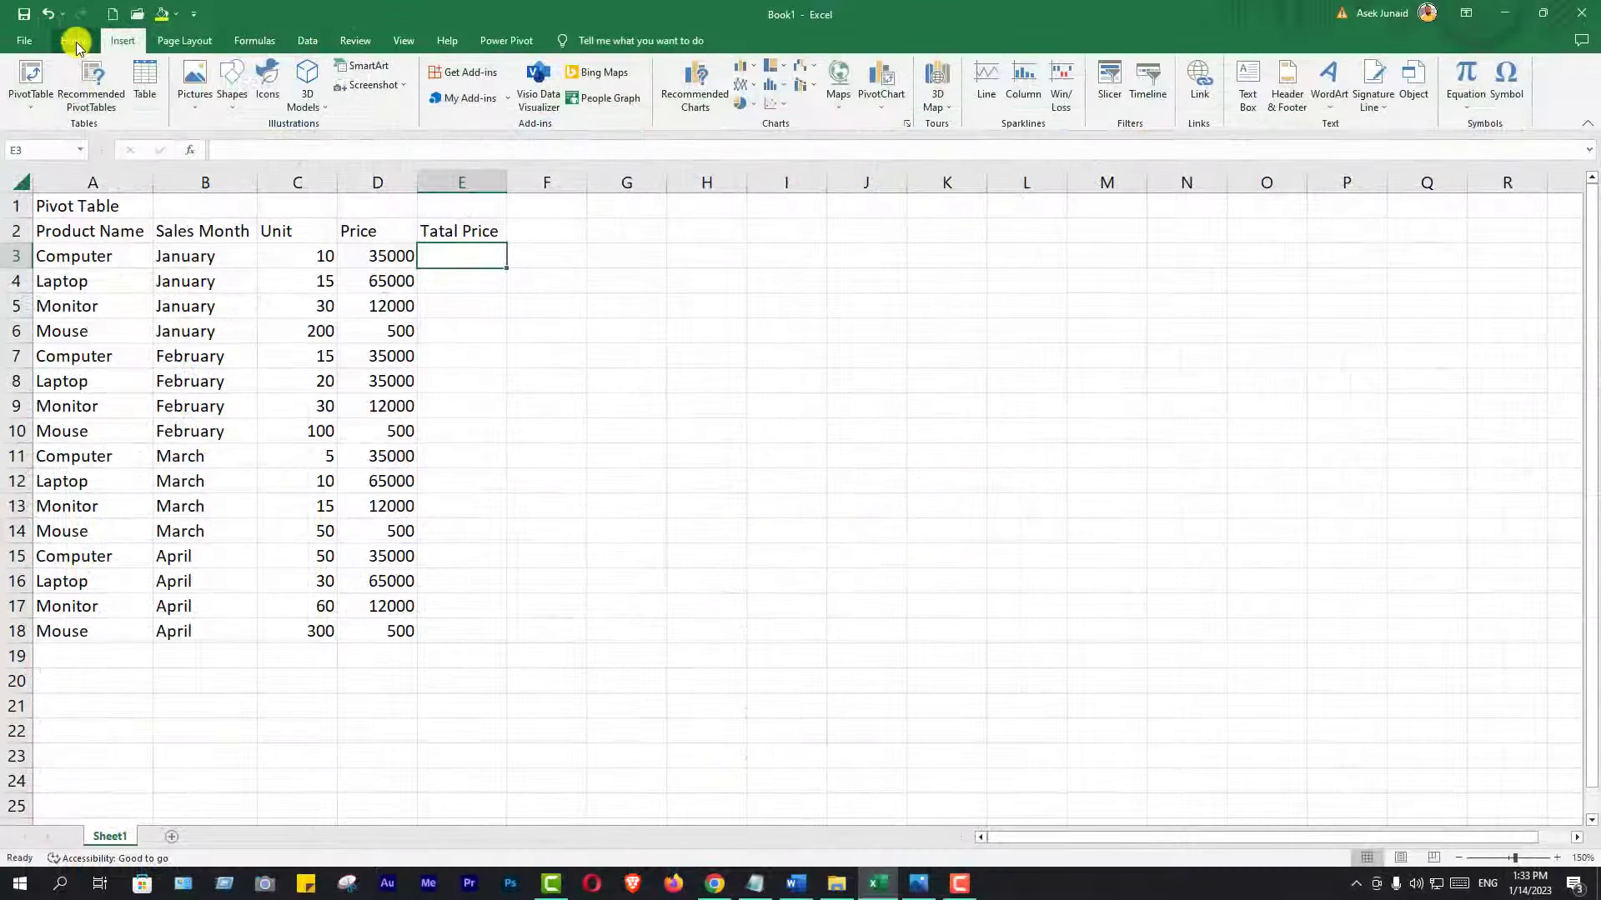
{"action": "left_click", "coordinate": [76, 41]}
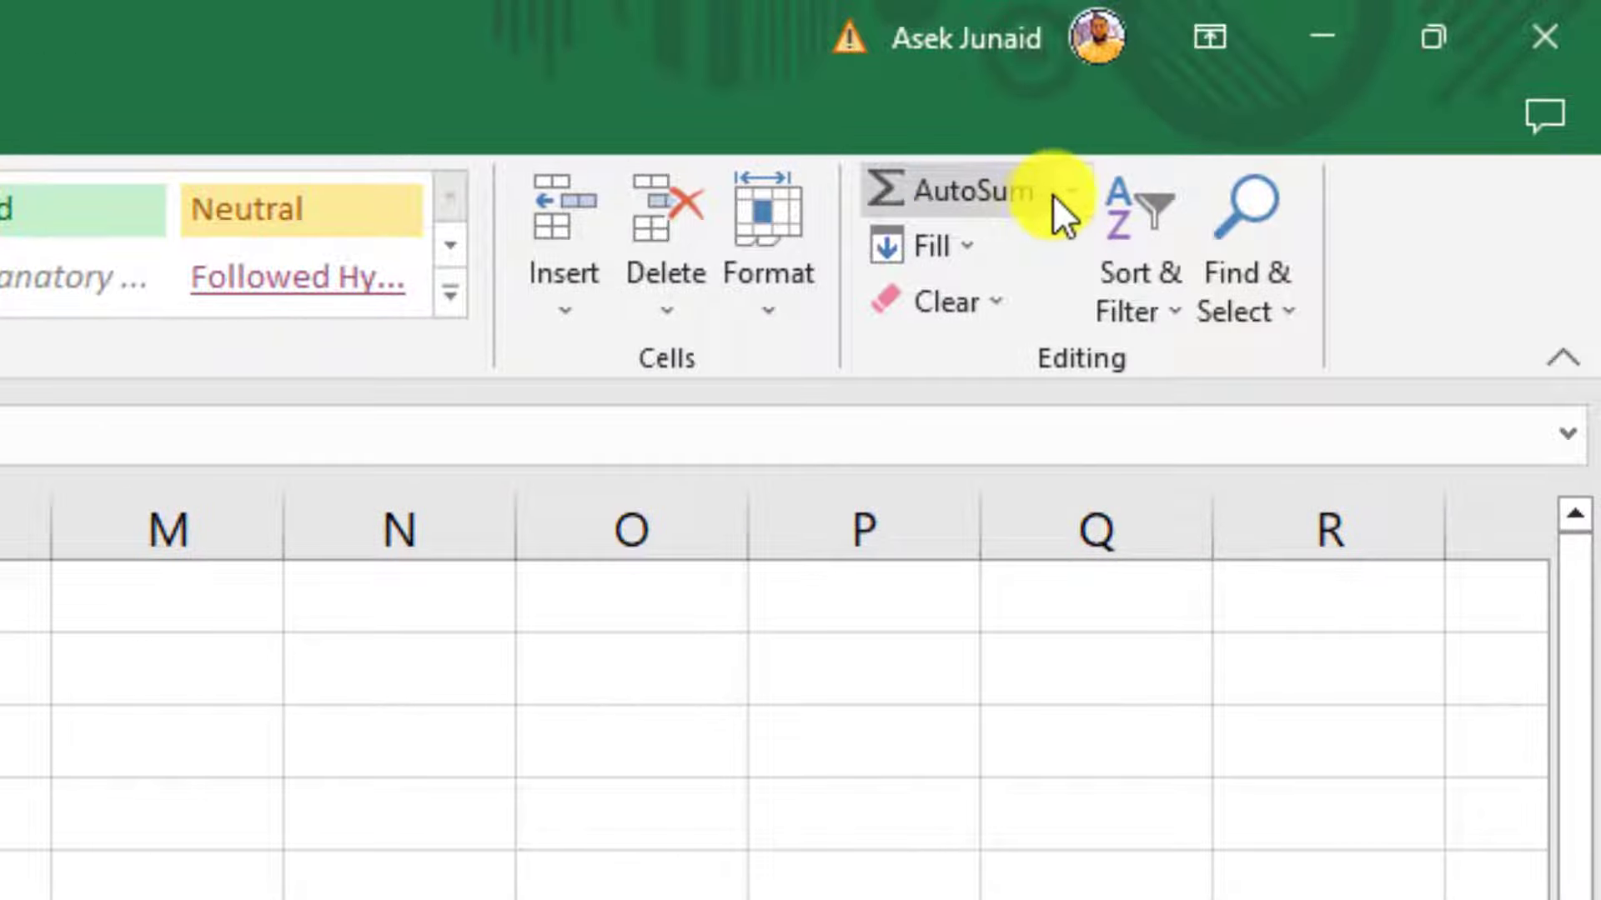
Make E3 =SUM(C3*D3) so Computer's January total shows 350000.
{"action": "left_click", "coordinate": [1070, 190]}
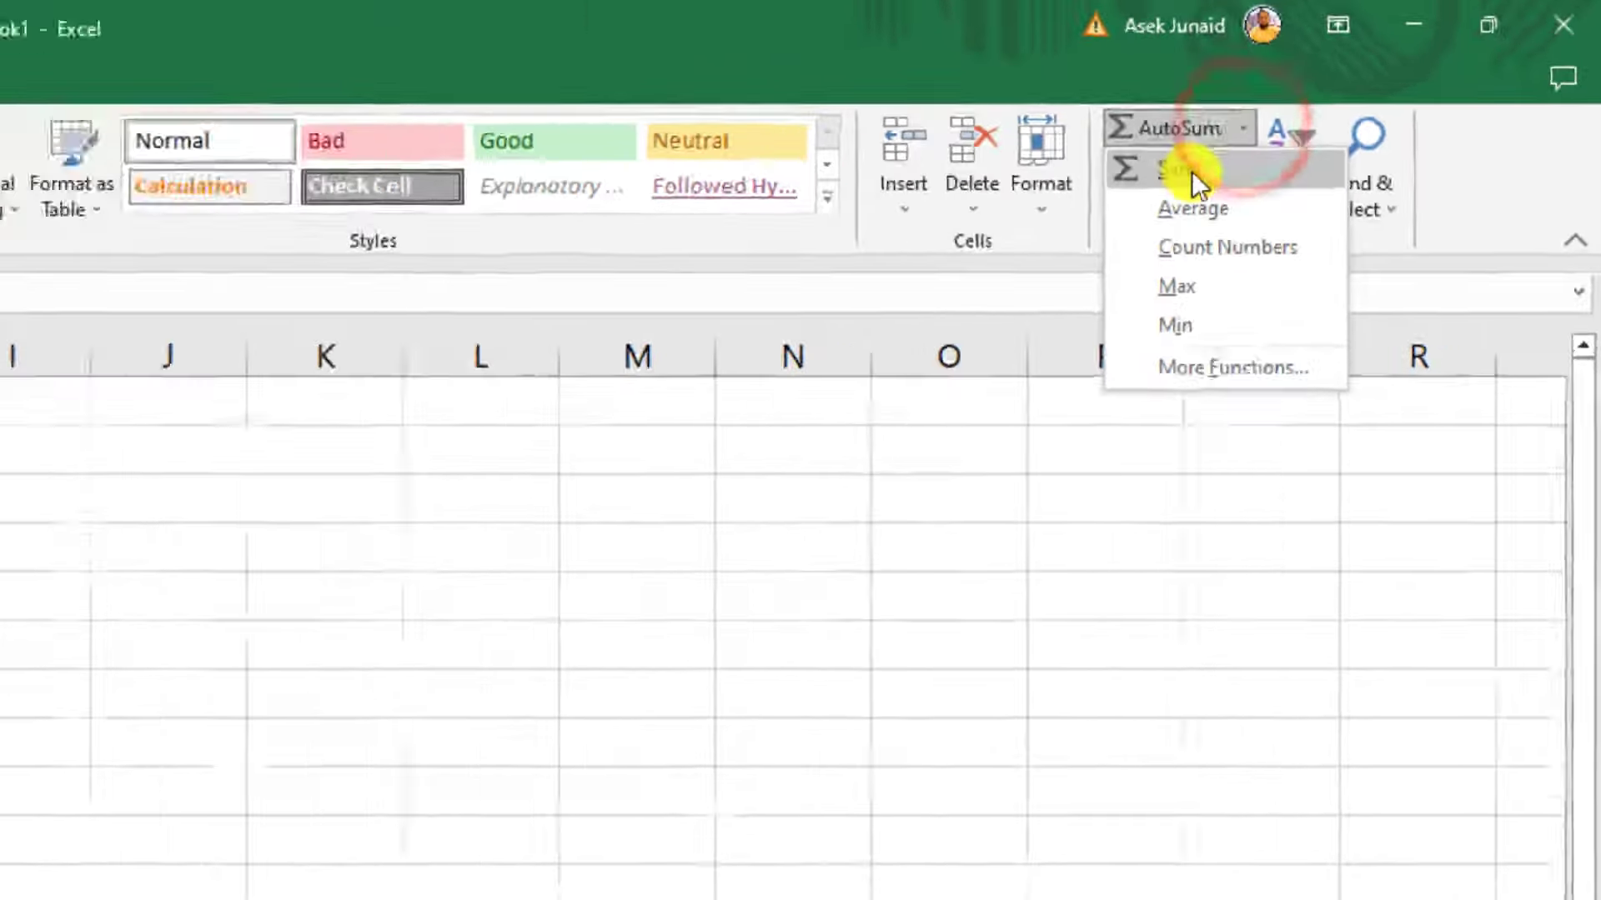
{"action": "left_click", "coordinate": [1192, 172]}
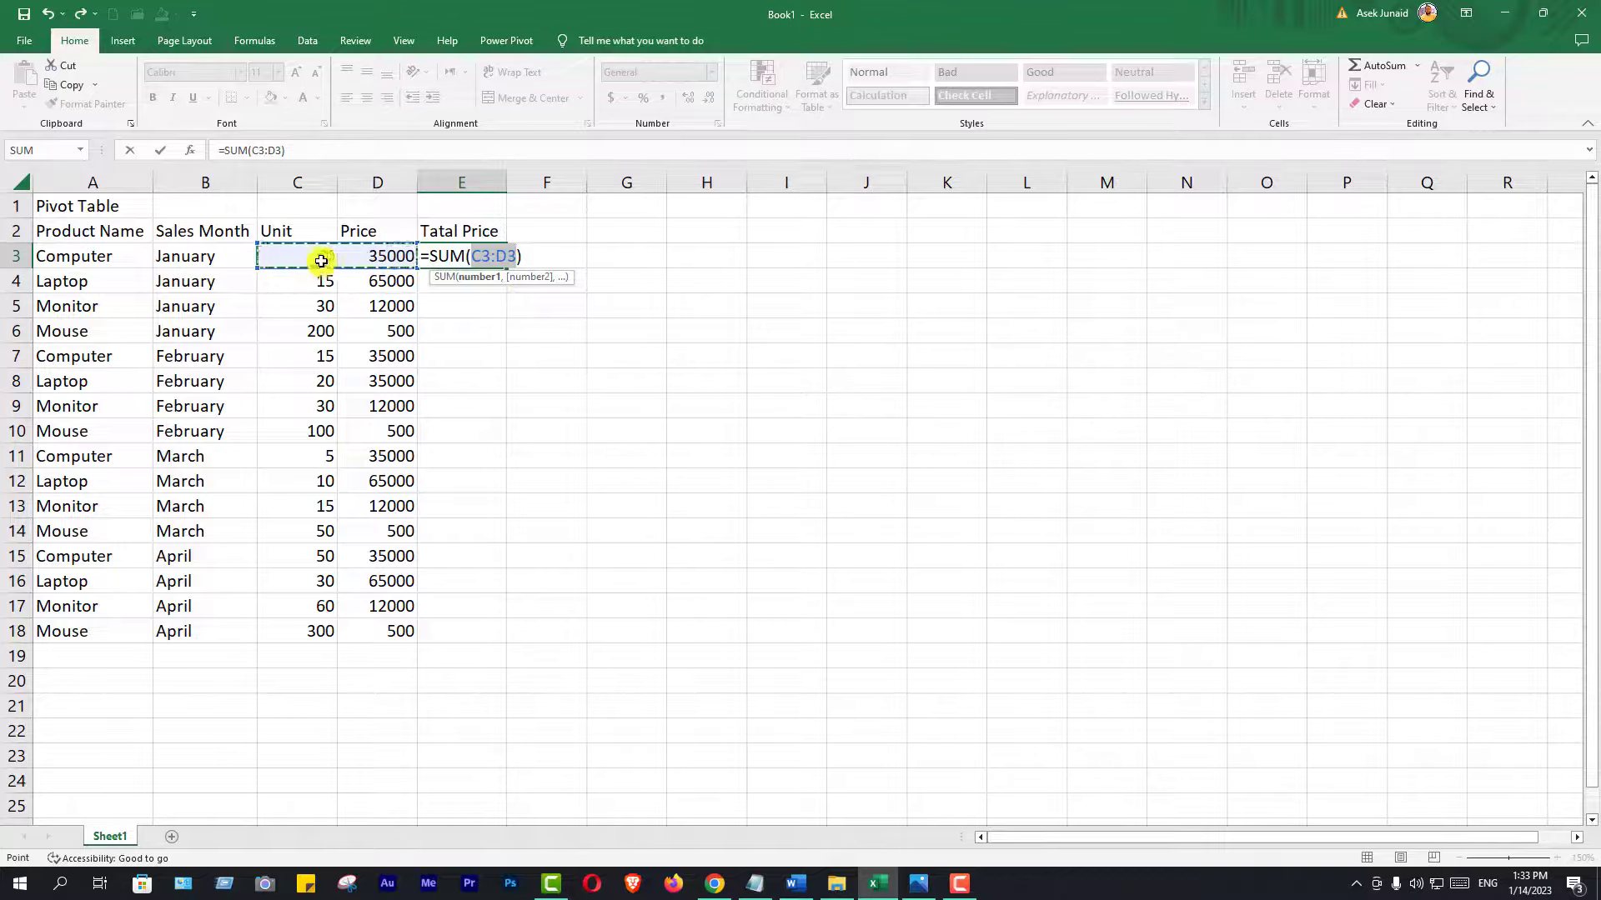
{"action": "left_click_drag", "start_coordinate": [321, 261], "coordinate": [389, 267]}
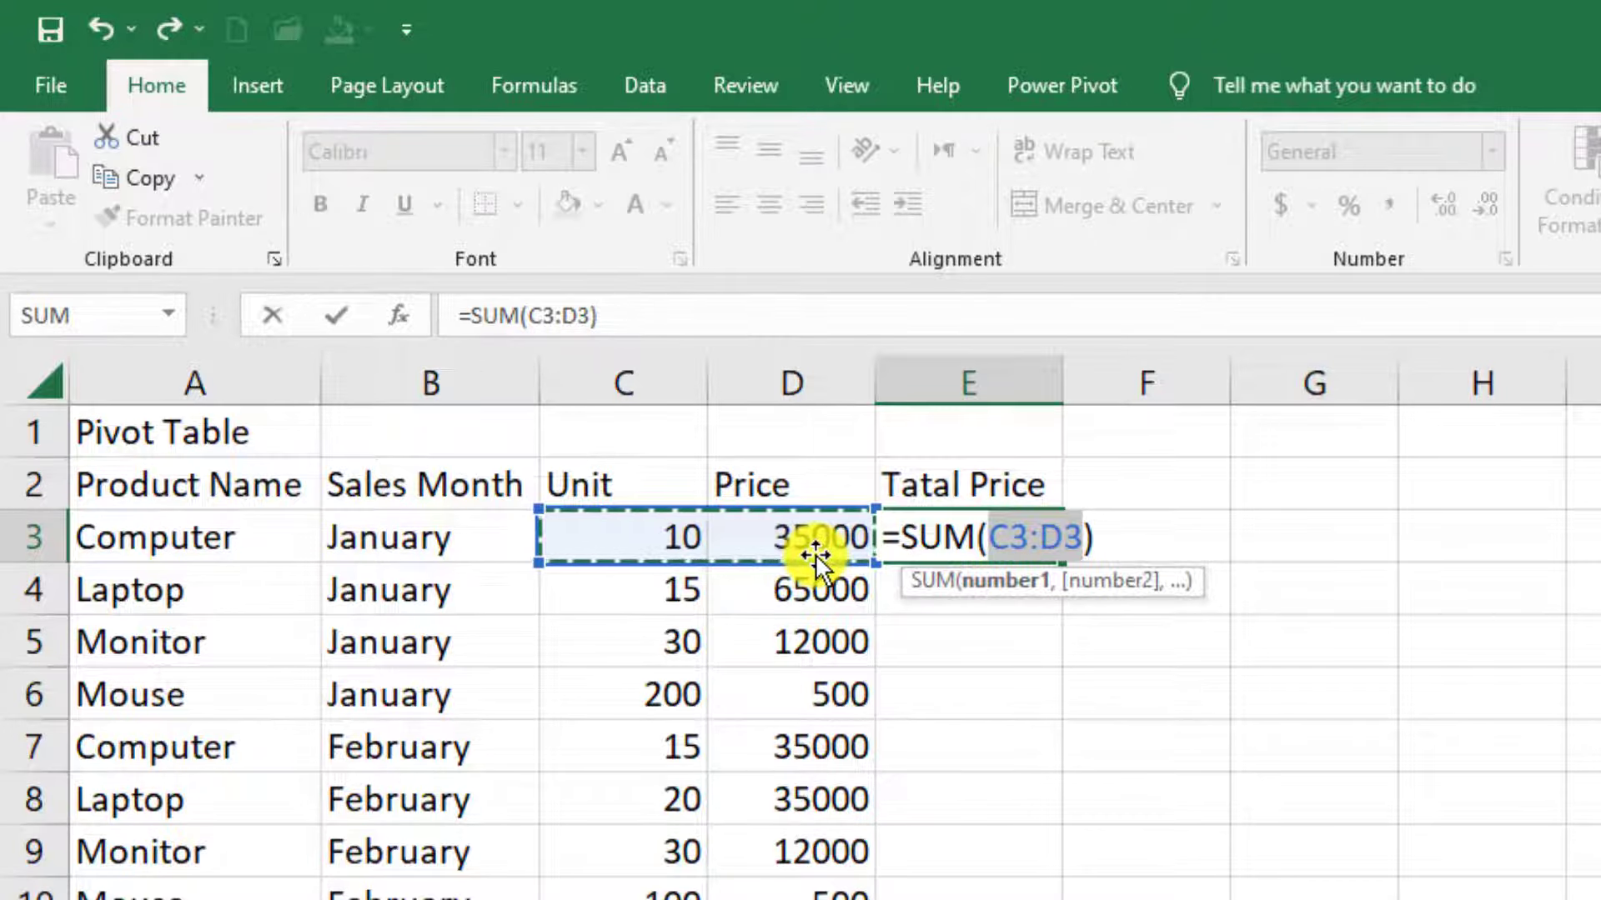
{"action": "left_click", "coordinate": [1038, 542]}
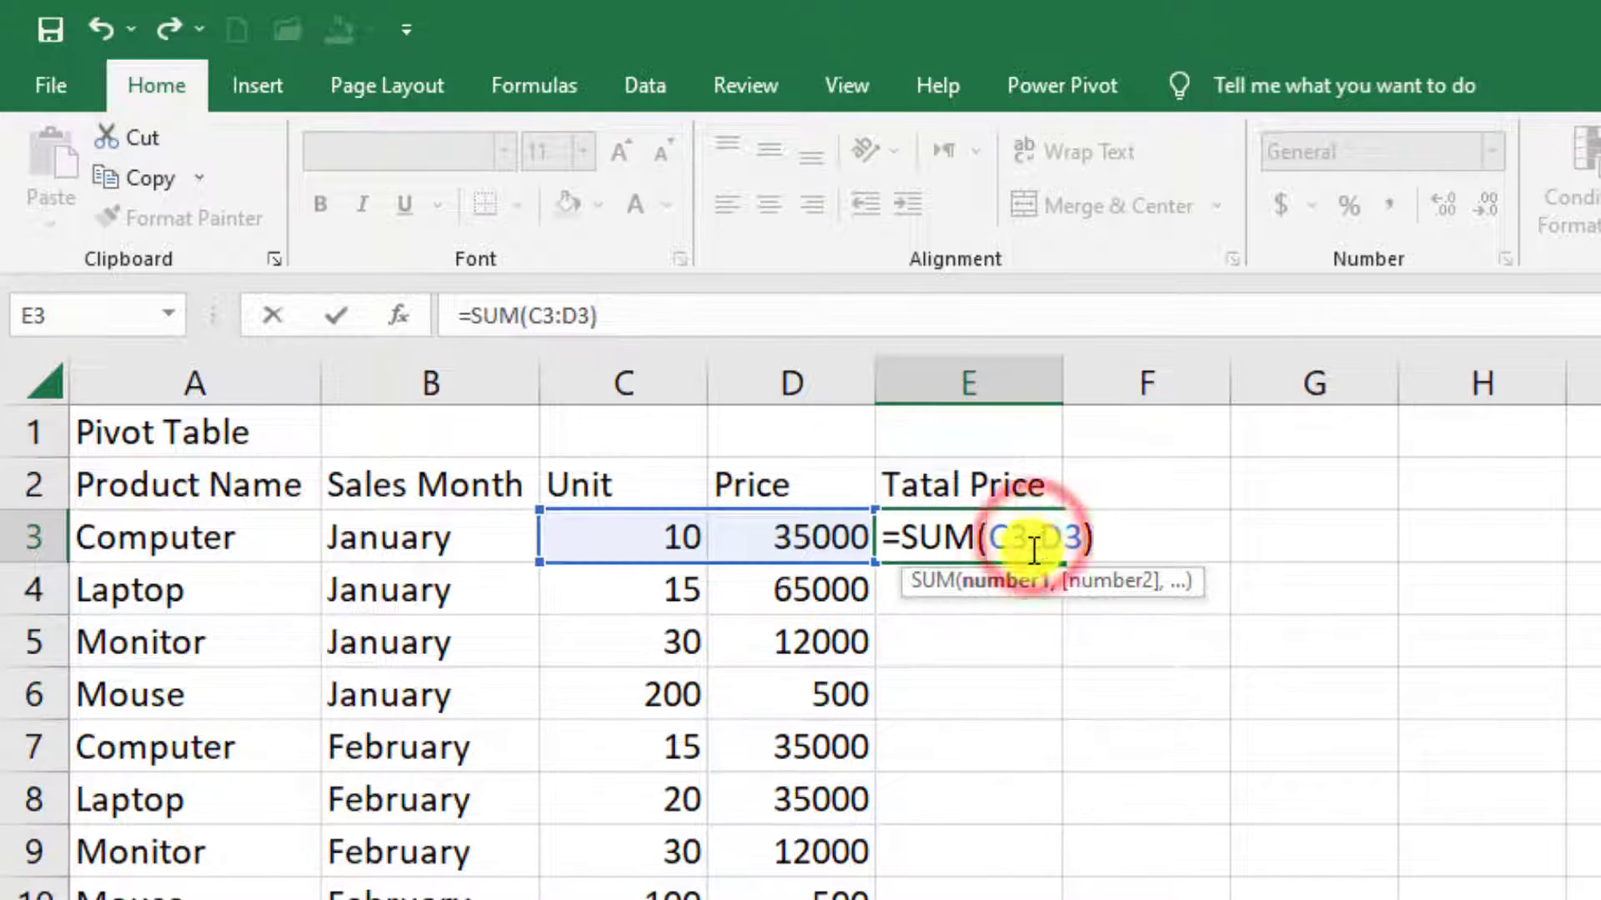
{"action": "left_click", "coordinate": [1039, 544]}
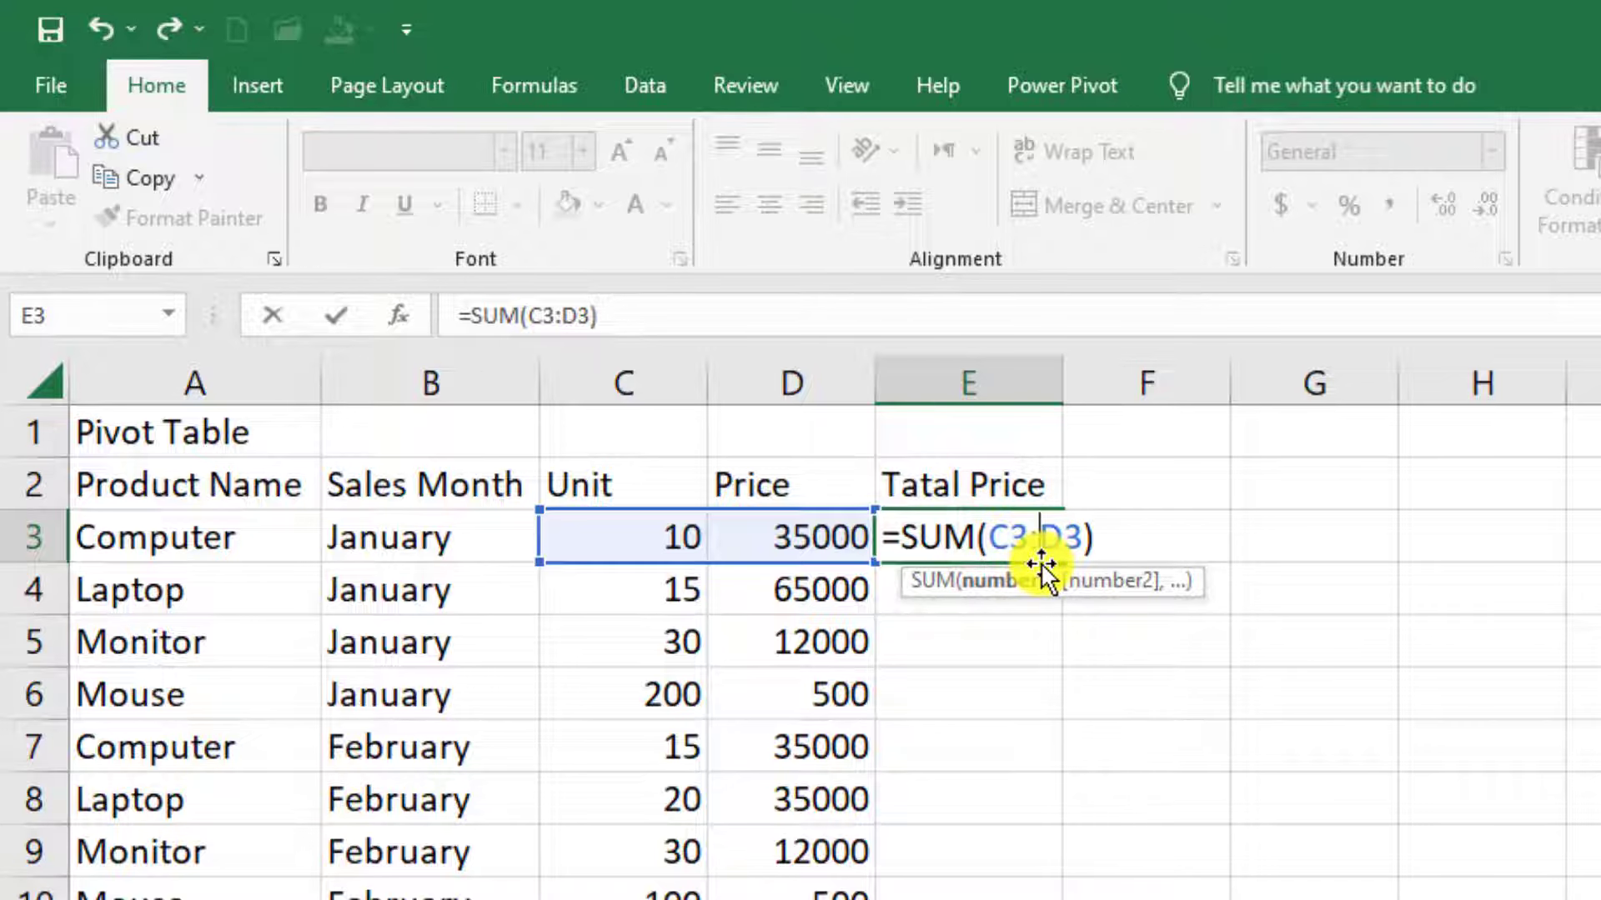
{"action": "key", "text": "BackSpace"}
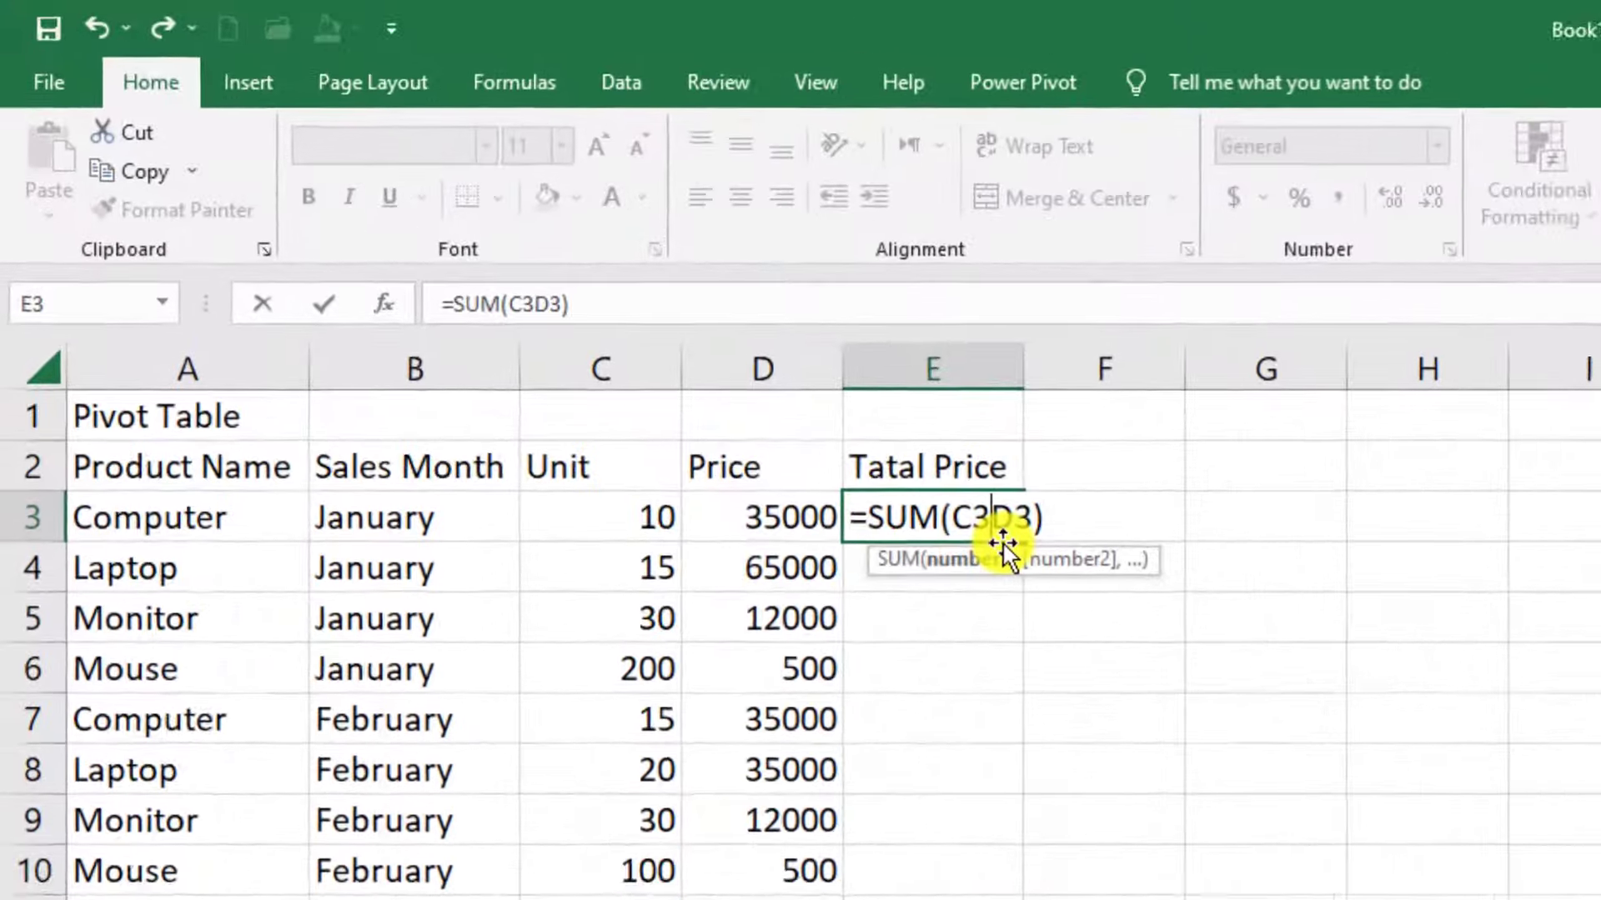
{"action": "type", "text": "*"}
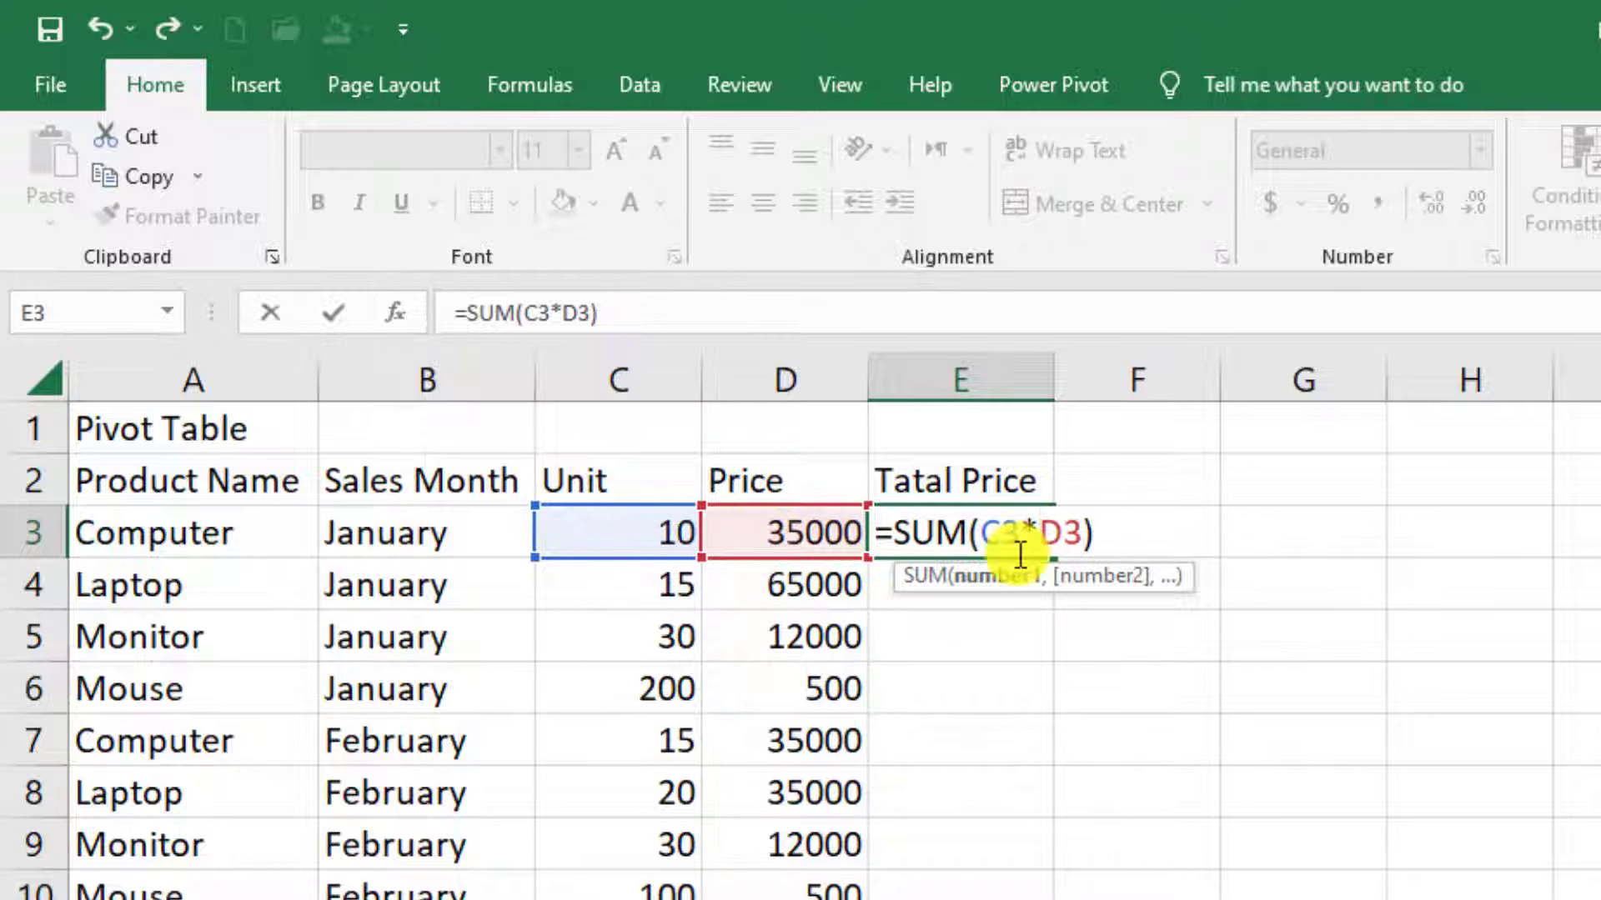
{"action": "key", "text": "Return"}
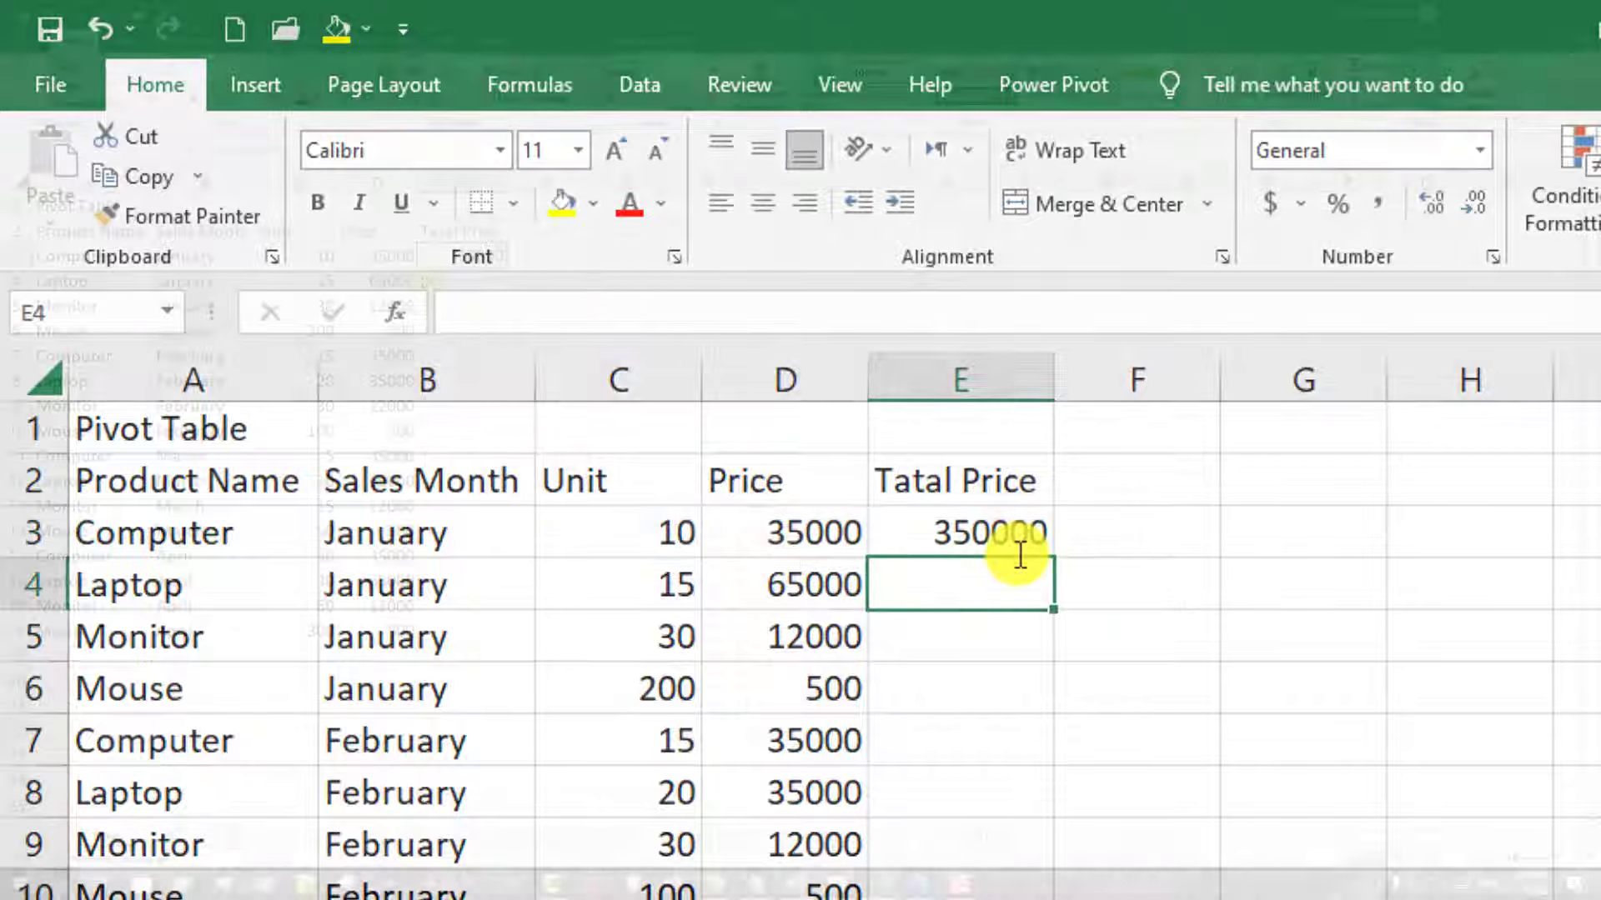
Fill E3's Unit-times-Price formula down through E18.
{"action": "left_click", "coordinate": [1018, 550]}
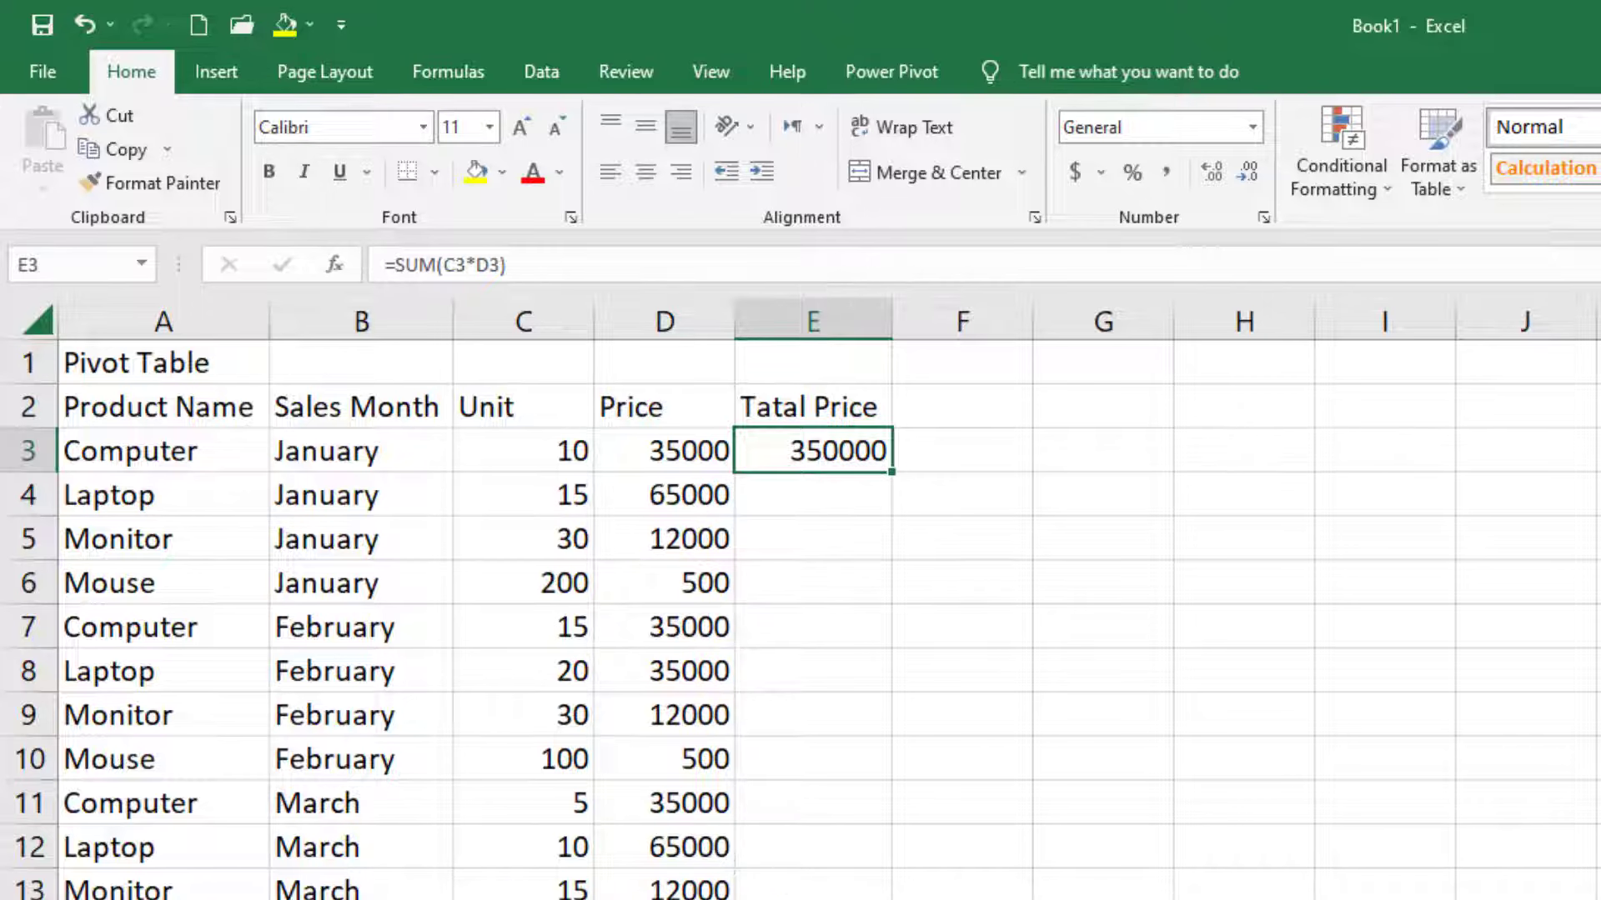
{"action": "left_click", "coordinate": [831, 447]}
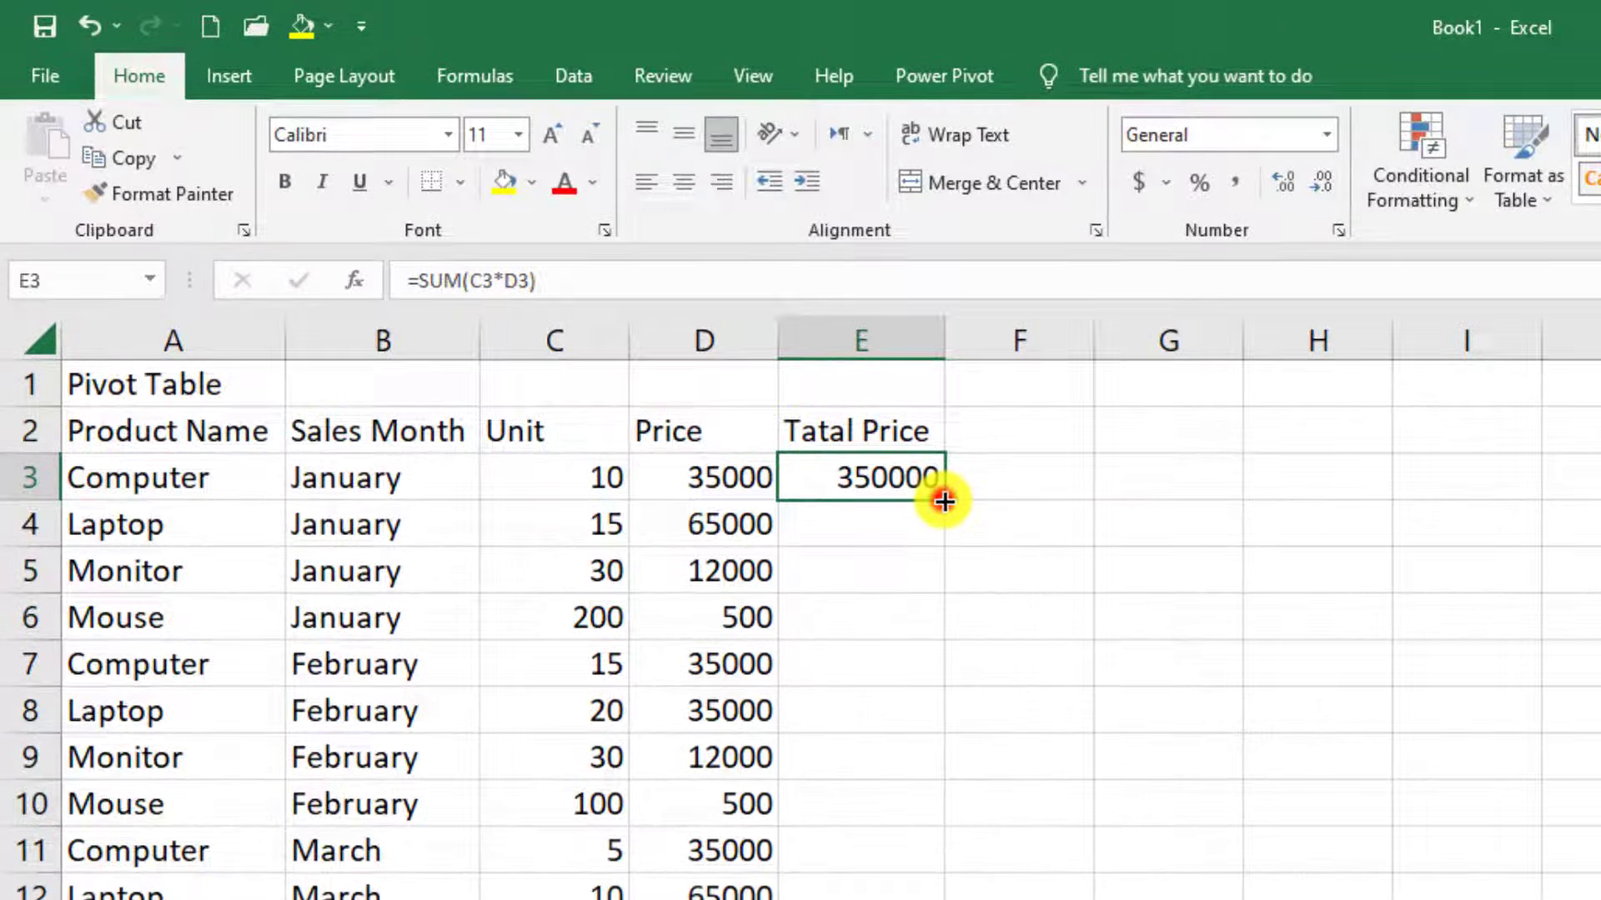
{"action": "mouse_move", "coordinate": [943, 501]}
{"action": "left_mouse_down"}
{"action": "mouse_move", "coordinate": [684, 623]}
{"action": "mouse_move", "coordinate": [685, 860]}
{"action": "left_mouse_up"}
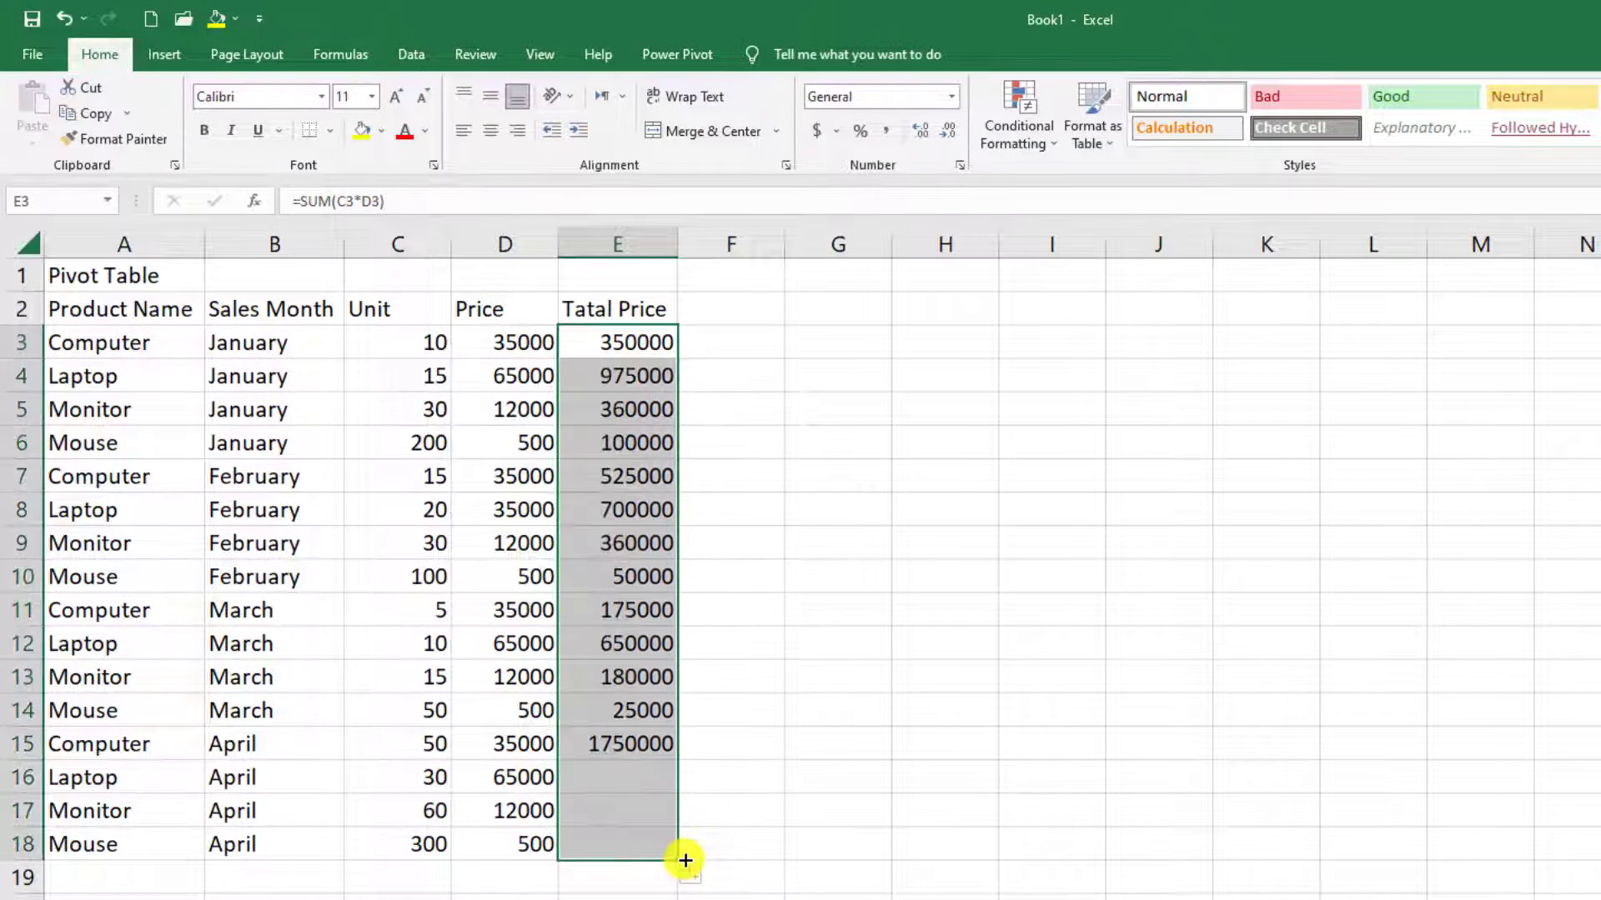
{"action": "left_click", "coordinate": [659, 844]}
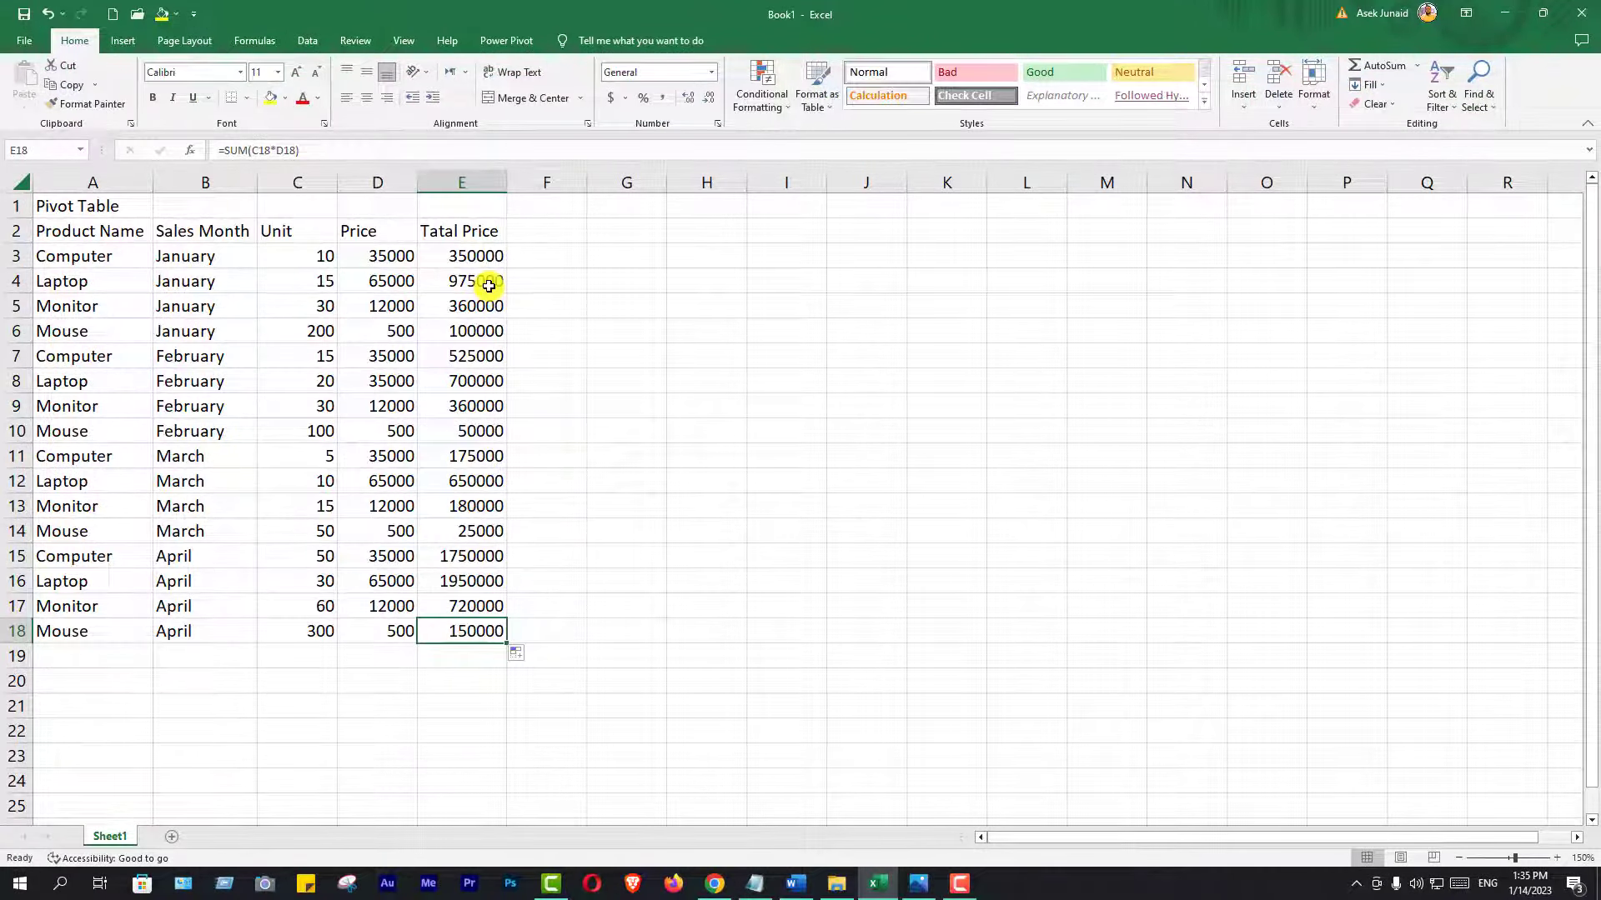
{"action": "left_click", "coordinate": [542, 258]}
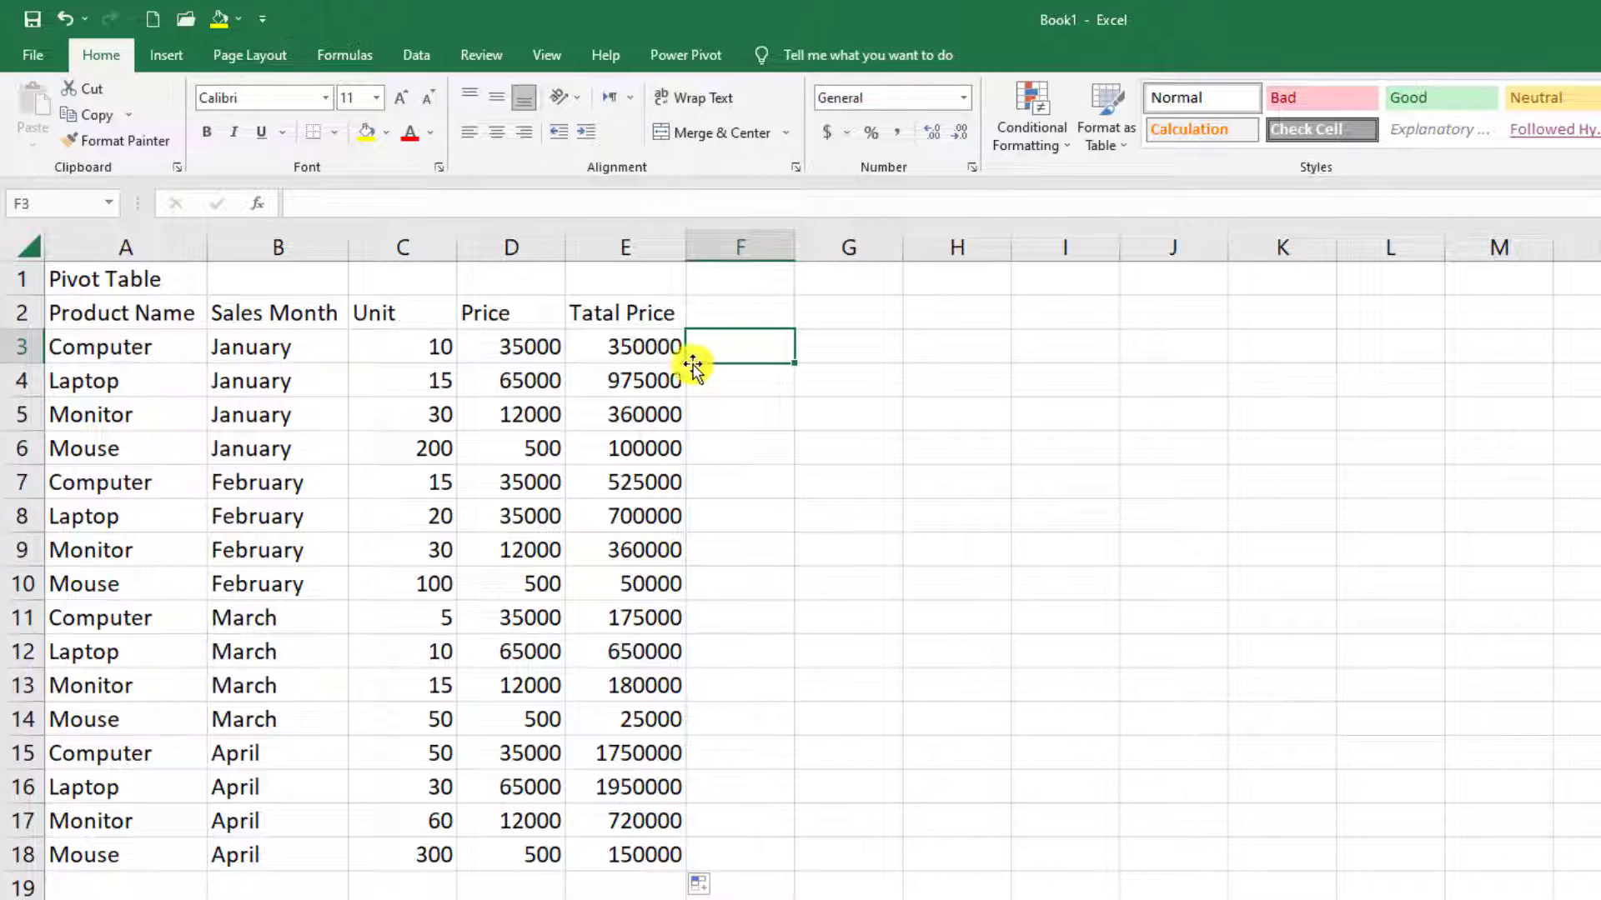
{"action": "left_click", "coordinate": [594, 718]}
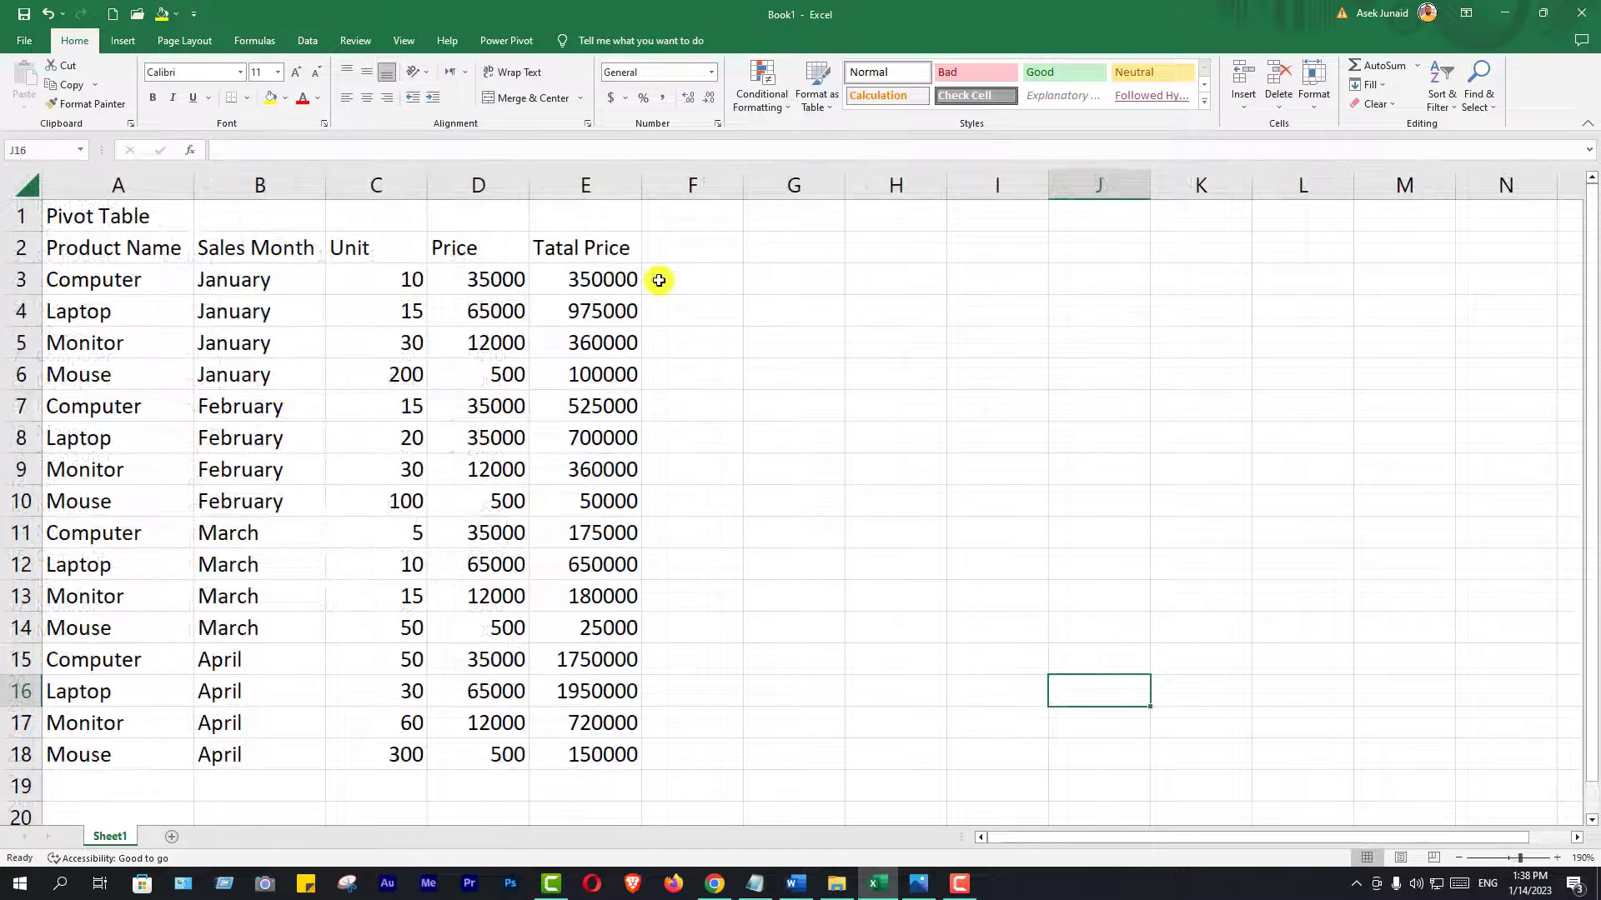
{"action": "left_click", "coordinate": [657, 280]}
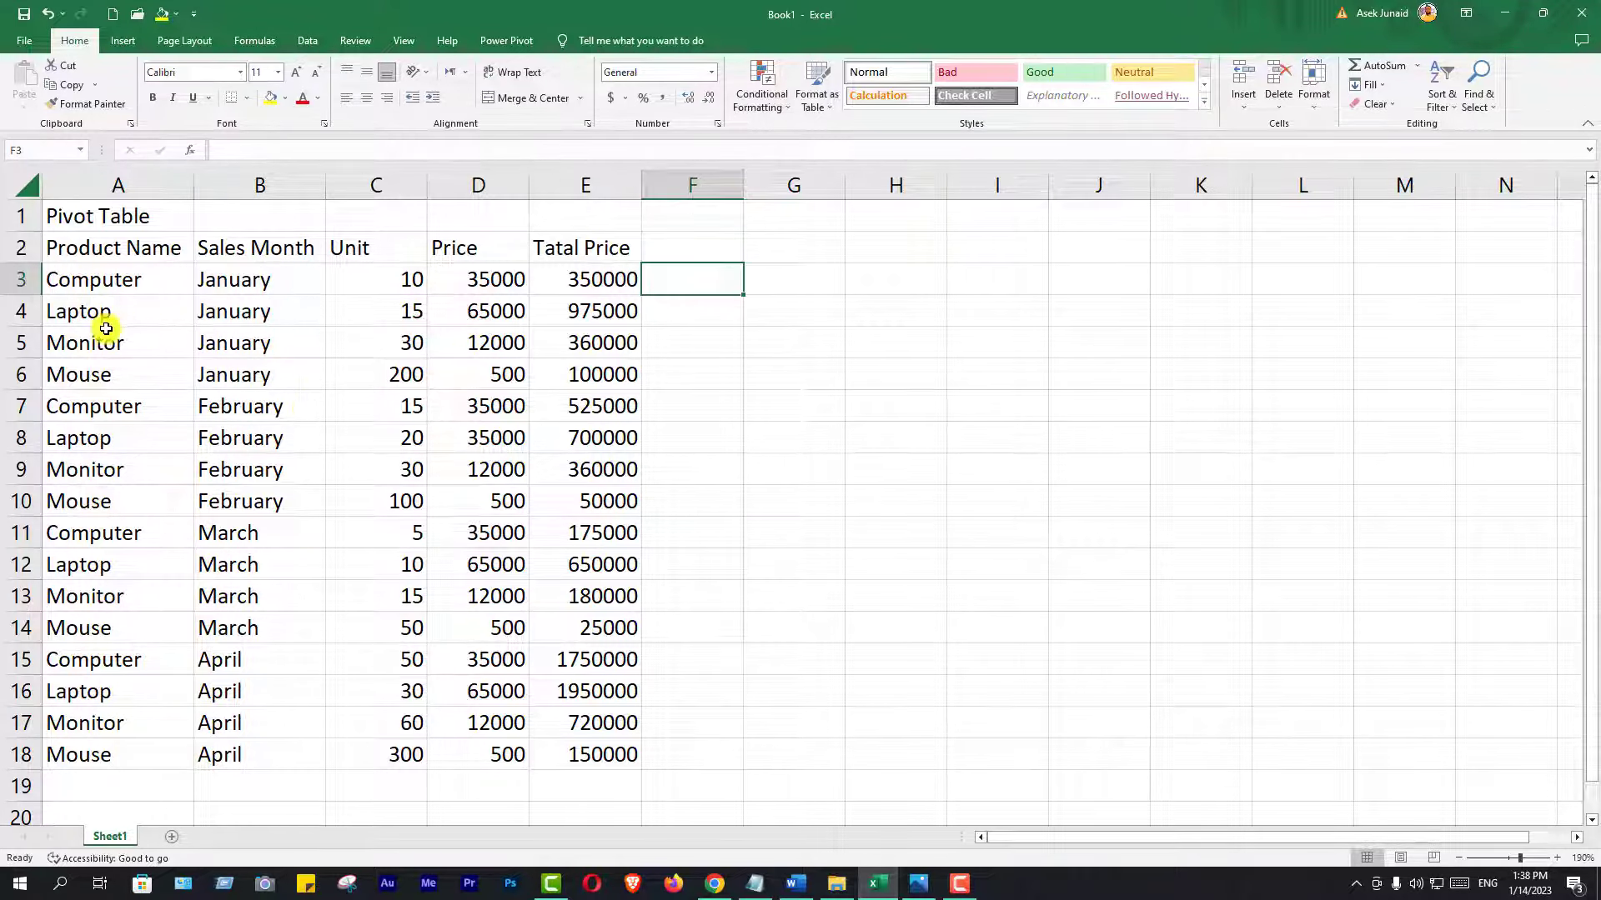
Bold the header row A2:E2, then select the four January rows.
{"action": "left_click_drag", "start_coordinate": [50, 242], "coordinate": [583, 249]}
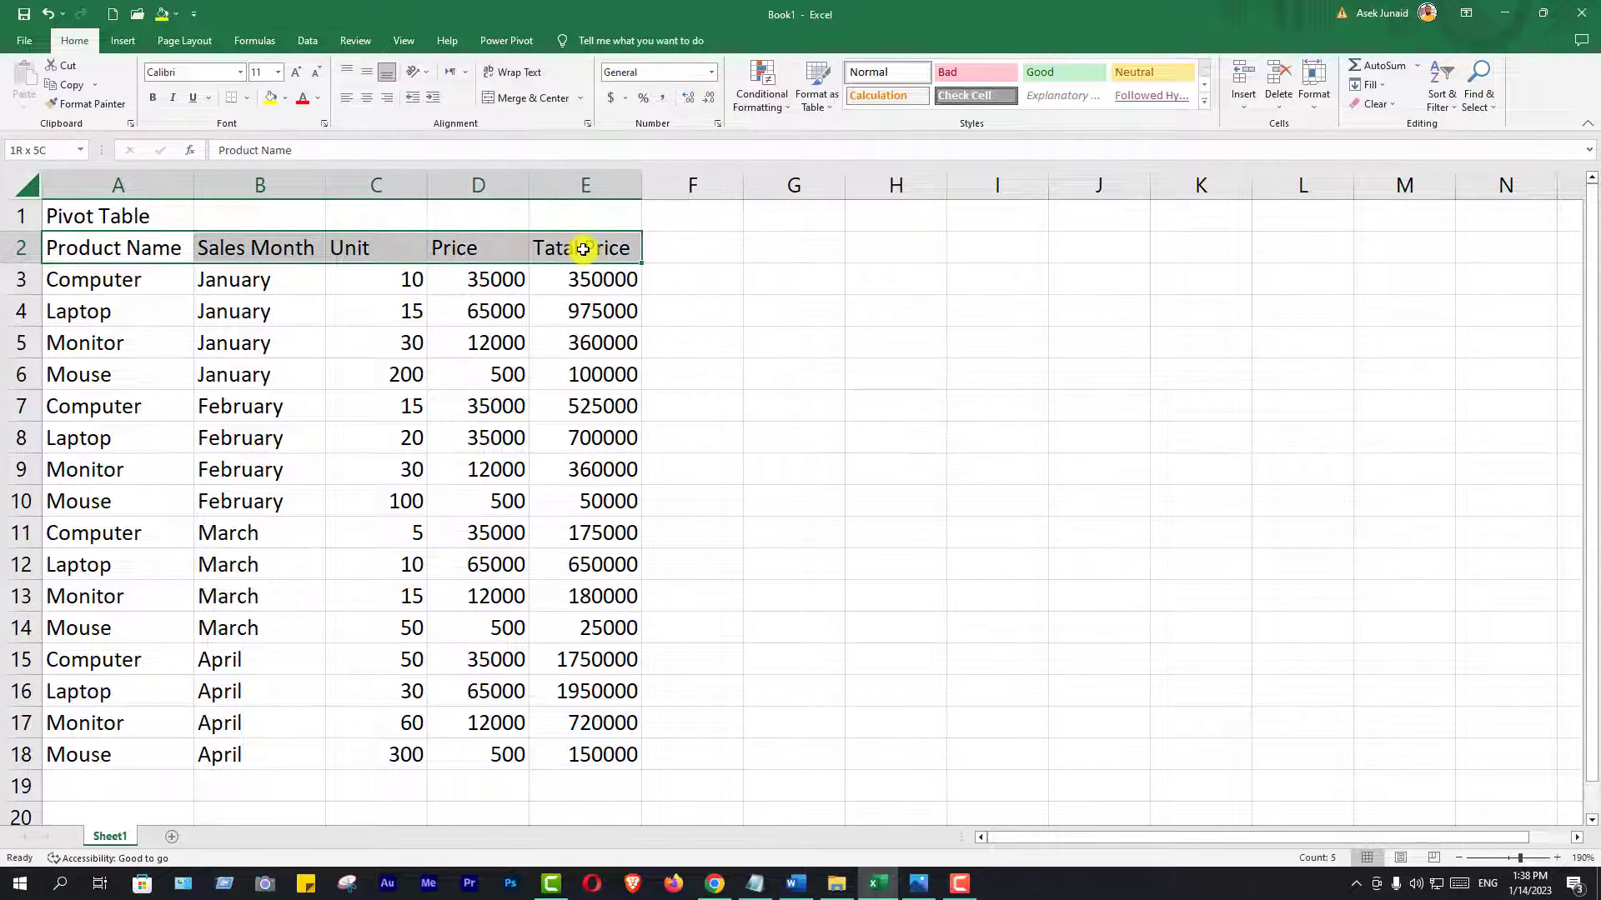
{"action": "left_click", "coordinate": [153, 99]}
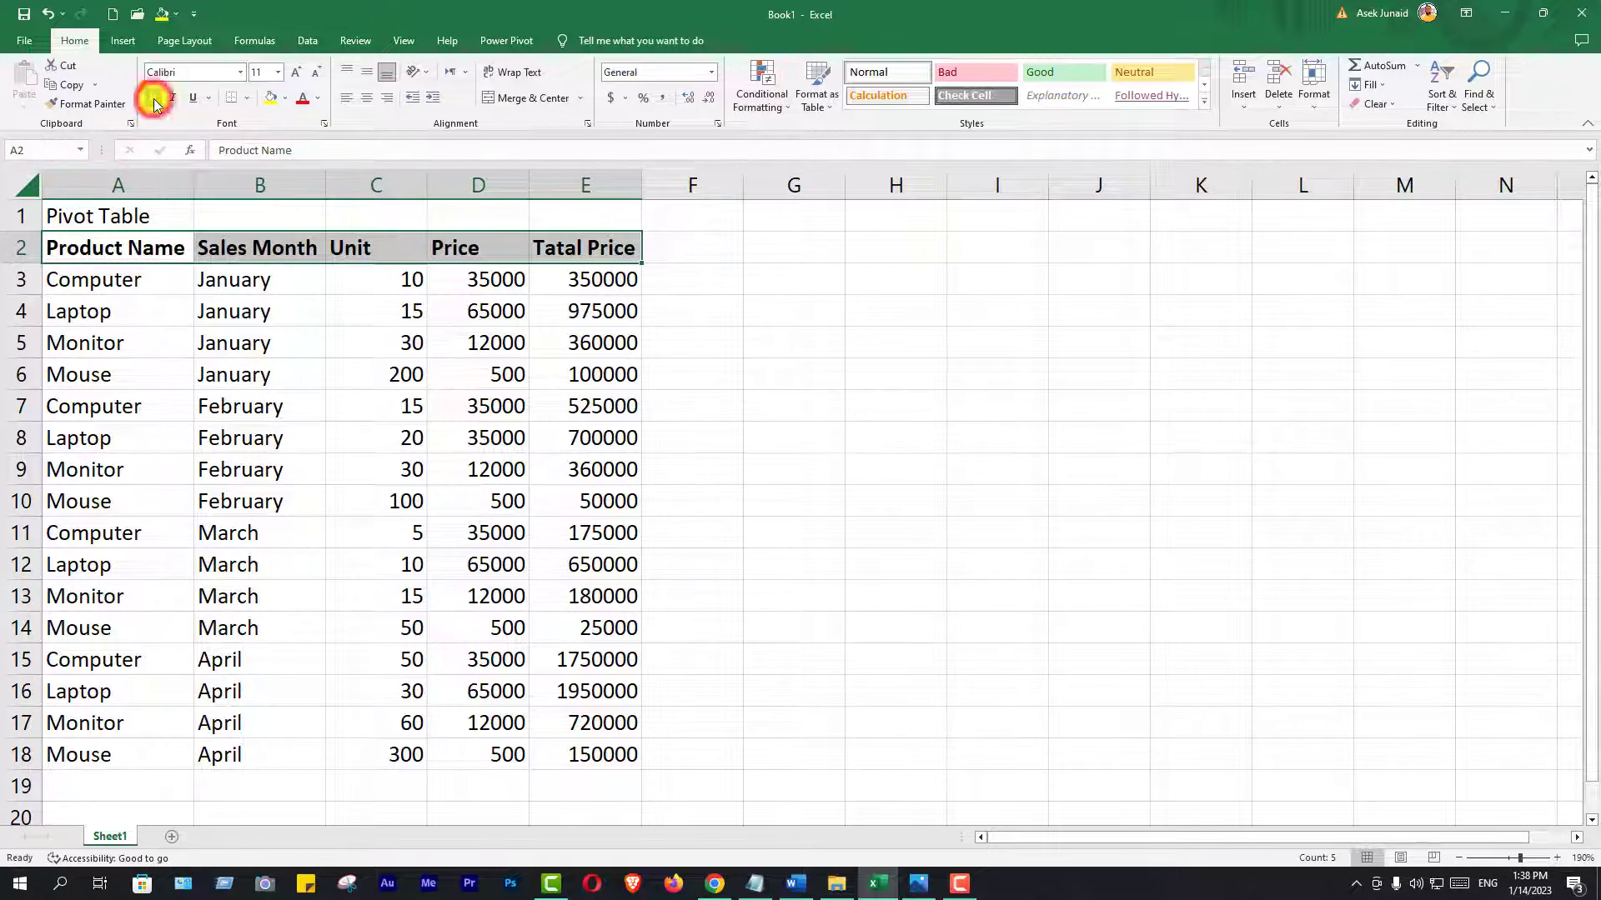
{"action": "left_click", "coordinate": [100, 343]}
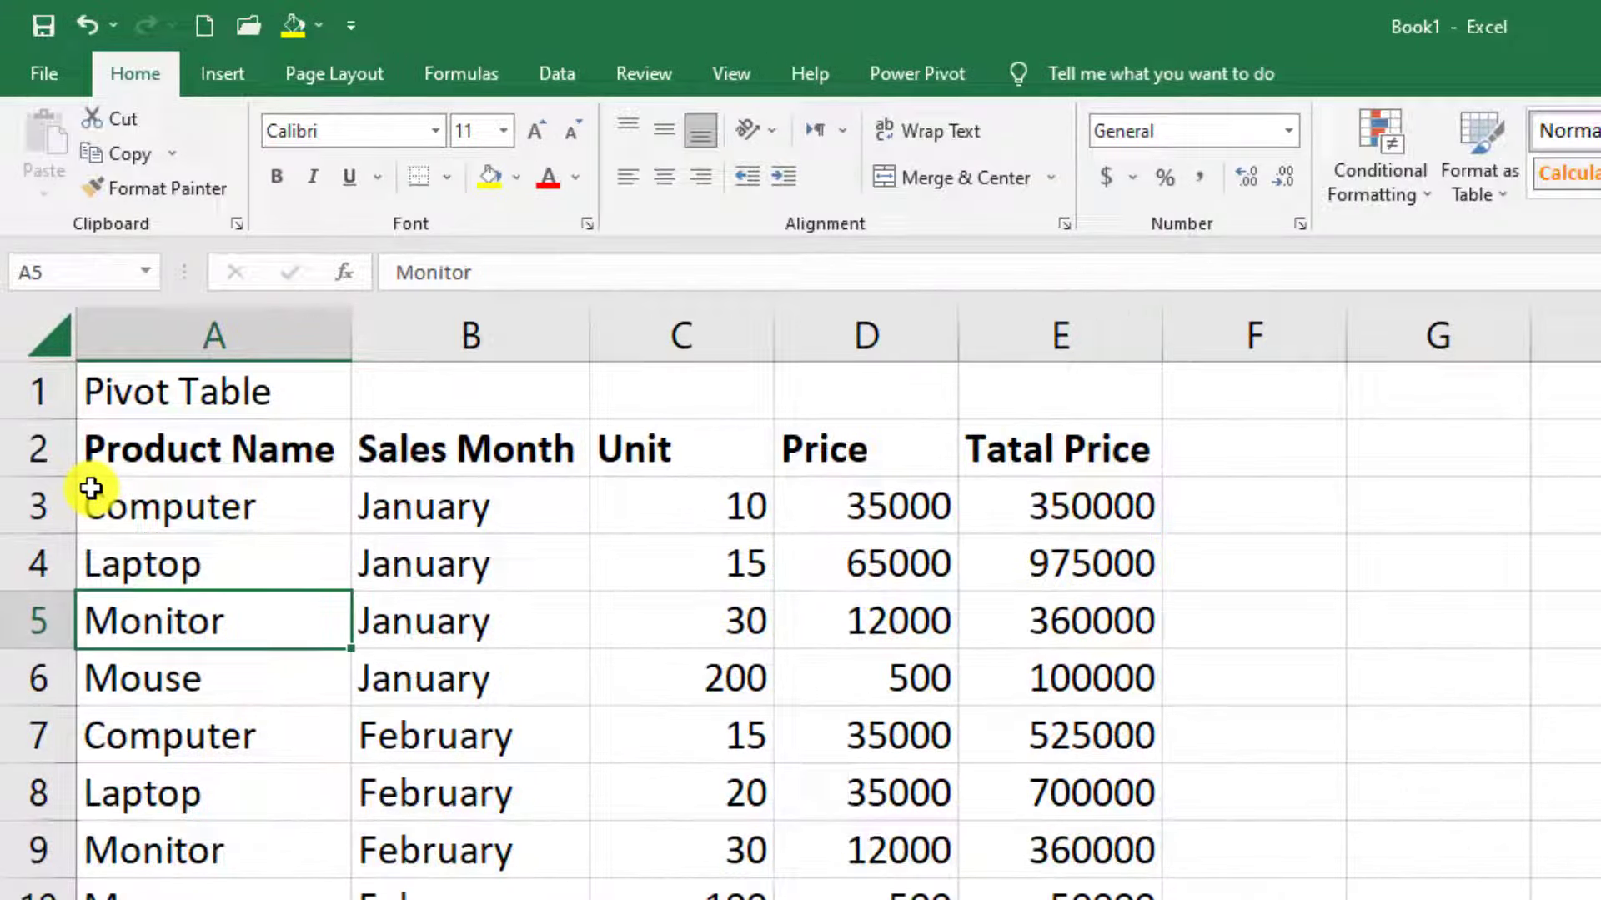
{"action": "left_click_drag", "start_coordinate": [61, 345], "coordinate": [94, 389]}
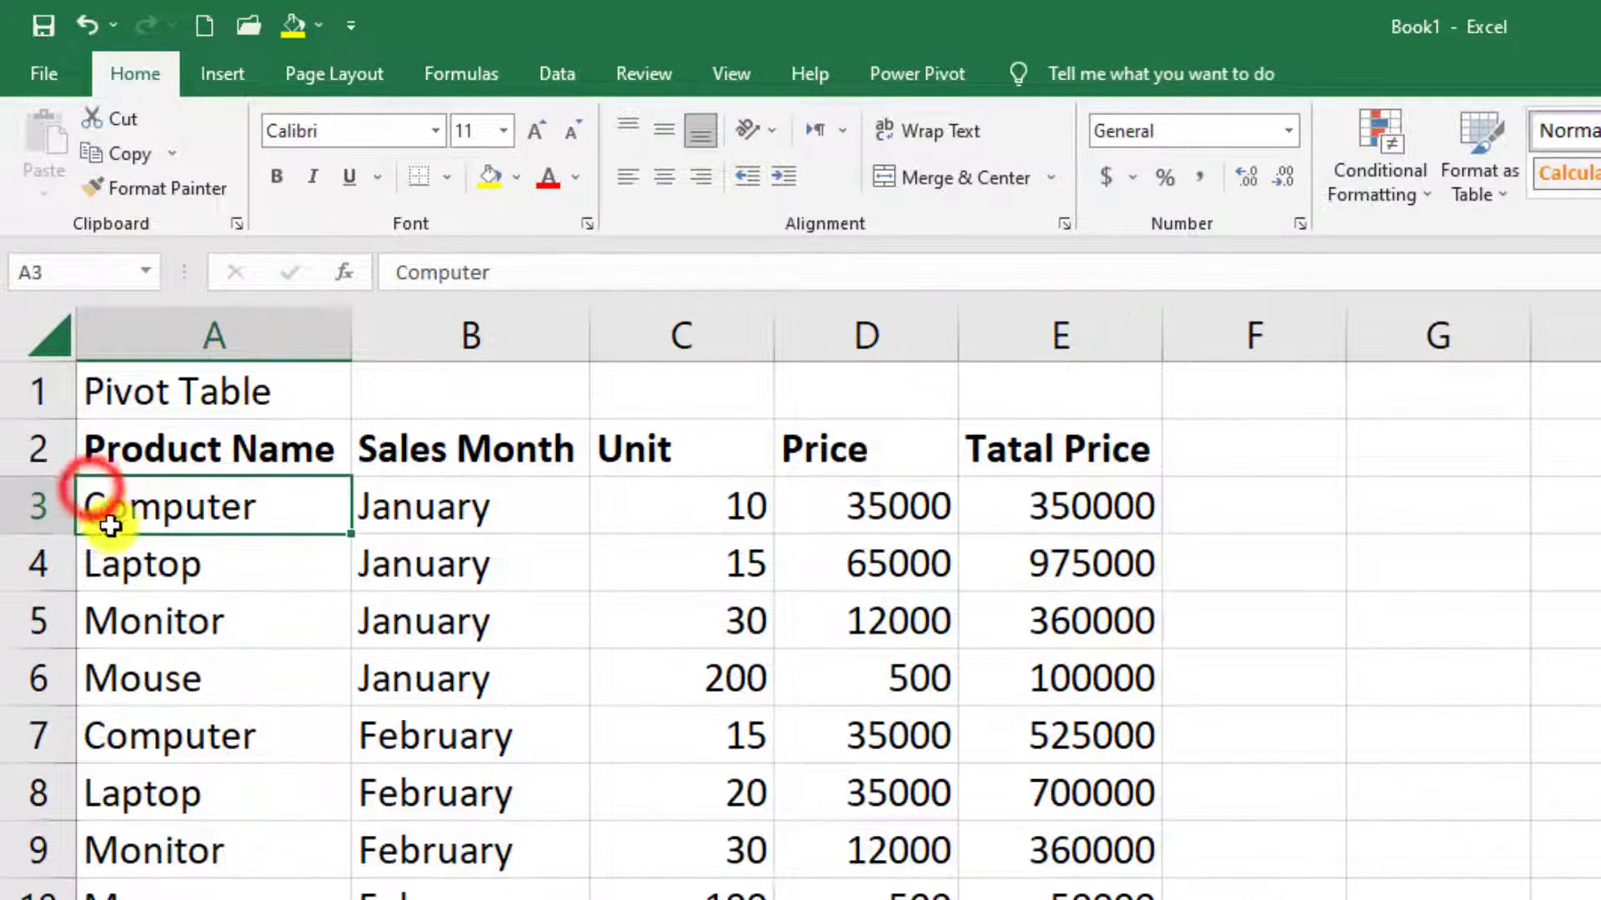
{"action": "mouse_move", "coordinate": [140, 577]}
{"action": "left_mouse_down"}
{"action": "mouse_move", "coordinate": [495, 644]}
{"action": "mouse_move", "coordinate": [764, 628]}
{"action": "mouse_move", "coordinate": [1059, 676]}
{"action": "left_mouse_up"}
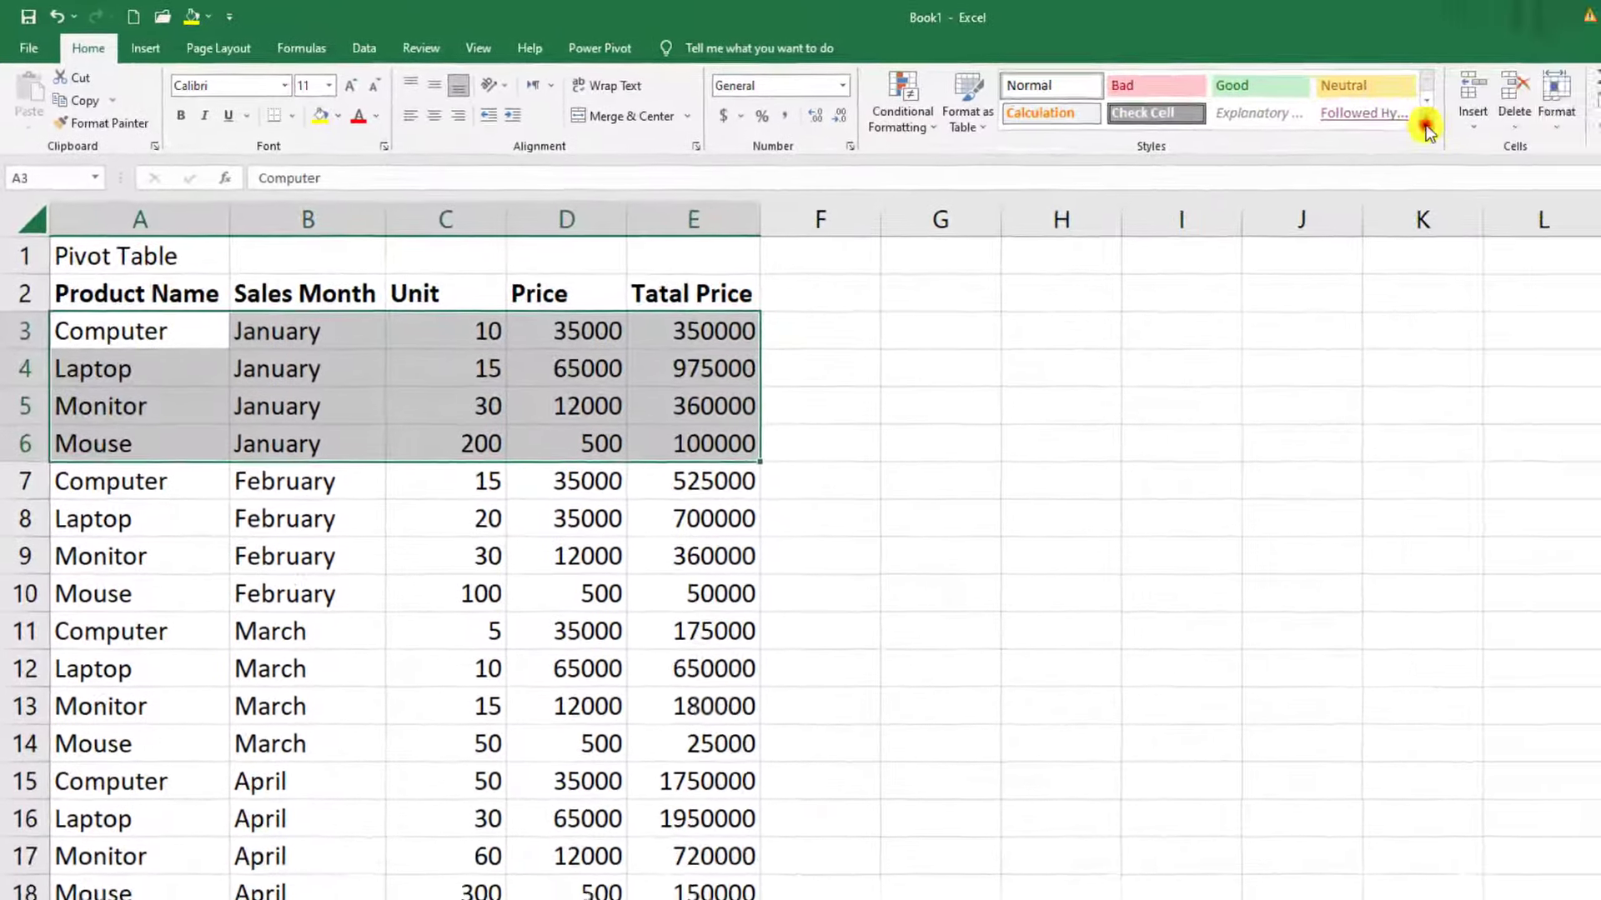
Give January rows the blue Accent1 style and February rows the yellow Neutral style.
{"action": "left_click", "coordinate": [1549, 134]}
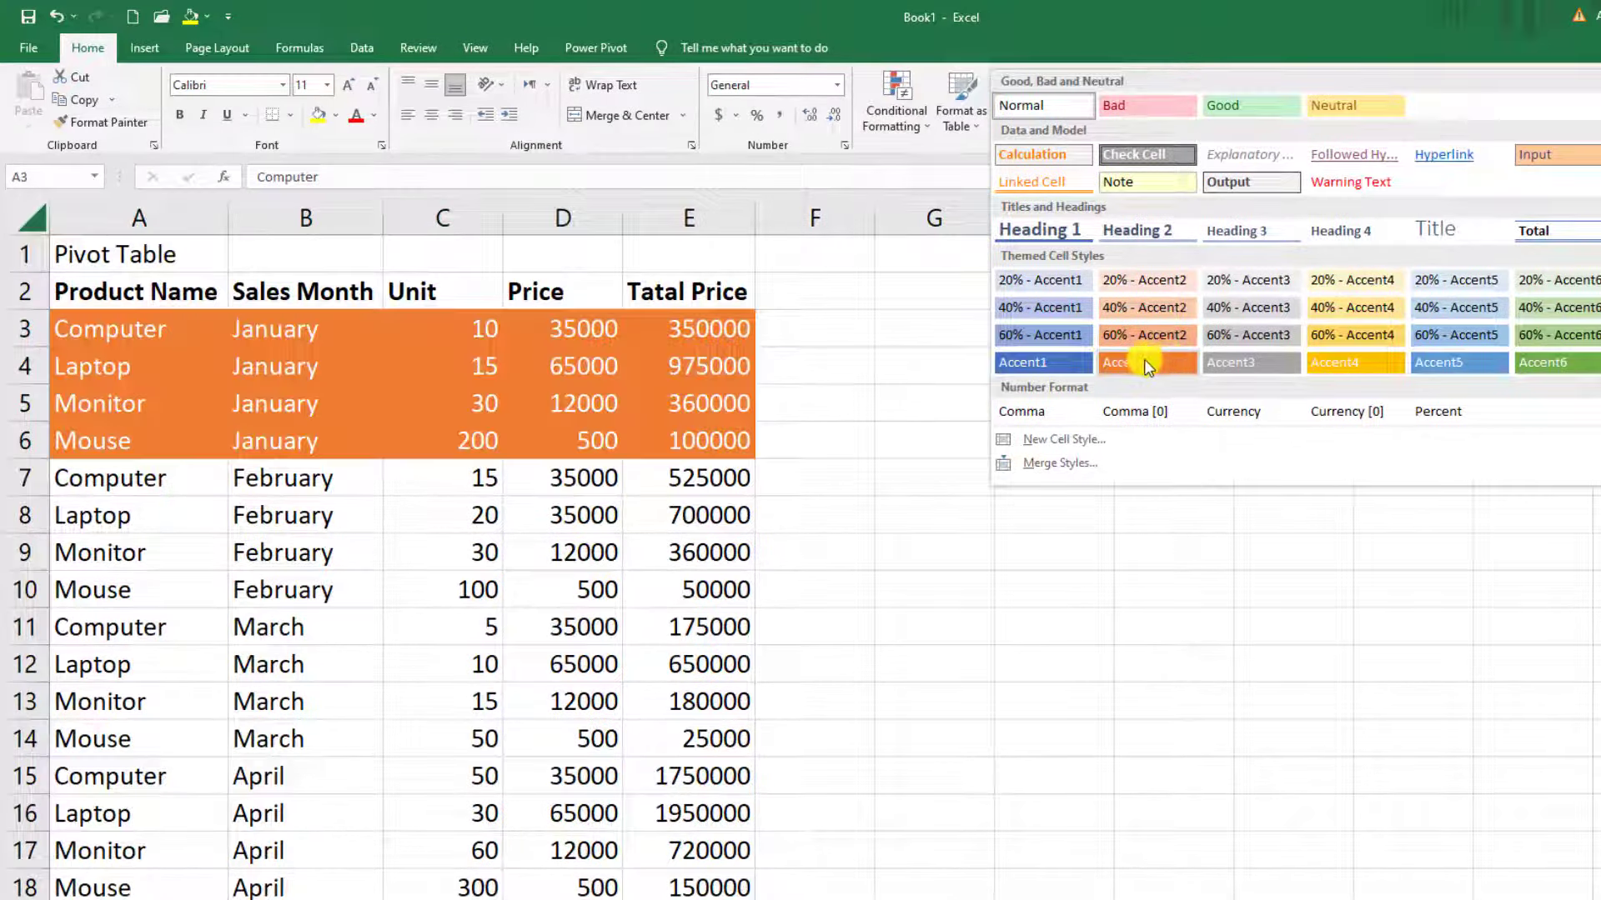
{"action": "left_click", "coordinate": [1059, 365]}
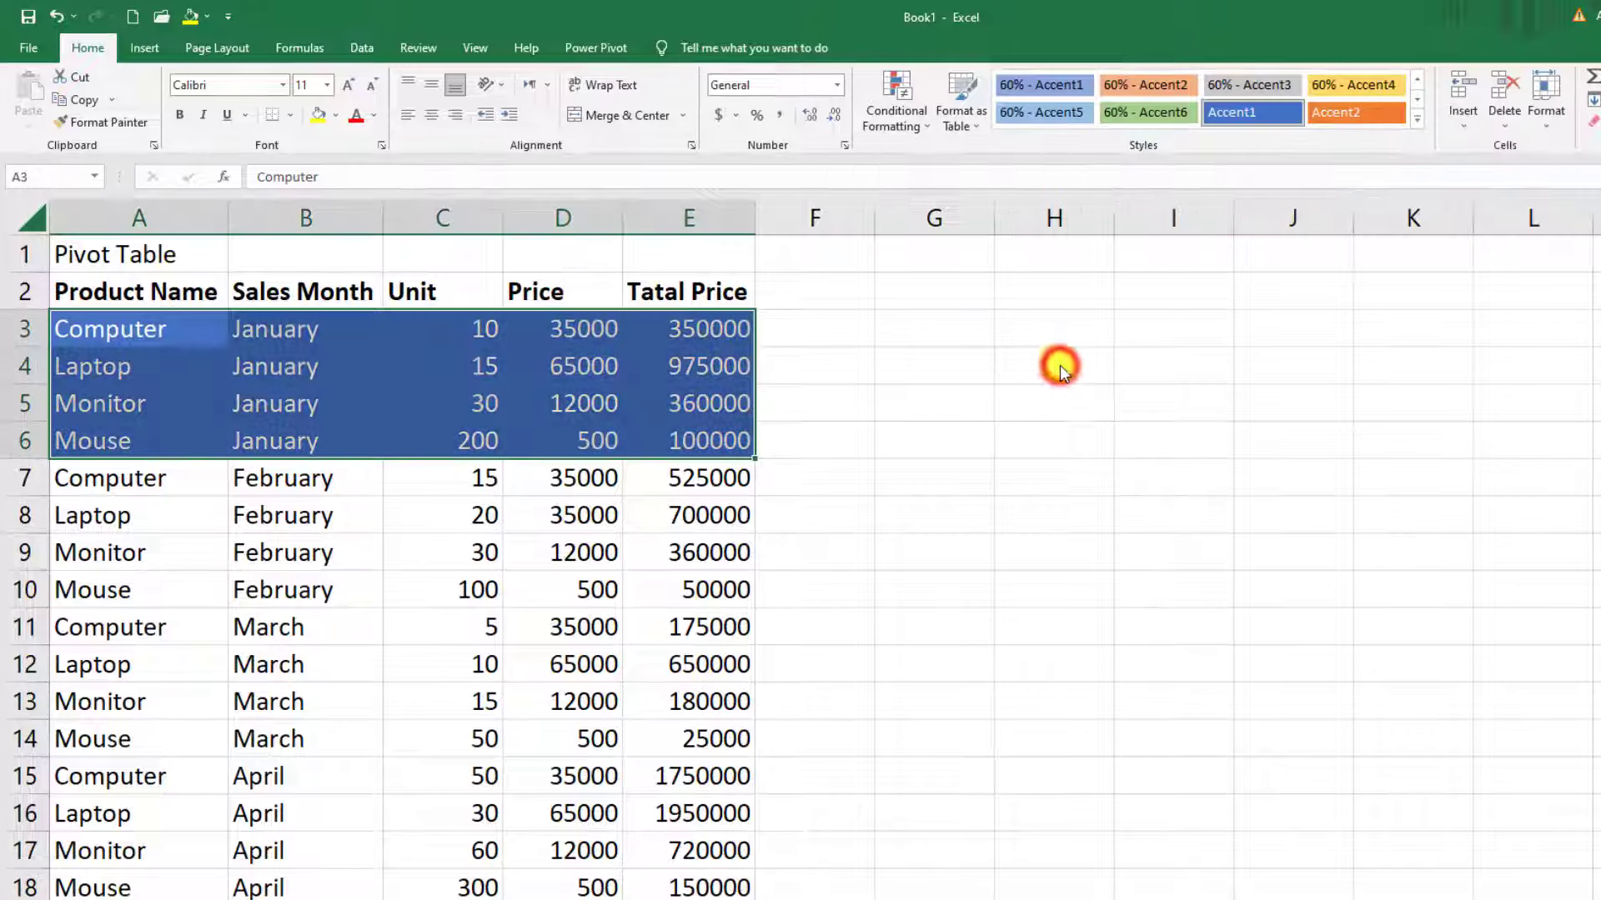
{"action": "left_click", "coordinate": [438, 499]}
{"action": "left_click", "coordinate": [61, 469]}
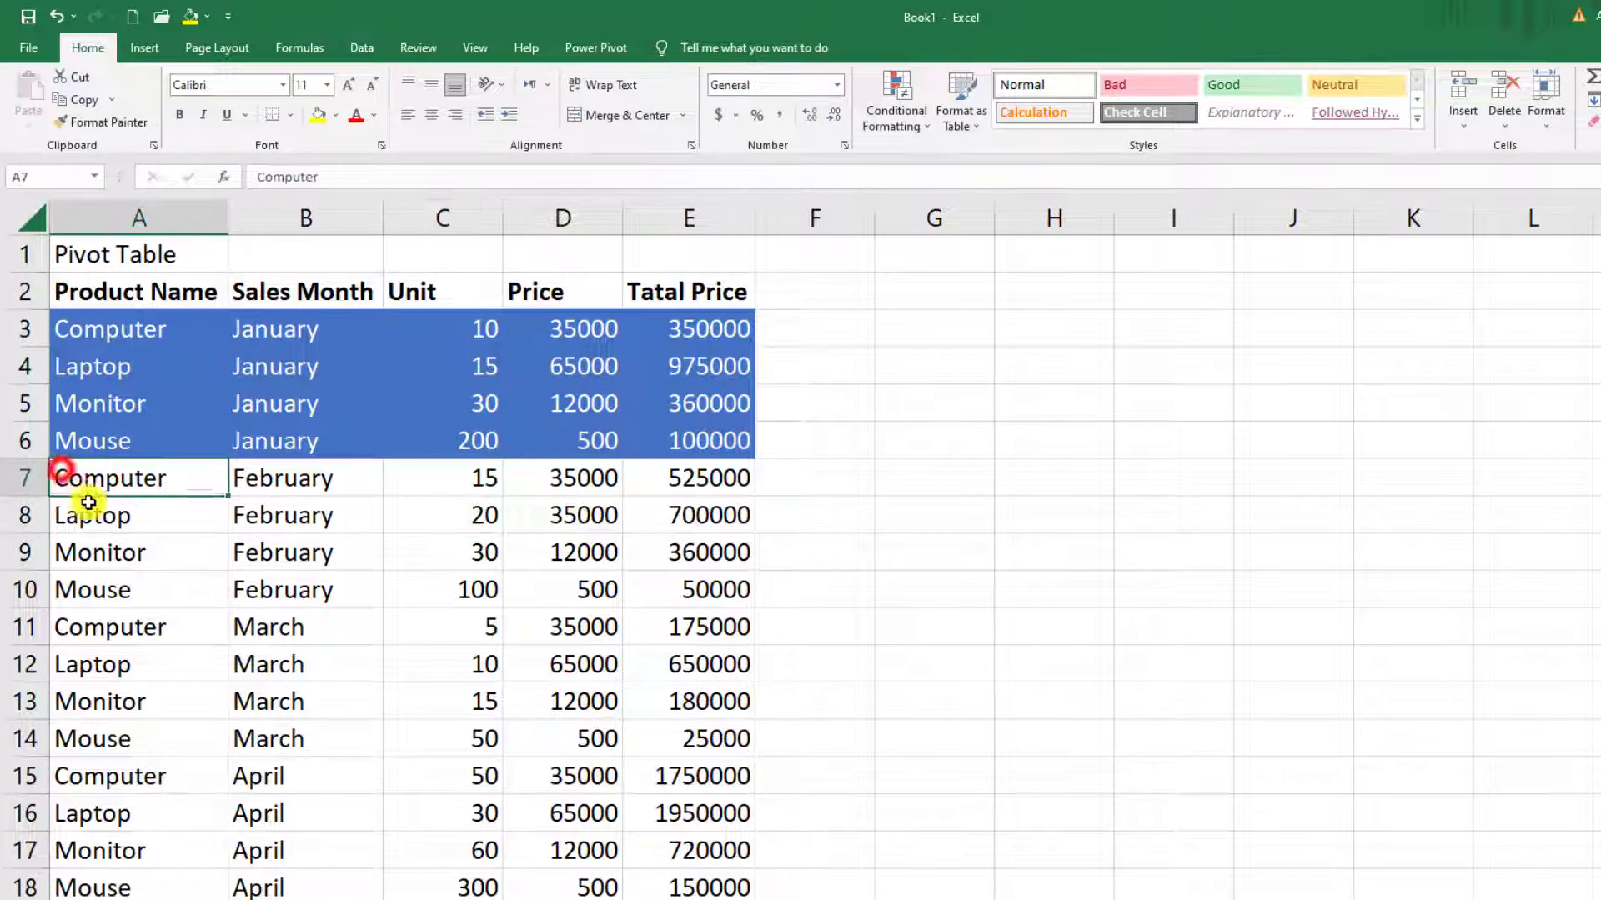
{"action": "mouse_move", "coordinate": [88, 503]}
{"action": "left_mouse_down"}
{"action": "mouse_move", "coordinate": [442, 588]}
{"action": "mouse_move", "coordinate": [715, 586]}
{"action": "left_mouse_up"}
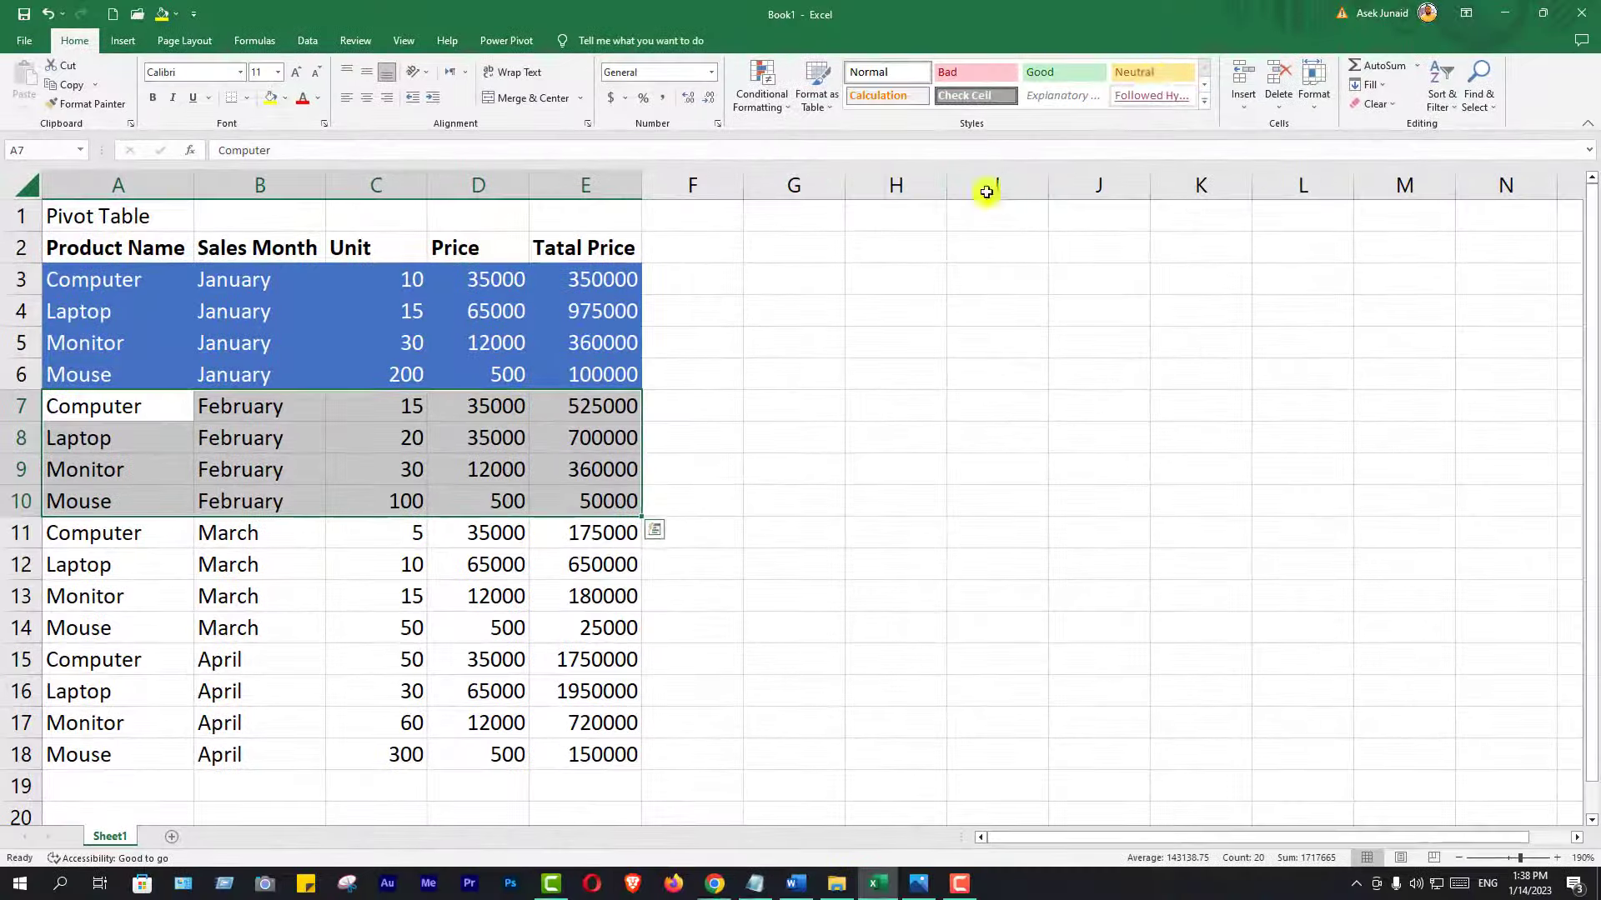
{"action": "left_click", "coordinate": [1171, 75]}
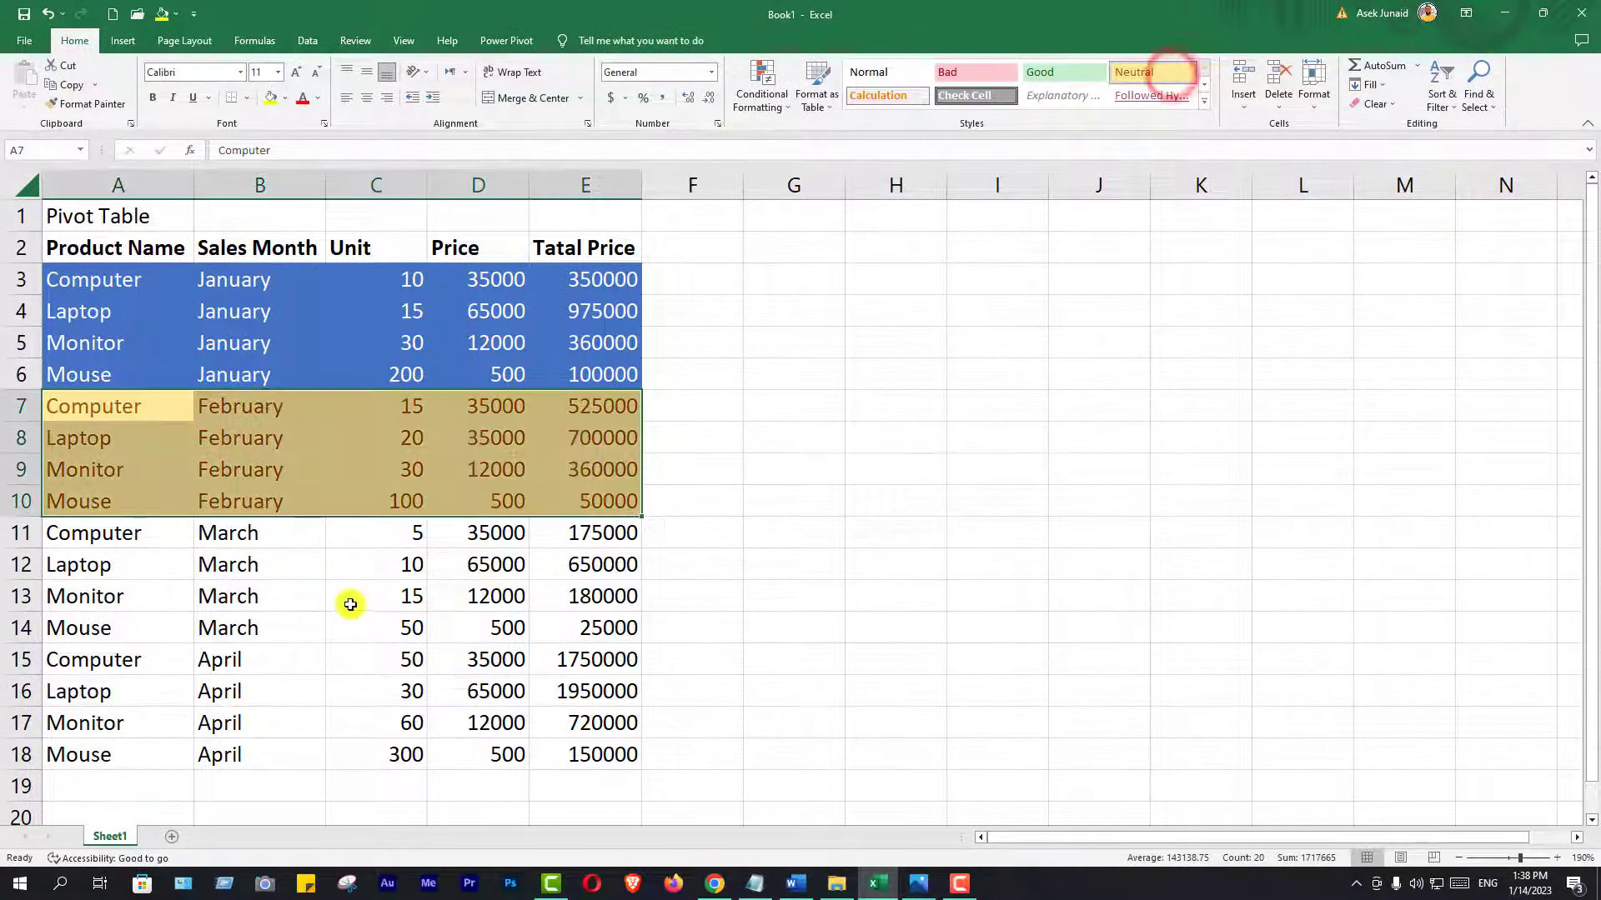
{"action": "left_click", "coordinate": [239, 594]}
Give March rows the green Good style and April rows the orange Accent2 style.
{"action": "mouse_move", "coordinate": [48, 533]}
{"action": "left_mouse_down"}
{"action": "mouse_move", "coordinate": [187, 597]}
{"action": "mouse_move", "coordinate": [616, 603]}
{"action": "left_mouse_up"}
{"action": "left_click", "coordinate": [1073, 74]}
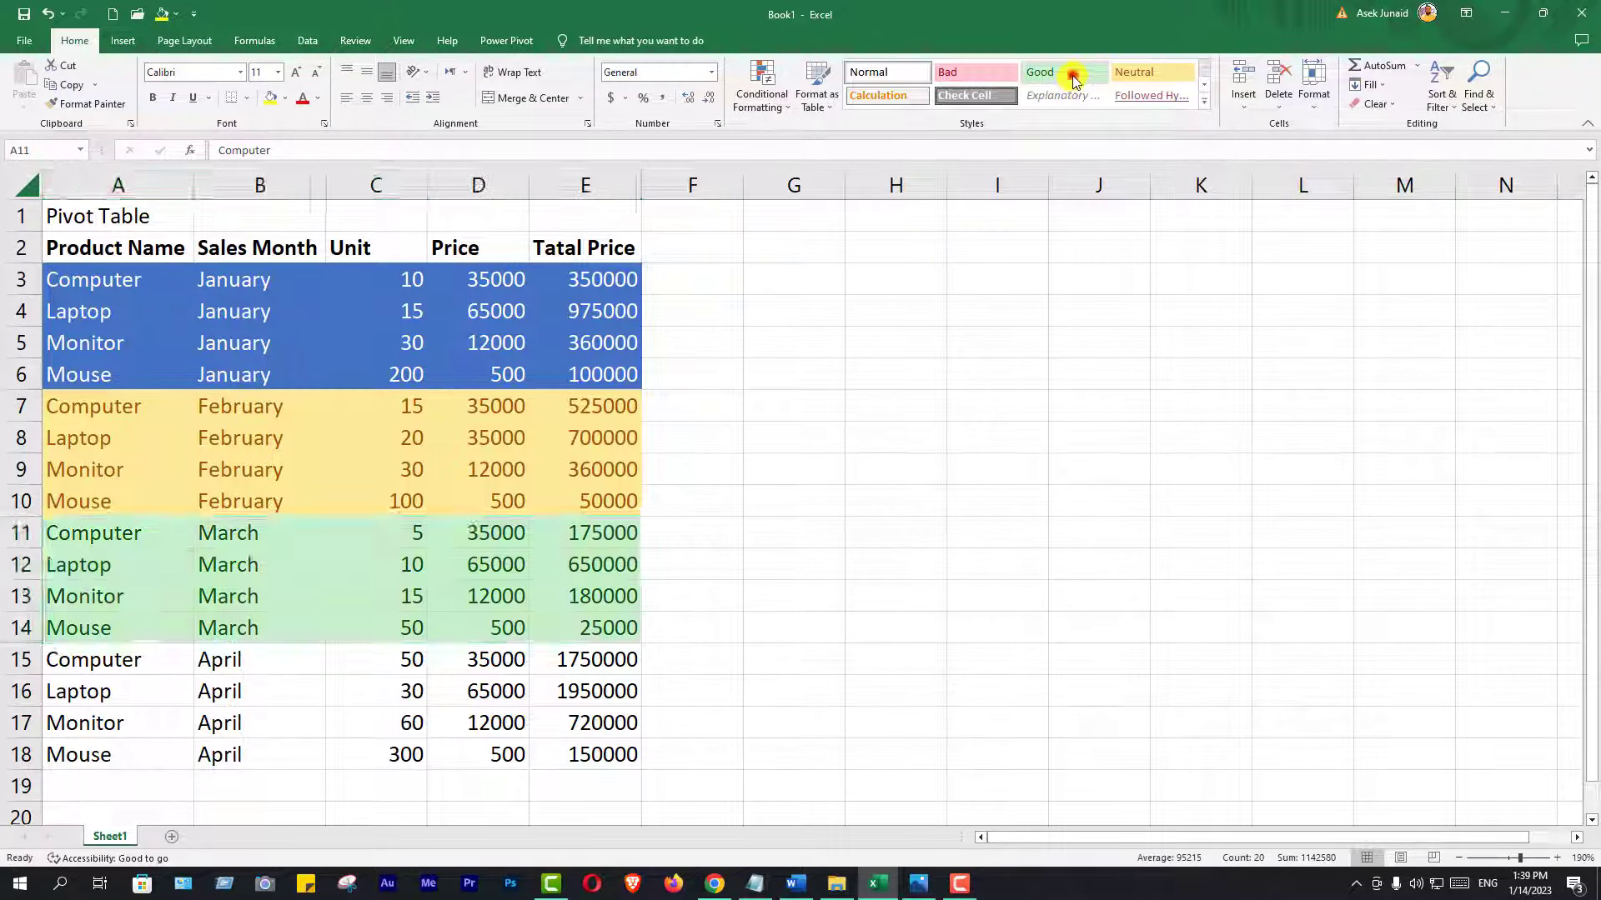
{"action": "mouse_move", "coordinate": [50, 655]}
{"action": "left_mouse_down"}
{"action": "mouse_move", "coordinate": [213, 771]}
{"action": "mouse_move", "coordinate": [621, 754]}
{"action": "left_mouse_up"}
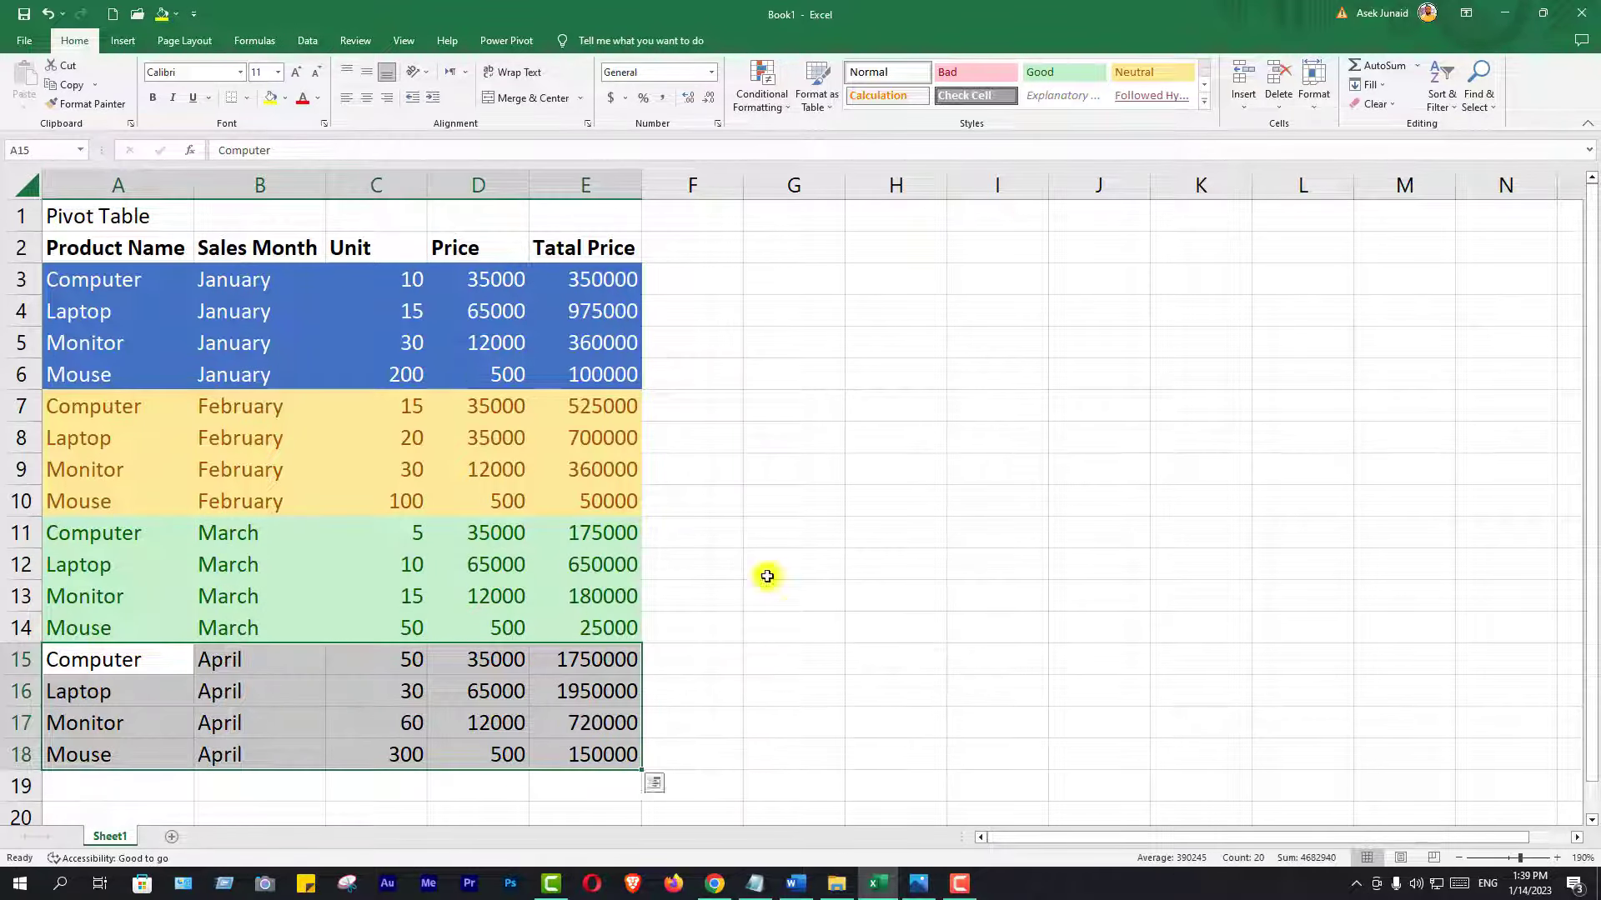
{"action": "left_click", "coordinate": [1204, 103]}
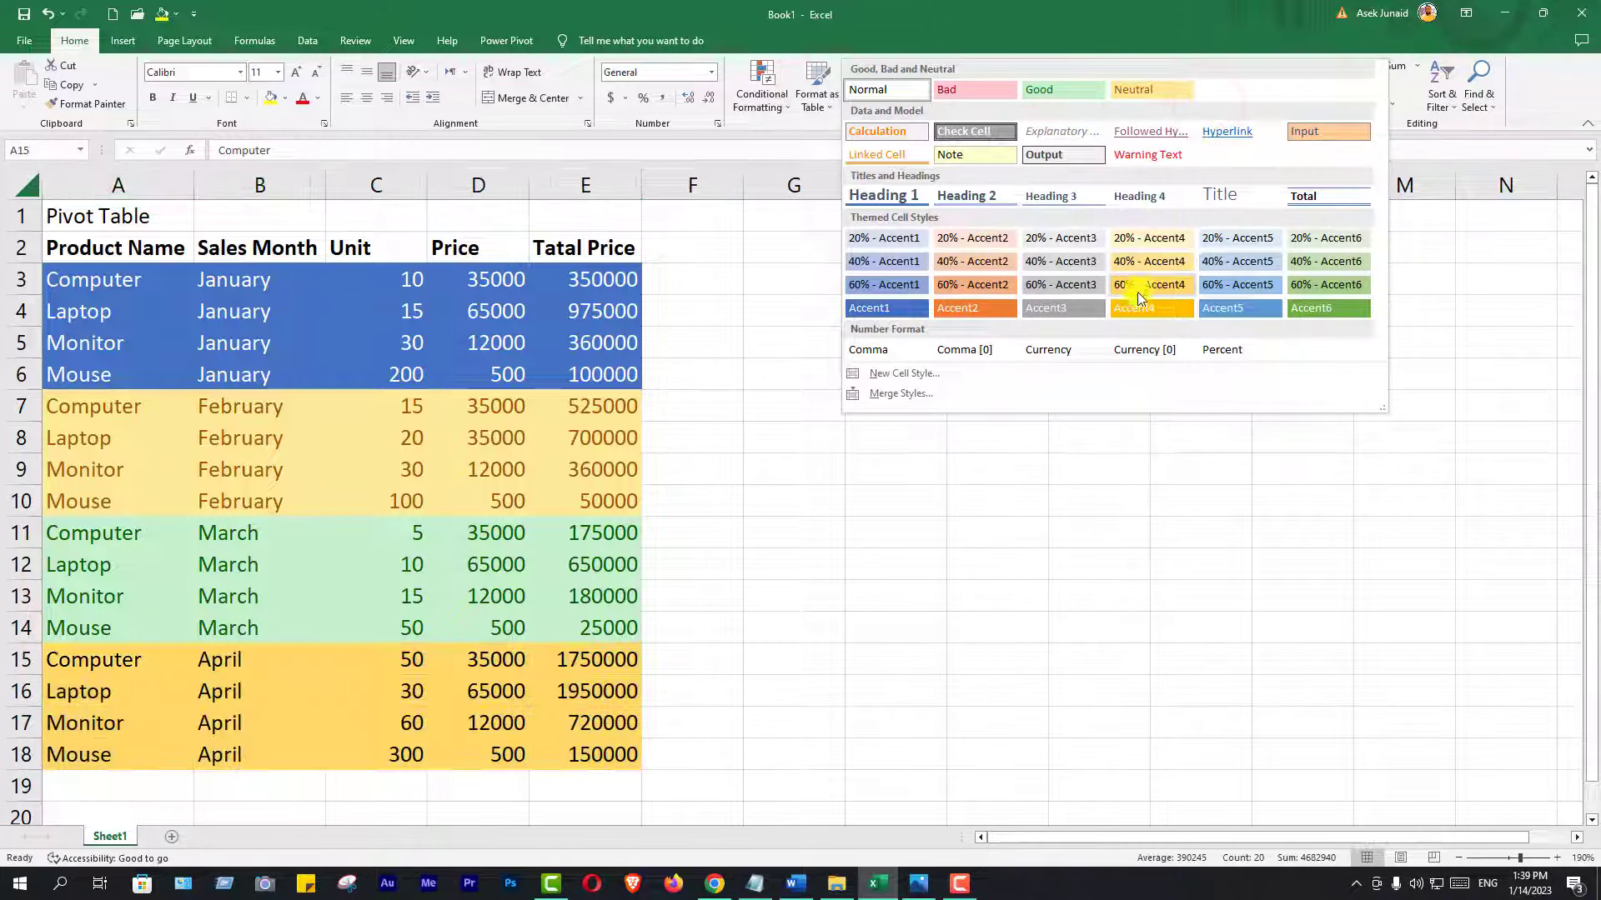
{"action": "left_click", "coordinate": [973, 305]}
{"action": "left_click", "coordinate": [734, 503]}
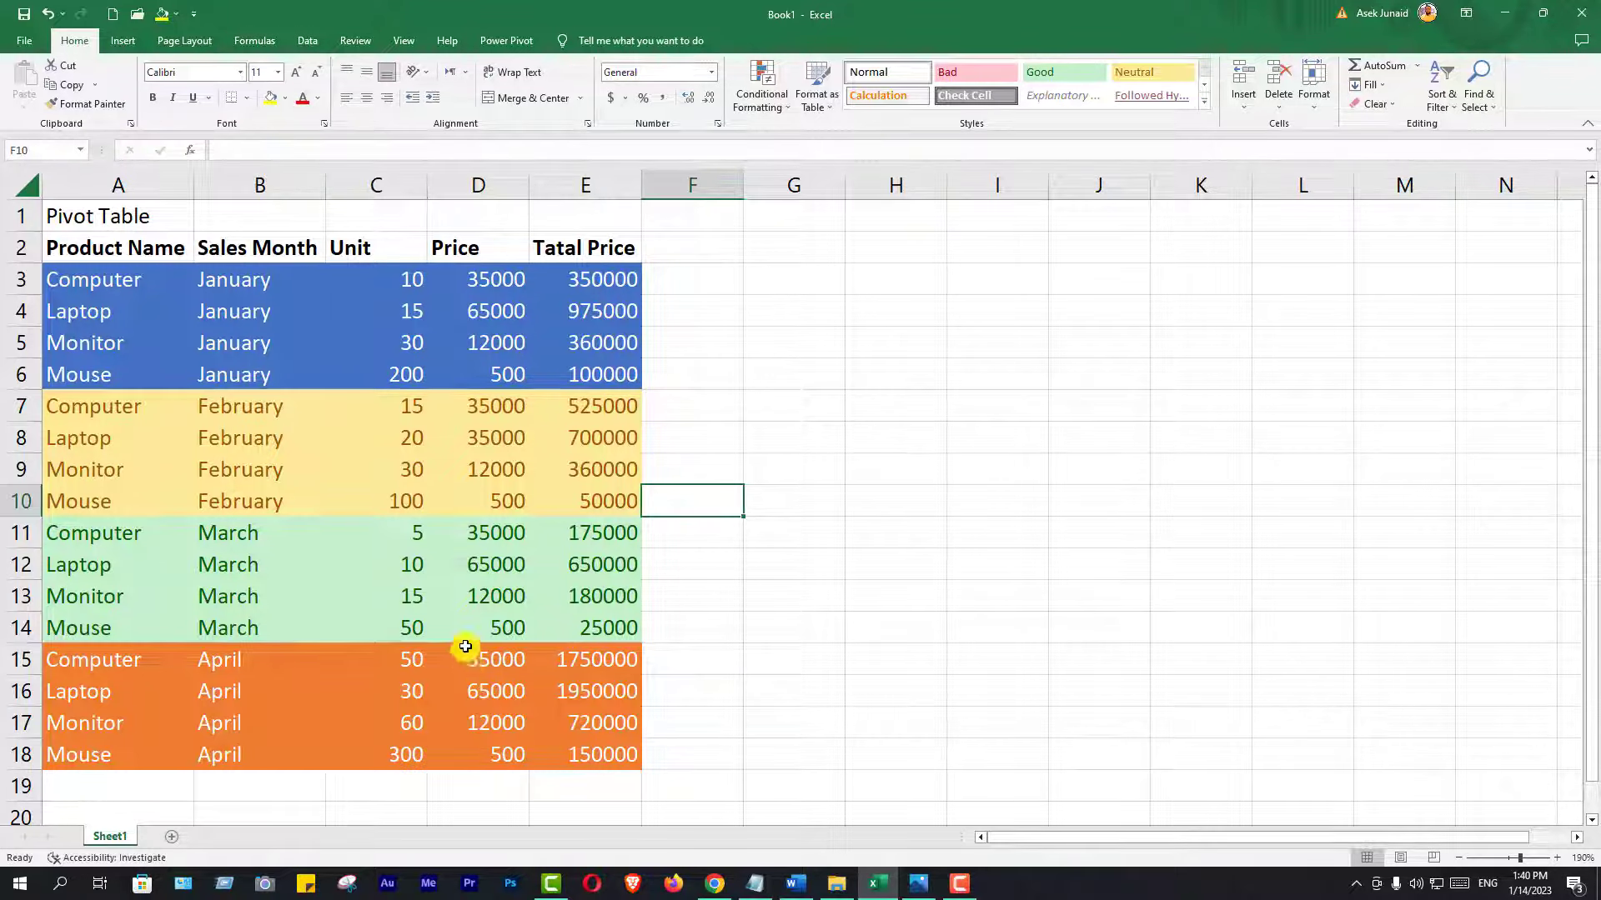
Apply All Borders to every cell of the sales table A2:E18.
{"action": "left_click_drag", "start_coordinate": [50, 241], "coordinate": [421, 604]}
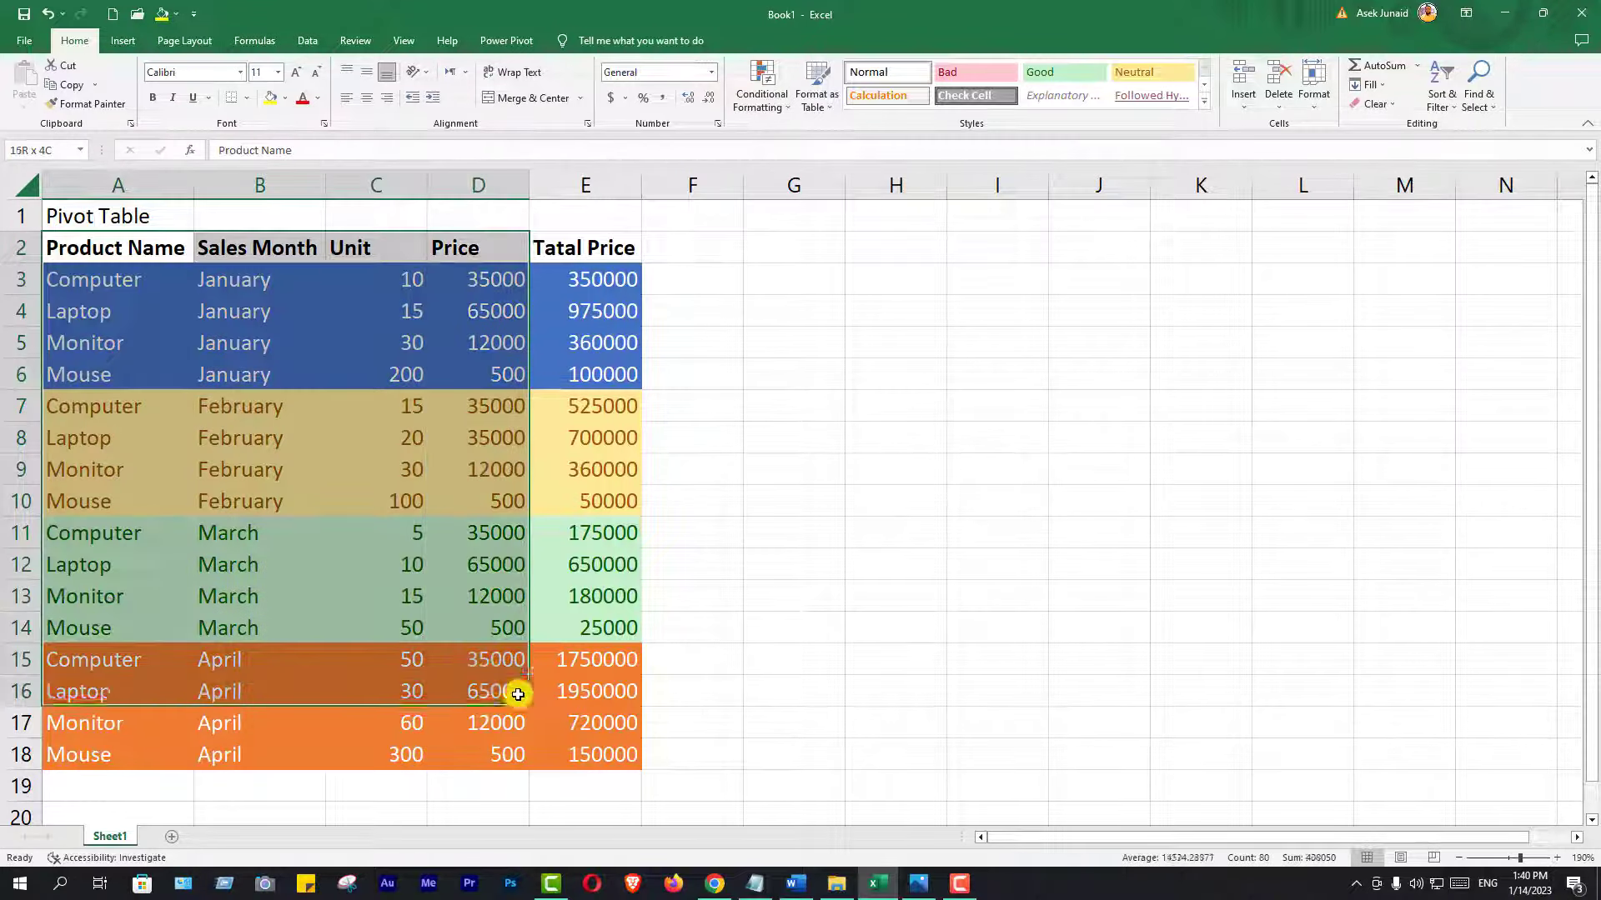
{"action": "left_click_drag", "start_coordinate": [421, 603], "coordinate": [582, 758]}
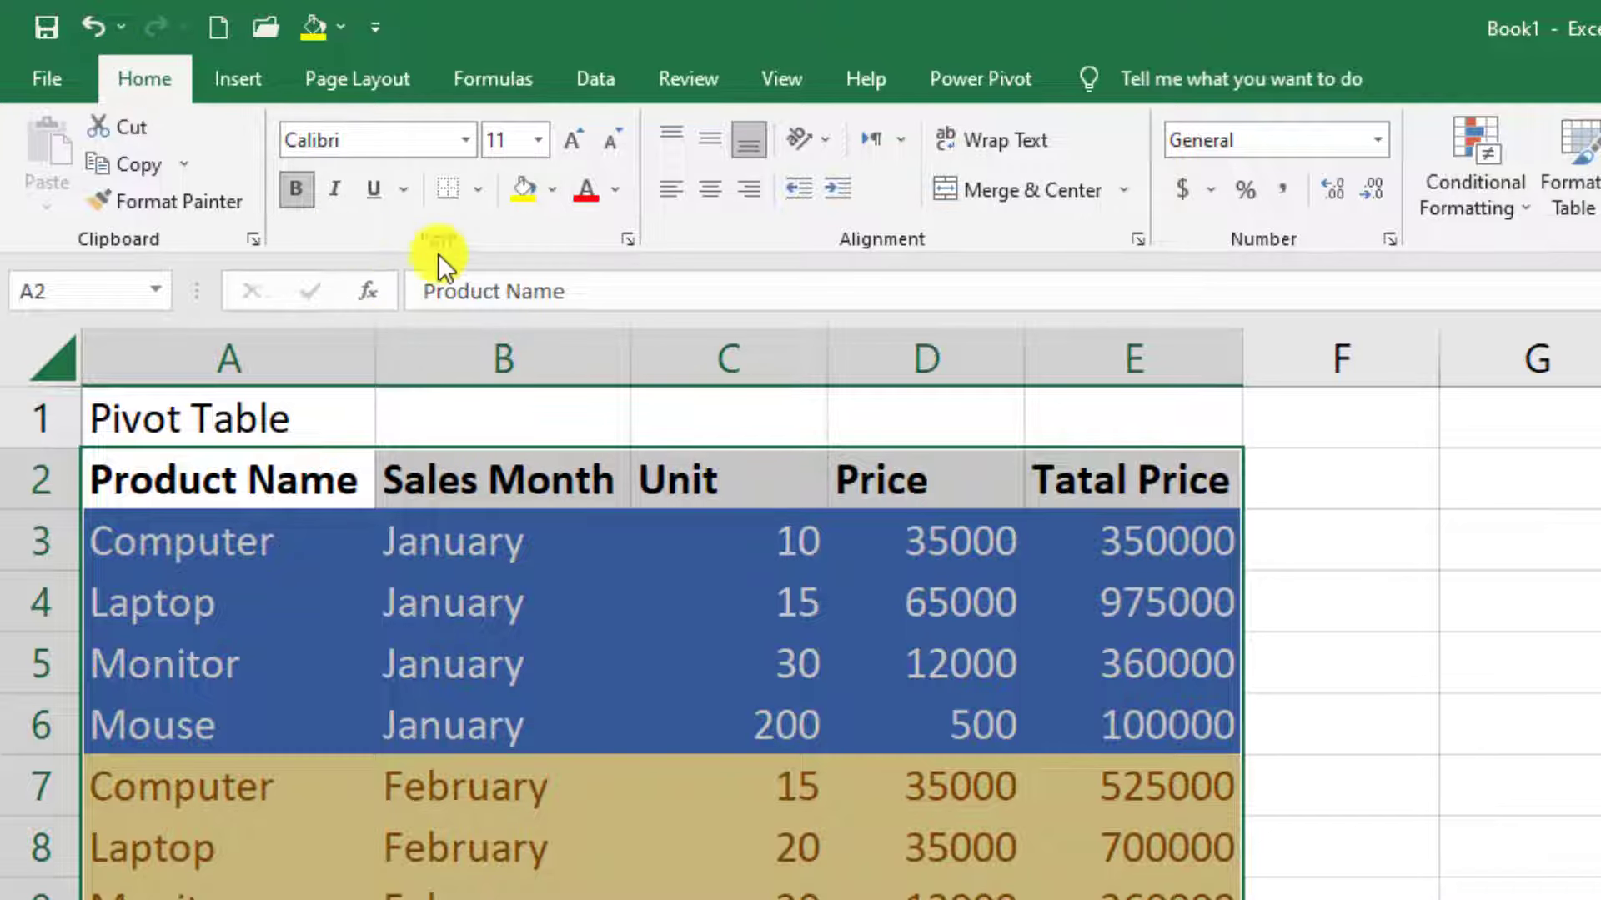
{"action": "left_click", "coordinate": [477, 188]}
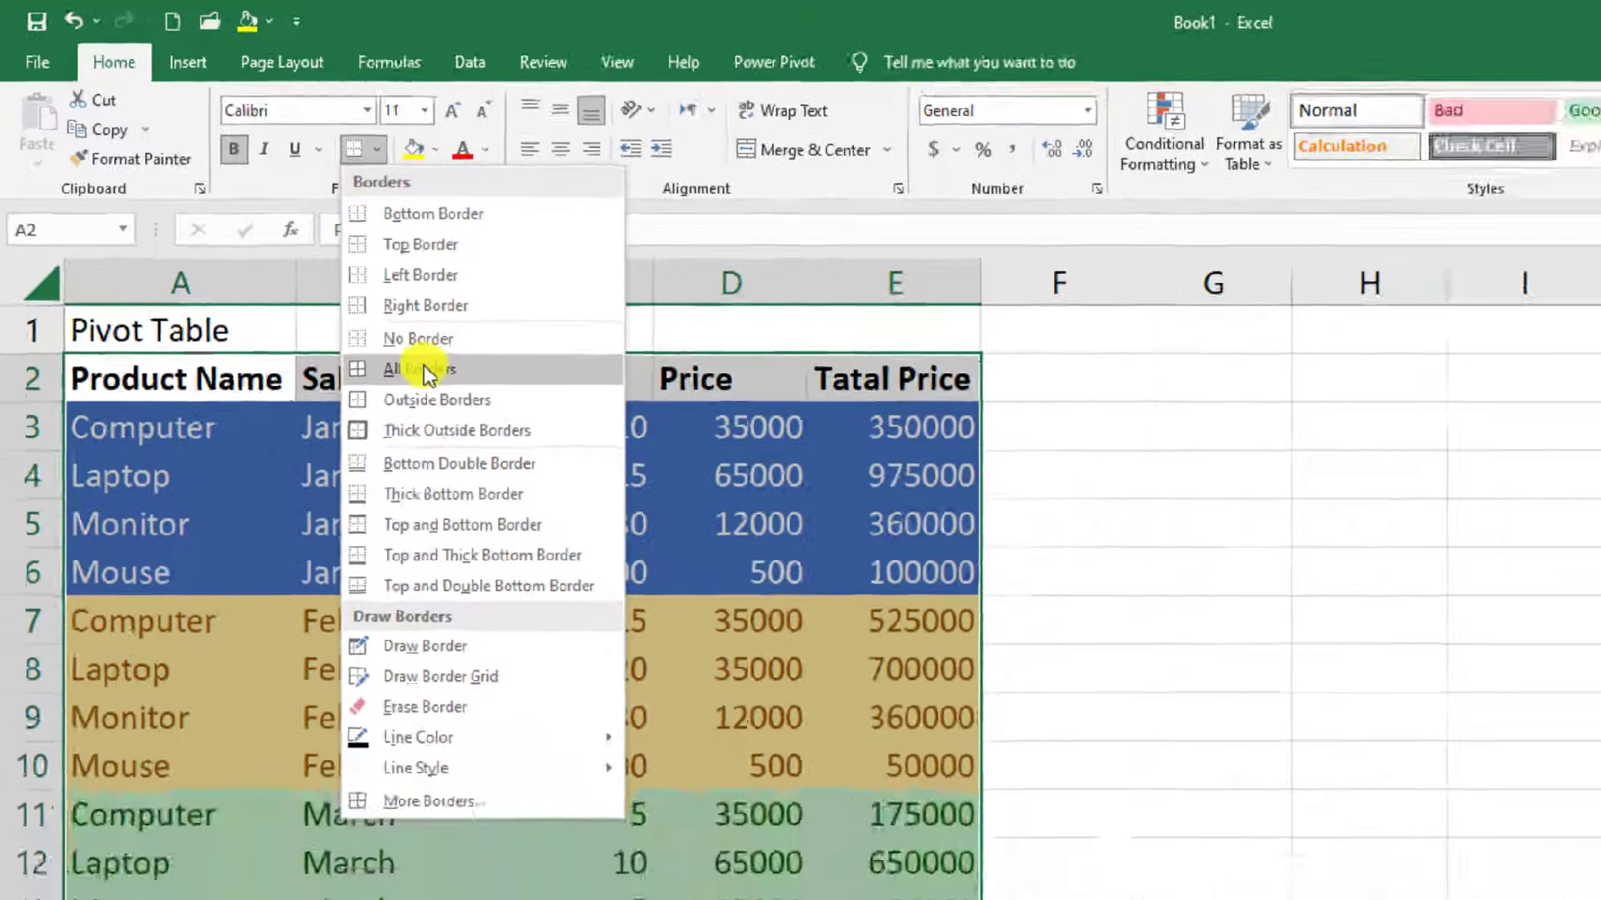
{"action": "left_click", "coordinate": [531, 468]}
{"action": "left_click", "coordinate": [512, 469]}
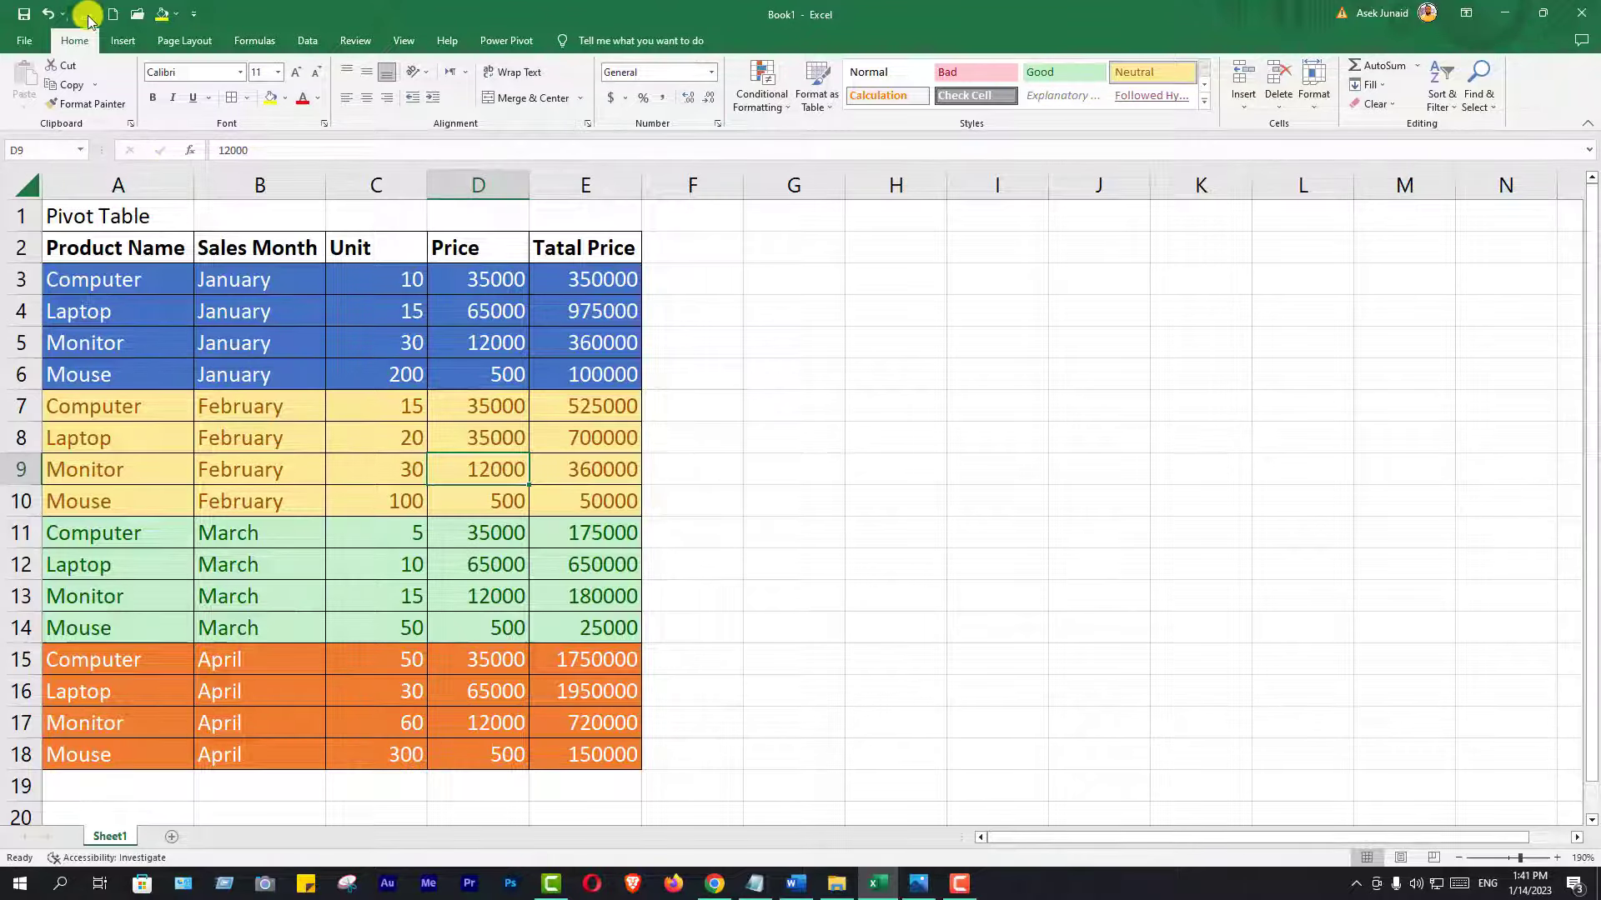
Open the PivotTable from table or range dialog from the Insert tab.
{"action": "left_click", "coordinate": [121, 41]}
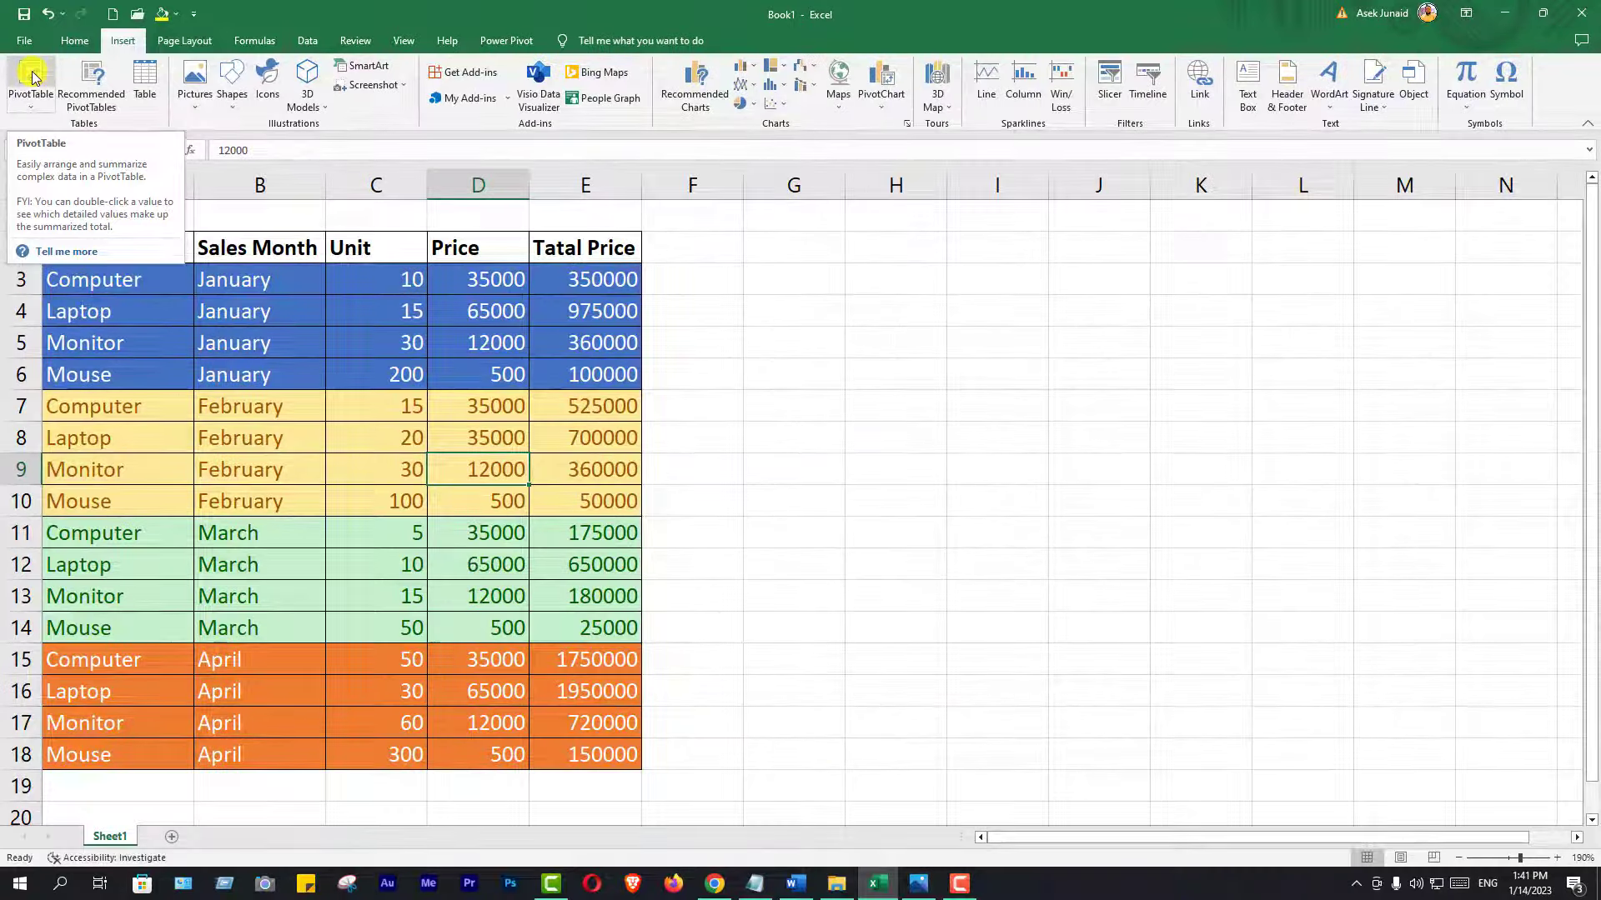
{"action": "left_click", "coordinate": [32, 75]}
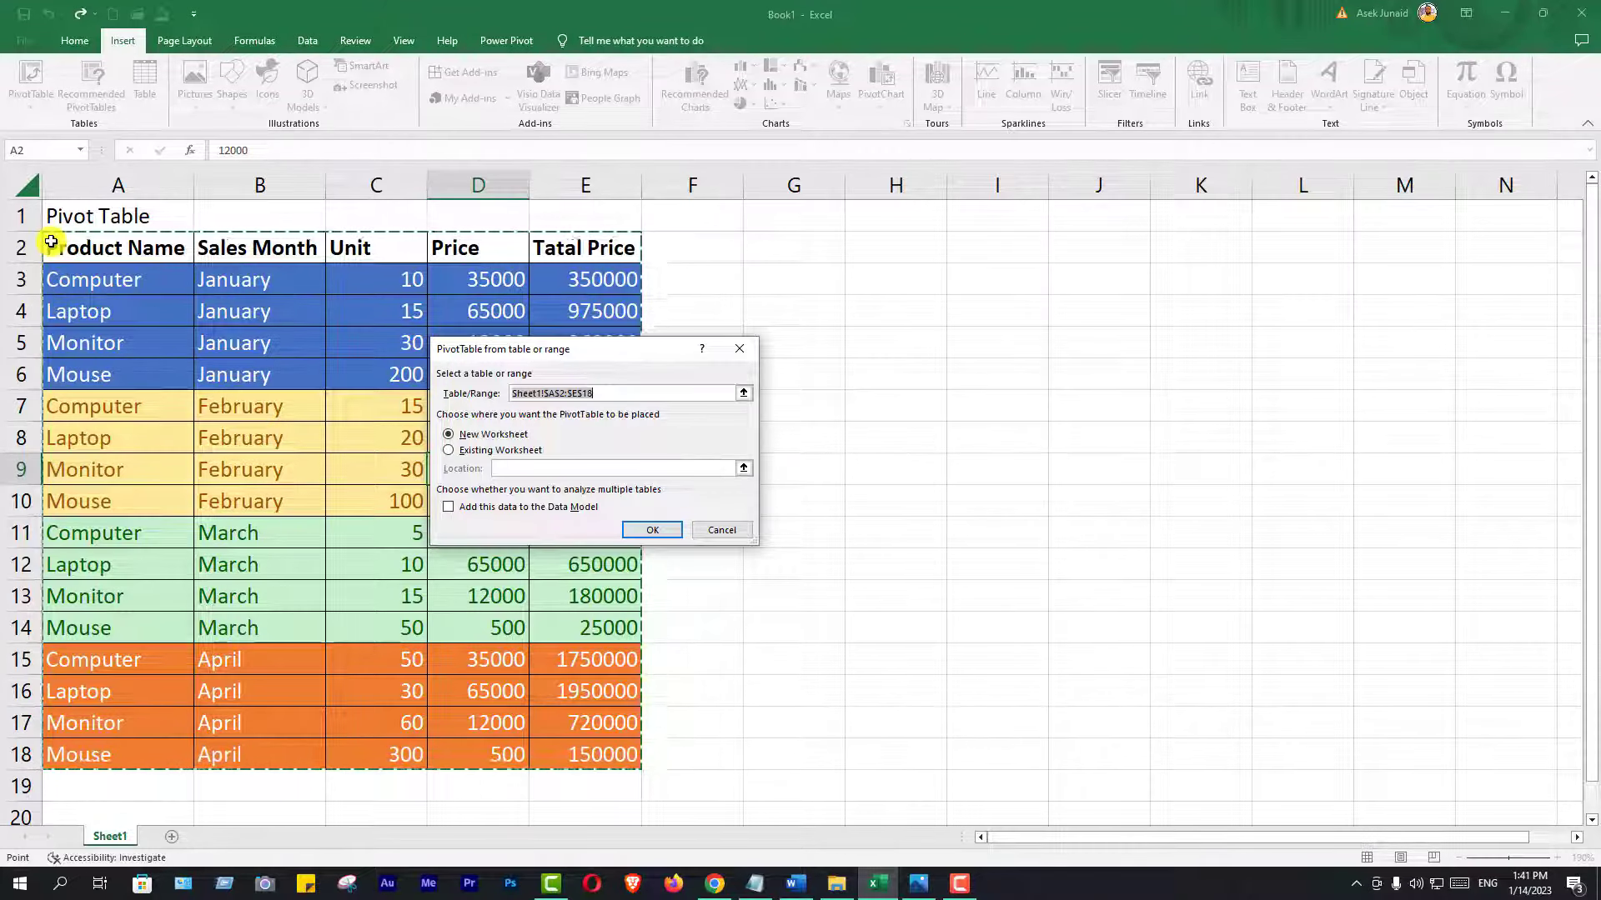
Set the PivotTable source to A2:E18 and create it on a new worksheet.
{"action": "left_click_drag", "start_coordinate": [51, 242], "coordinate": [595, 508]}
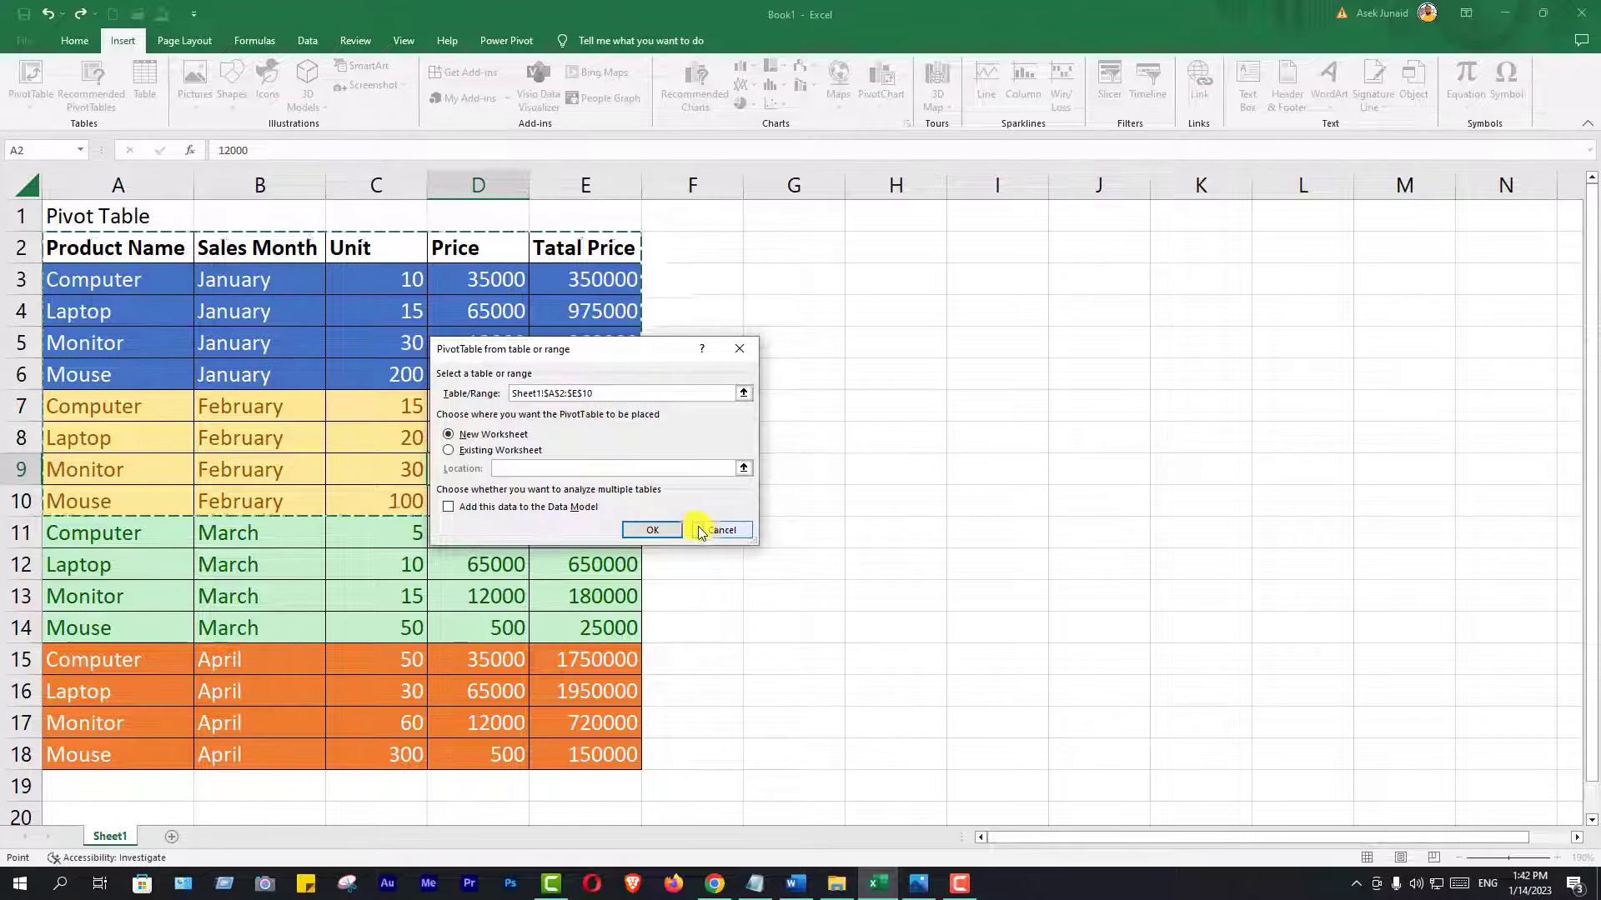
{"action": "mouse_move", "coordinate": [51, 235]}
{"action": "left_mouse_down"}
{"action": "mouse_move", "coordinate": [570, 724]}
{"action": "mouse_move", "coordinate": [572, 746]}
{"action": "left_mouse_up"}
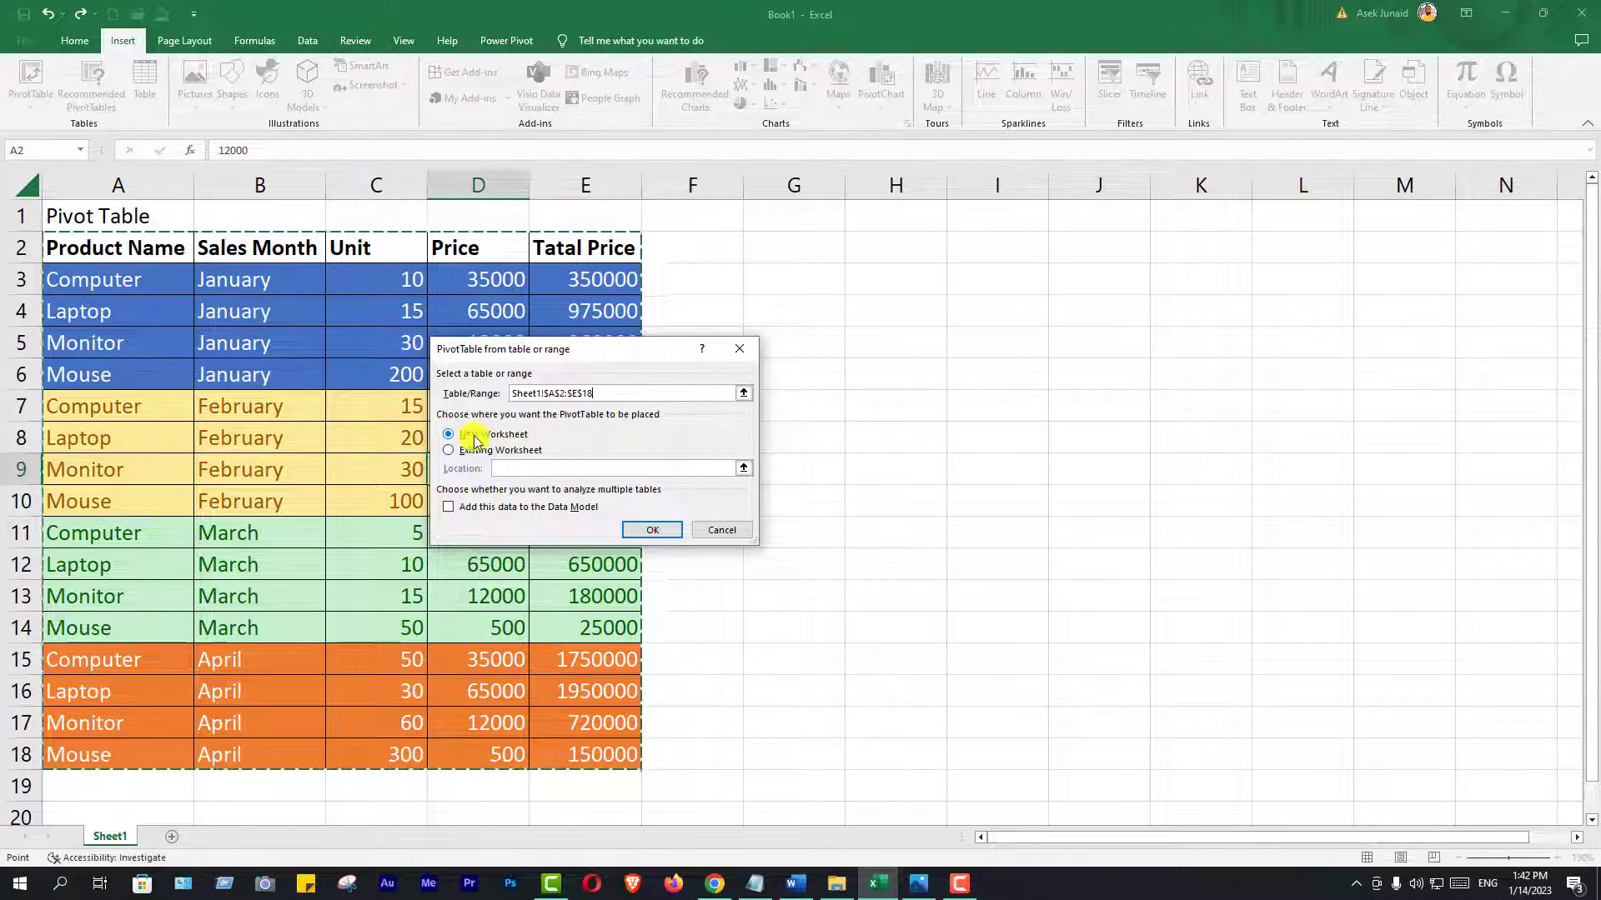
{"action": "left_click", "coordinate": [652, 530]}
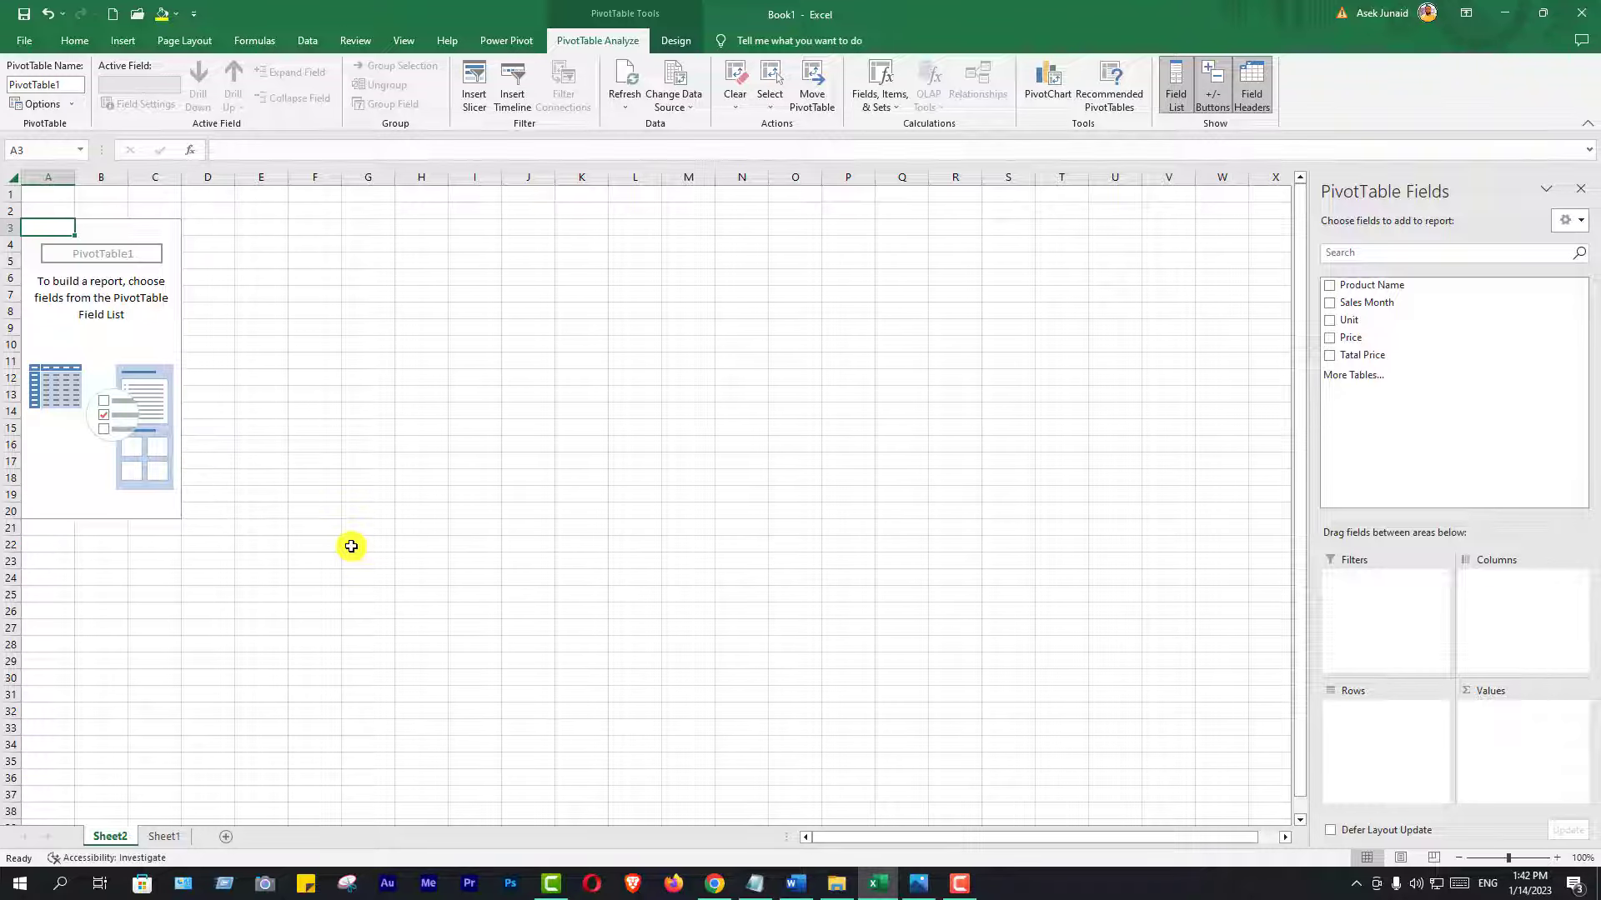
{"action": "mouse_move", "coordinate": [1307, 113]}
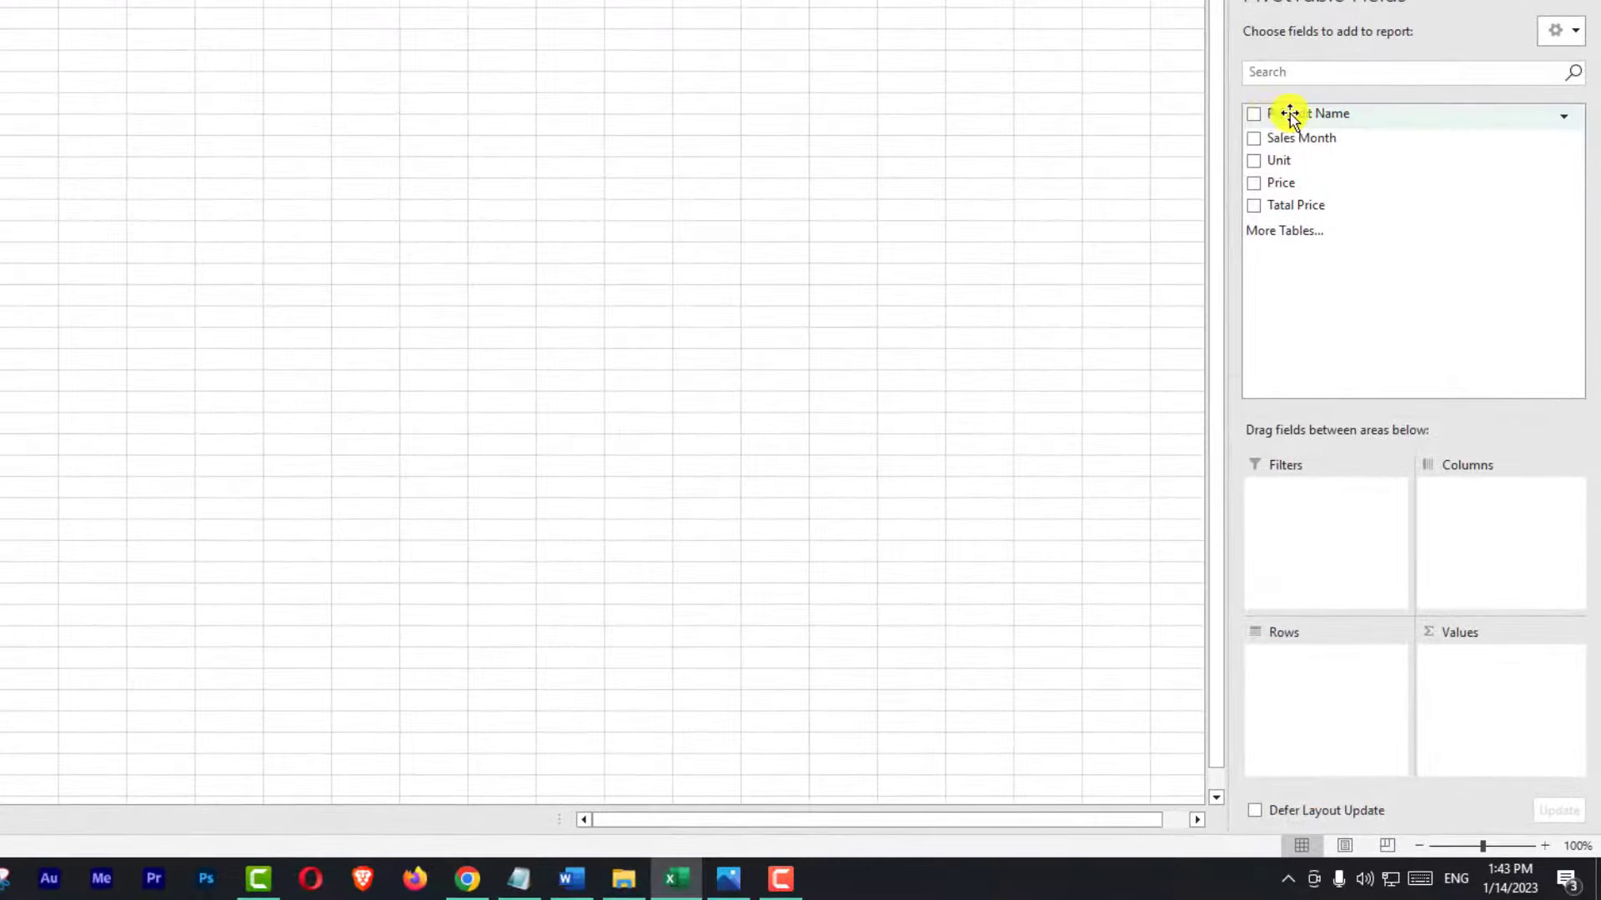
Add Product Name, Sales Month and Unit to the PivotTable rows.
{"action": "left_click", "coordinate": [1313, 113]}
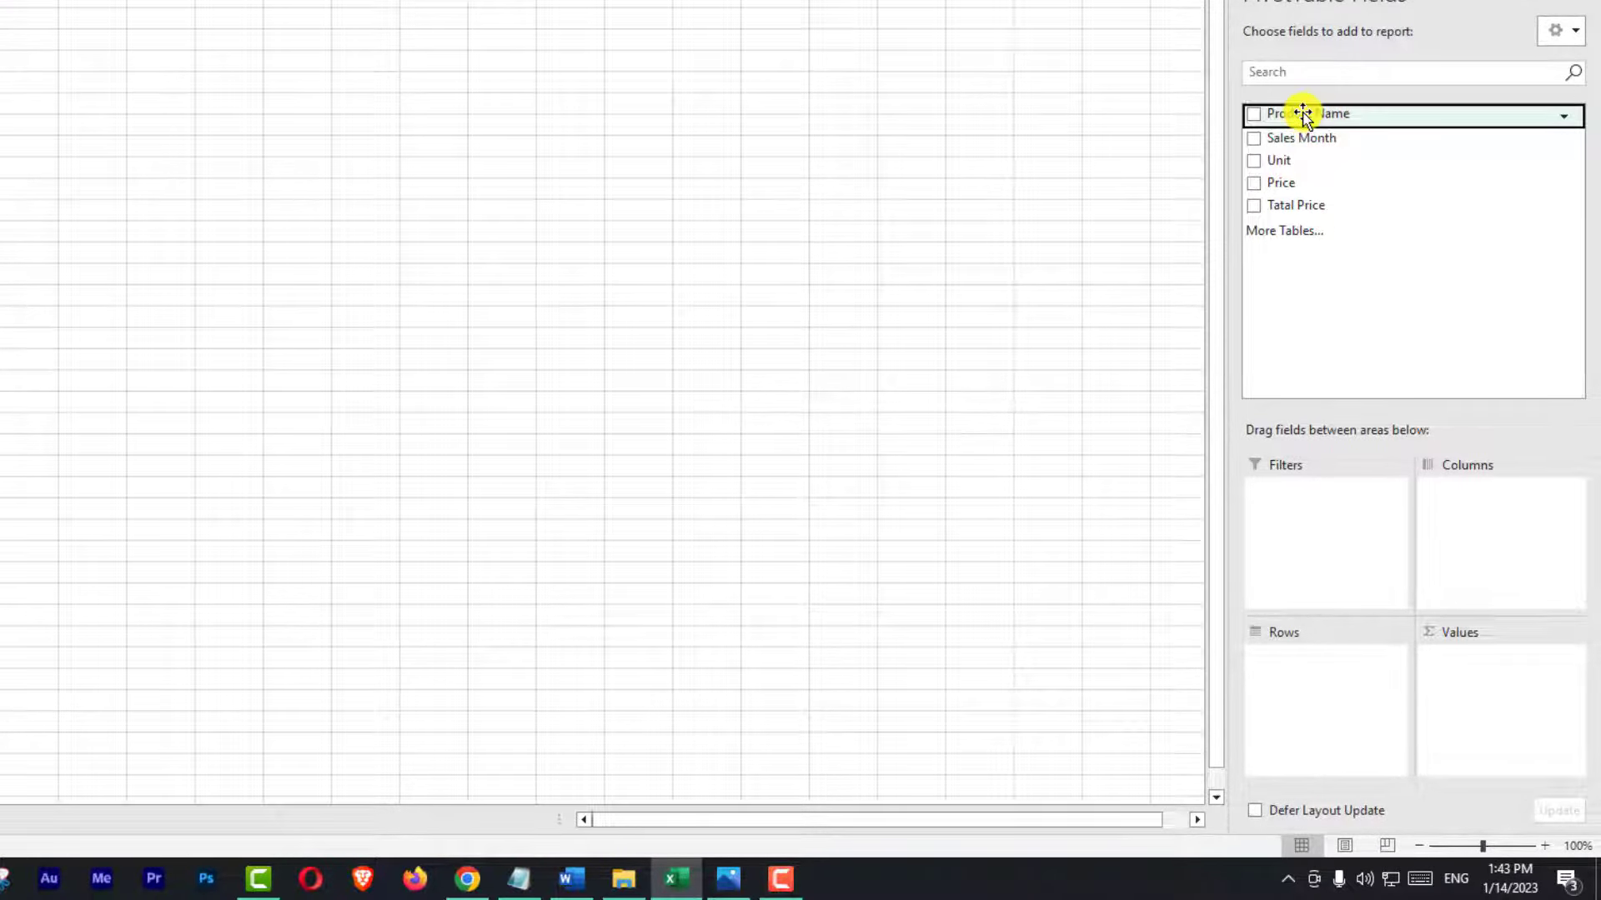
{"action": "mouse_move", "coordinate": [1303, 115]}
{"action": "left_mouse_down"}
{"action": "mouse_move", "coordinate": [1306, 662]}
{"action": "mouse_move", "coordinate": [1321, 678]}
{"action": "left_mouse_up"}
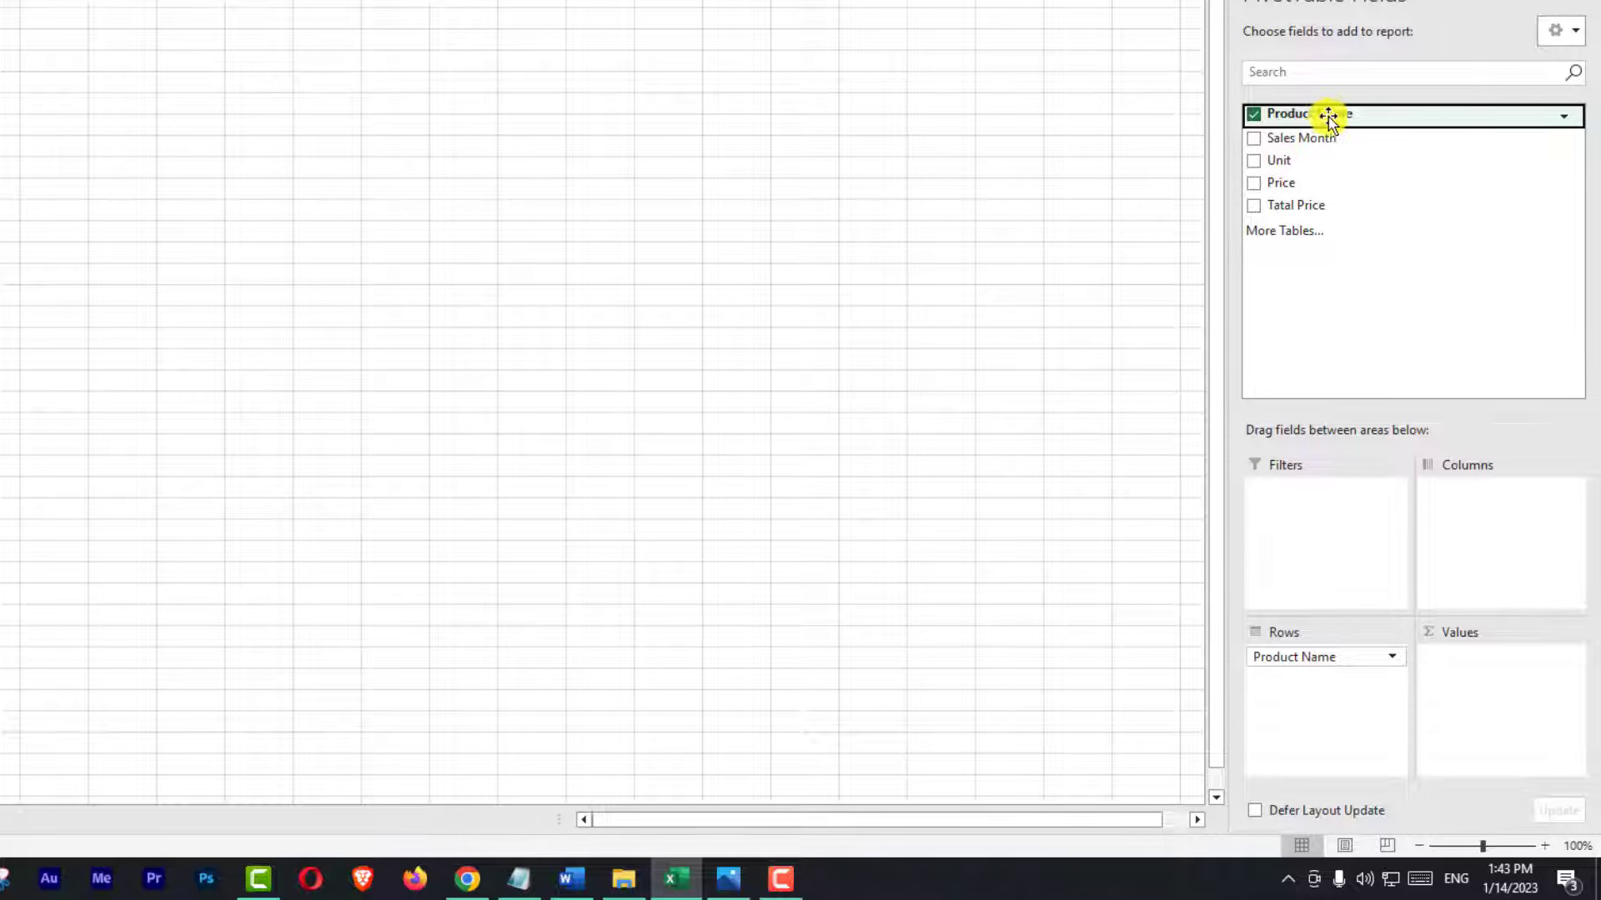
{"action": "mouse_move", "coordinate": [1301, 137]}
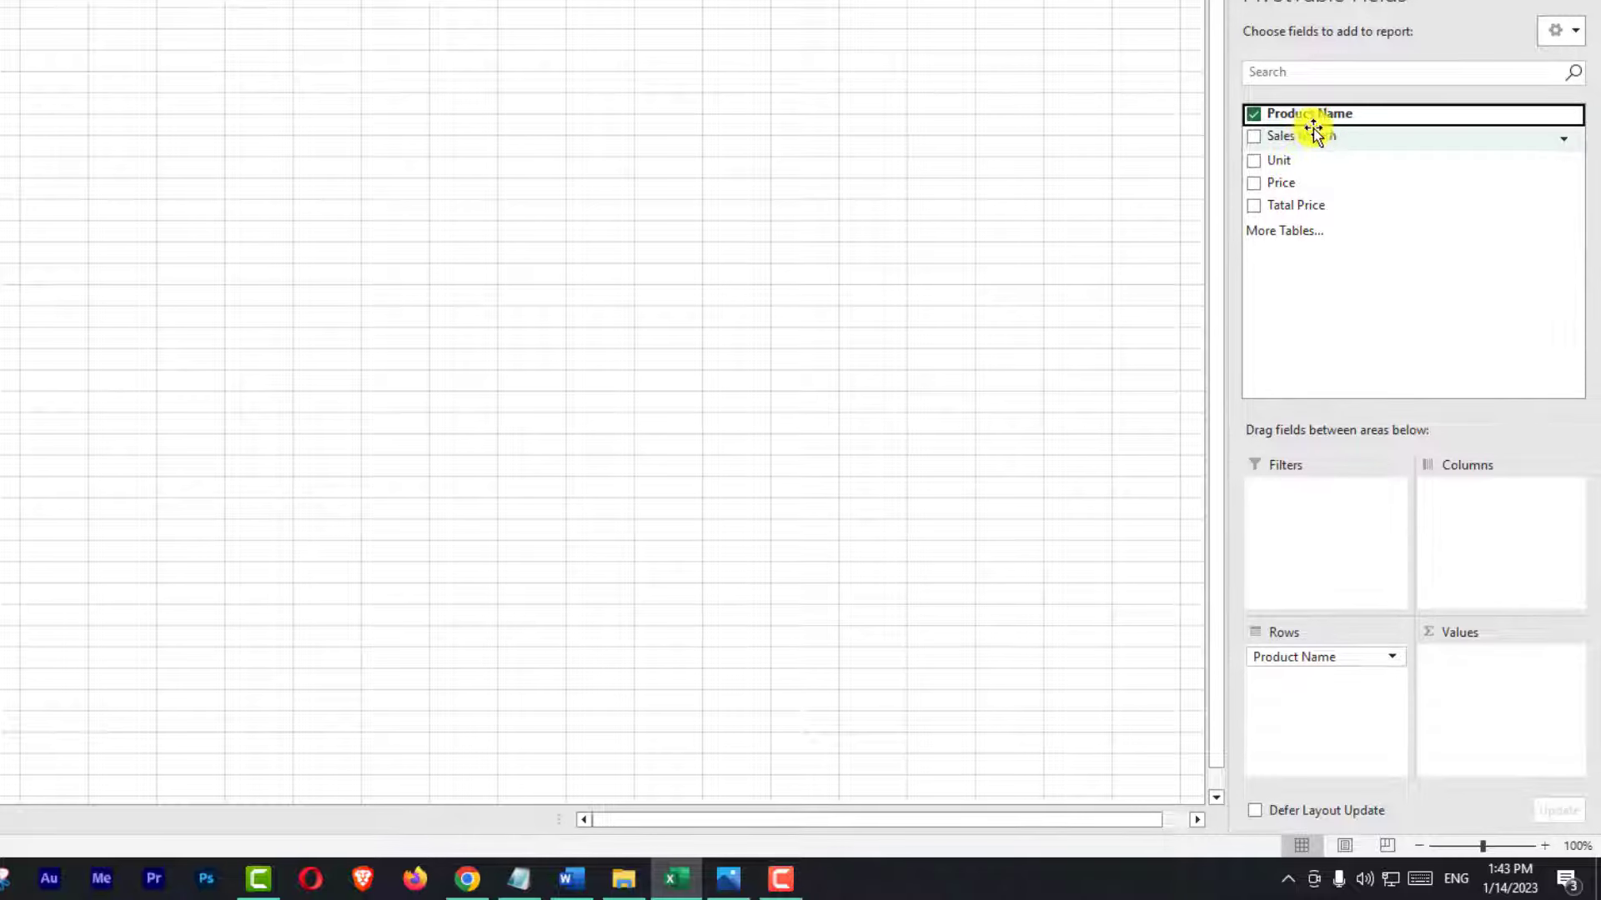
{"action": "left_click_drag", "start_coordinate": [1314, 137], "coordinate": [1308, 682]}
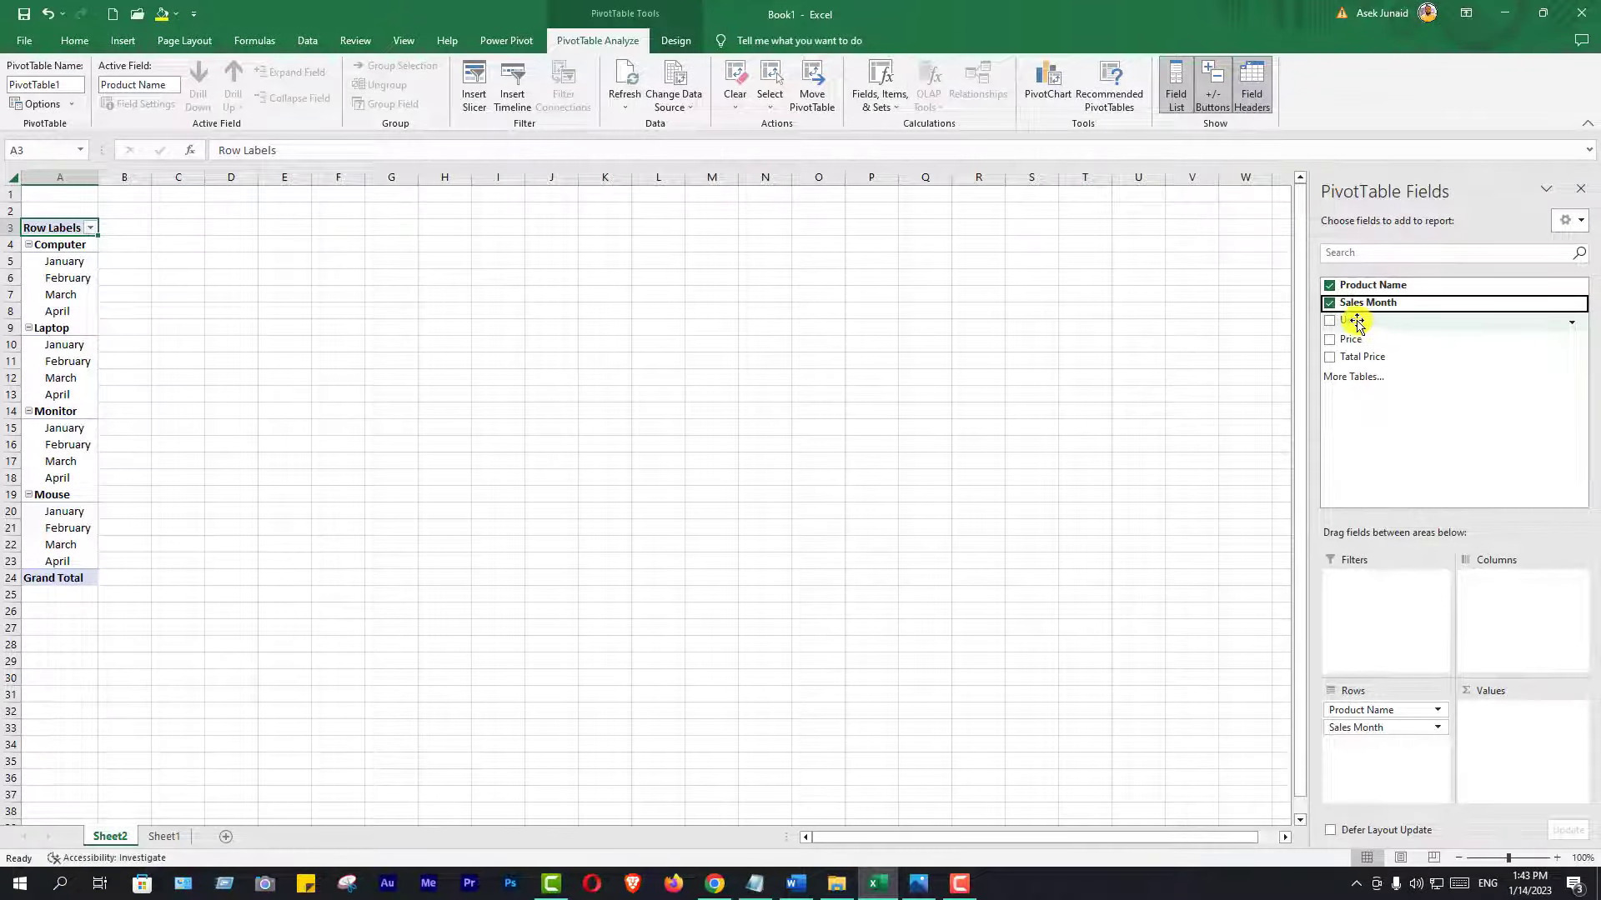
{"action": "left_click_drag", "start_coordinate": [1379, 324], "coordinate": [1384, 392]}
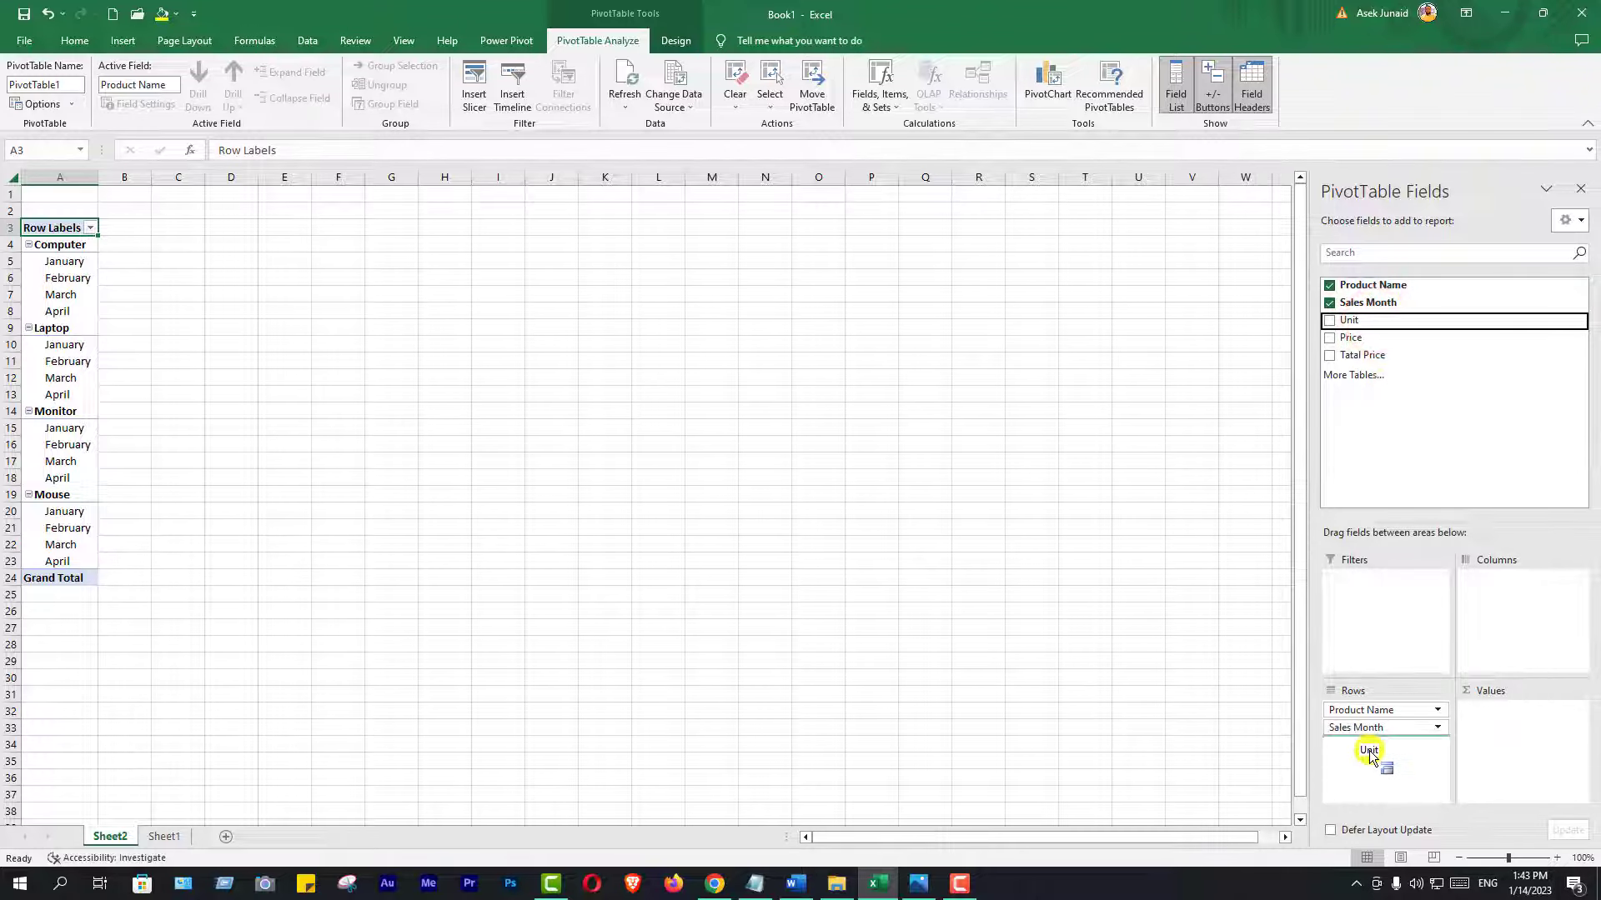
{"action": "left_click_drag", "start_coordinate": [1384, 392], "coordinate": [1370, 754]}
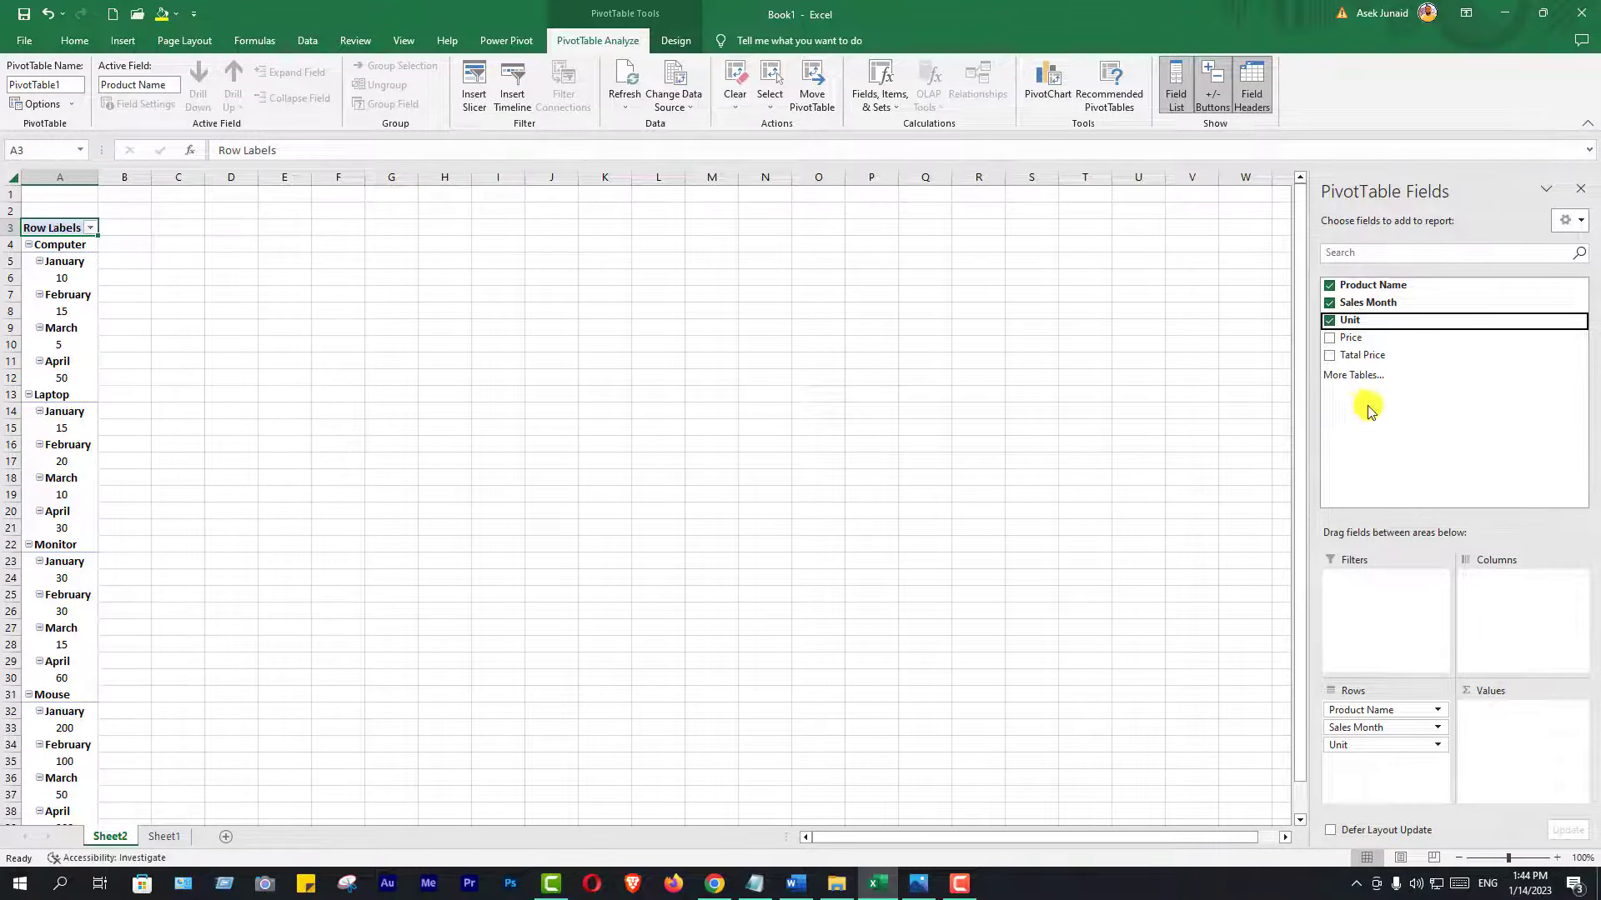
Add Price and Tatal Price to the PivotTable values as sums.
{"action": "mouse_move", "coordinate": [1450, 338]}
{"action": "left_click", "coordinate": [1374, 338]}
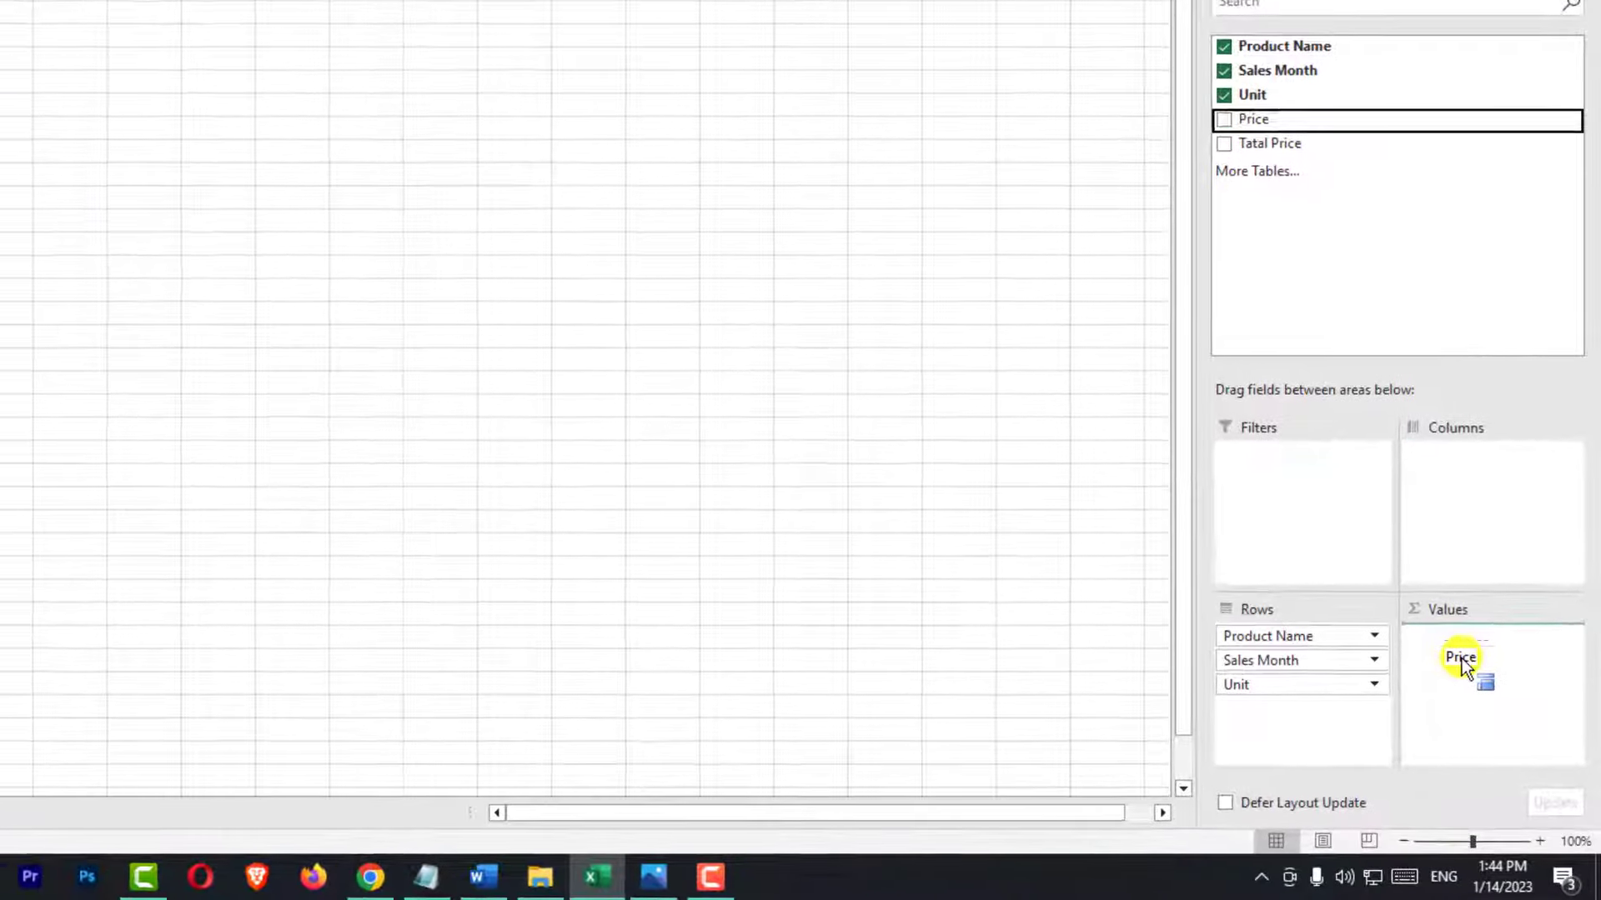
{"action": "left_click_drag", "start_coordinate": [1374, 338], "coordinate": [1501, 733]}
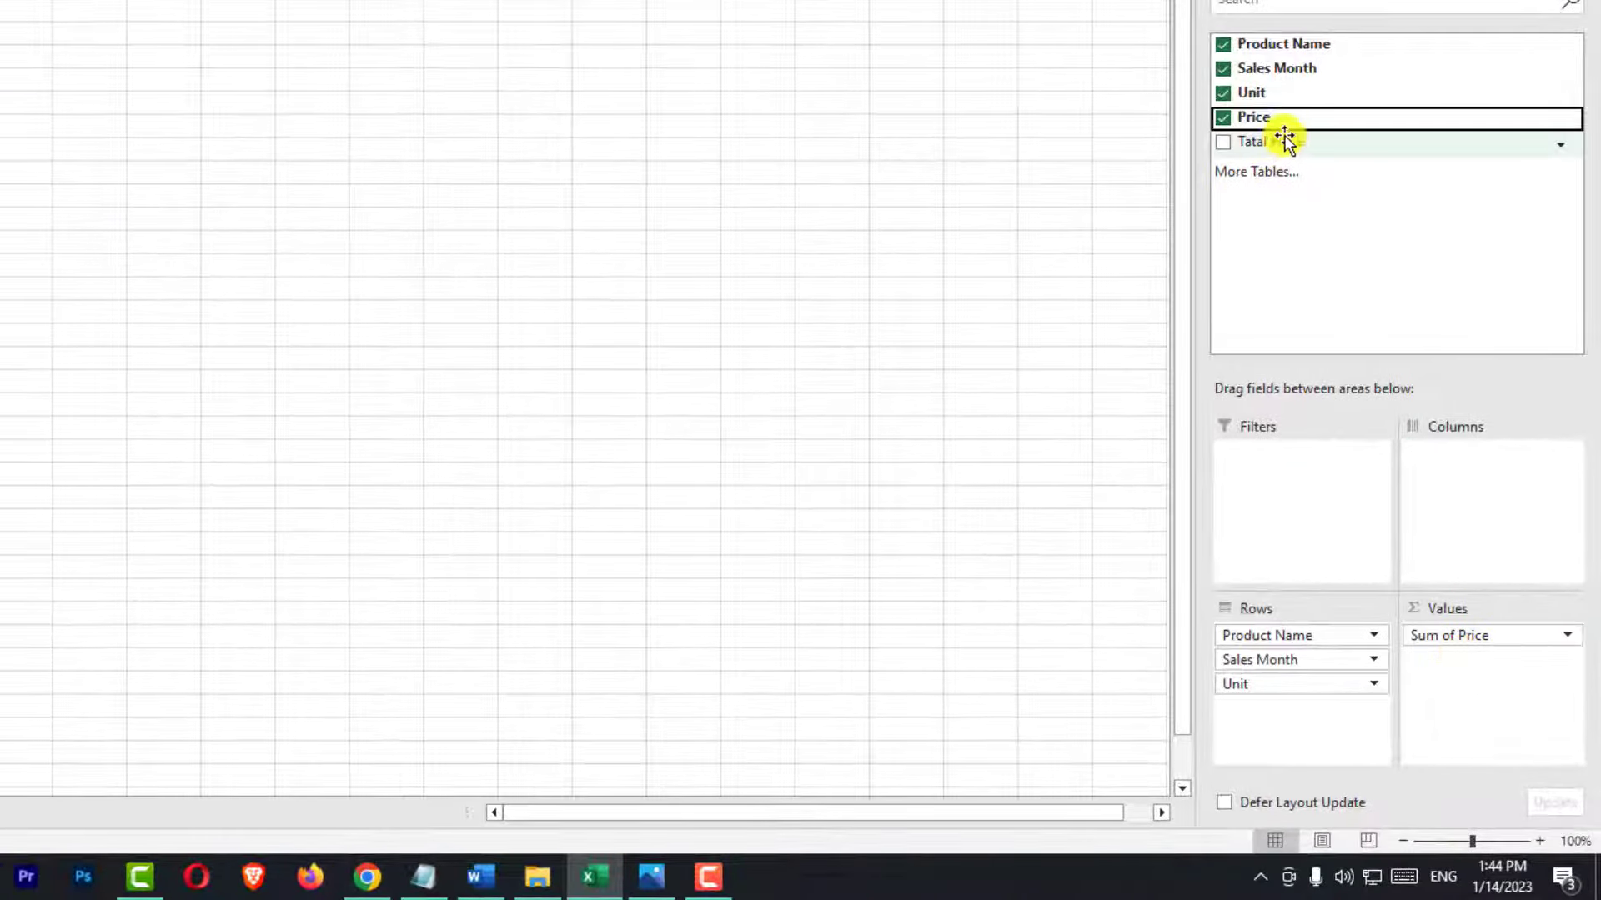
{"action": "left_click_drag", "start_coordinate": [1293, 141], "coordinate": [1467, 677]}
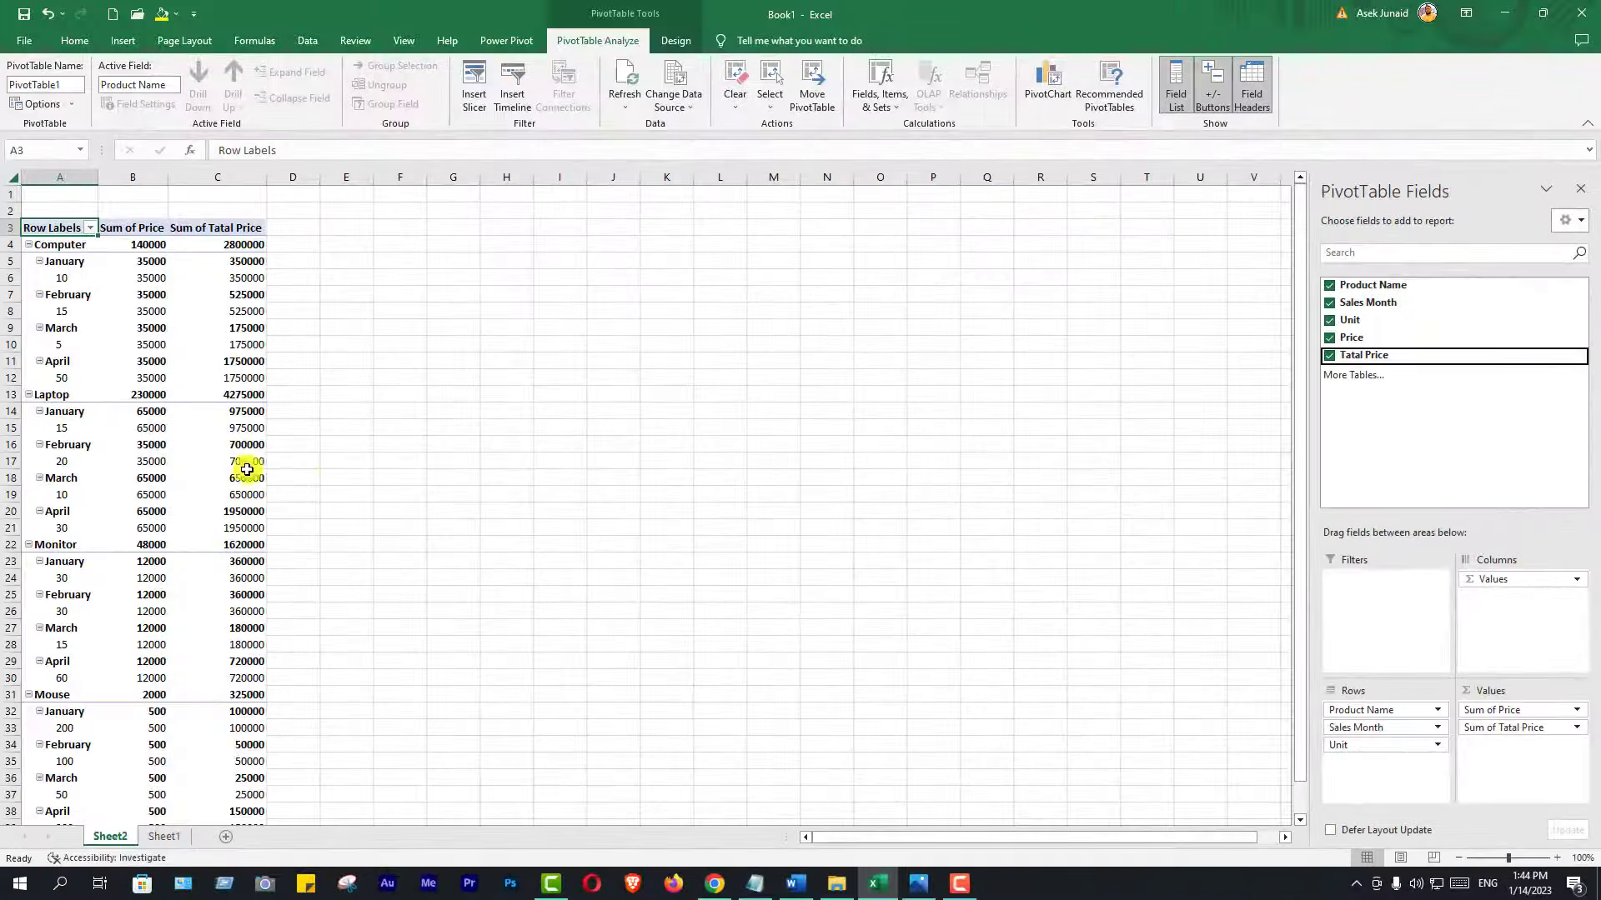
Collapse the Computer, Laptop, Monitor and Mouse groups to their product totals.
{"action": "left_click", "coordinate": [29, 246]}
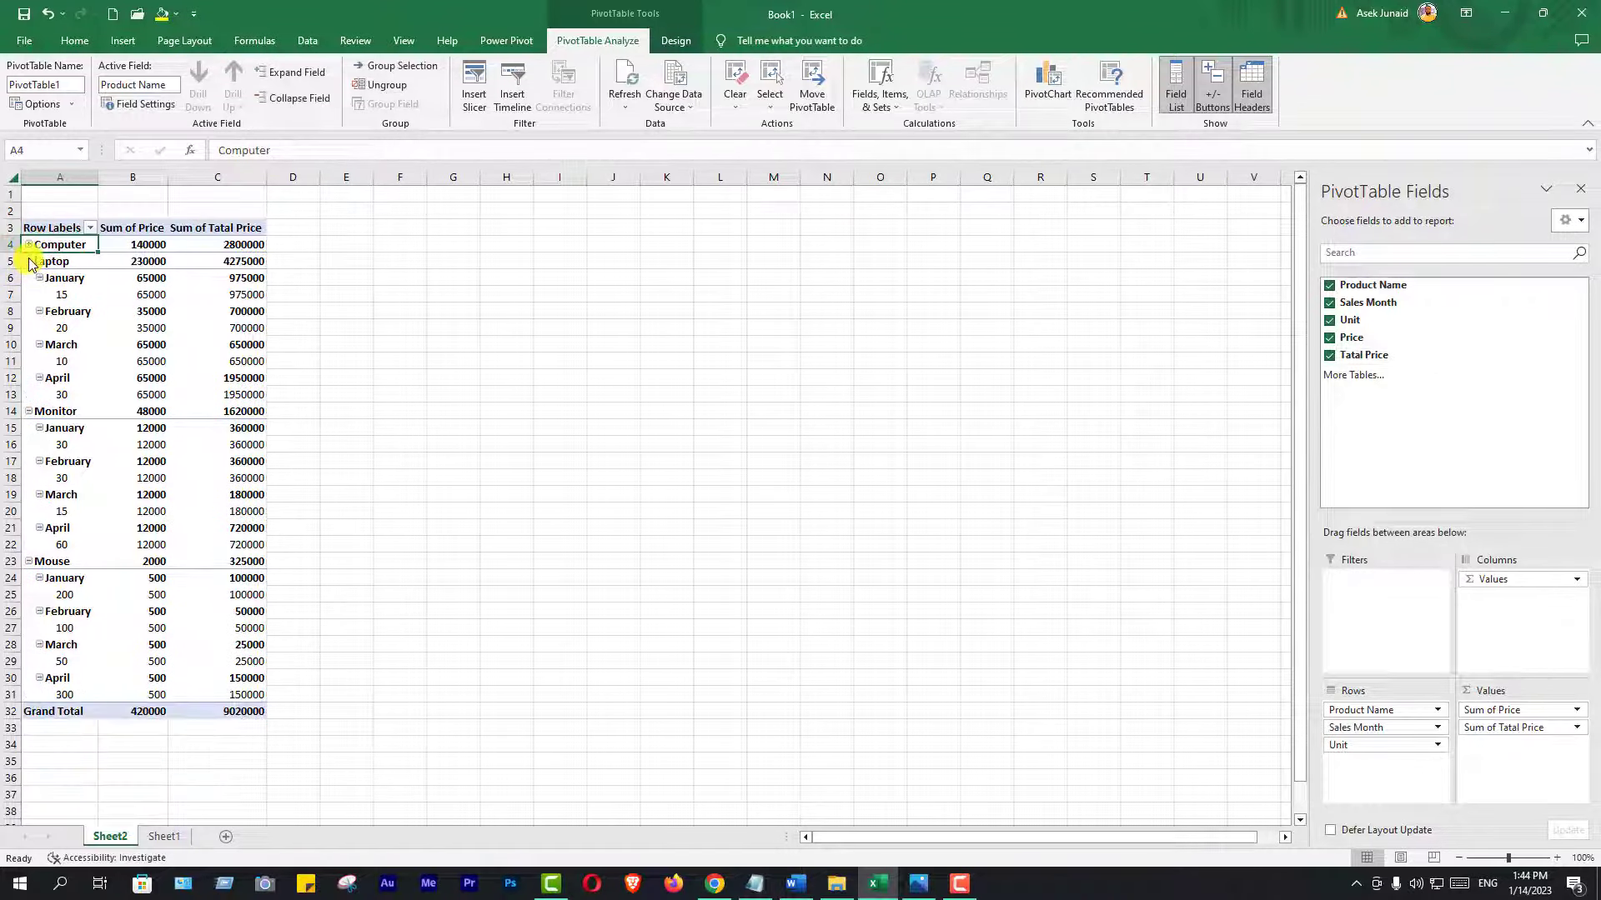
{"action": "left_click", "coordinate": [29, 261]}
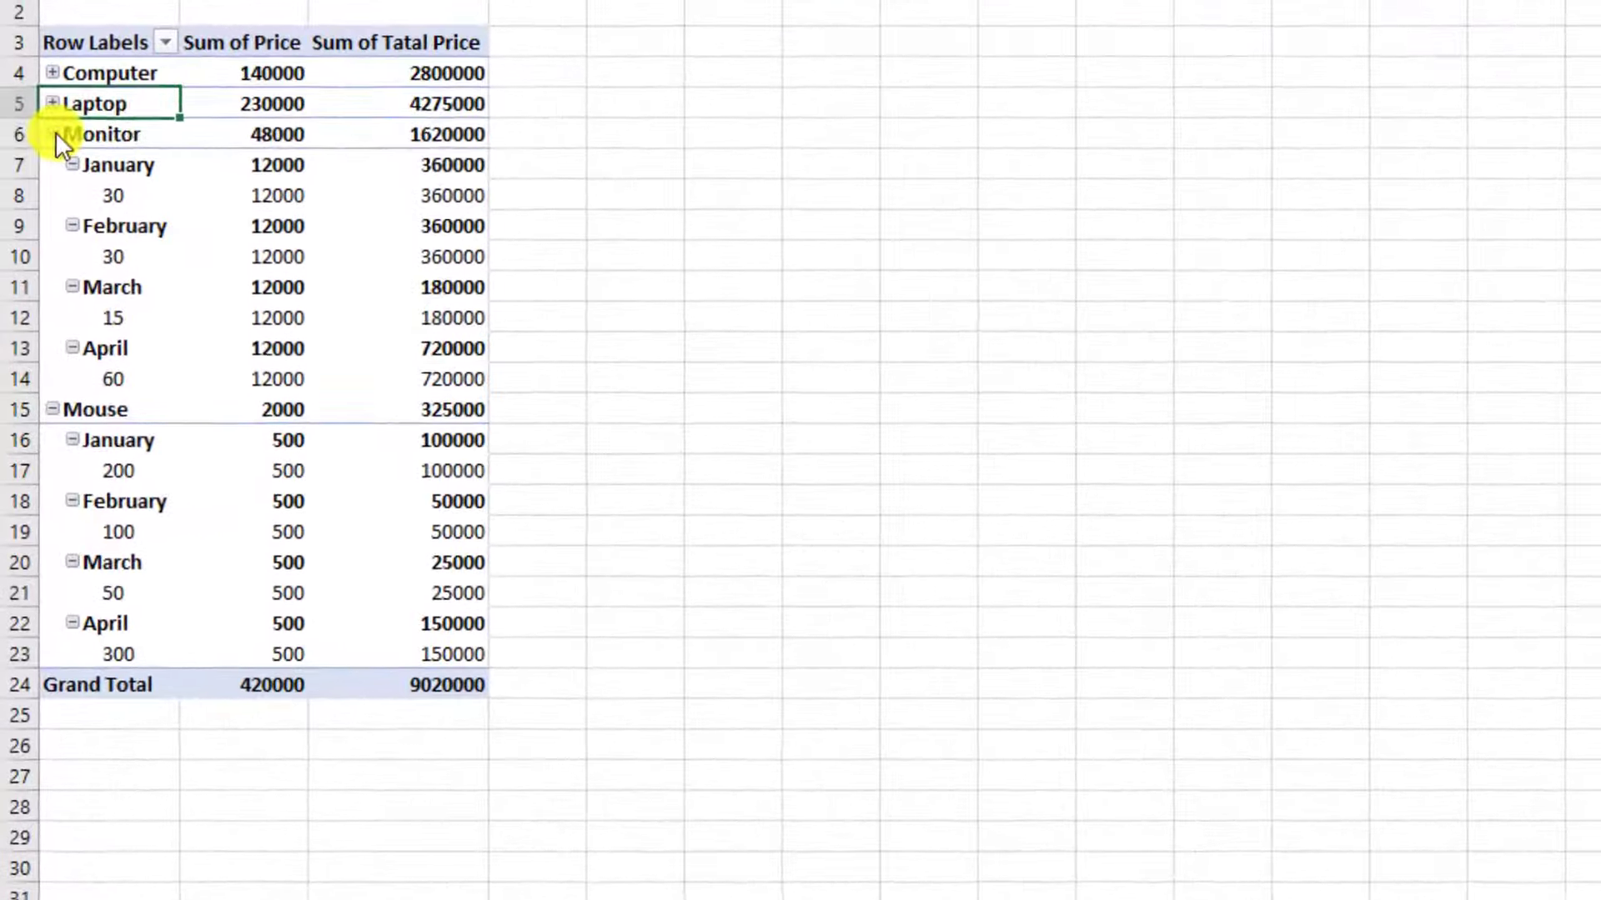
{"action": "left_click", "coordinate": [29, 278]}
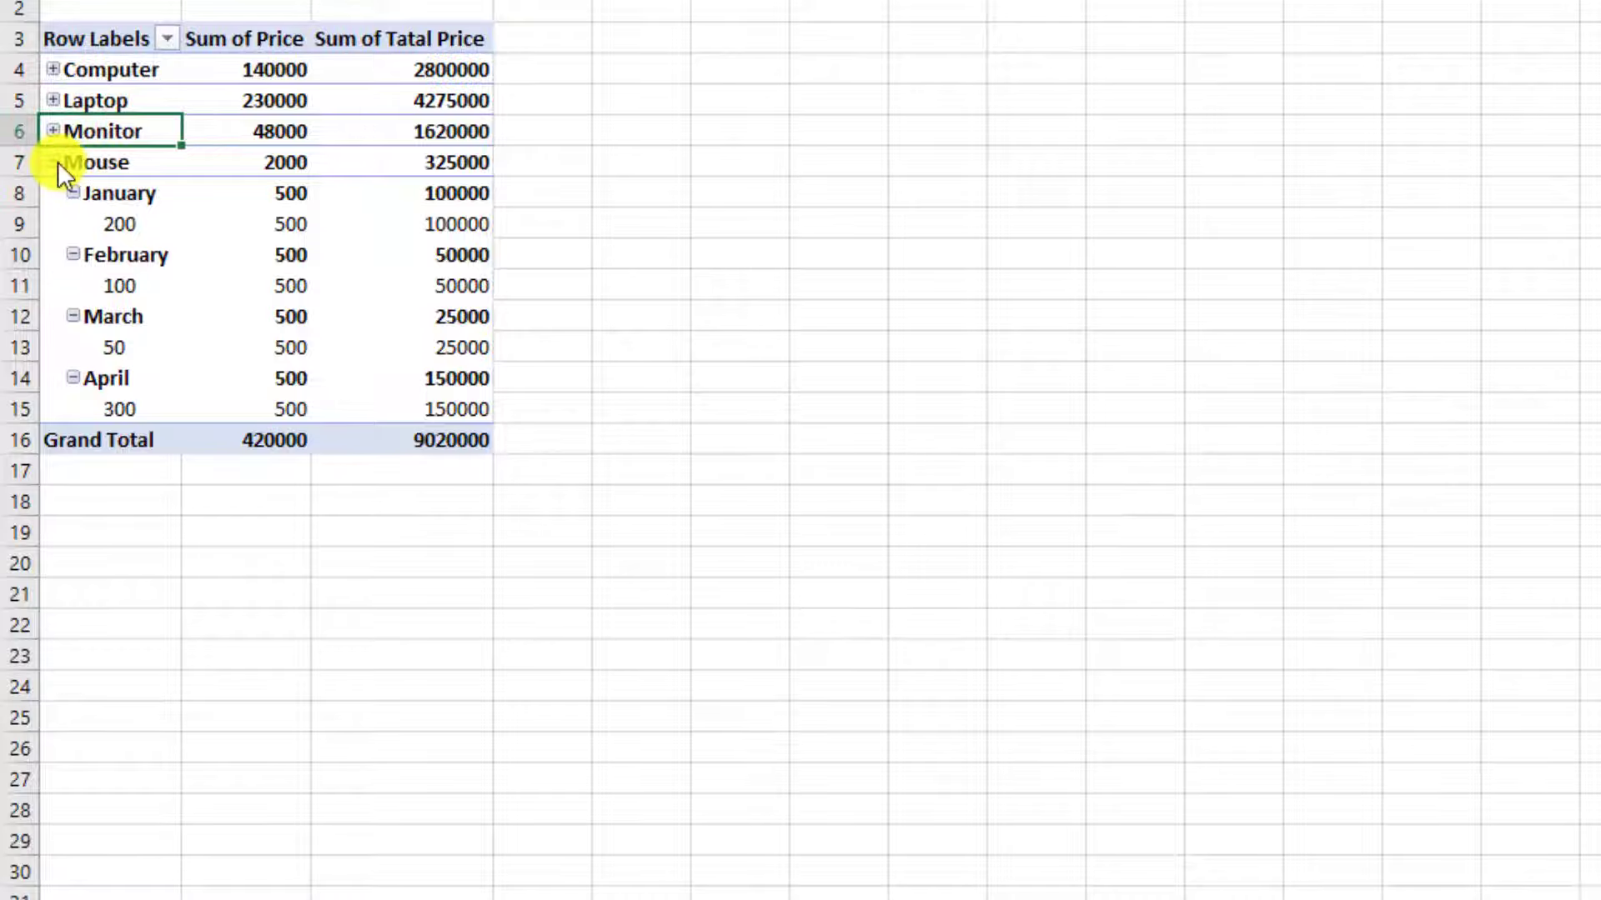
{"action": "left_click", "coordinate": [58, 162]}
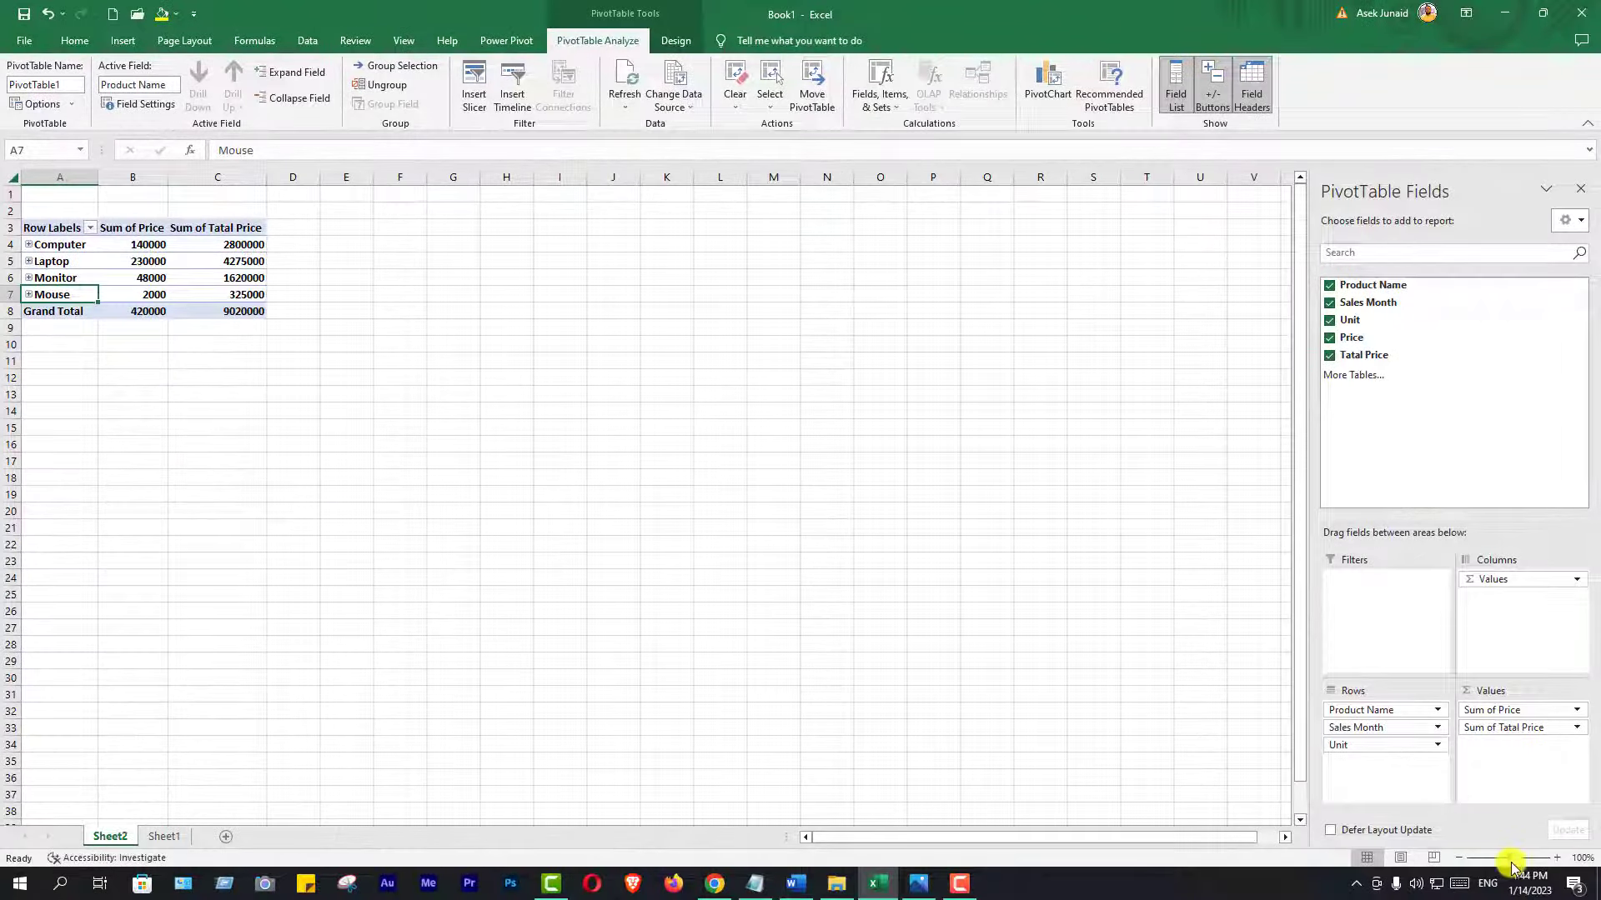
Zoom in on the worksheet to enlarge the PivotTable.
{"action": "left_click", "coordinate": [1559, 858]}
{"action": "left_click", "coordinate": [1558, 858]}
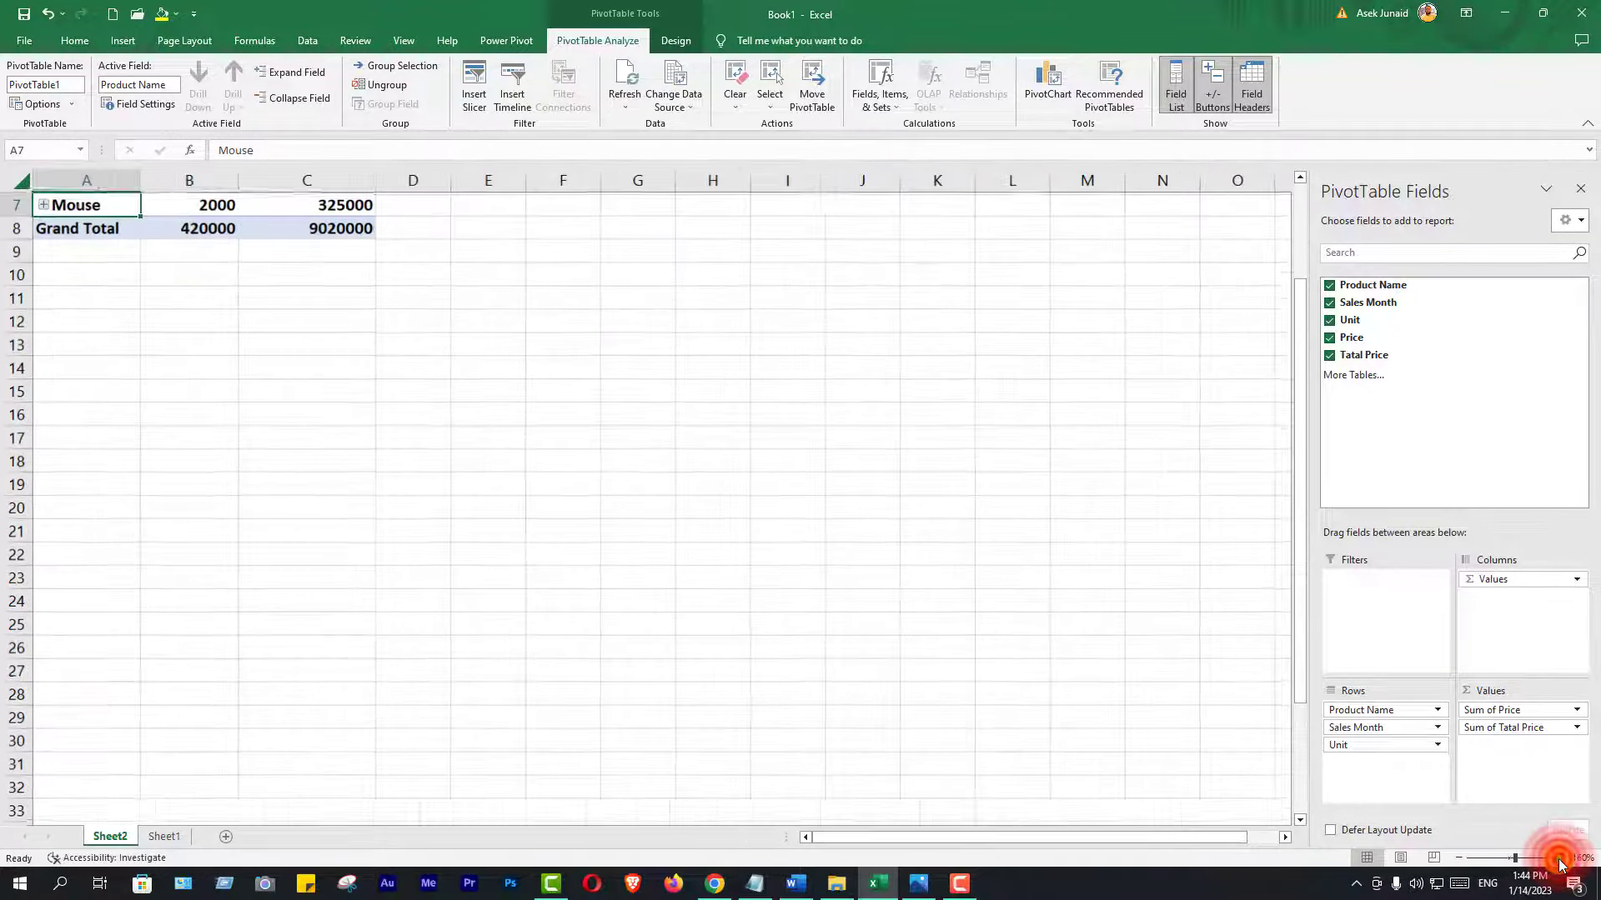
{"action": "left_click", "coordinate": [1558, 858]}
{"action": "left_click", "coordinate": [1558, 858]}
{"action": "left_click", "coordinate": [1558, 858]}
{"action": "scroll", "coordinate": [921, 671], "scroll_direction": "up", "scroll_amount": 2}
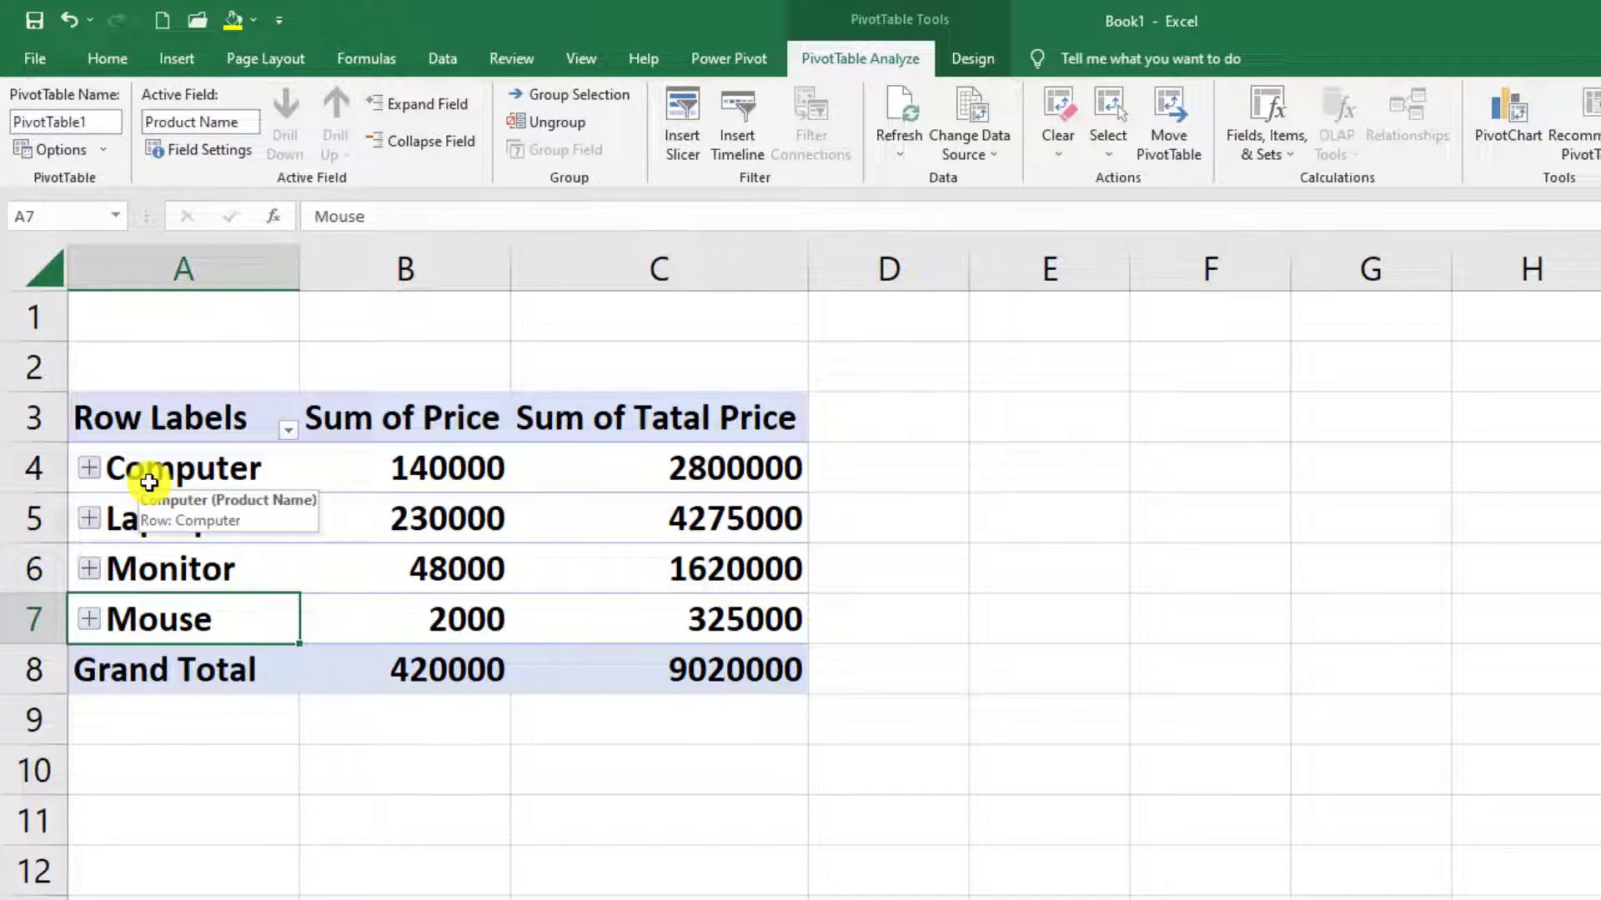
Expand Computer, Laptop, Monitor and Mouse again to show their months and units.
{"action": "left_click", "coordinate": [93, 469]}
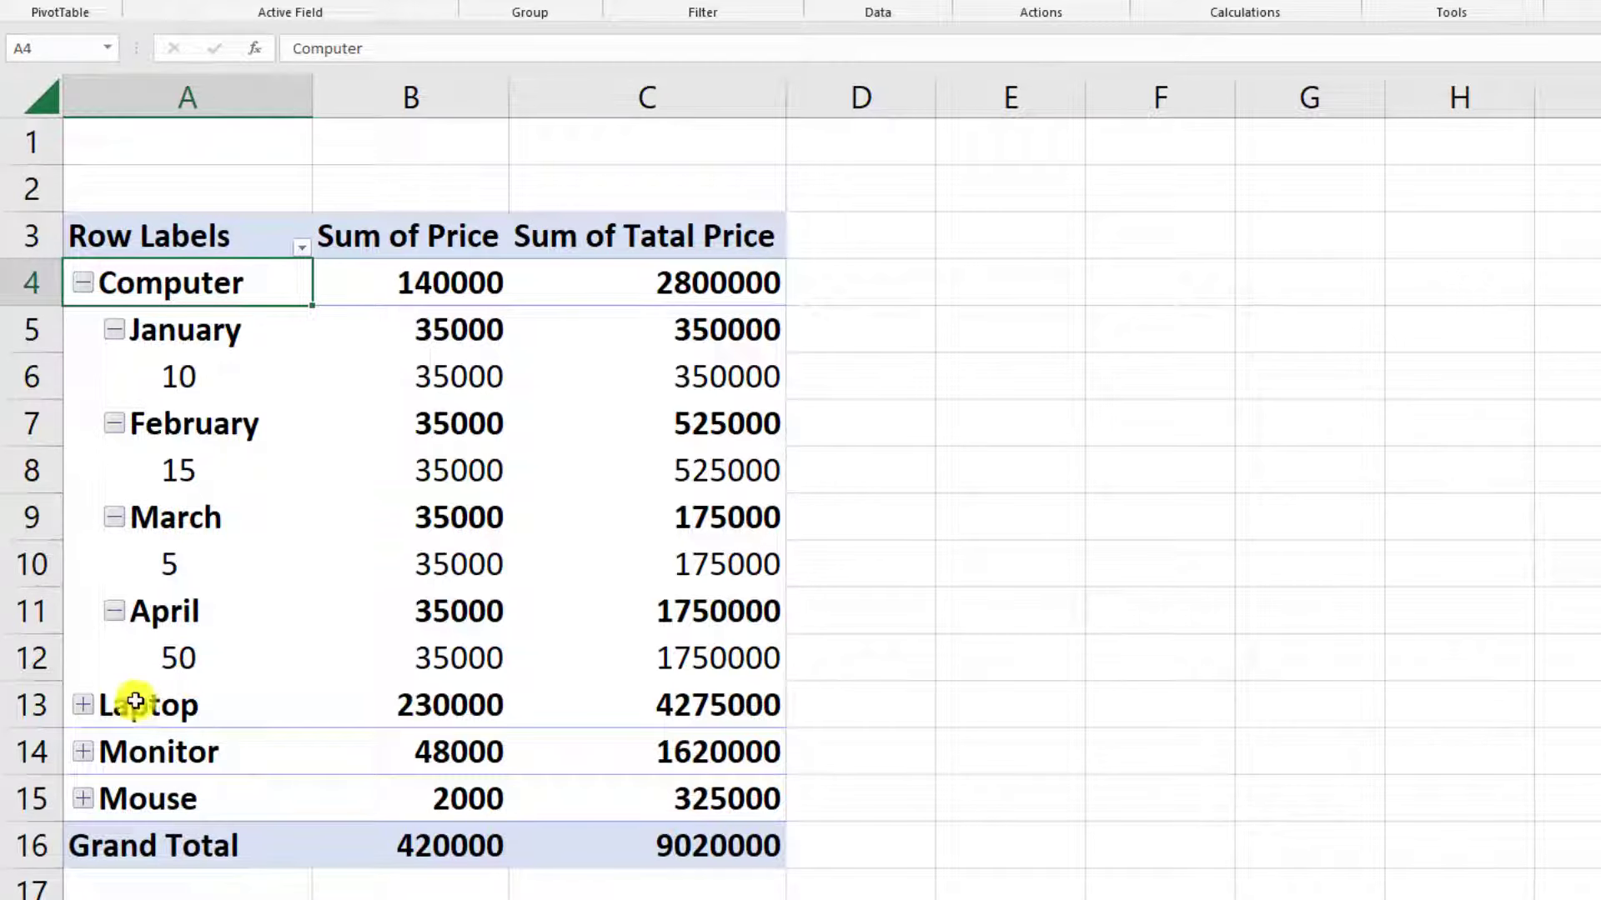
{"action": "left_click", "coordinate": [84, 706]}
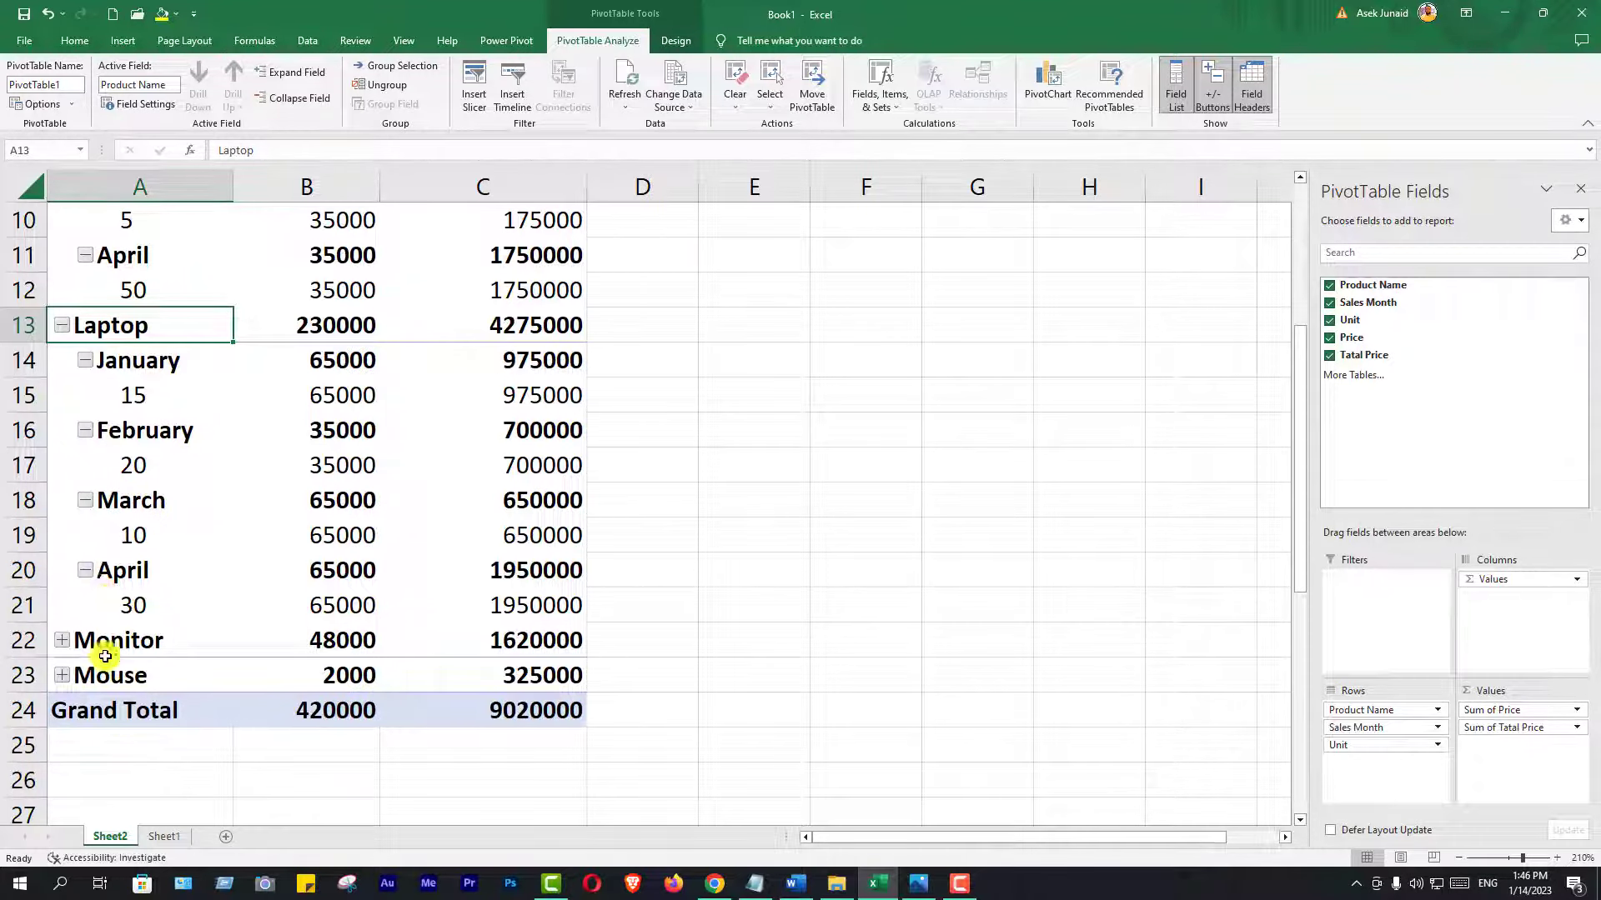
{"action": "left_click", "coordinate": [62, 642]}
{"action": "scroll", "coordinate": [275, 642], "scroll_direction": "down", "scroll_amount": 2}
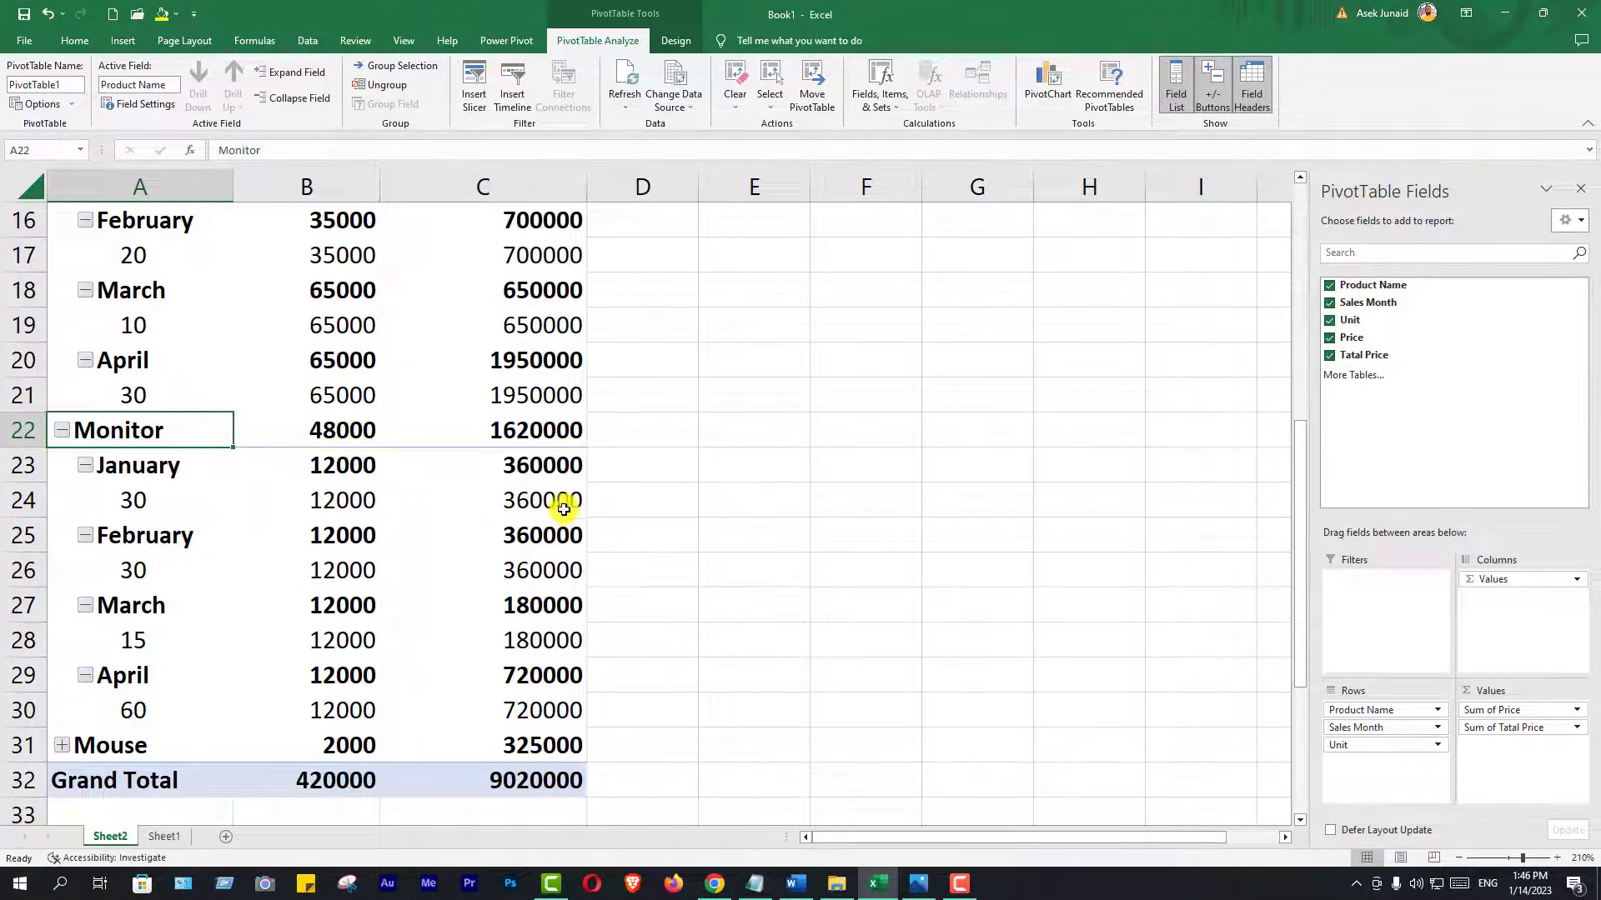
{"action": "mouse_move", "coordinate": [542, 500]}
{"action": "scroll", "coordinate": [153, 597], "scroll_direction": "down", "scroll_amount": 4}
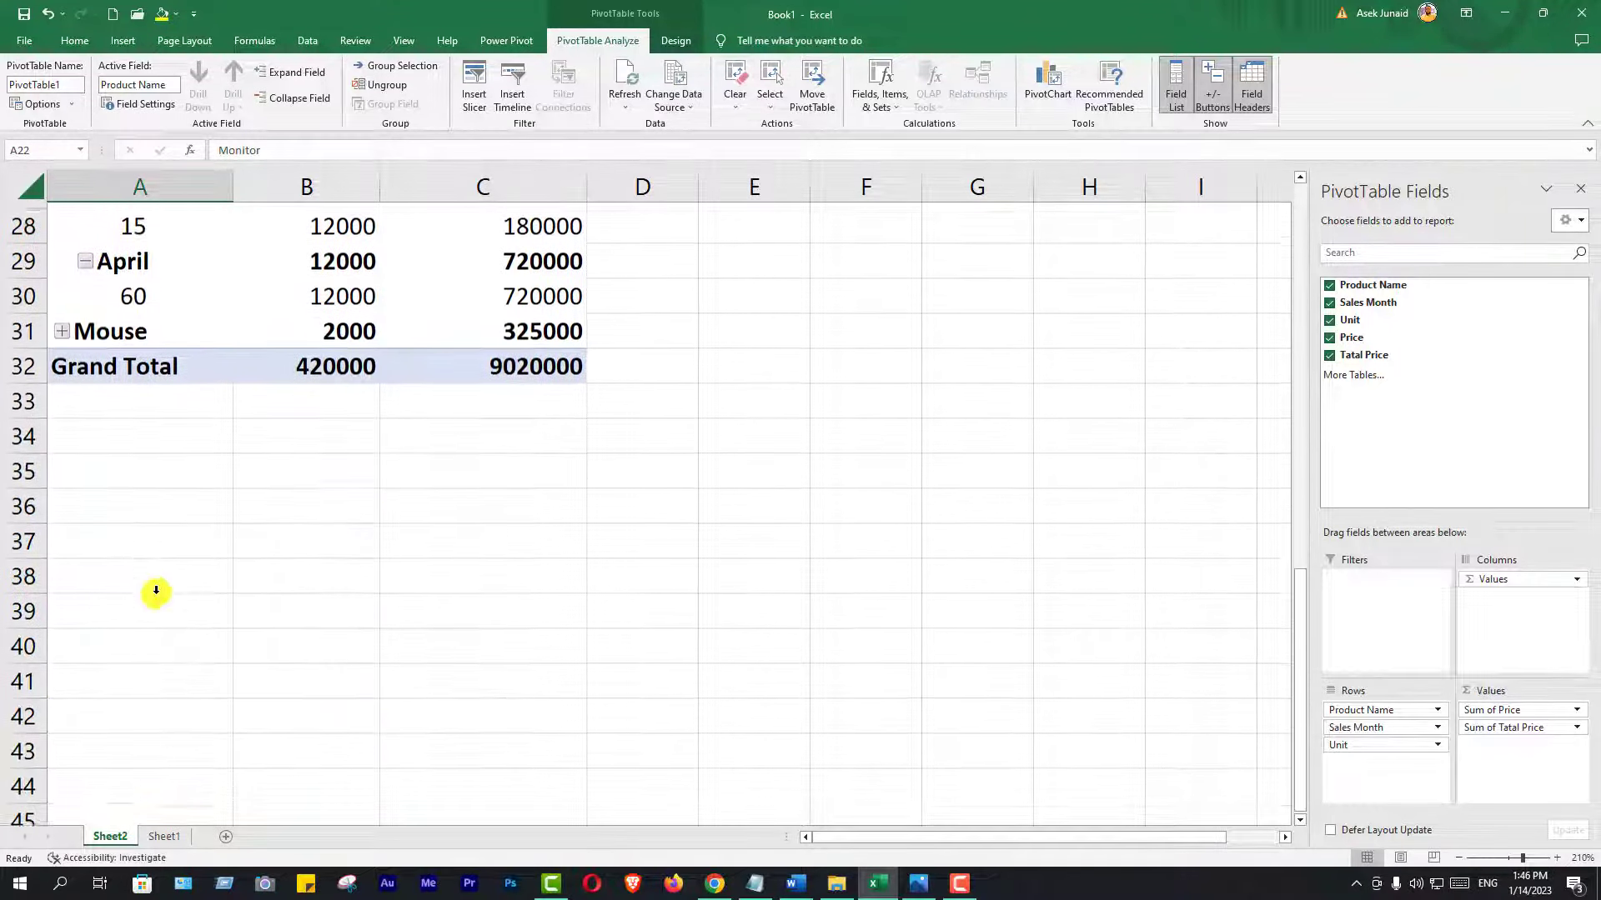
{"action": "left_click", "coordinate": [64, 326]}
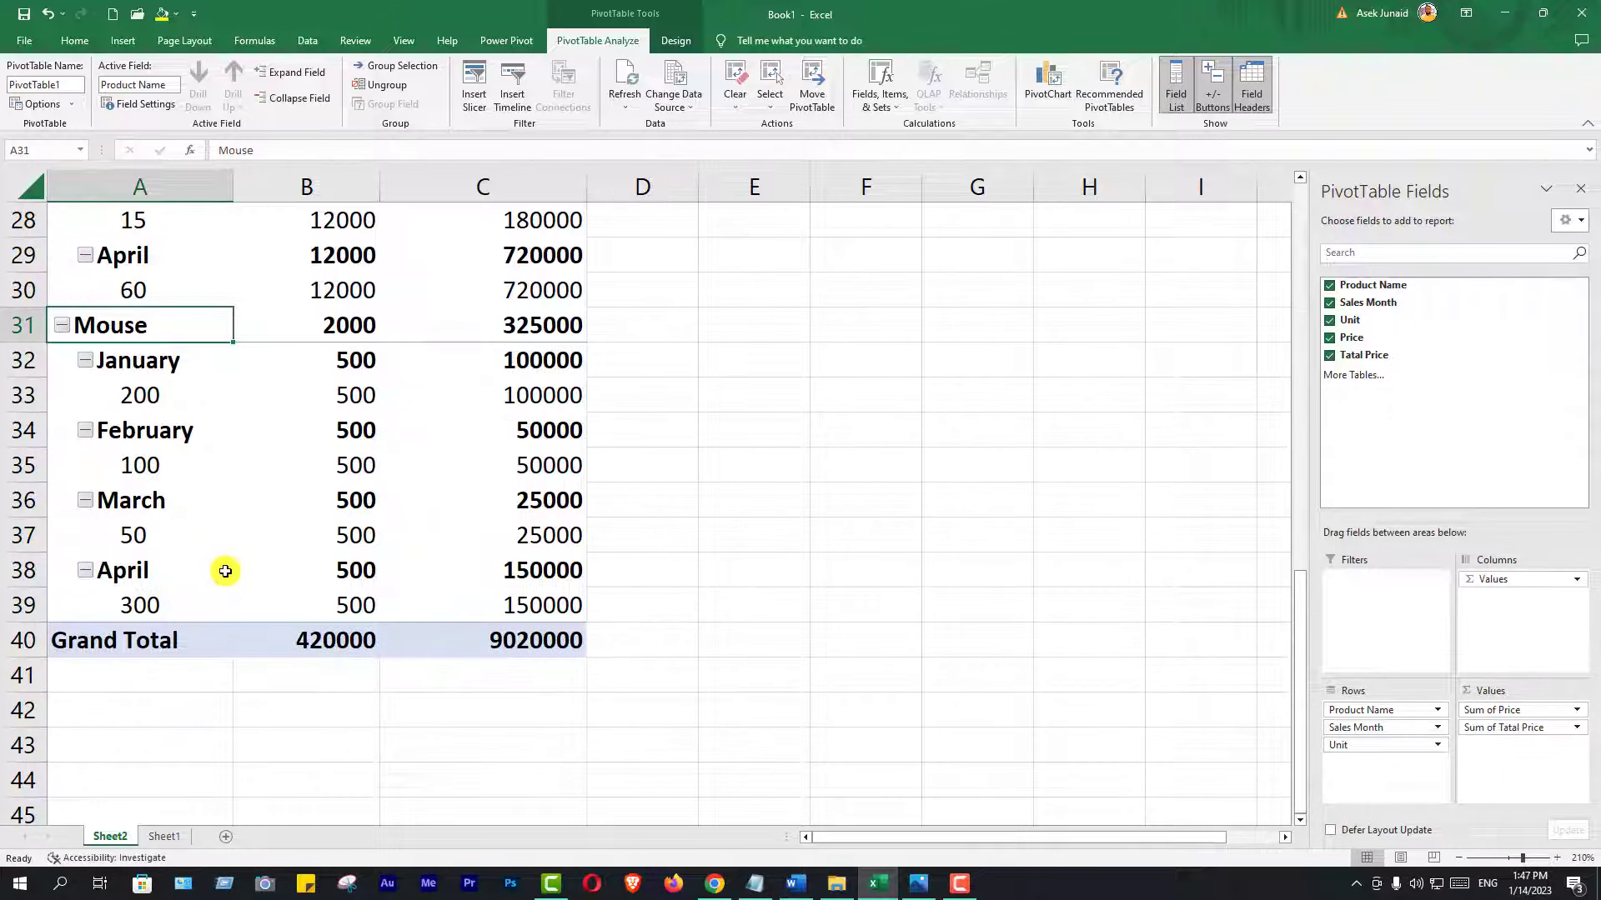
{"action": "scroll", "coordinate": [225, 571], "scroll_direction": "up", "scroll_amount": 5}
{"action": "scroll", "coordinate": [222, 568], "scroll_direction": "up", "scroll_amount": 4}
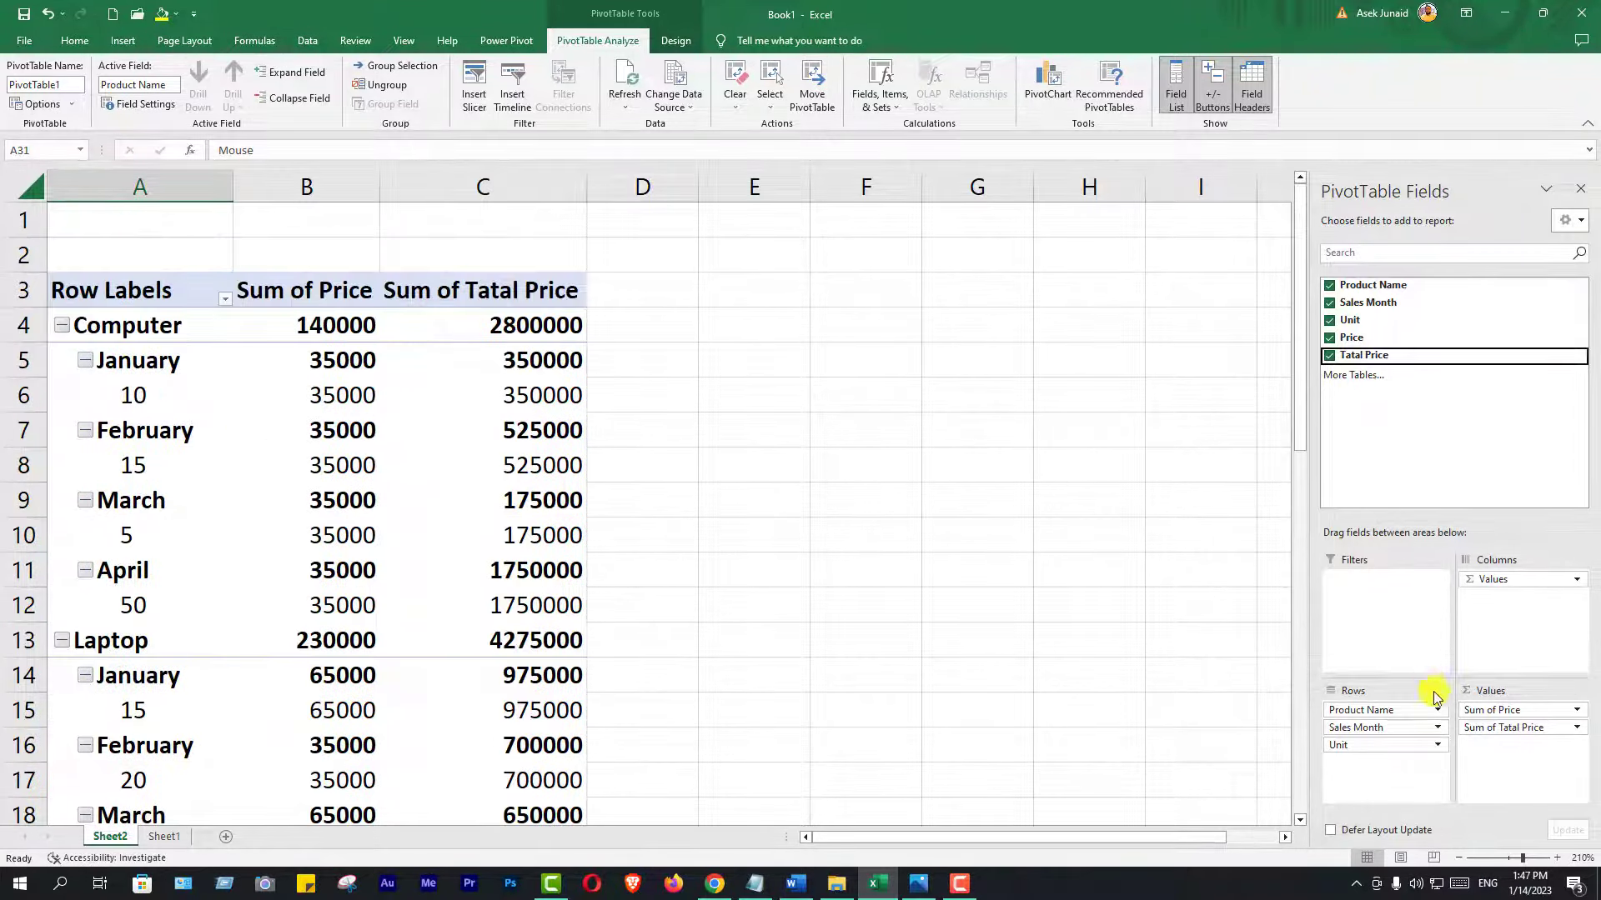
{"action": "left_click", "coordinate": [1359, 775]}
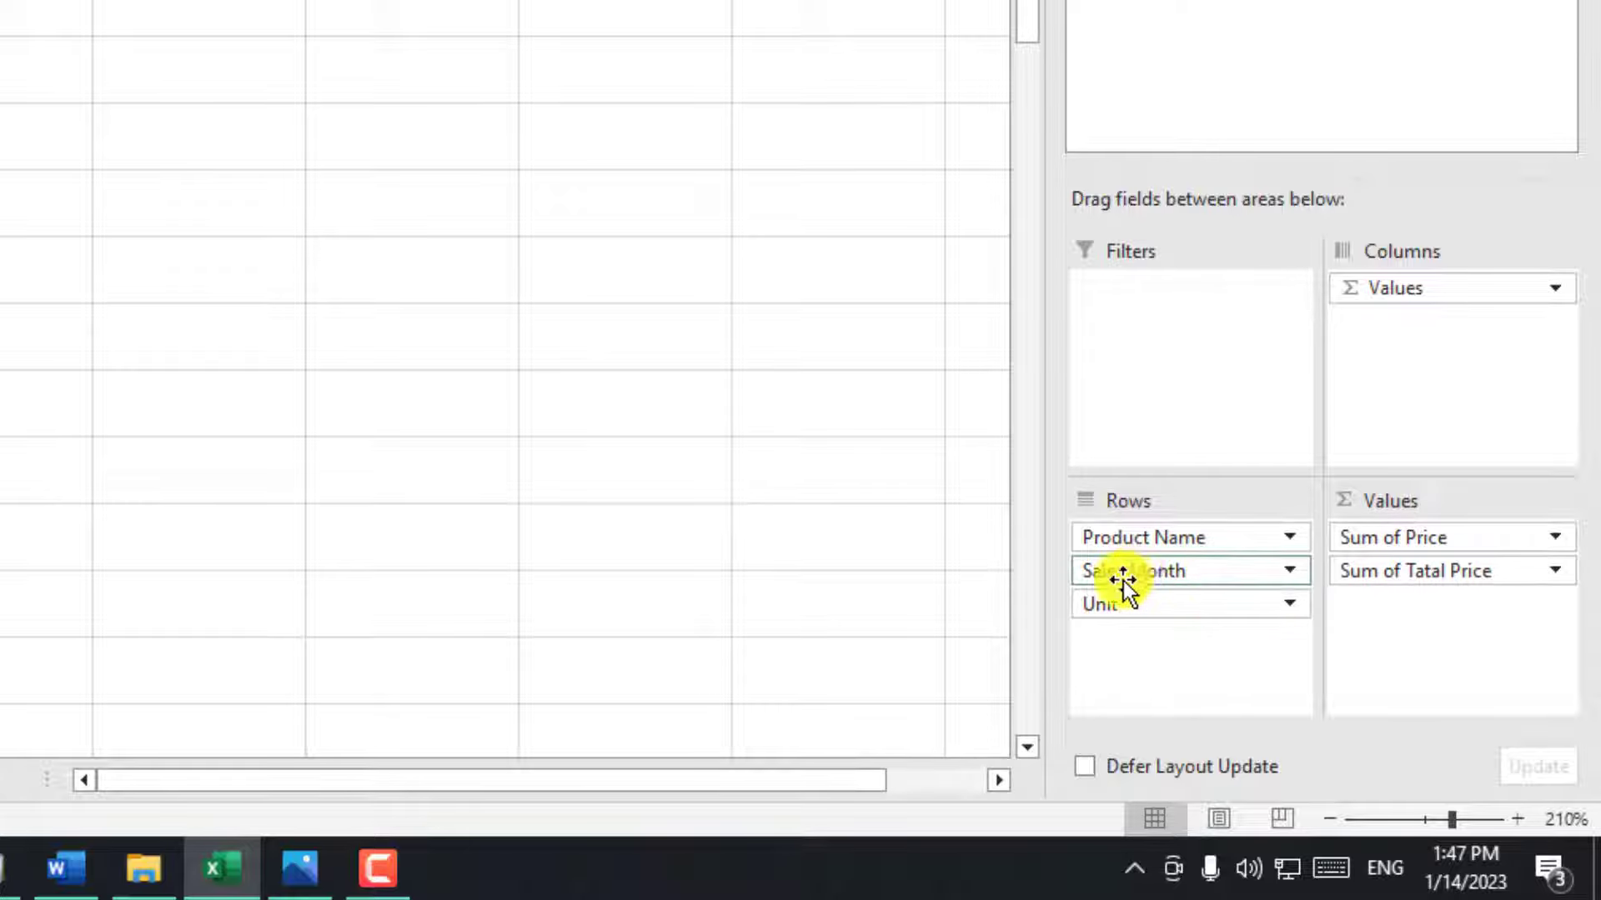
Move Sales Month above Product Name in Rows, then collapse January, February, March and April to monthly totals.
{"action": "left_click_drag", "start_coordinate": [1211, 570], "coordinate": [1217, 533]}
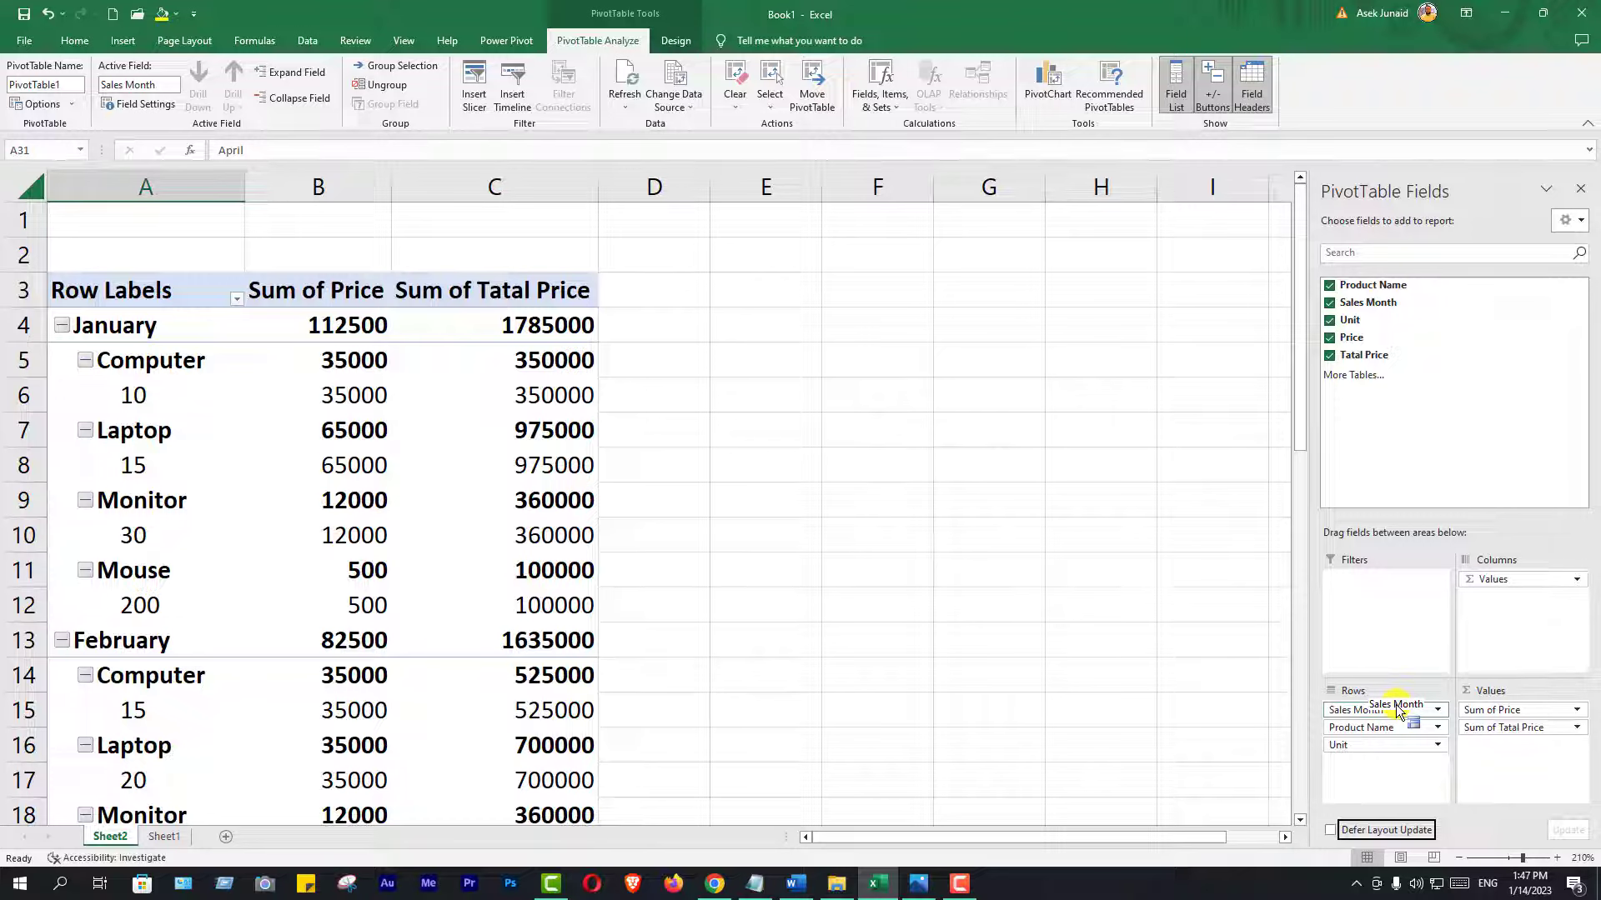
{"action": "left_click_drag", "start_coordinate": [1397, 710], "coordinate": [1380, 723]}
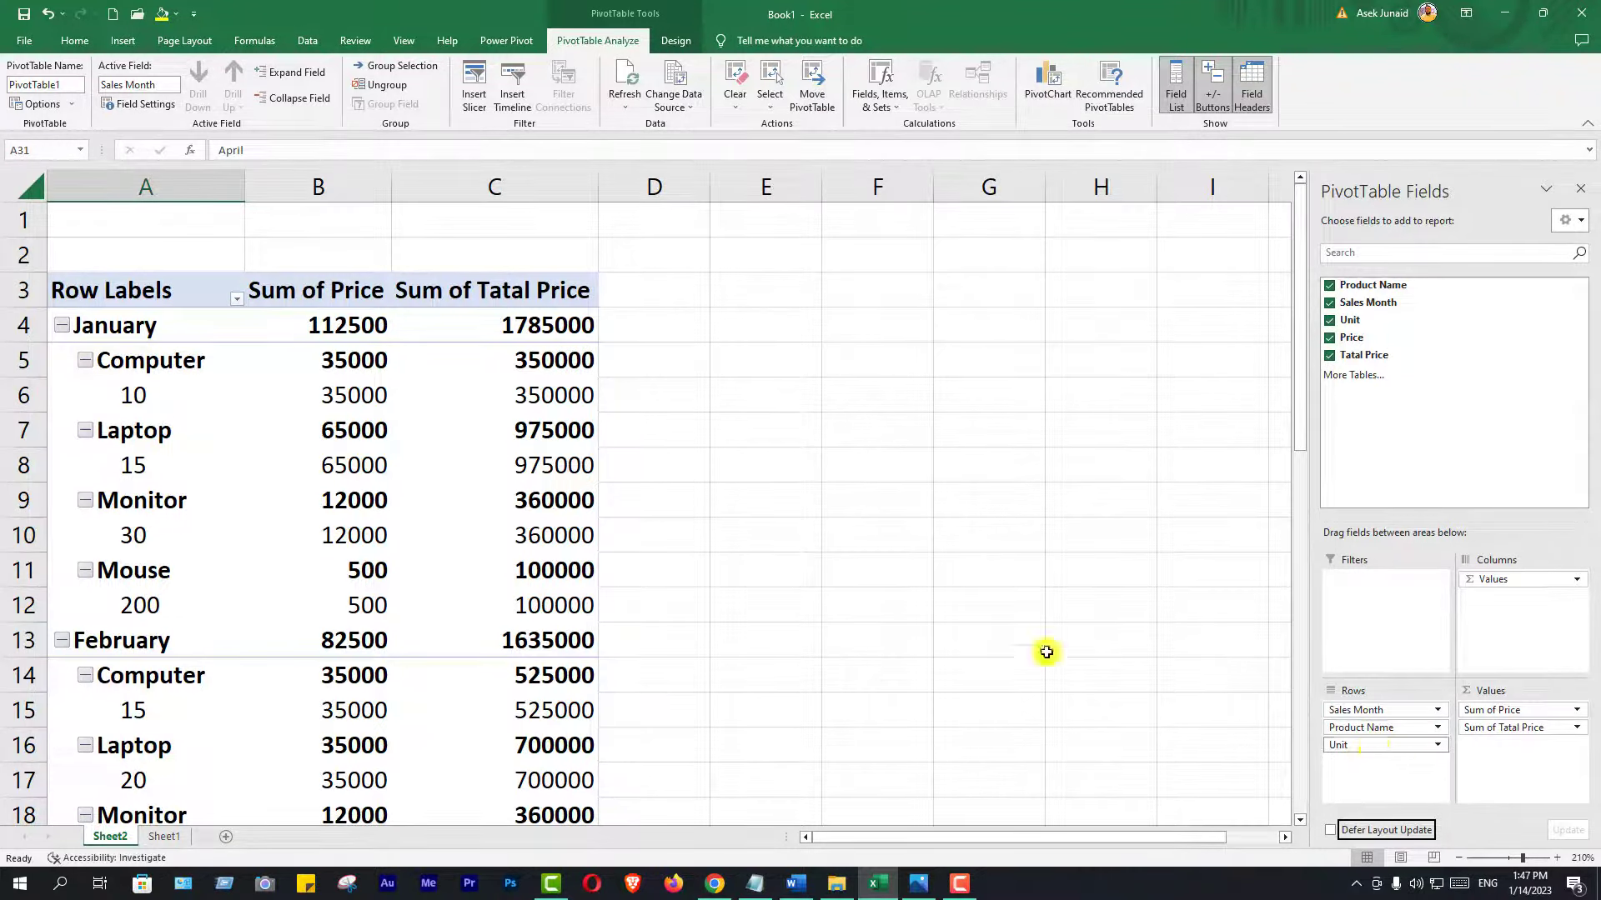
{"action": "left_click", "coordinate": [62, 326]}
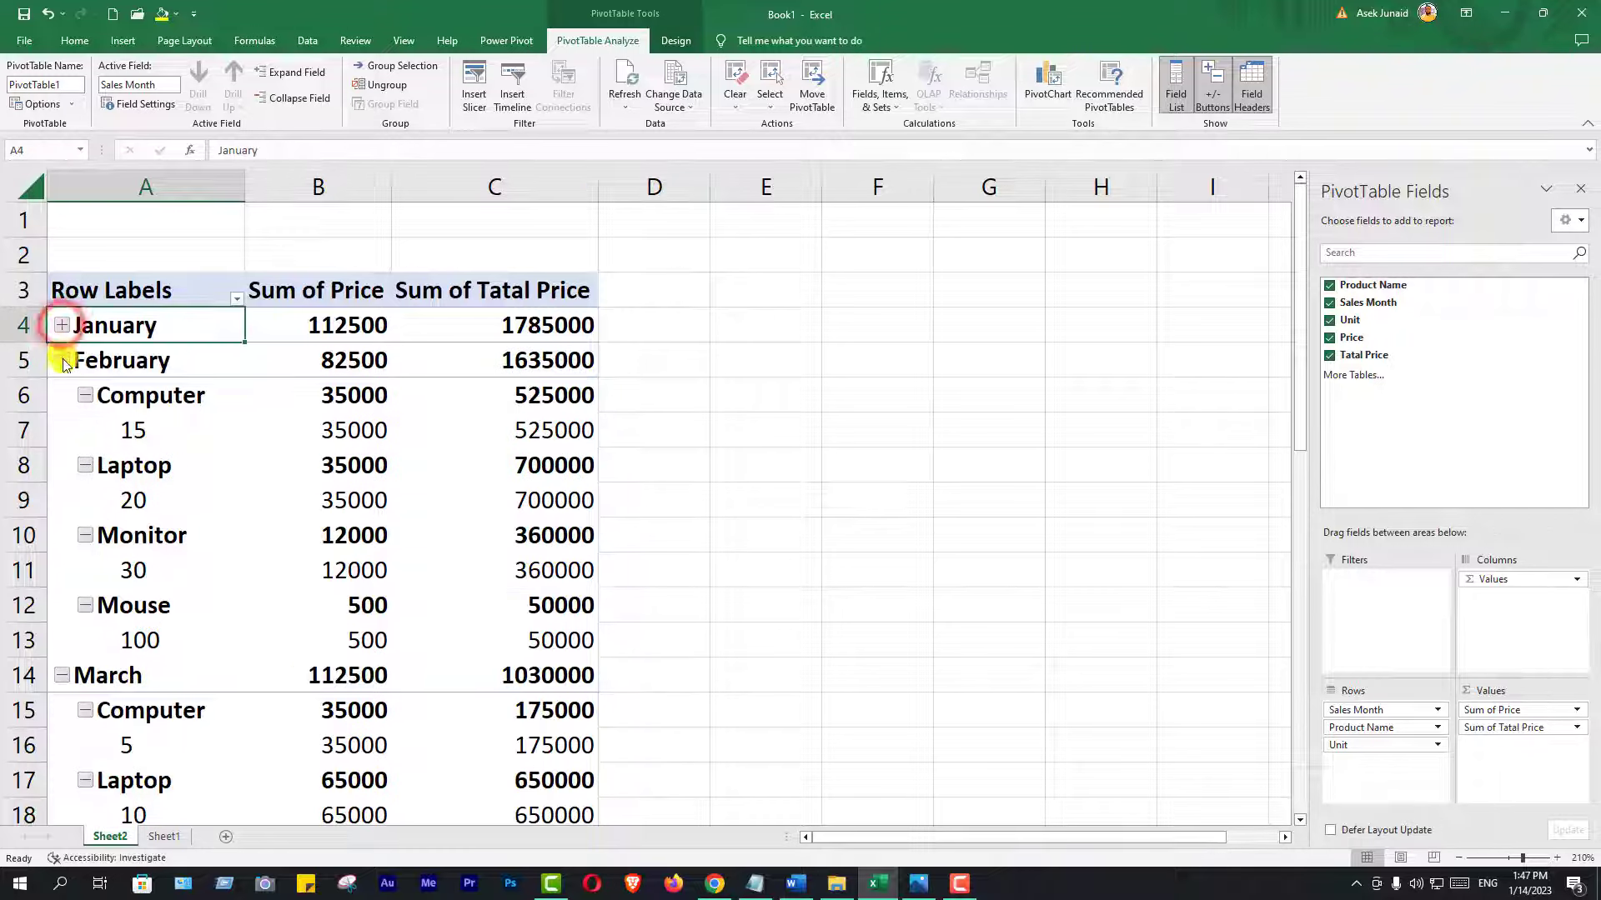
{"action": "left_click", "coordinate": [62, 360]}
{"action": "left_click", "coordinate": [62, 395]}
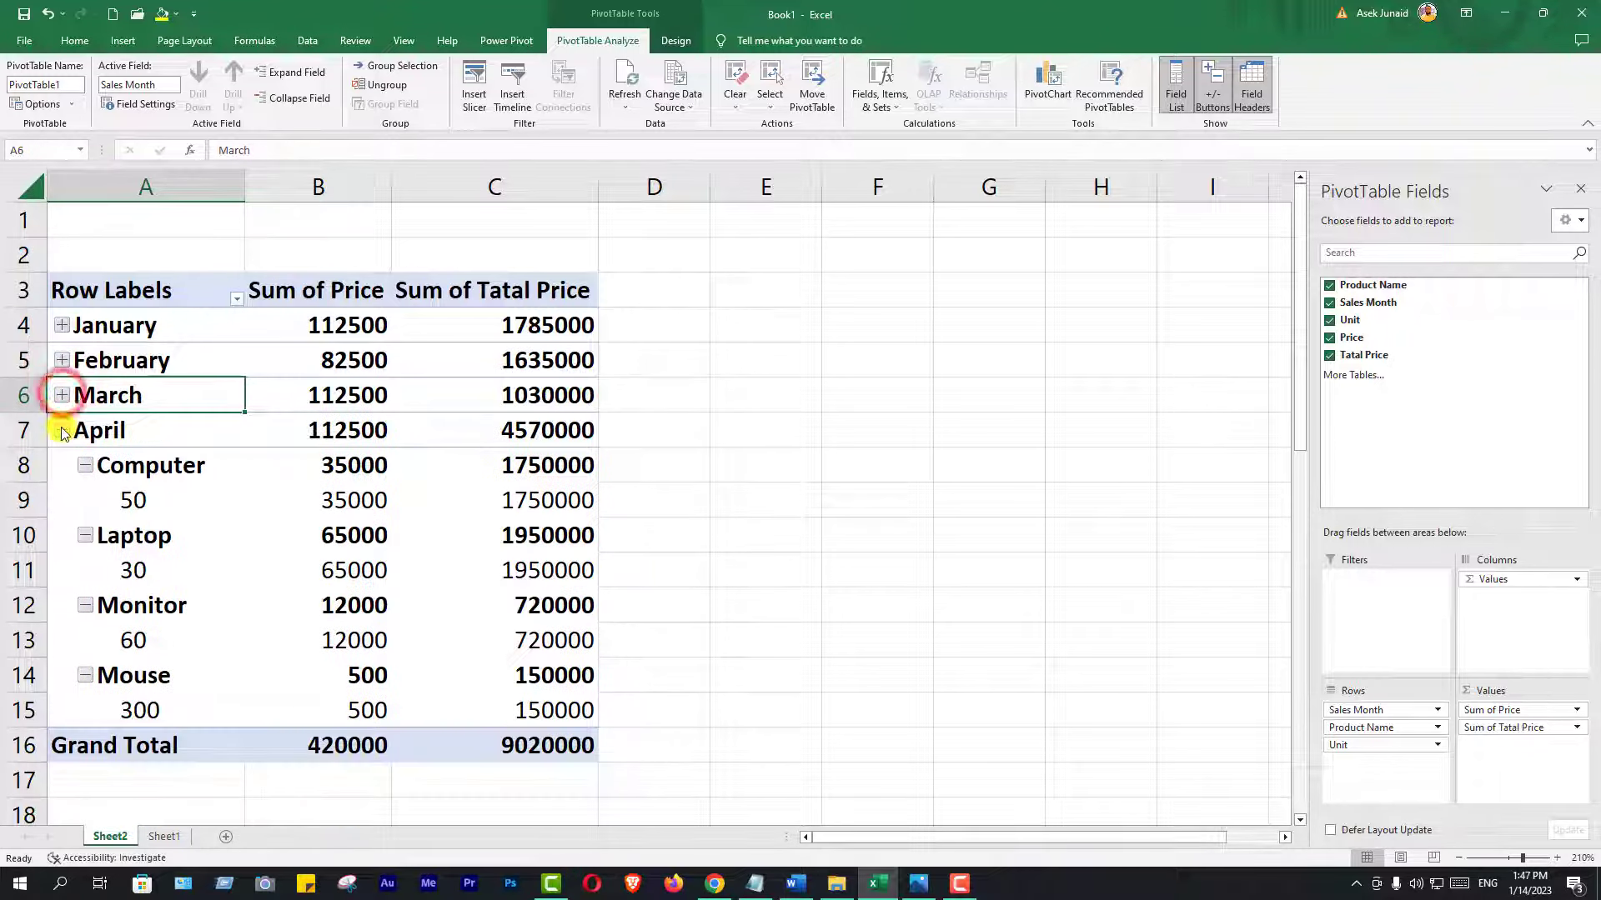
{"action": "left_click", "coordinate": [62, 430]}
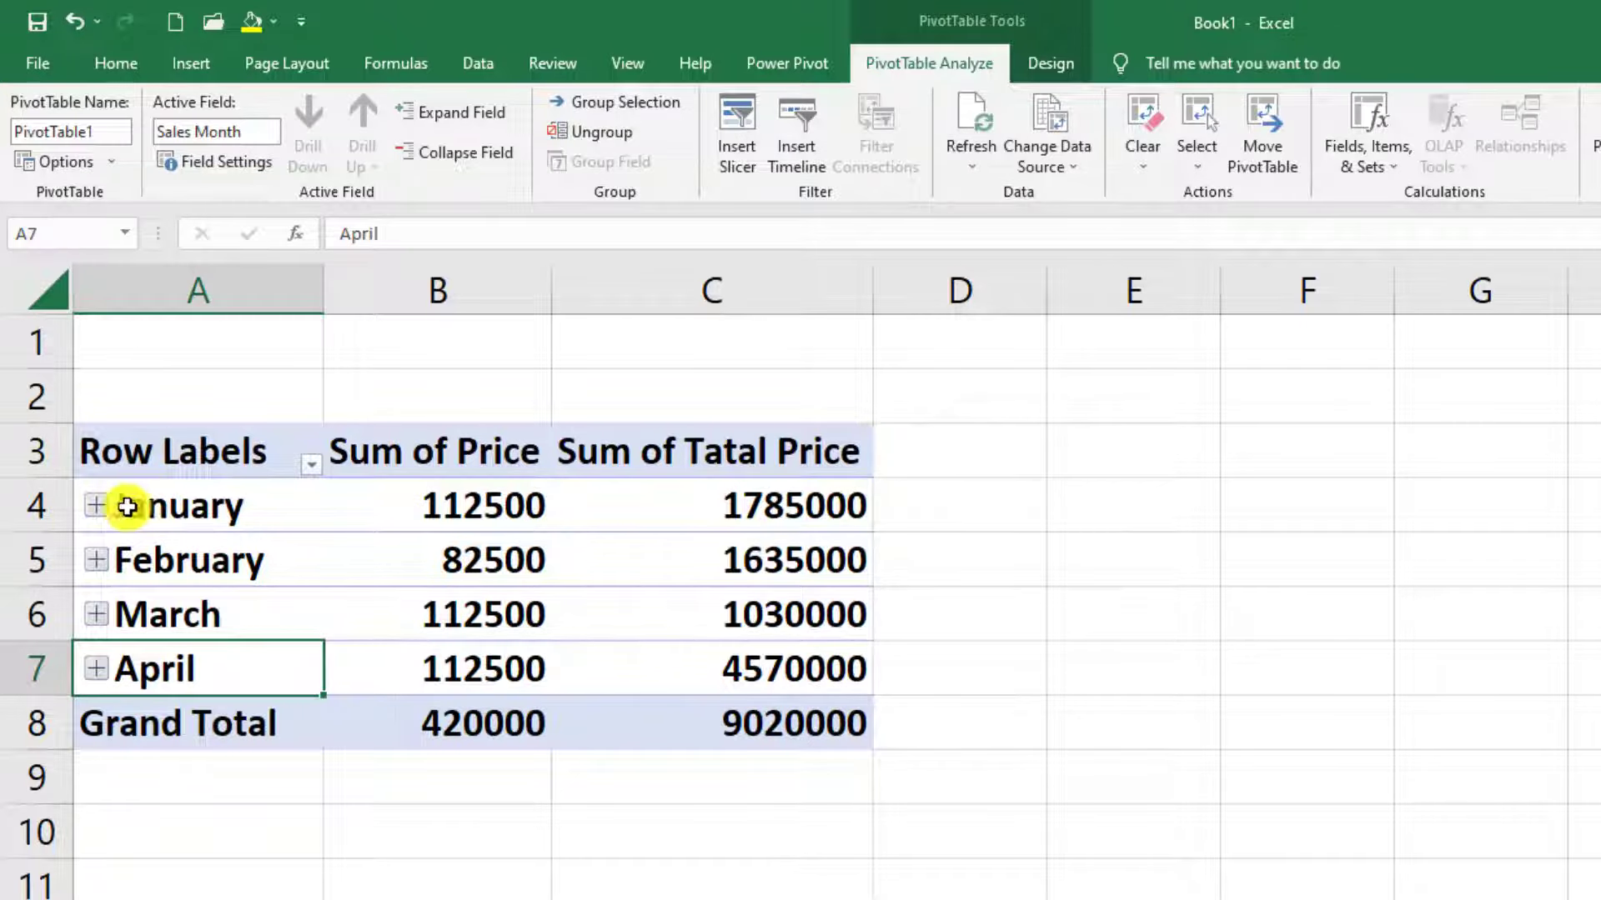
Expand January to show its four products and units, then compare against the Sheet1 source data.
{"action": "left_click", "coordinate": [96, 506]}
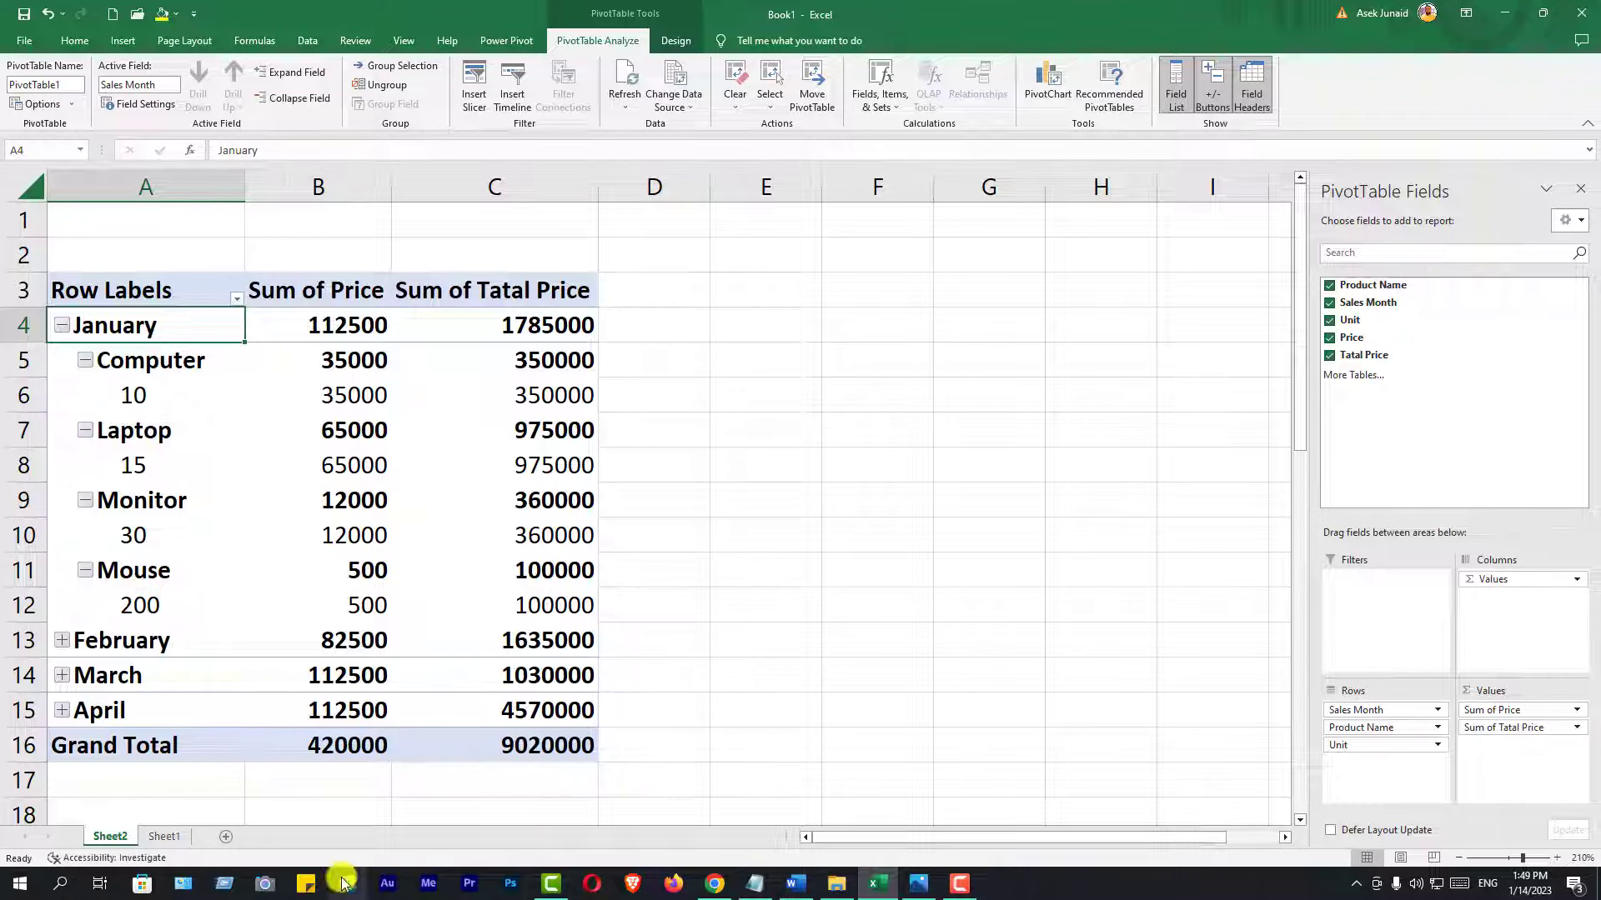
{"action": "left_click", "coordinate": [156, 837]}
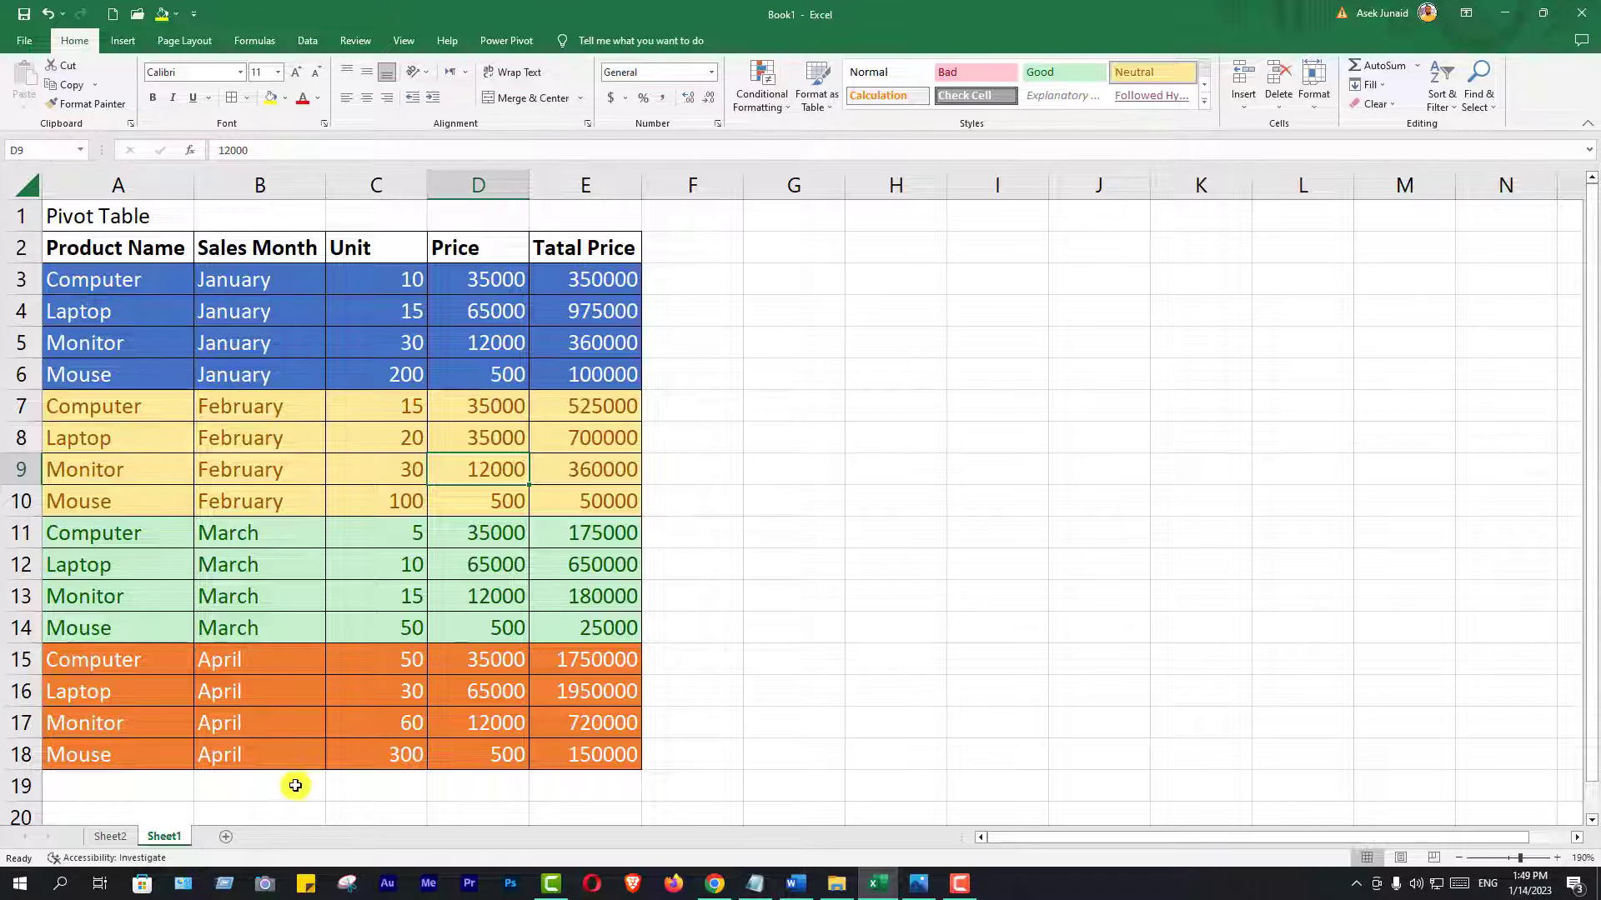
{"action": "left_click", "coordinate": [111, 836]}
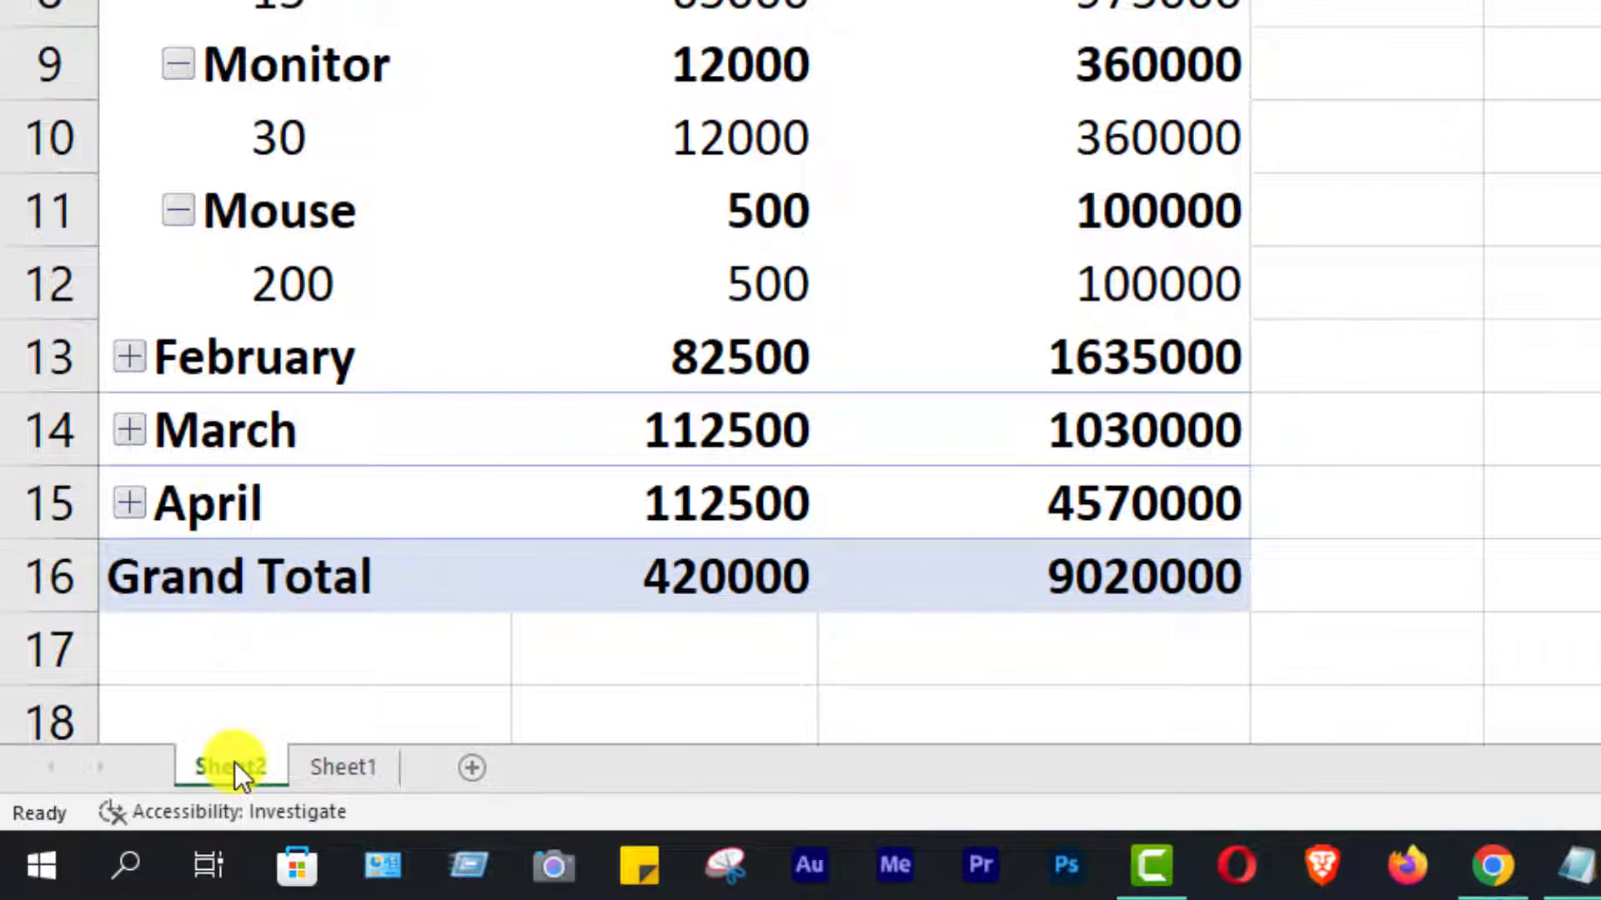
Rename the Sheet2 tab to 'Pivot Table'.
{"action": "right_click", "coordinate": [232, 763]}
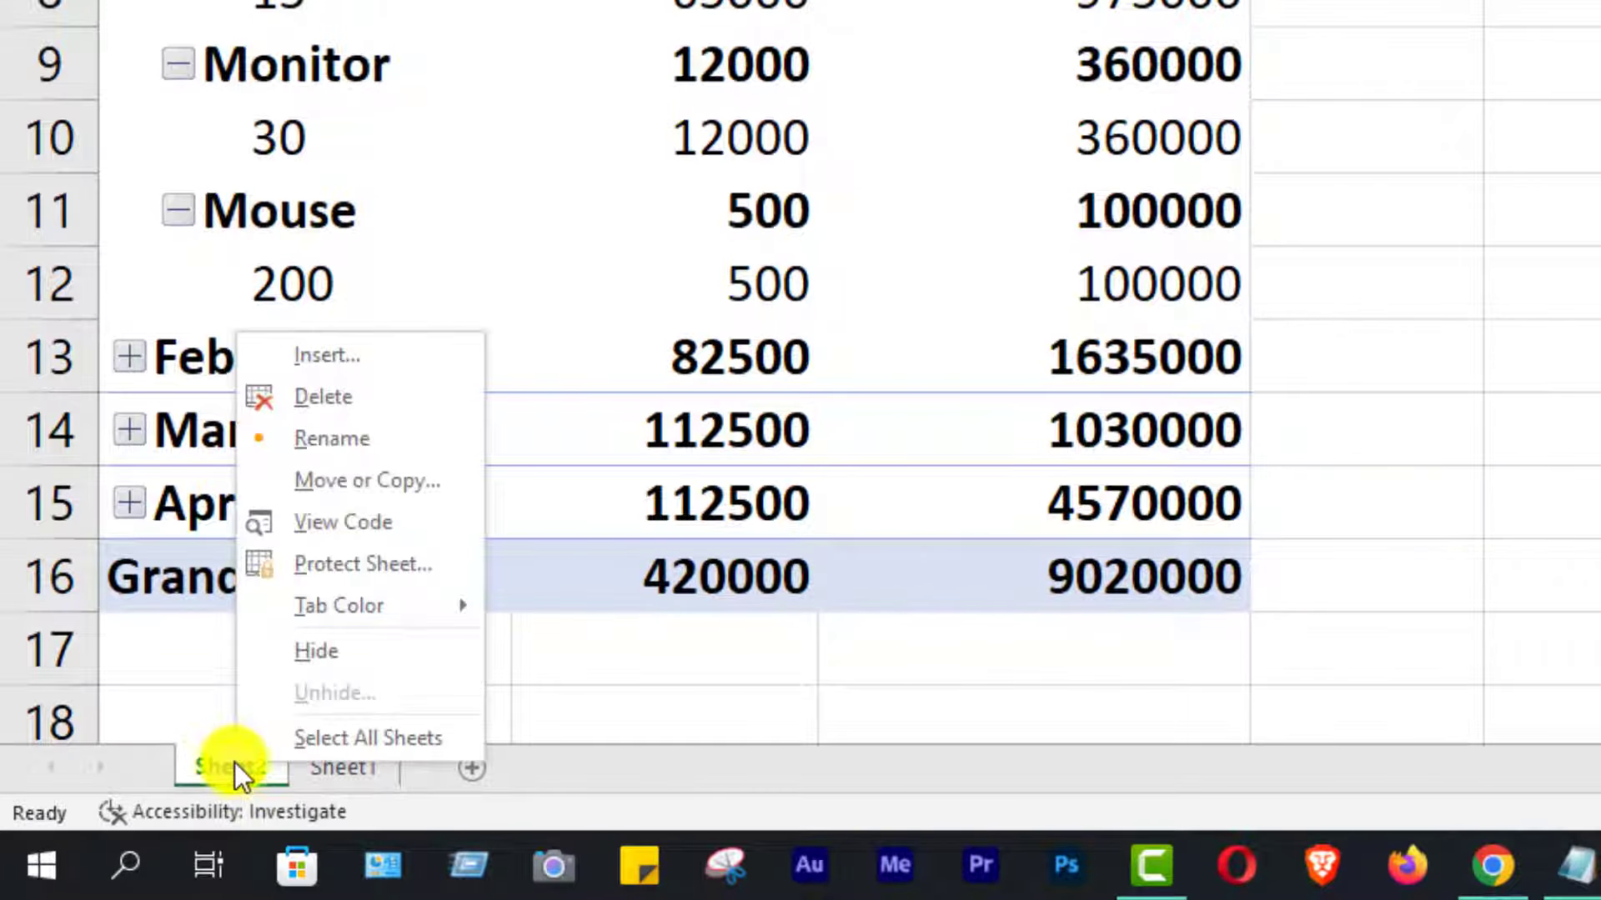
{"action": "left_click", "coordinate": [352, 438]}
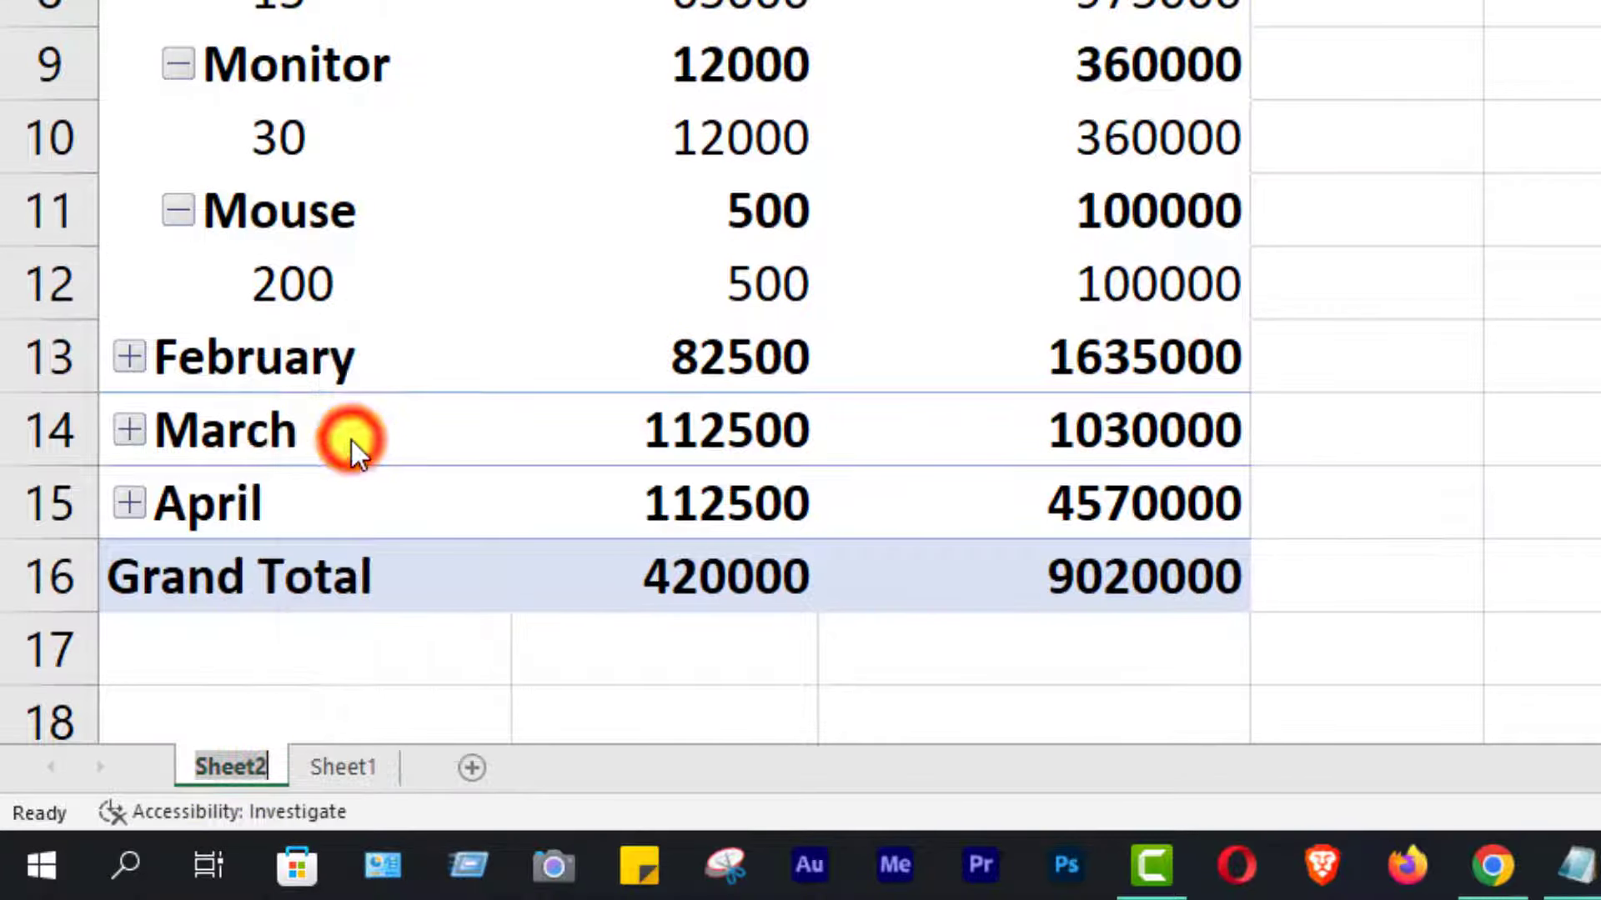
{"action": "type", "text": "Pivot Table"}
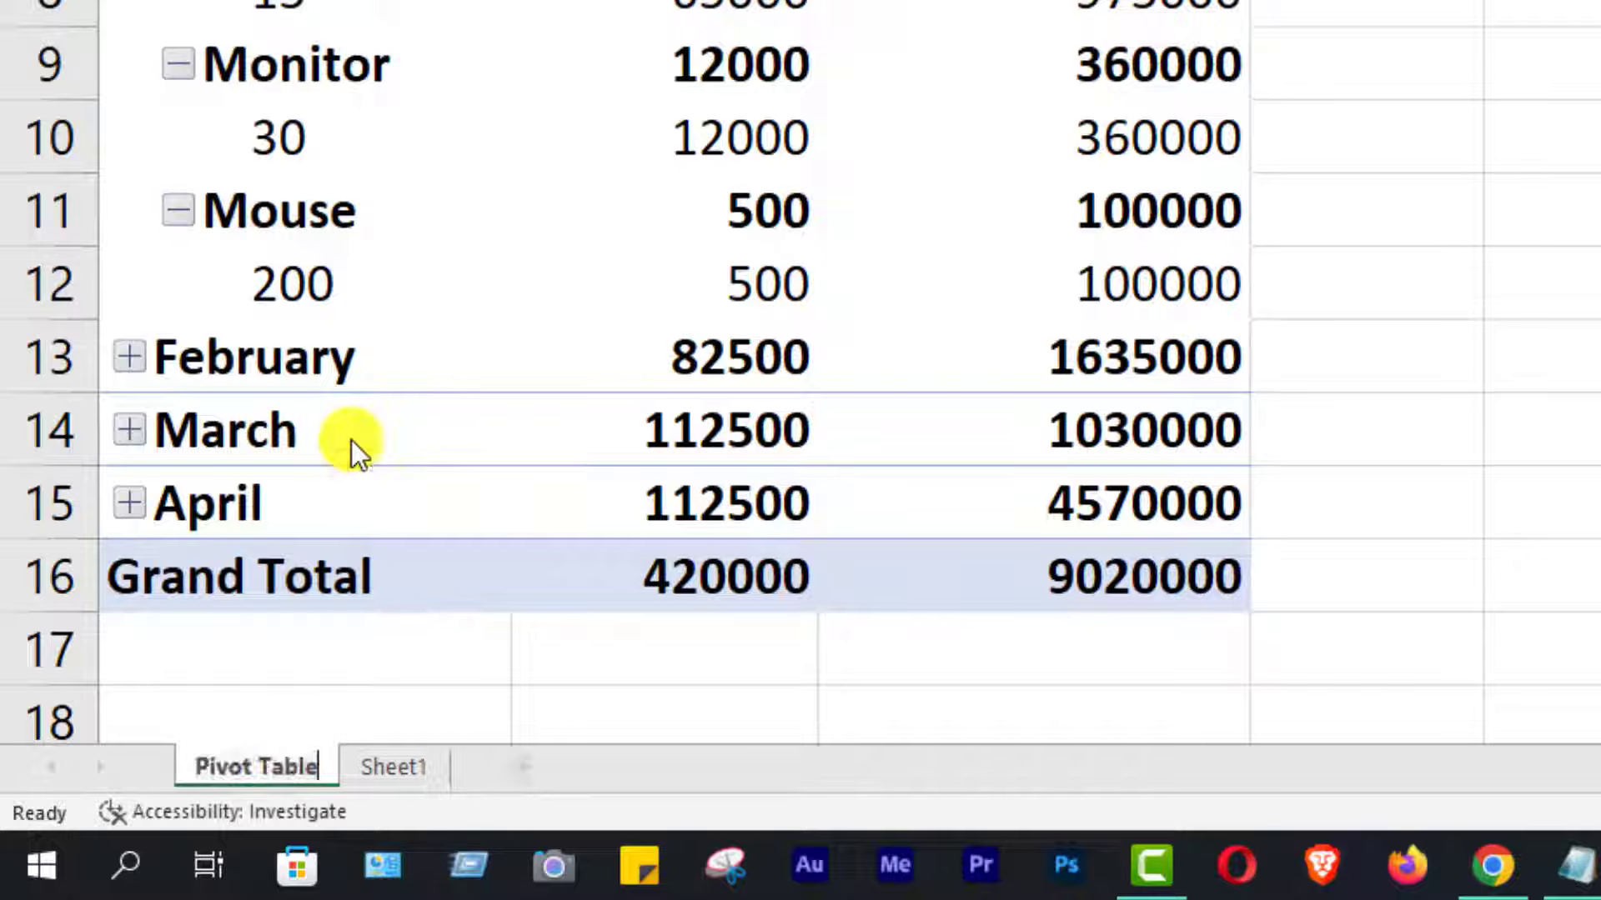
Check the Sheet1 source data, then collapse January so only the four monthly totals show.
{"action": "left_click", "coordinate": [404, 767]}
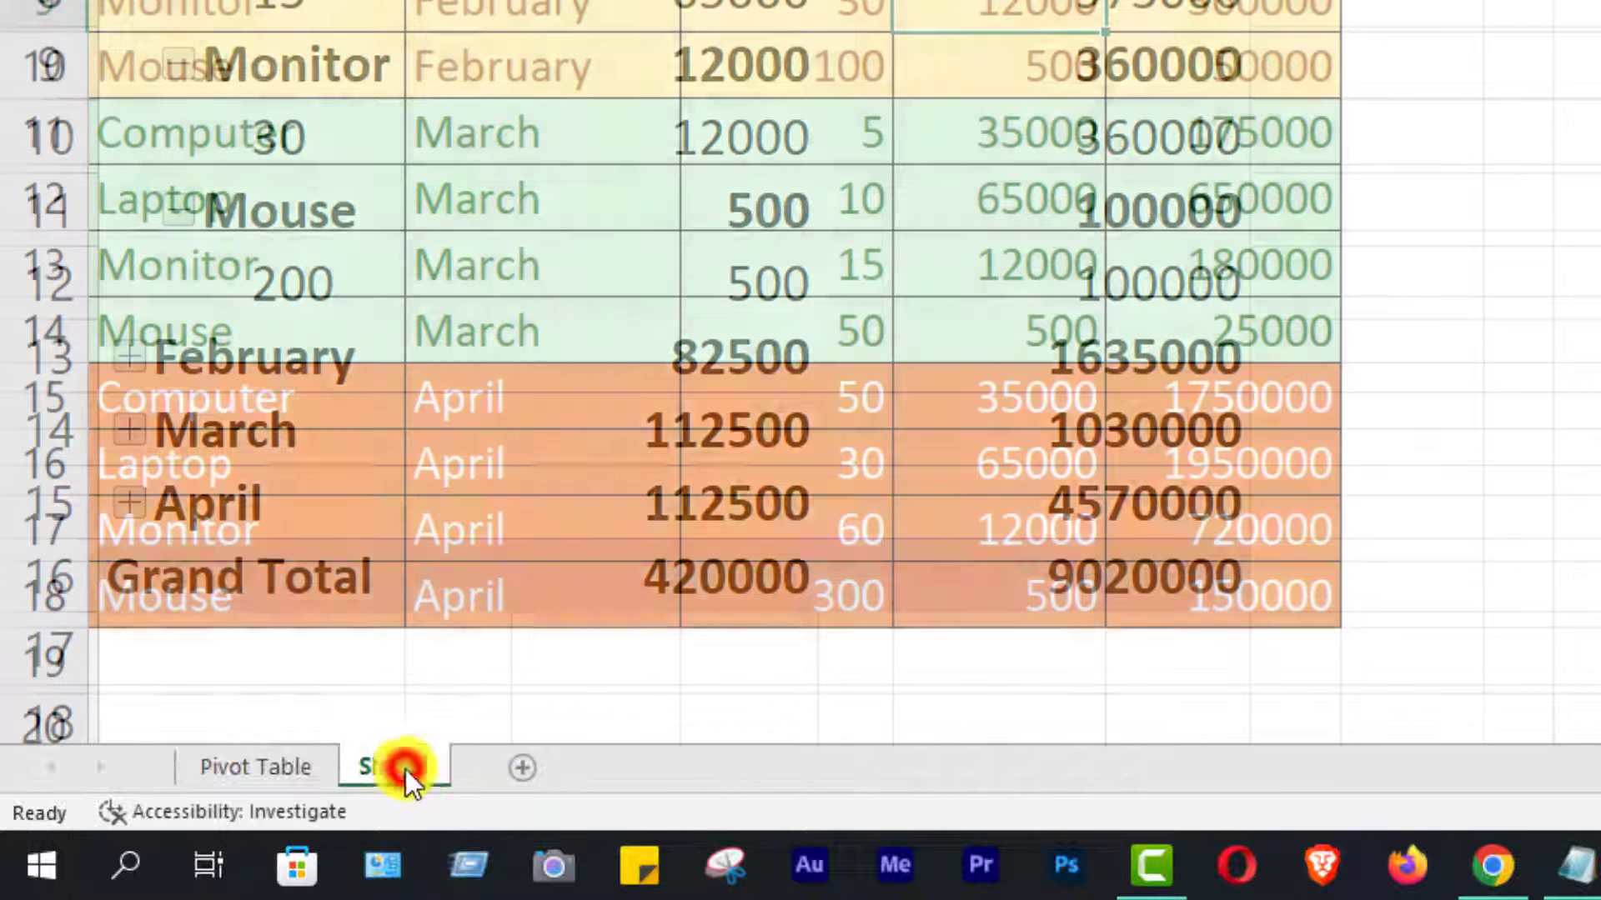
{"action": "left_click", "coordinate": [255, 771]}
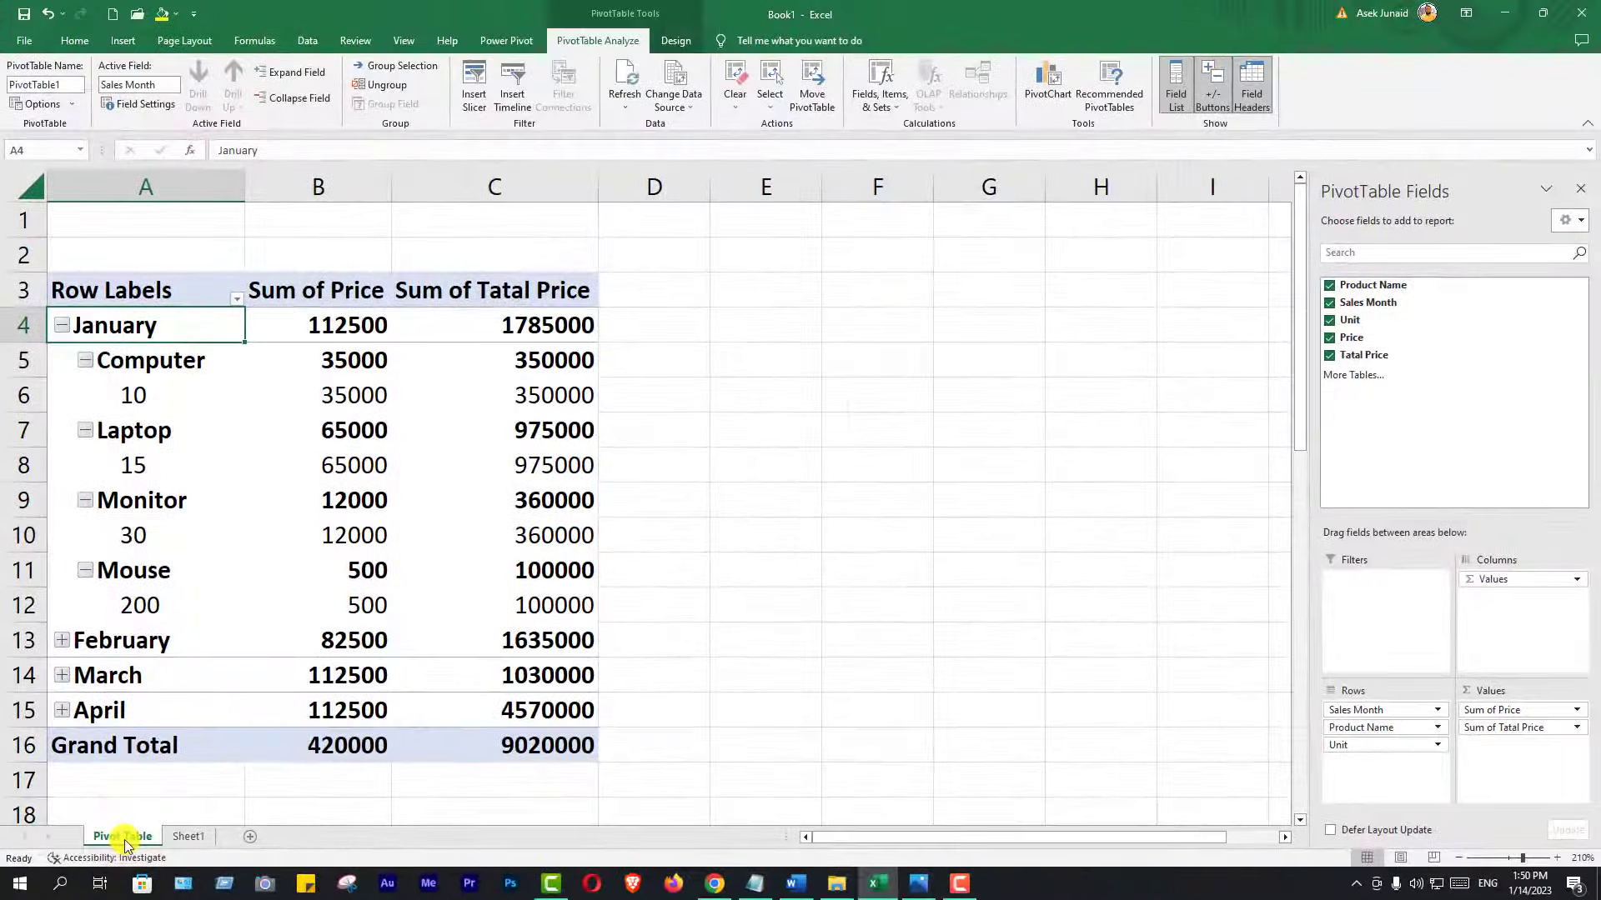
{"action": "left_click", "coordinate": [188, 837]}
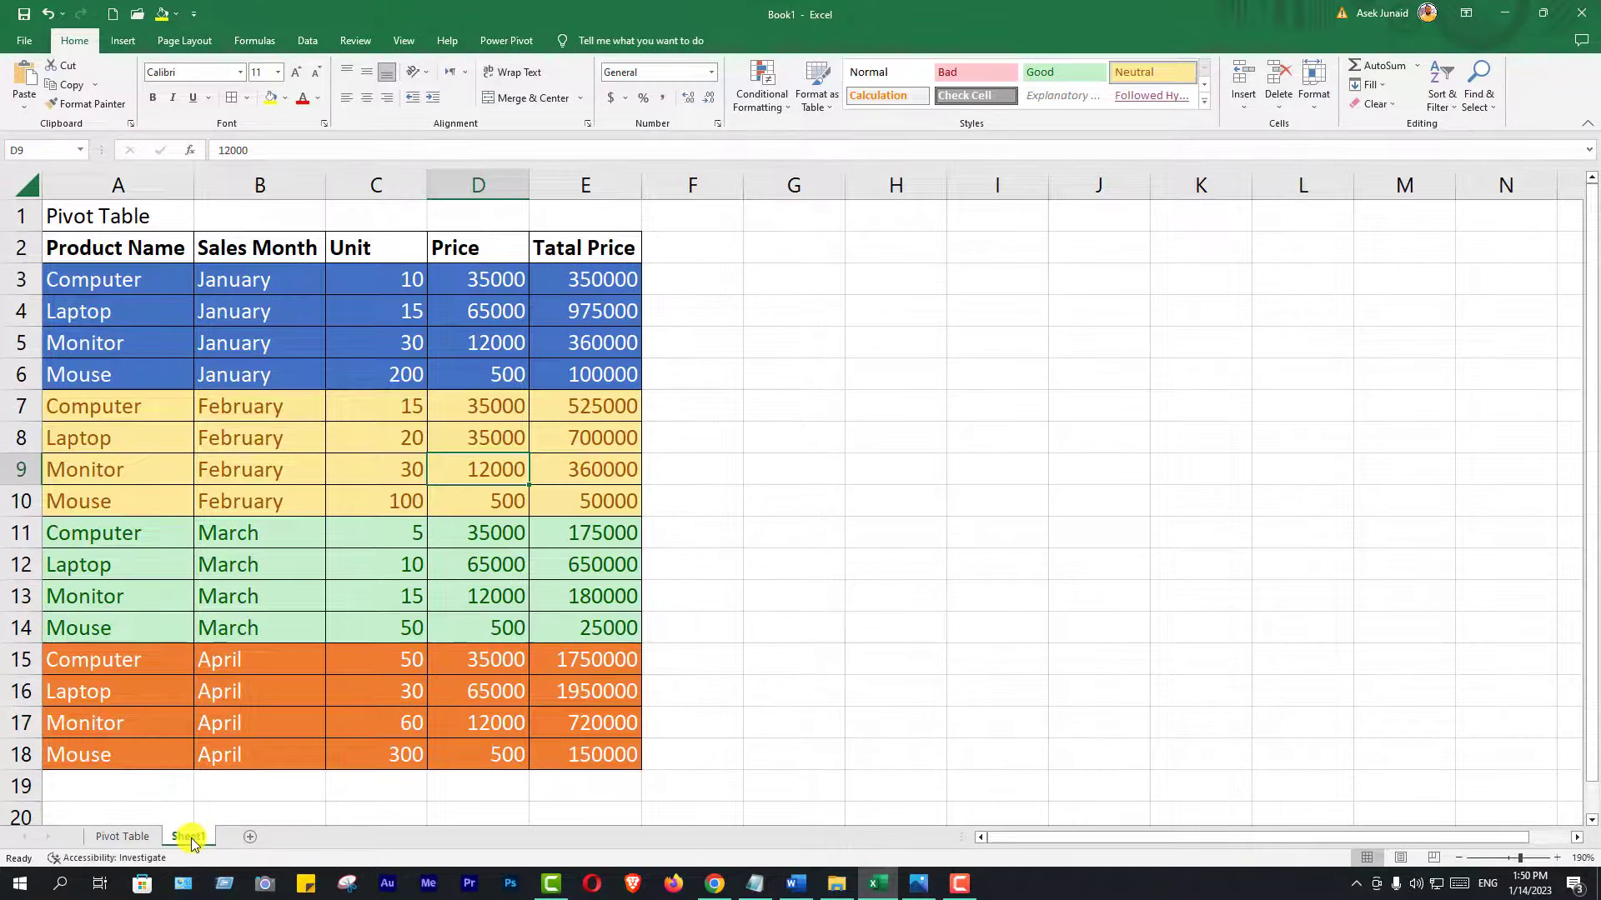
{"action": "left_click", "coordinate": [122, 836]}
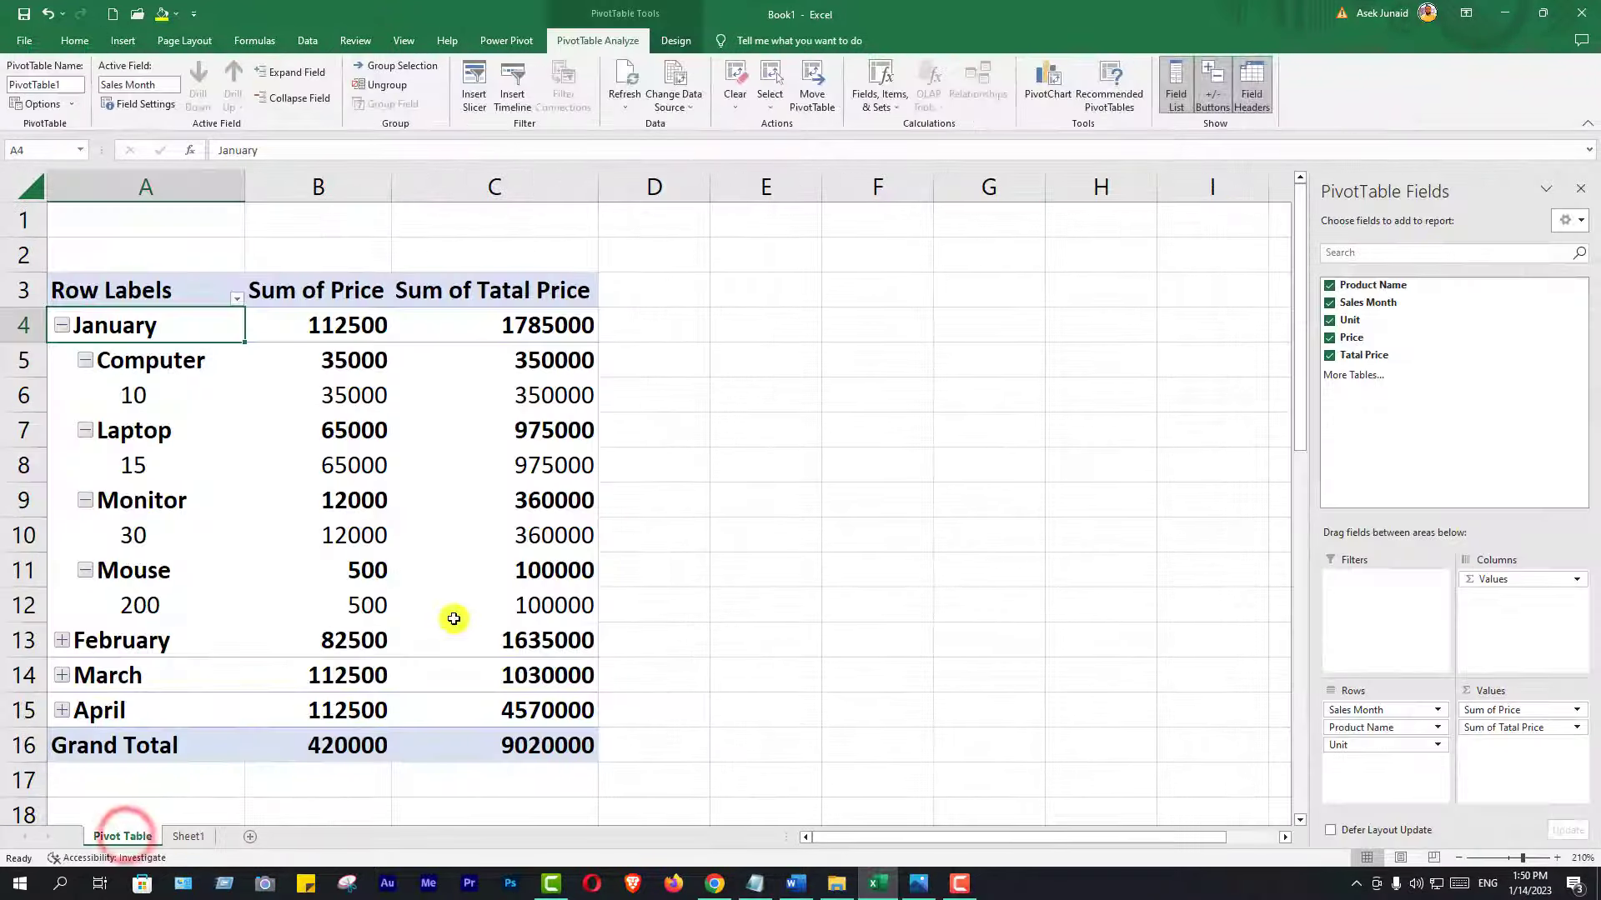
{"action": "left_click", "coordinate": [61, 326]}
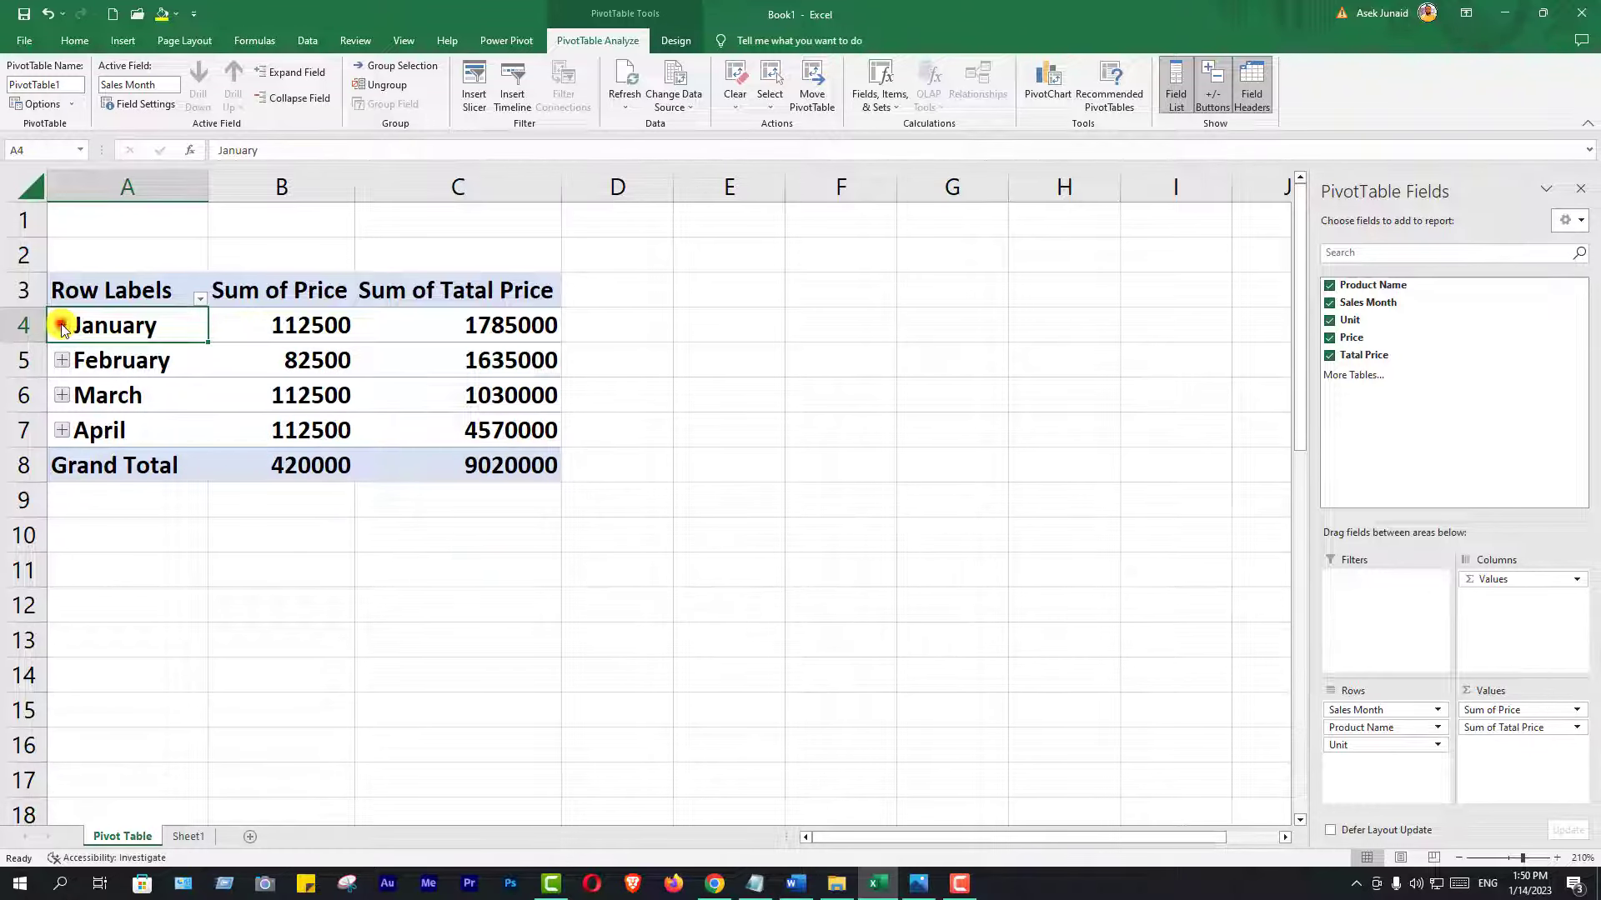
{"action": "left_click", "coordinate": [61, 326]}
{"action": "left_click", "coordinate": [62, 326]}
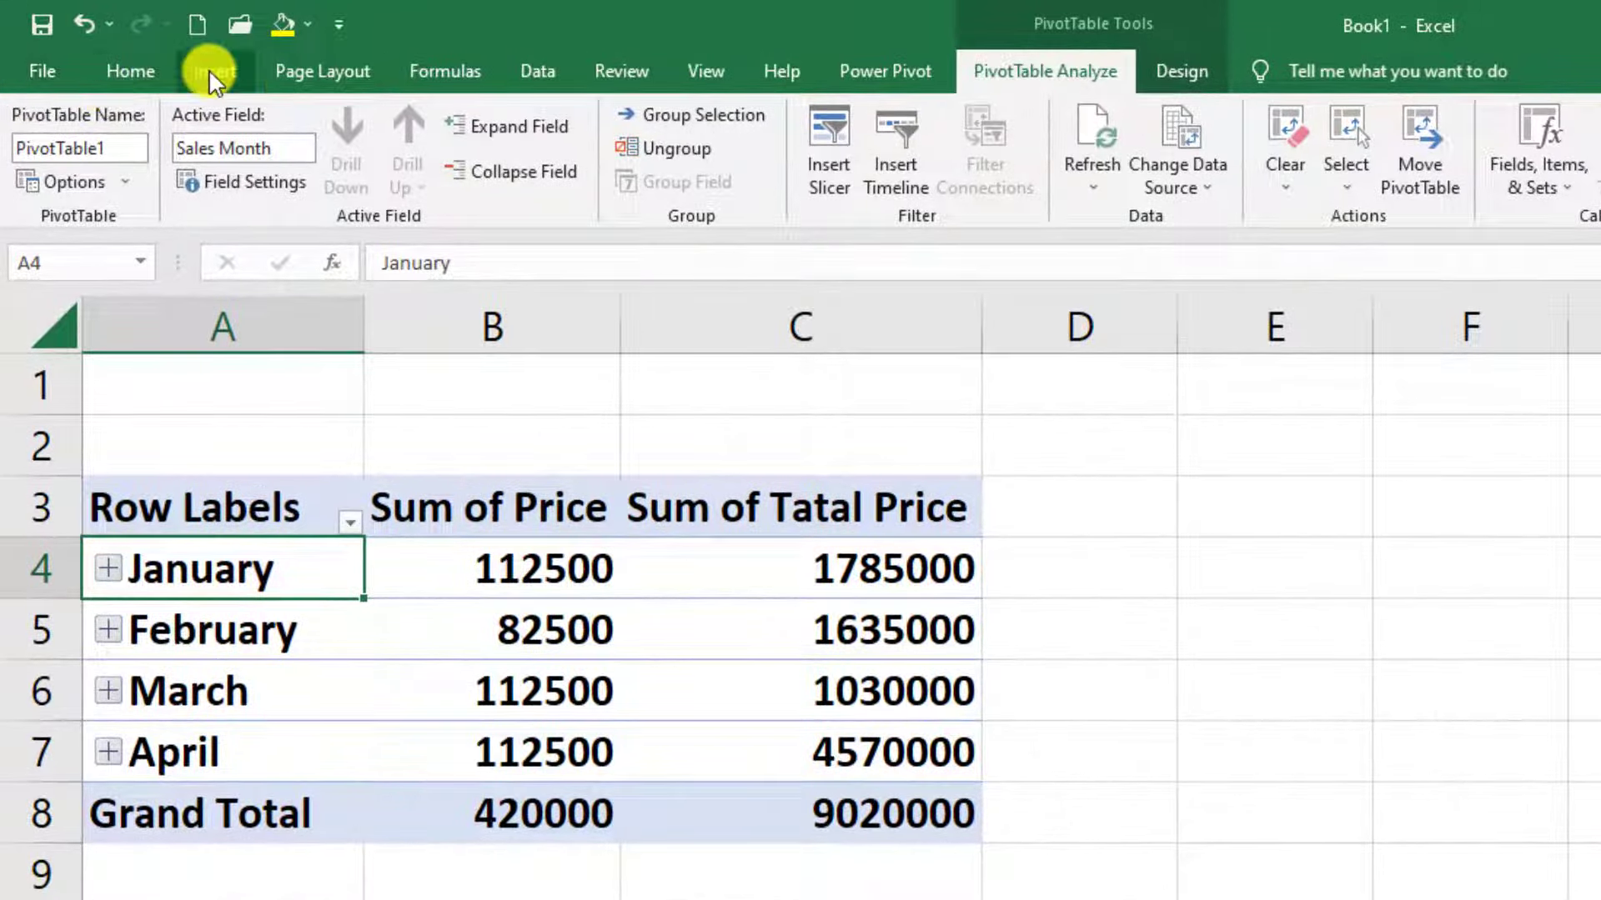
{"action": "left_click", "coordinate": [208, 68]}
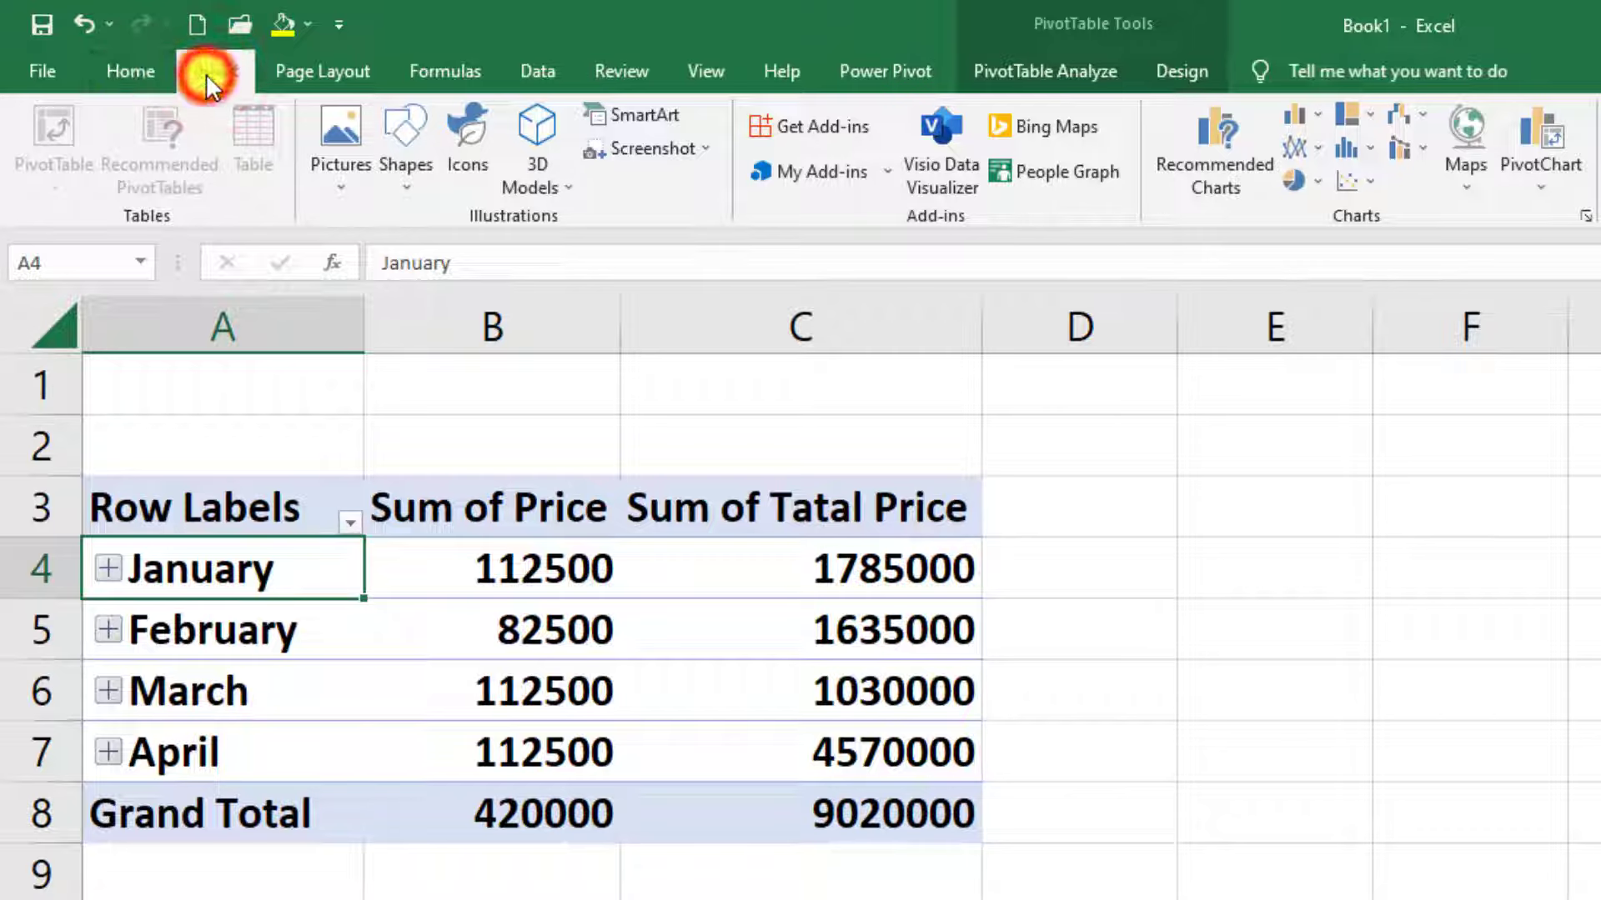
{"action": "left_click", "coordinate": [353, 68]}
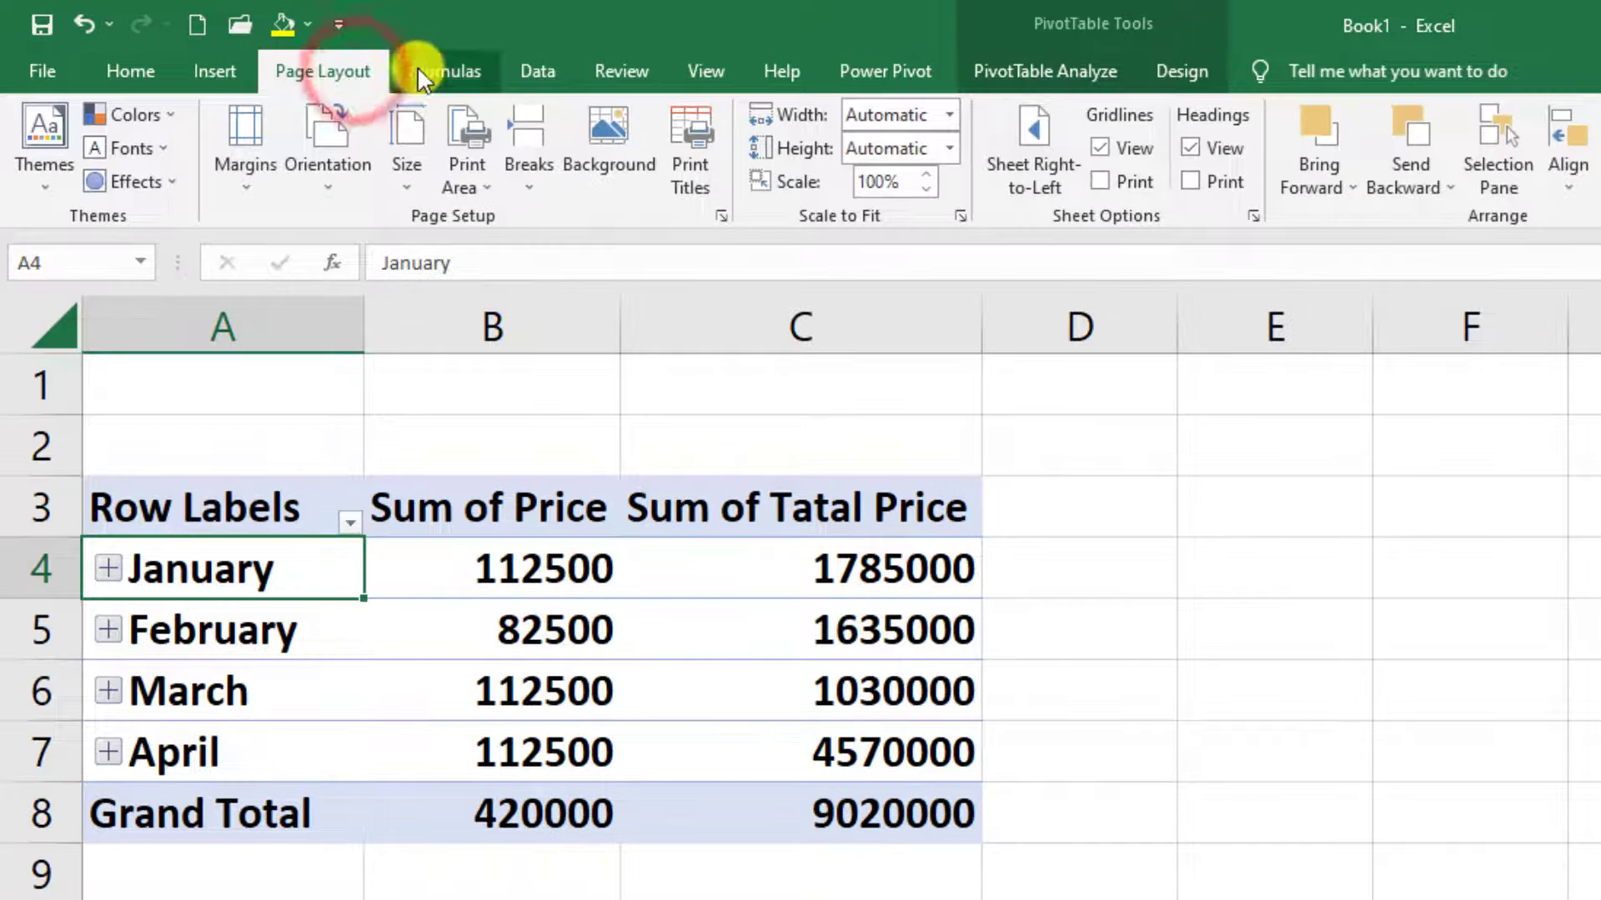
{"action": "left_click", "coordinate": [443, 69]}
{"action": "left_click", "coordinate": [538, 71]}
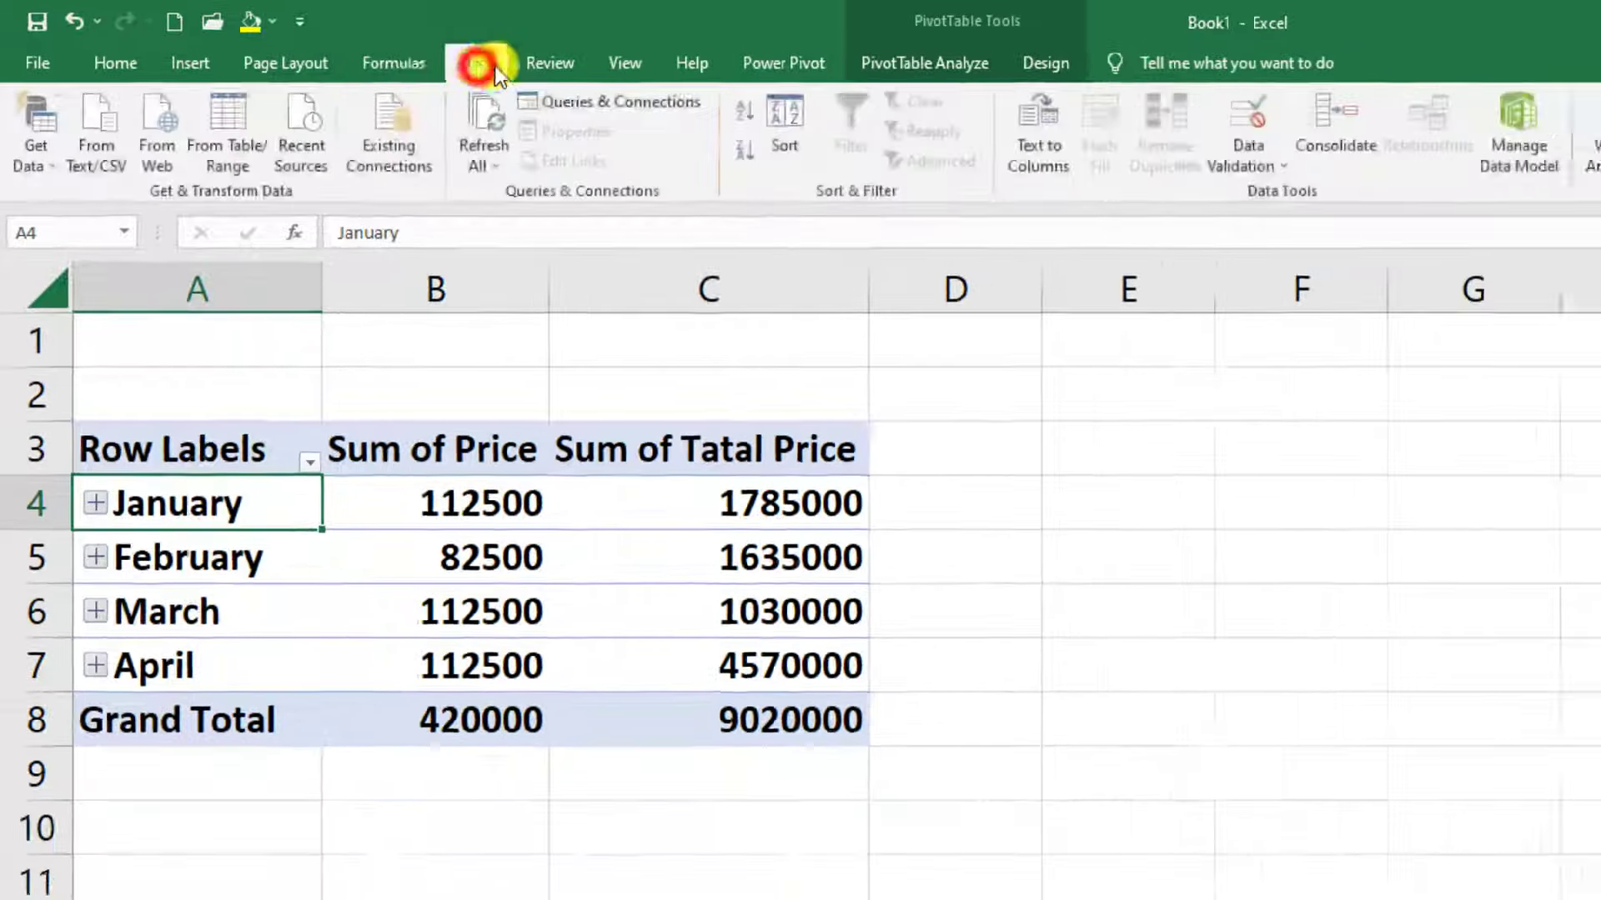
{"action": "left_click", "coordinate": [357, 40]}
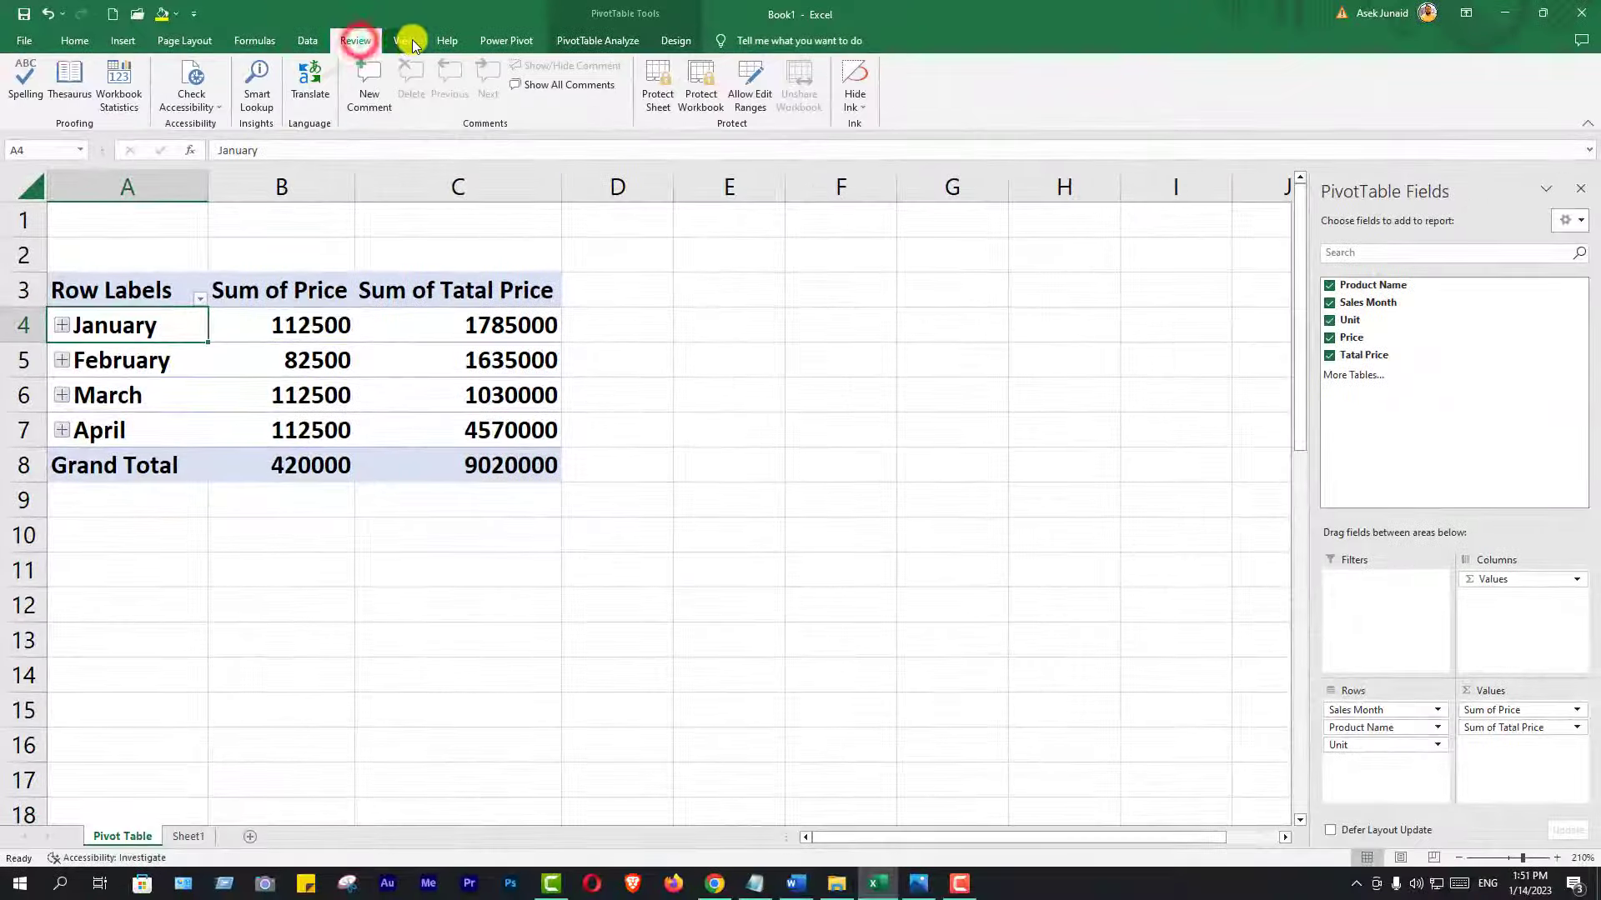
{"action": "left_click", "coordinate": [408, 40]}
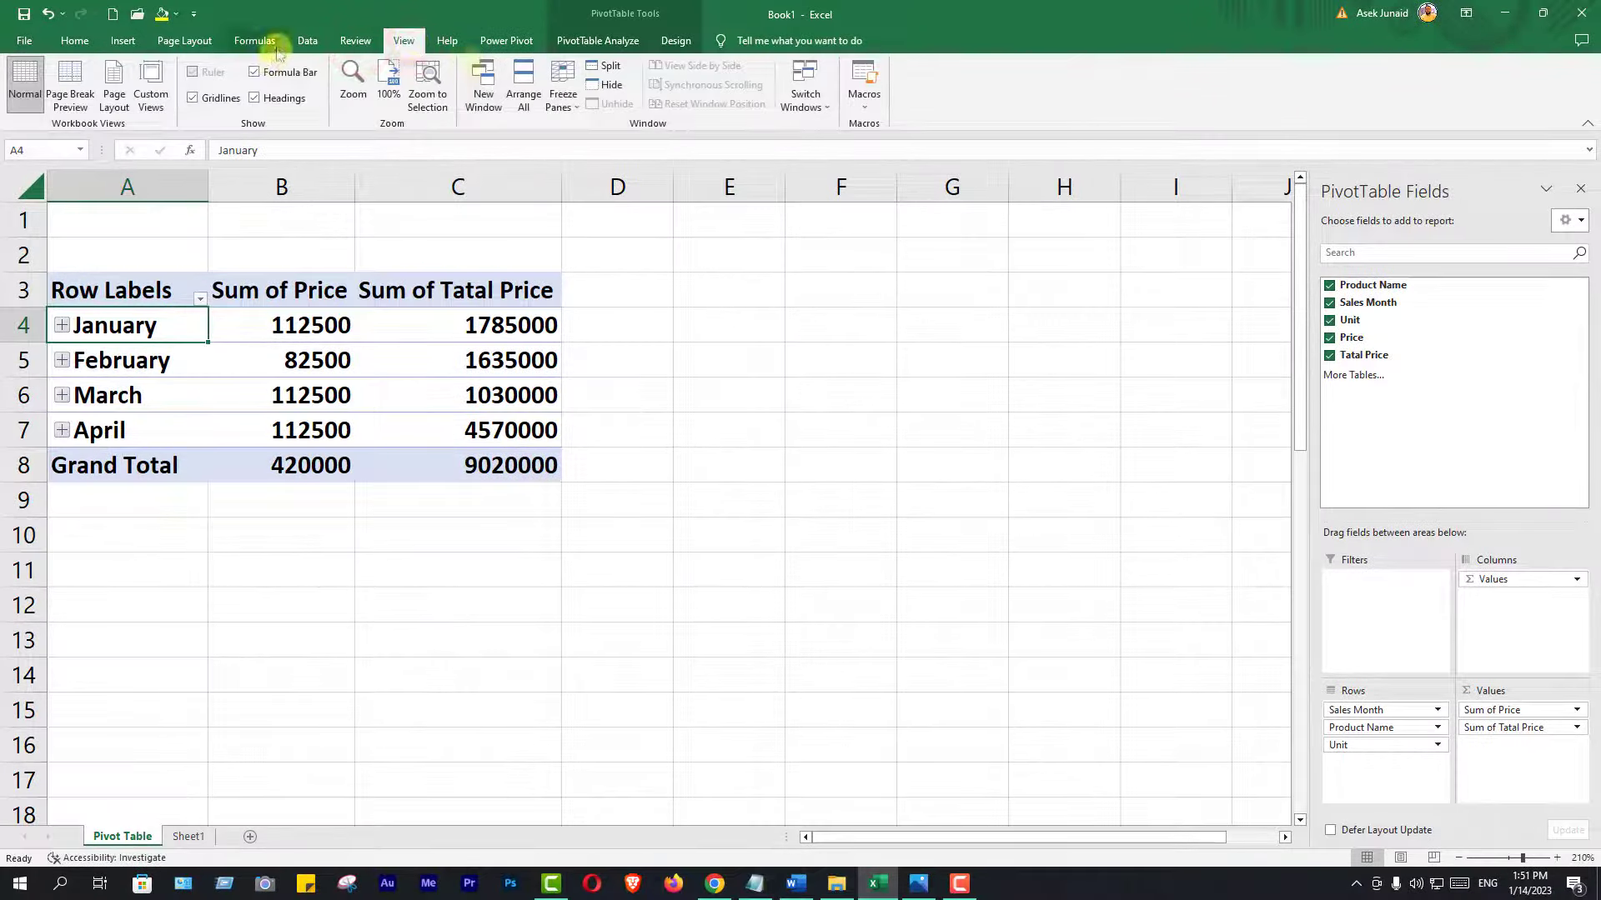